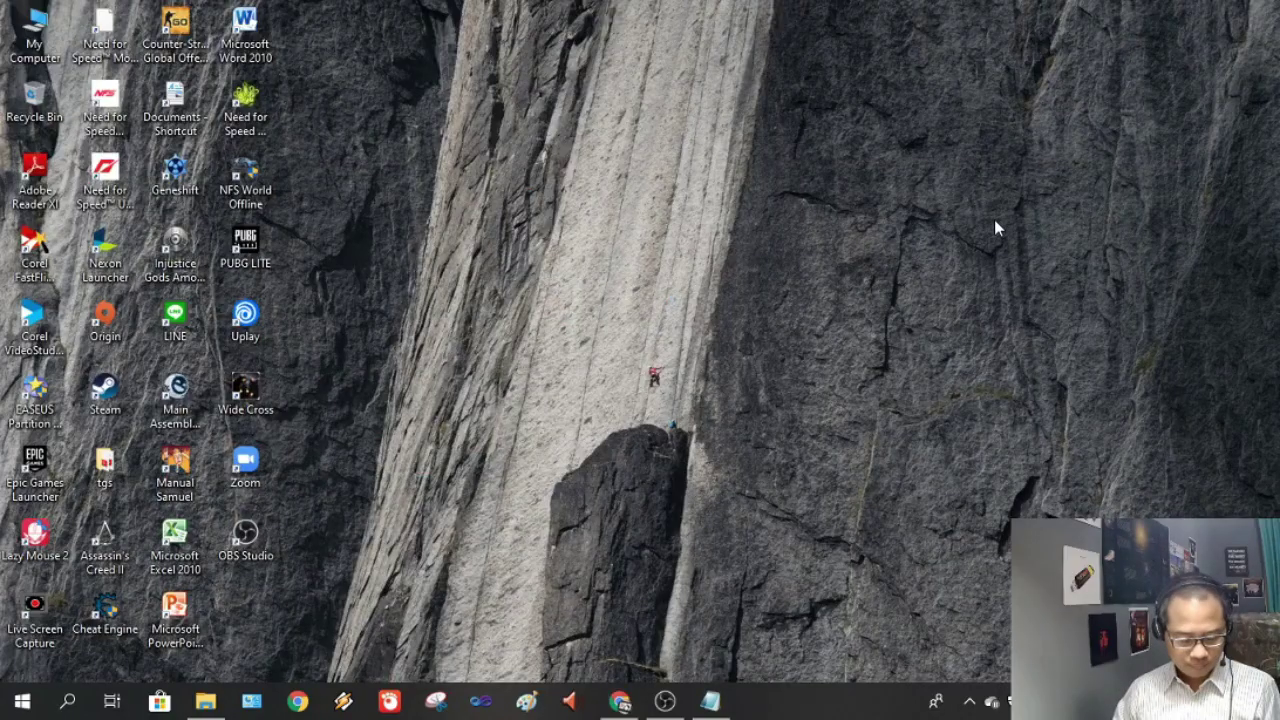
Switch to Chrome, open the PEMBELAJARAN CLASSROOM class and look at the student invitation form on its People page
left_click(621, 704)
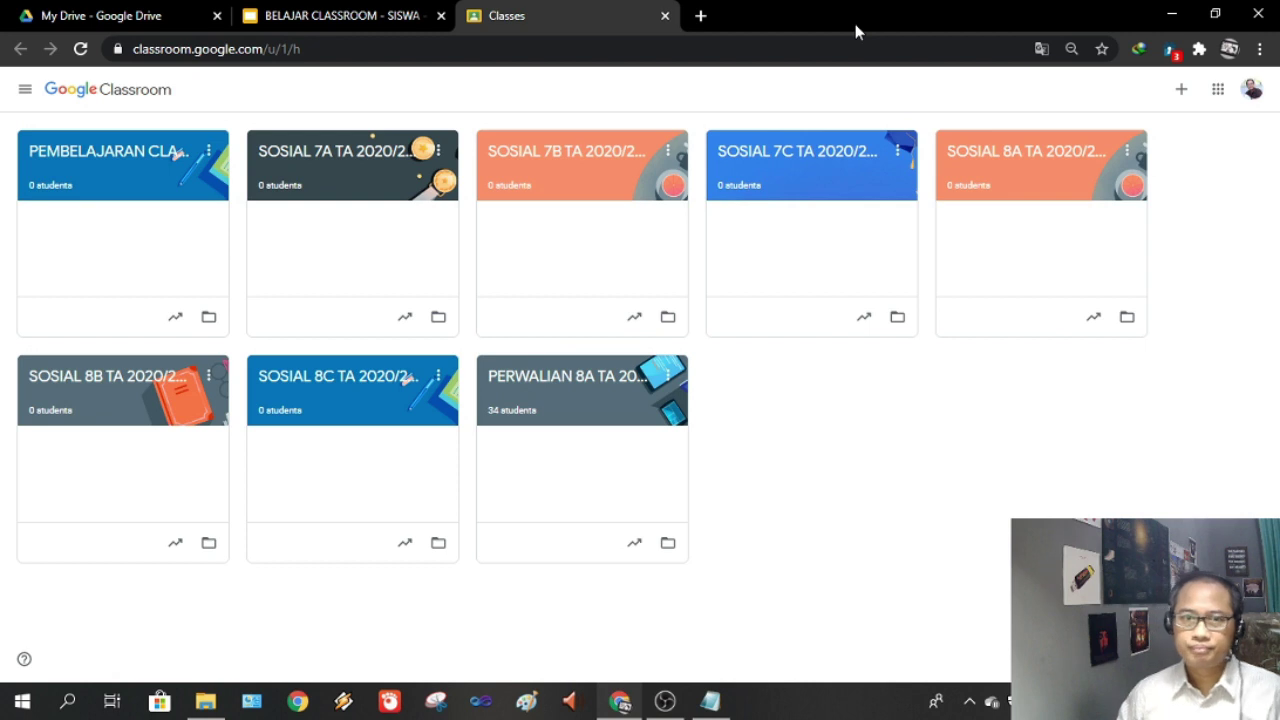
left_click(117, 163)
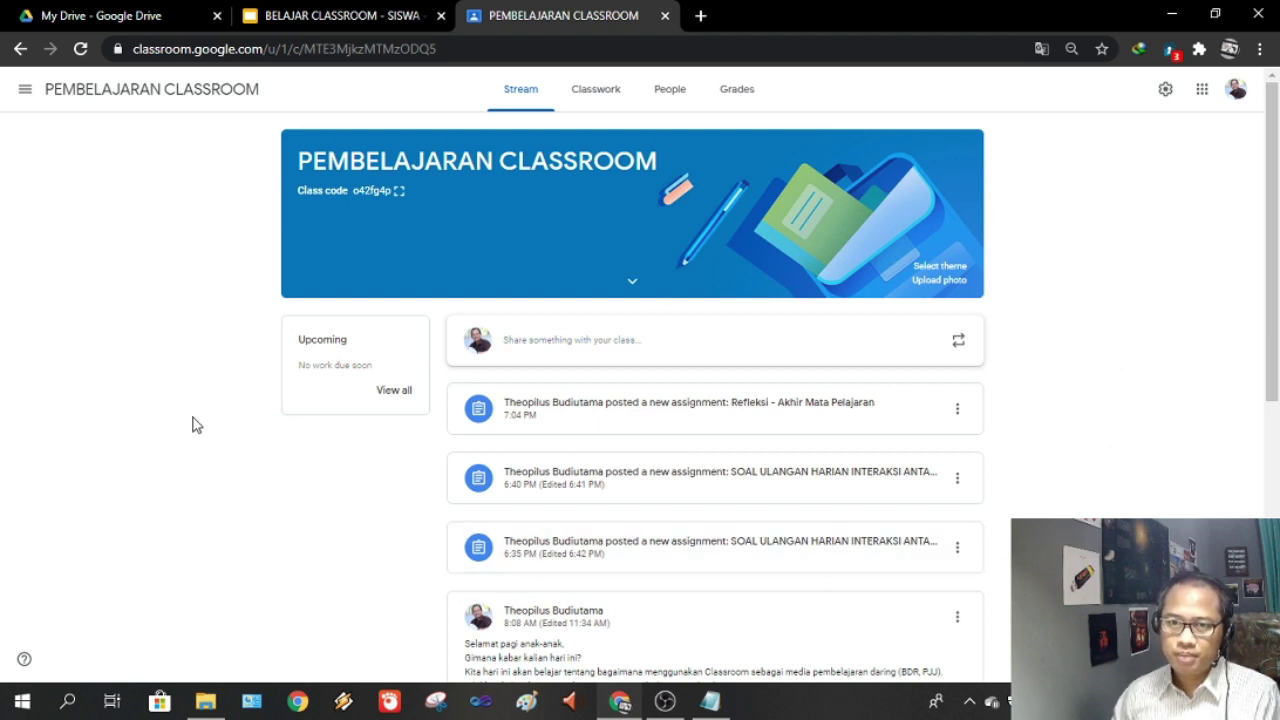
left_click(668, 96)
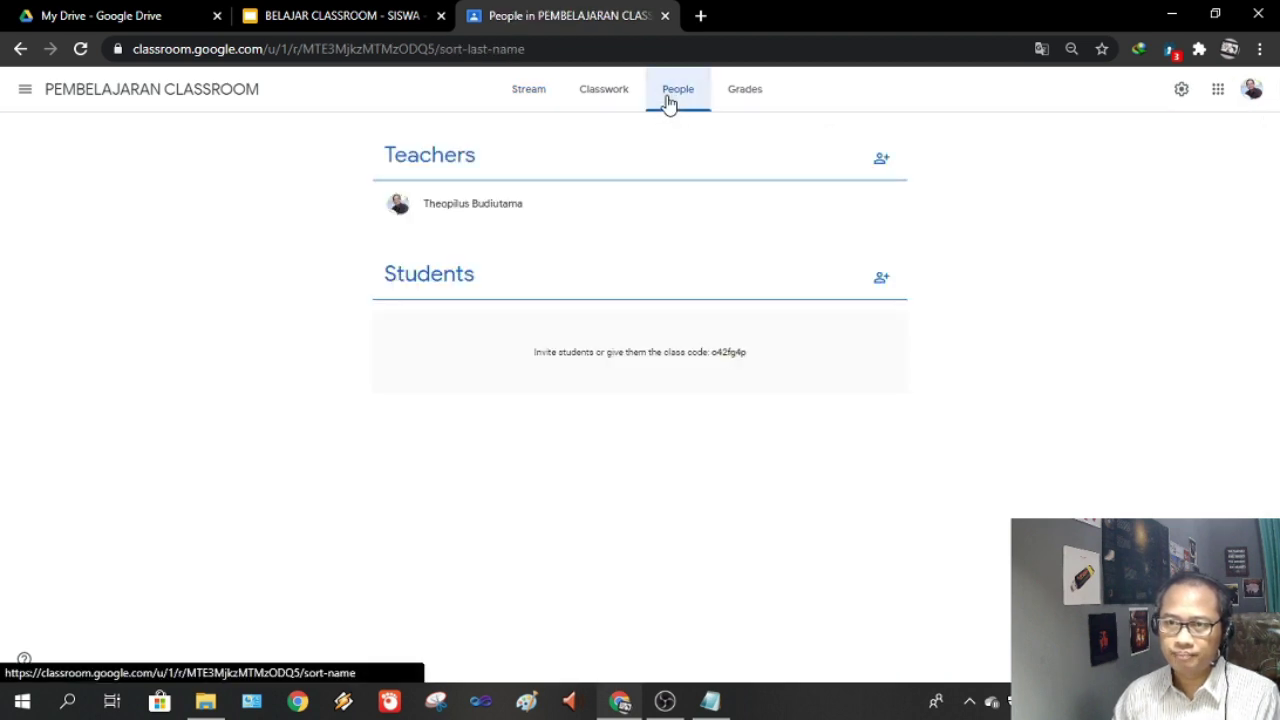
left_click(882, 280)
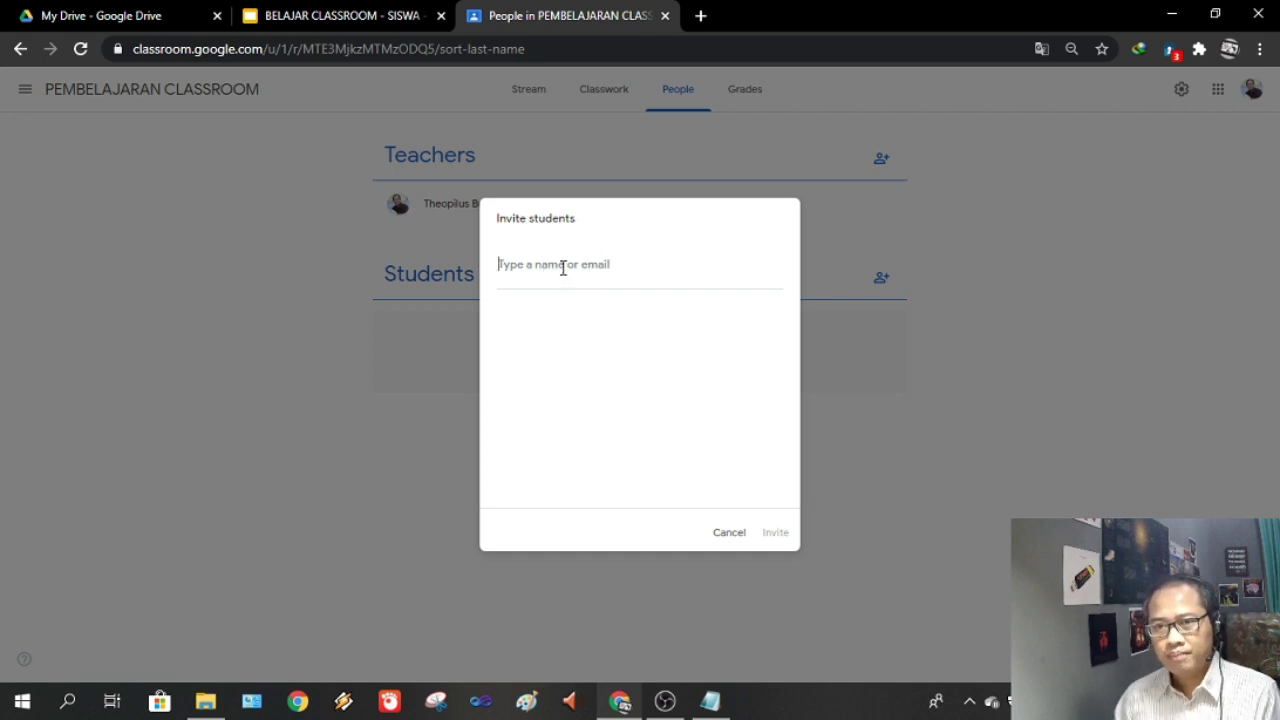
left_click(732, 533)
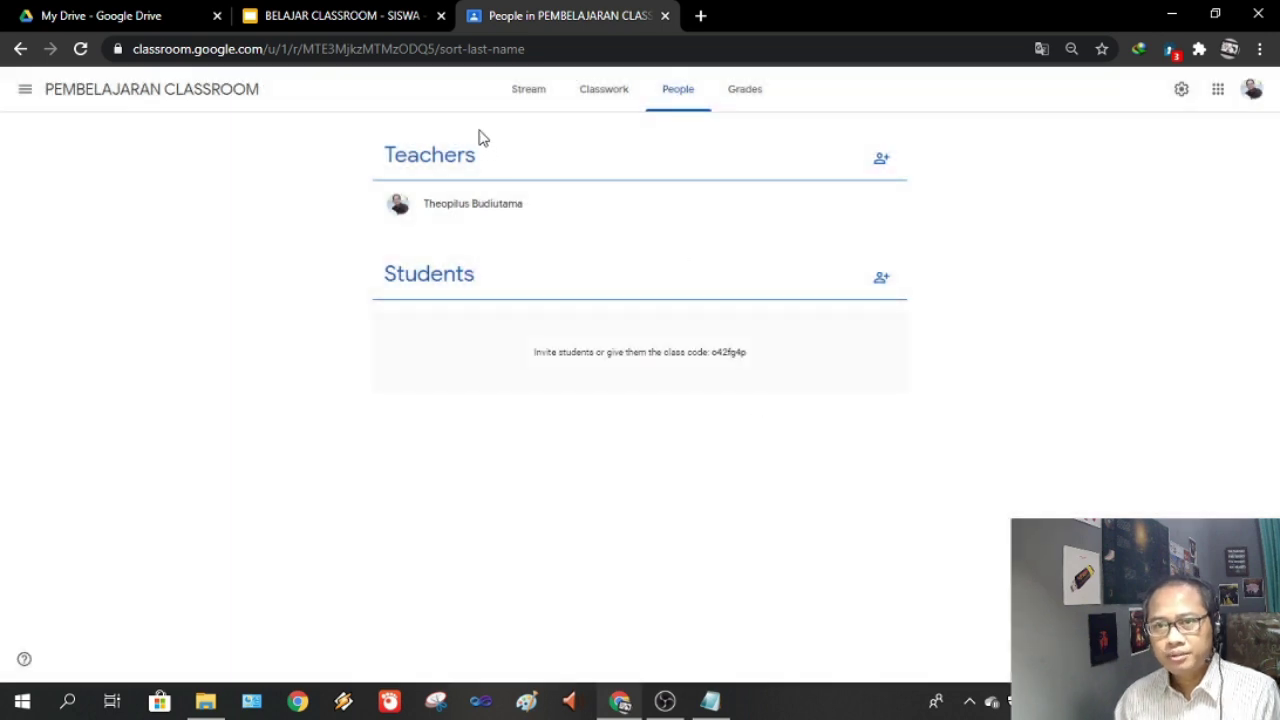
Return to the class stream and show the class code enlarged, then close the display
left_click(20, 57)
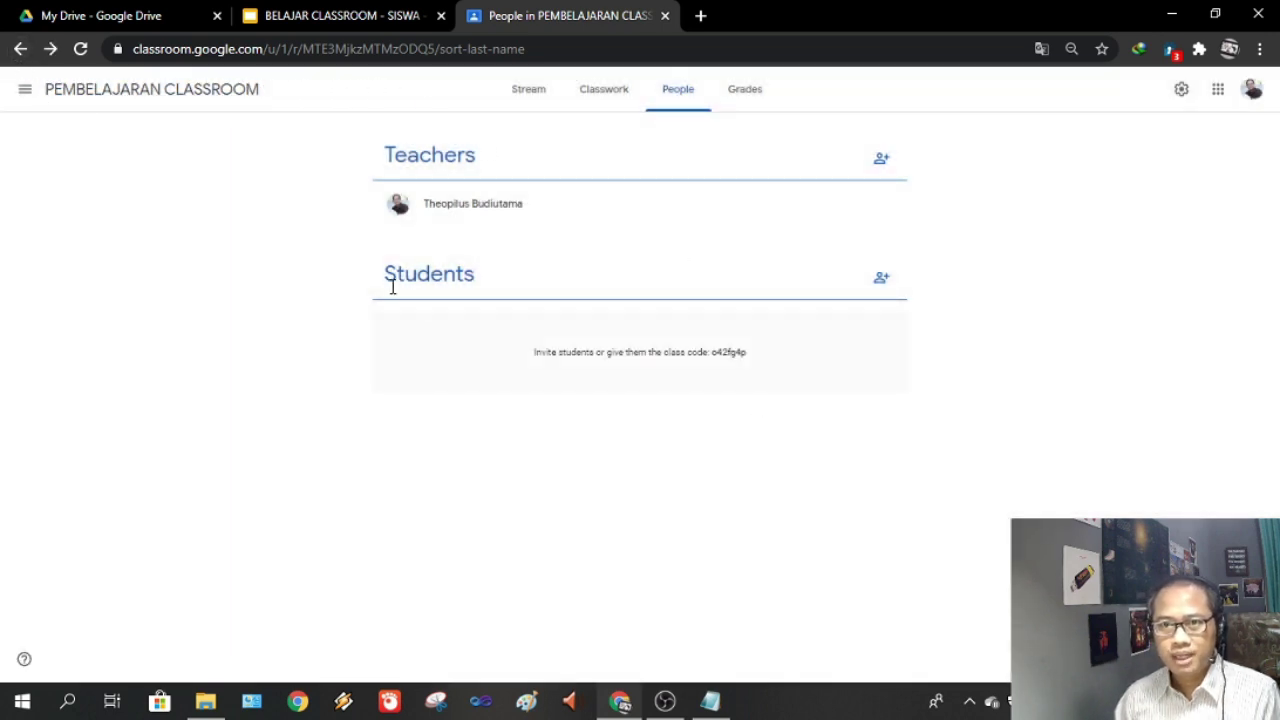
left_click(20, 48)
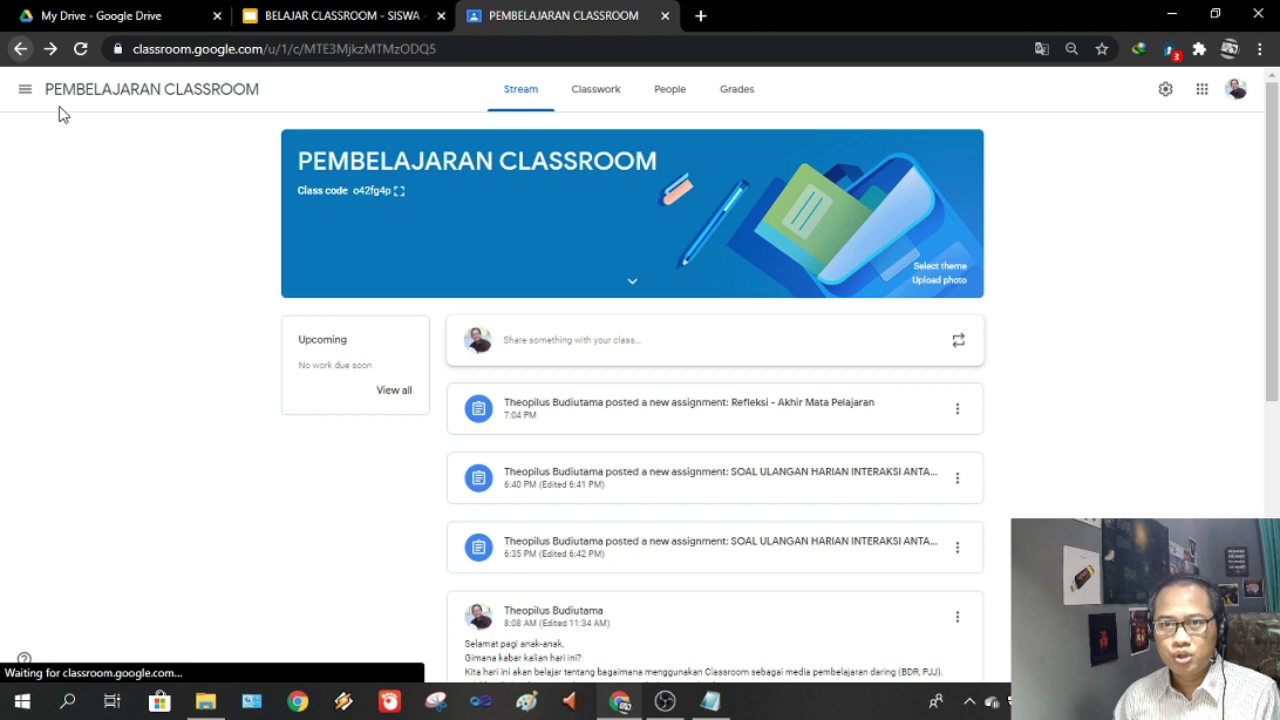
left_click(399, 190)
left_click_drag(469, 374, 797, 374)
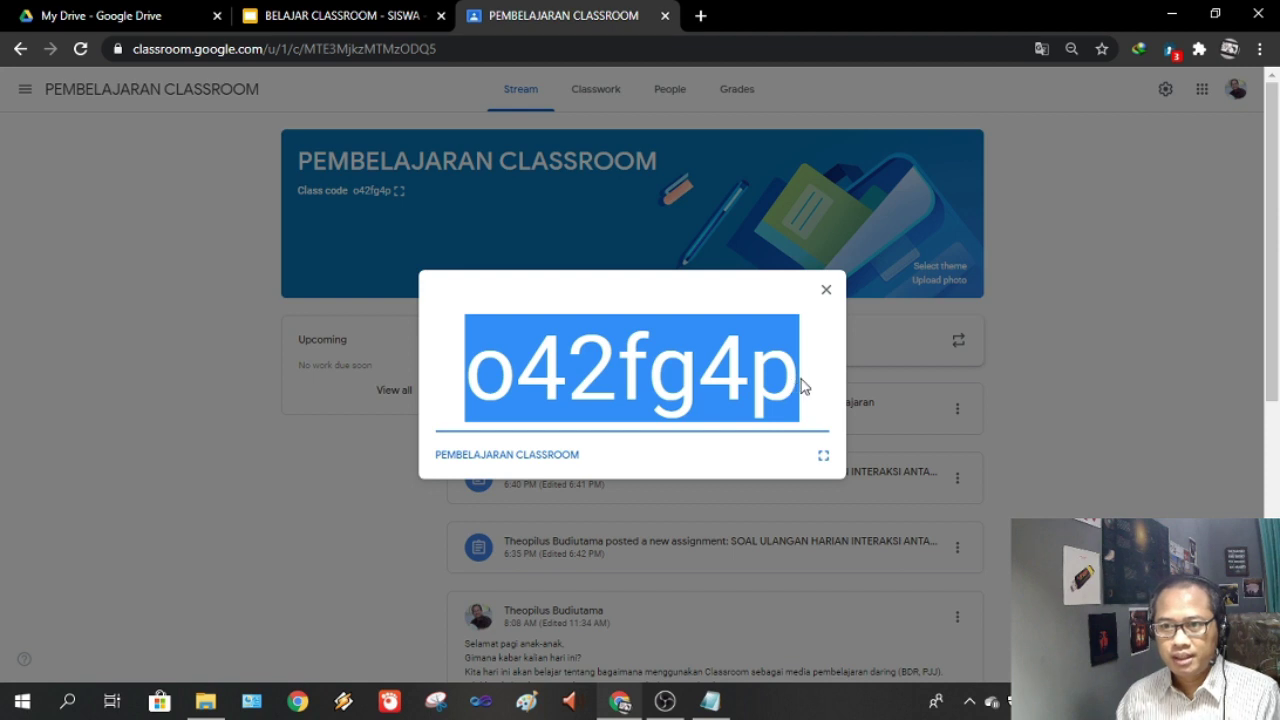
left_click(803, 386)
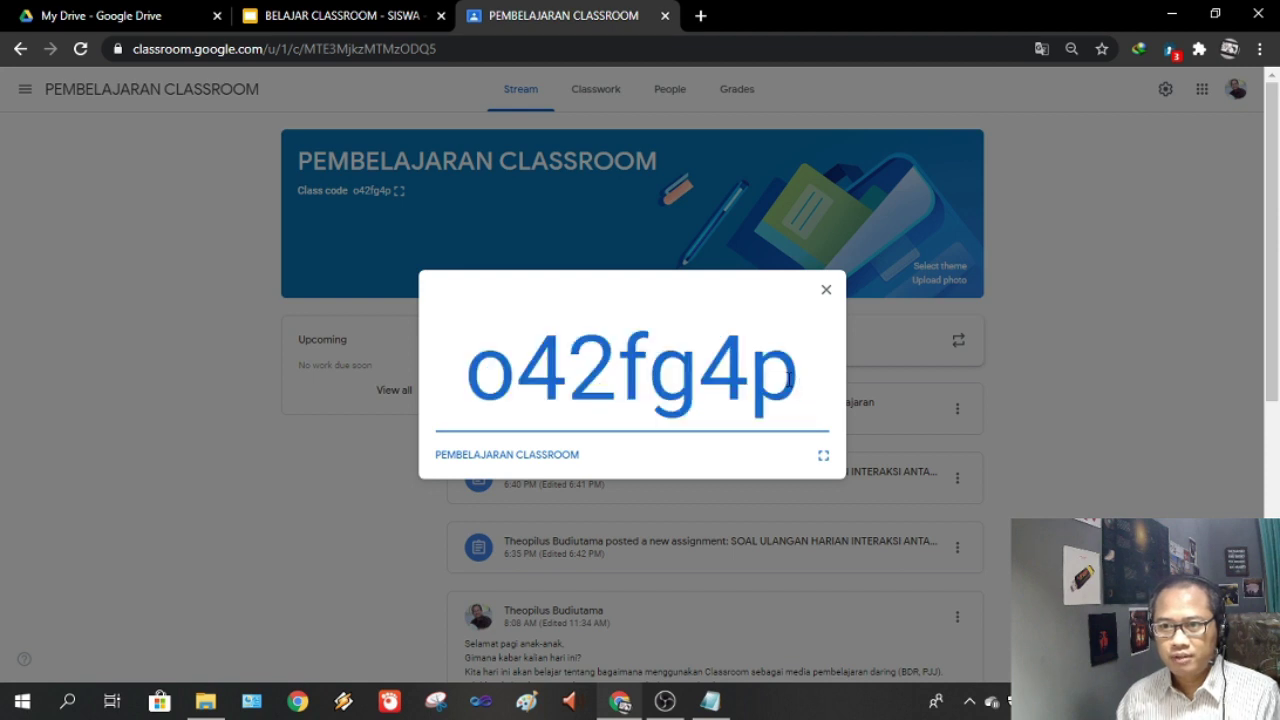
left_click(826, 293)
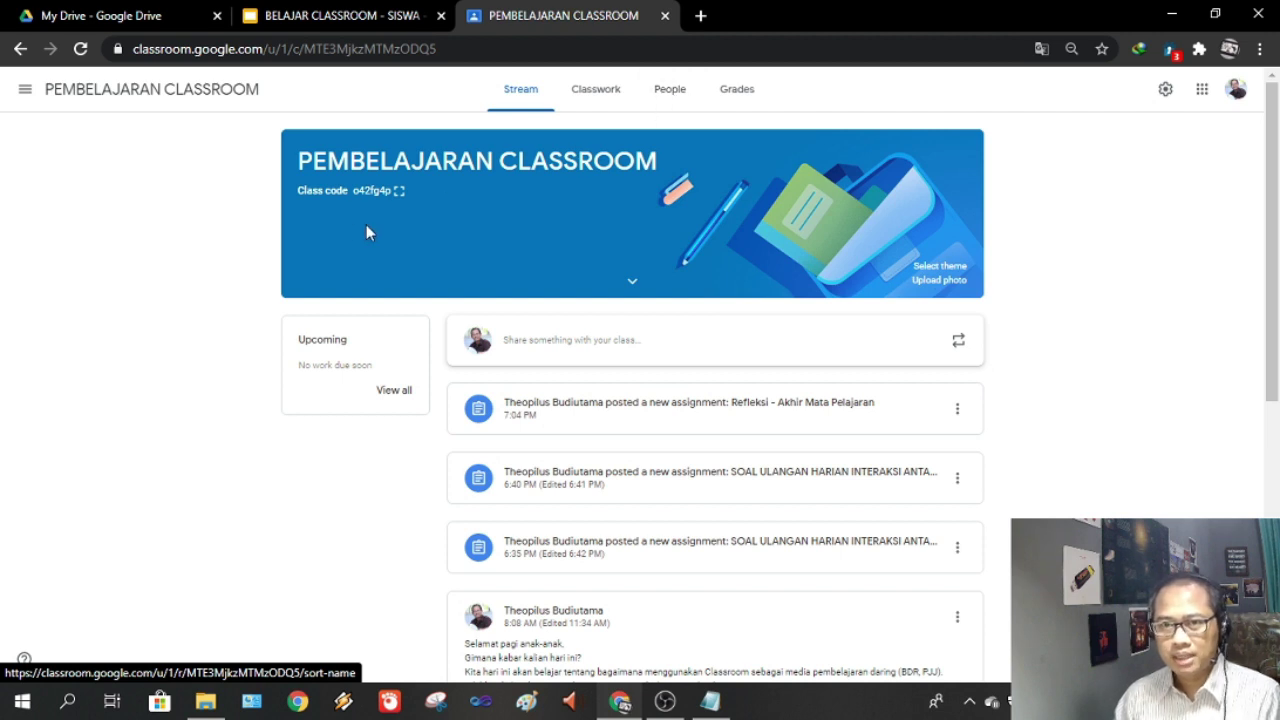
Go to the class's People page and copy both student e-mail addresses from the open Notepad note
left_click(673, 104)
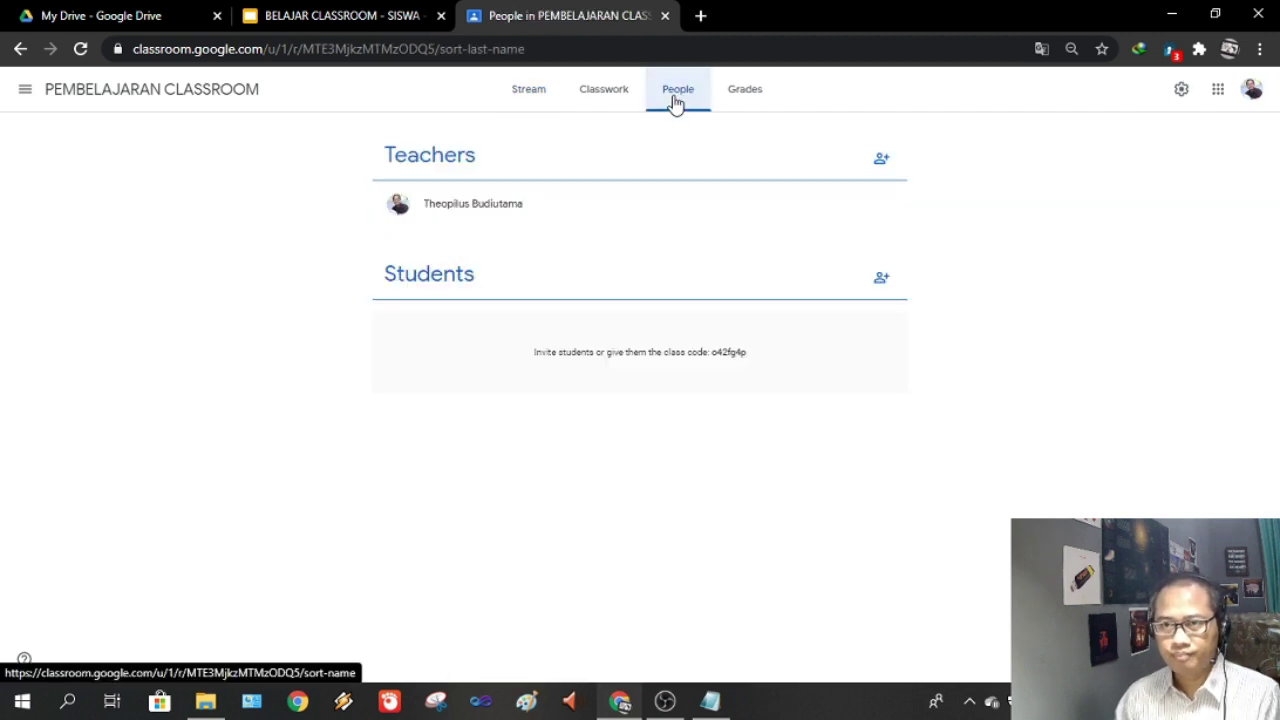
left_click(710, 700)
left_click_drag(194, 186, 344, 204)
key("ctrl+c")
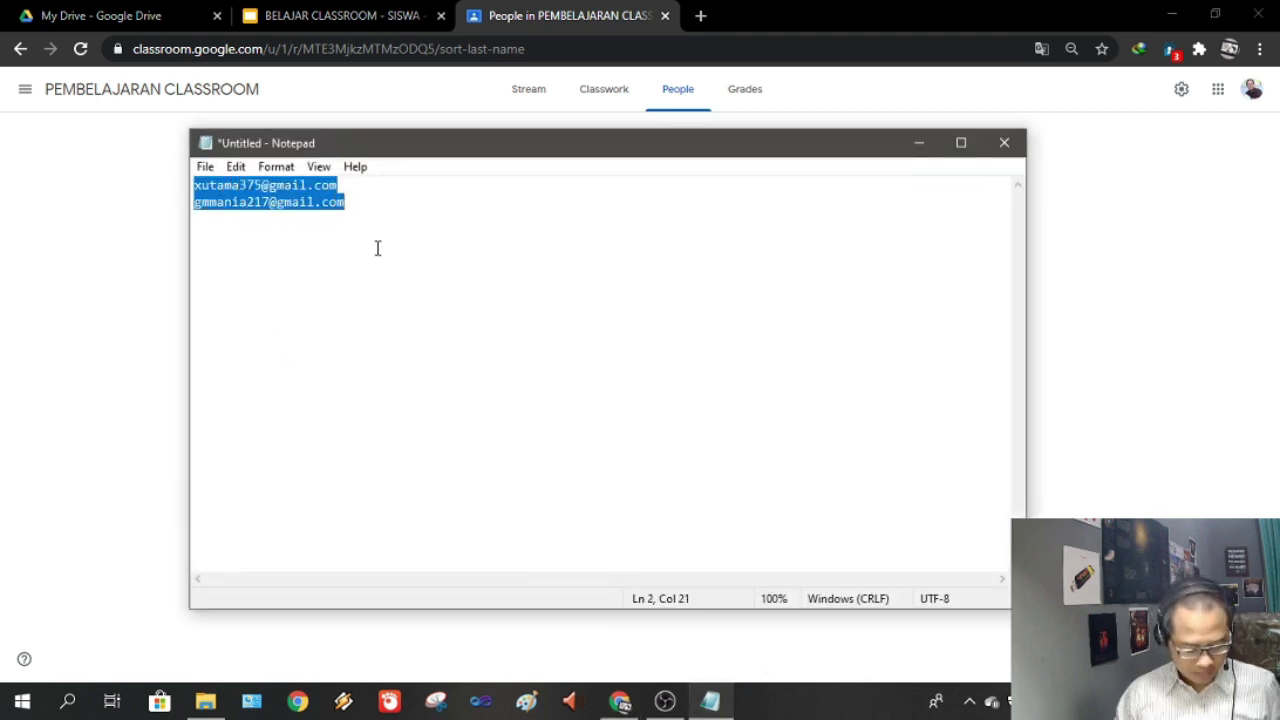
left_click(918, 146)
Invite both students to the class using the copied e-mail addresses
left_click(885, 282)
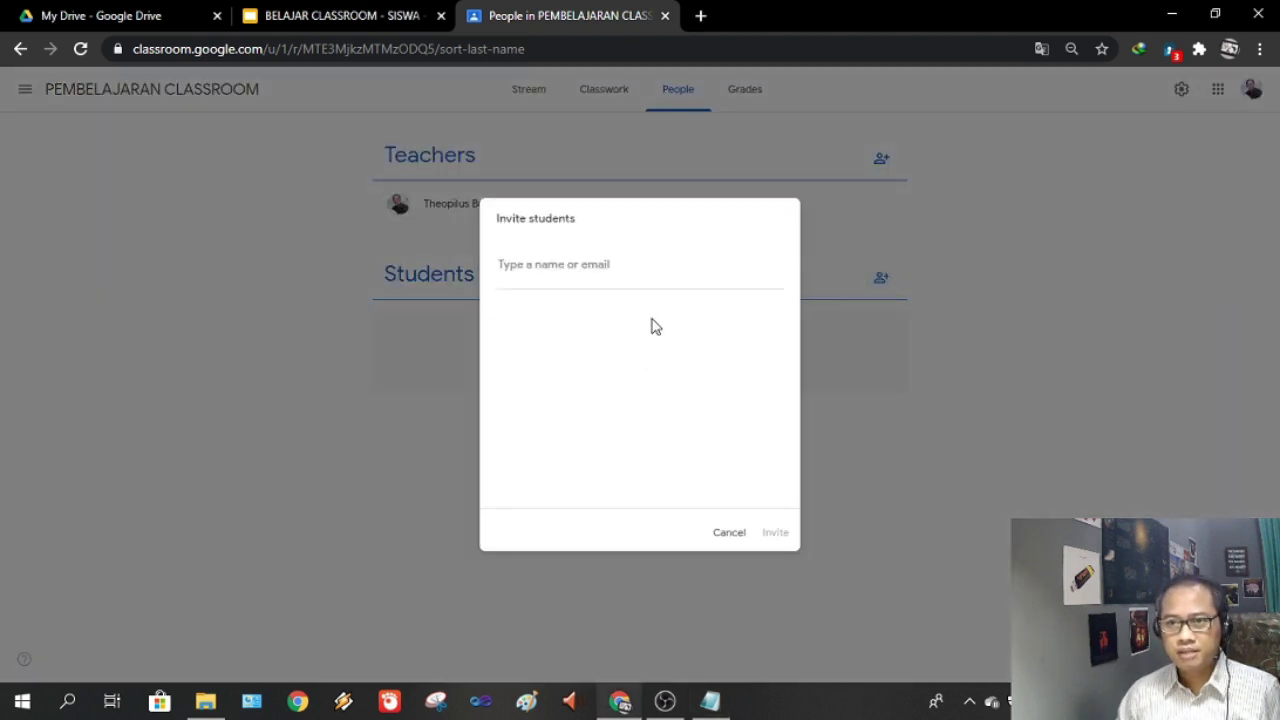
key("ctrl+v")
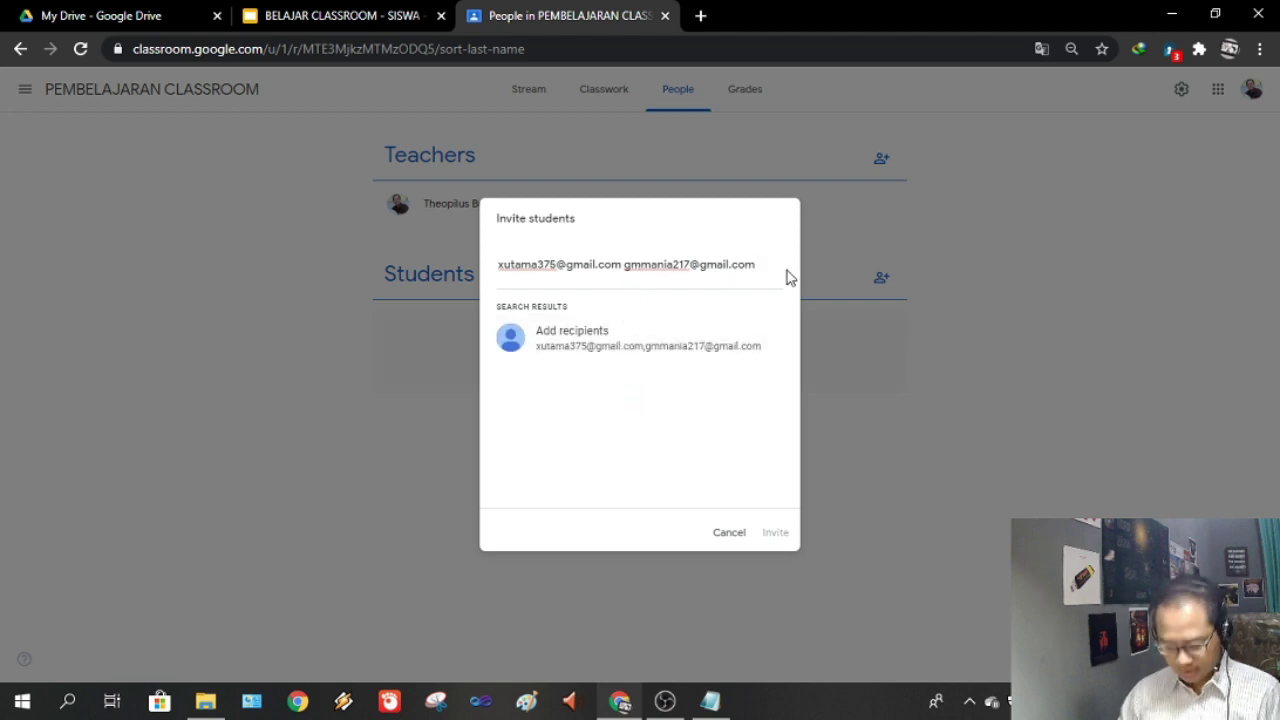
key("Return")
left_click(776, 536)
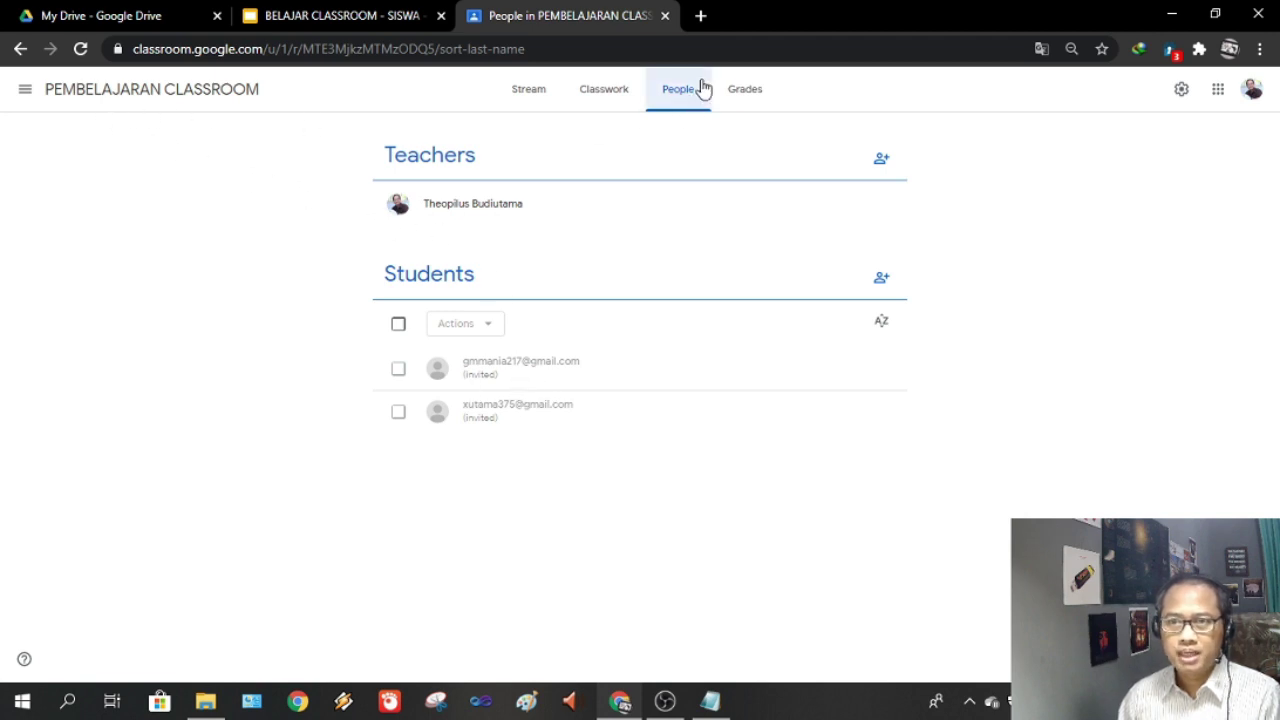
left_click(701, 17)
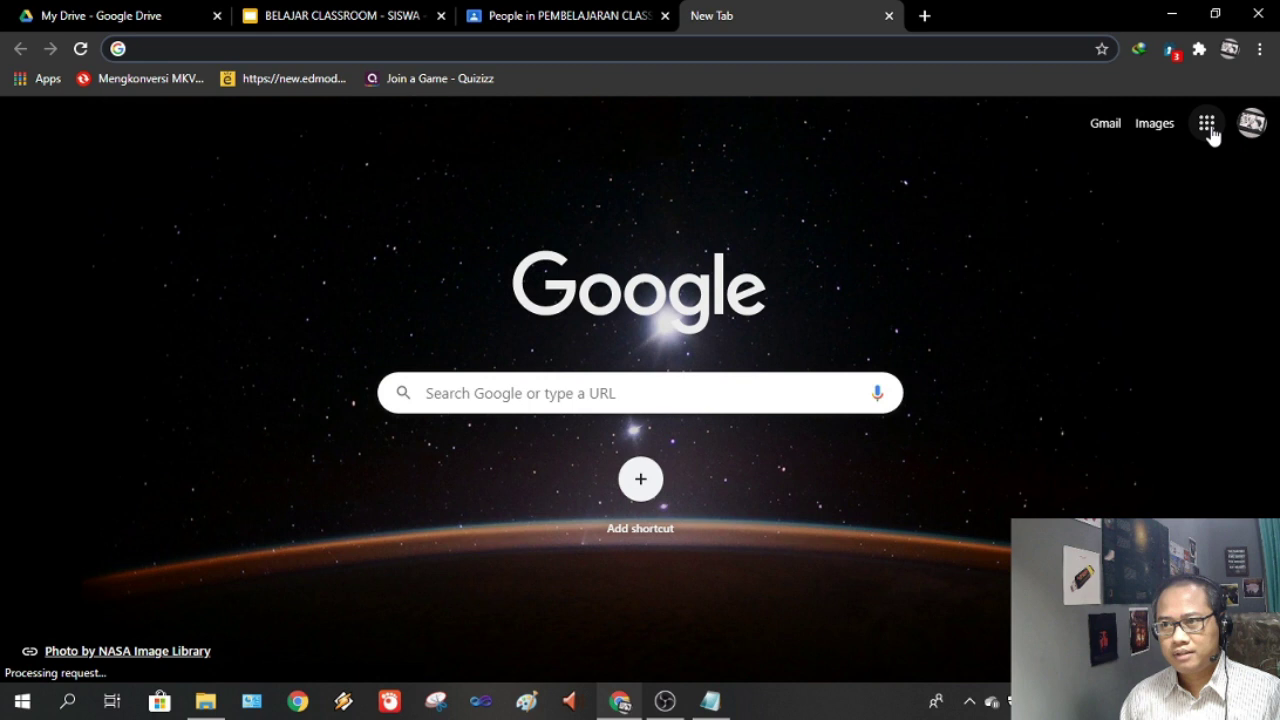
left_click(1209, 126)
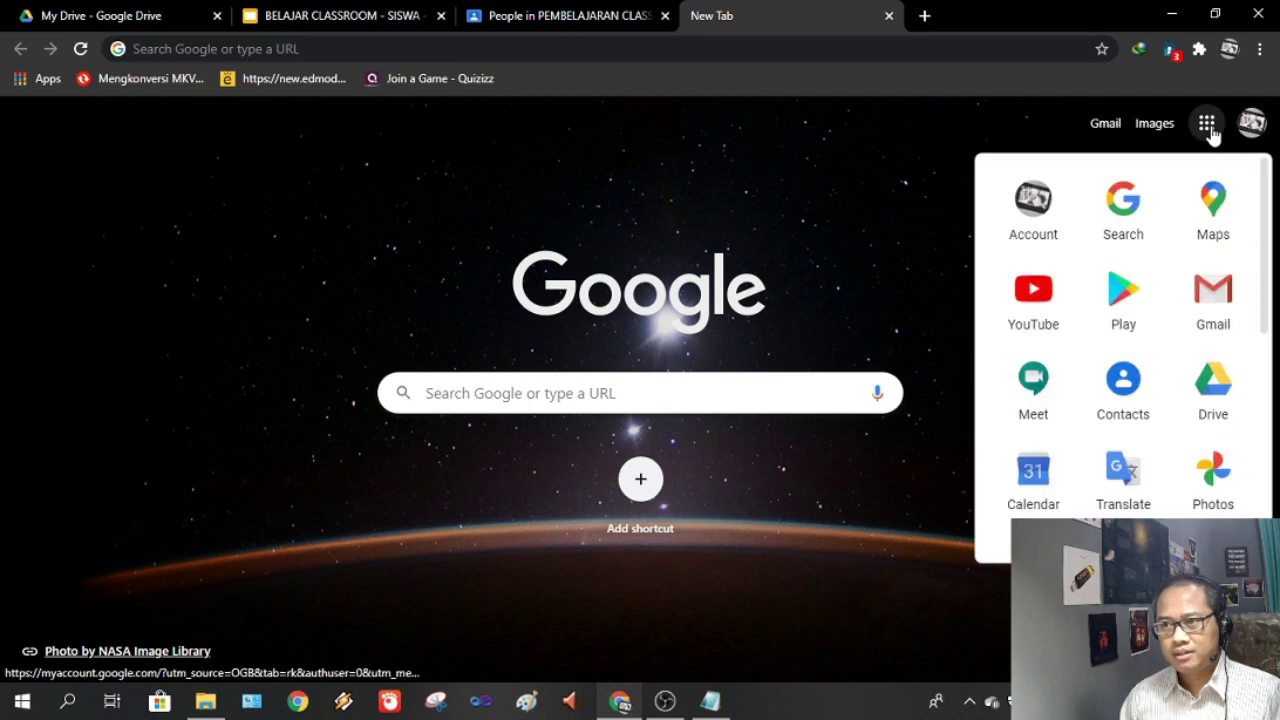
left_click(1227, 306)
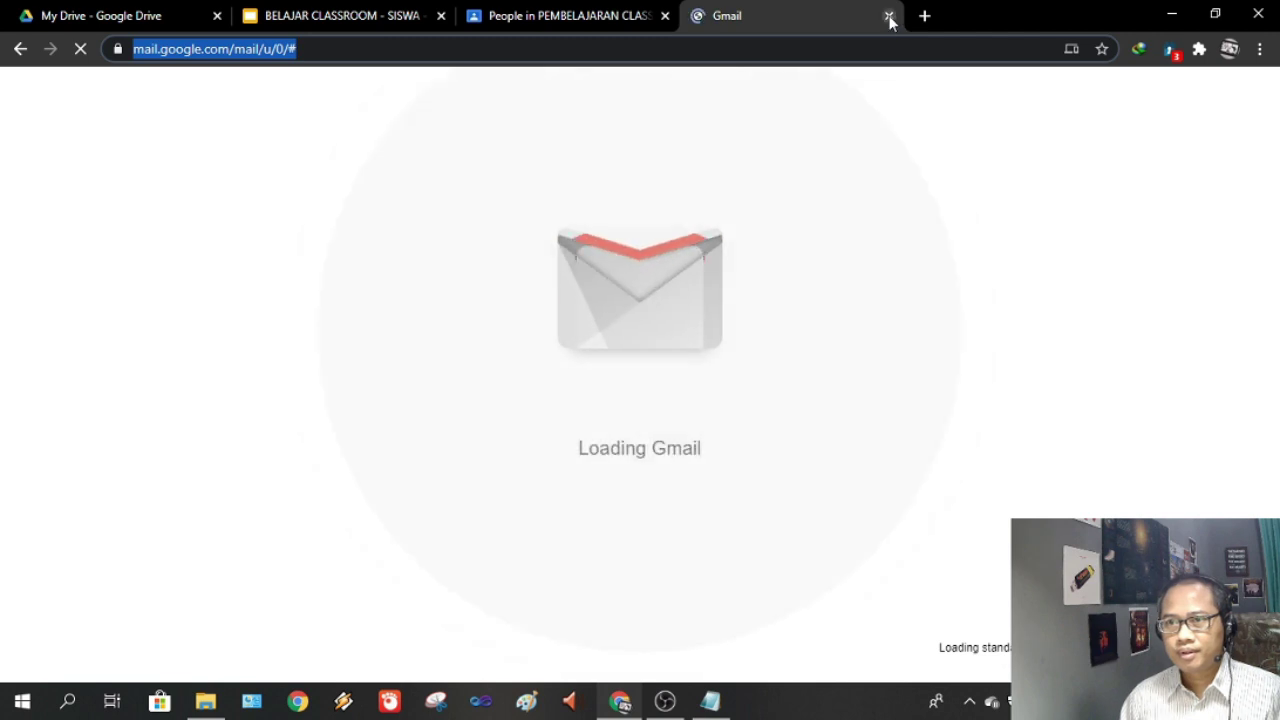
left_click(889, 16)
Start signing in to Classroom with another Google account, submitting the first student's e-mail address copied from the Notepad note
left_click(1254, 92)
left_click(1140, 340)
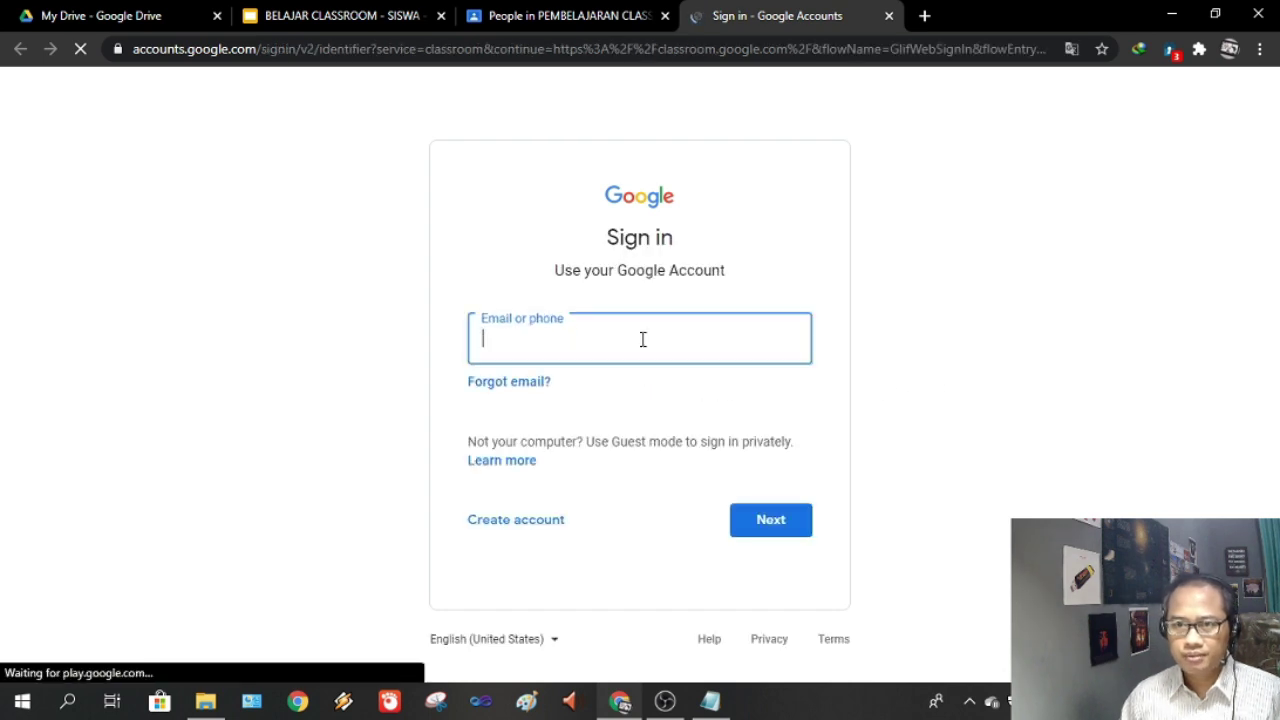
left_click(710, 700)
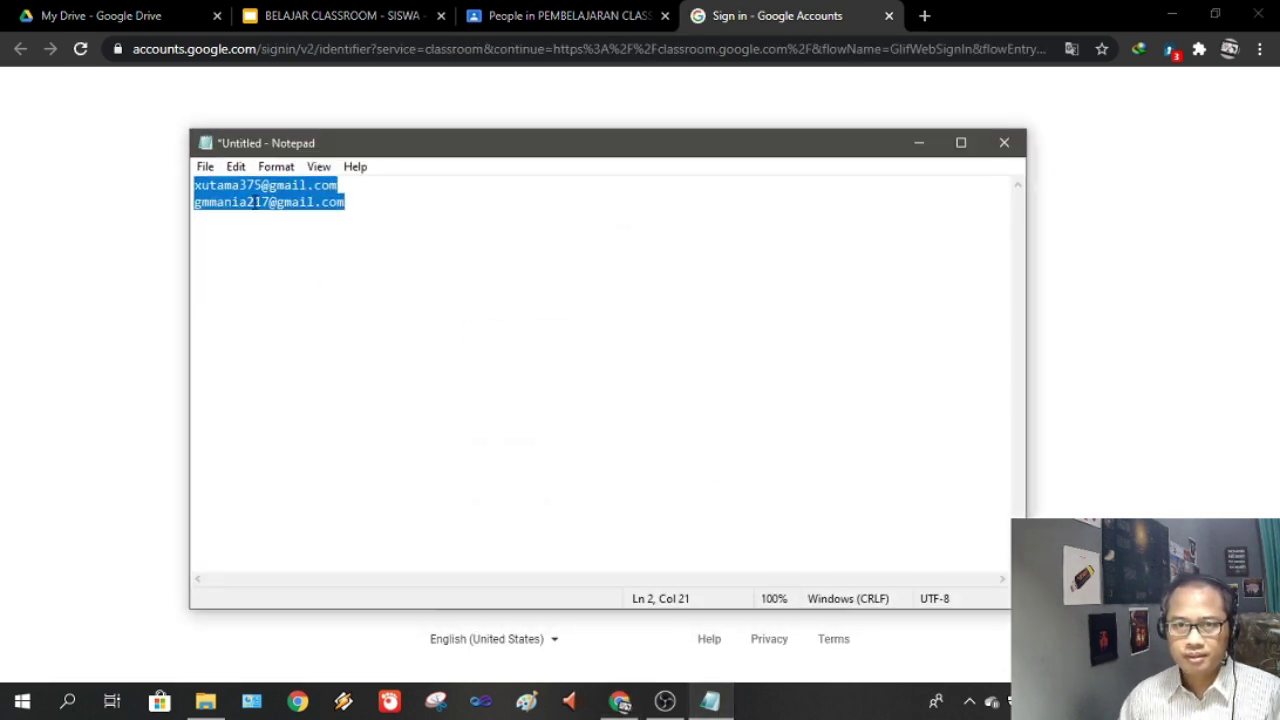
left_click(253, 202)
left_click_drag(197, 185, 343, 184)
key("ctrl+c")
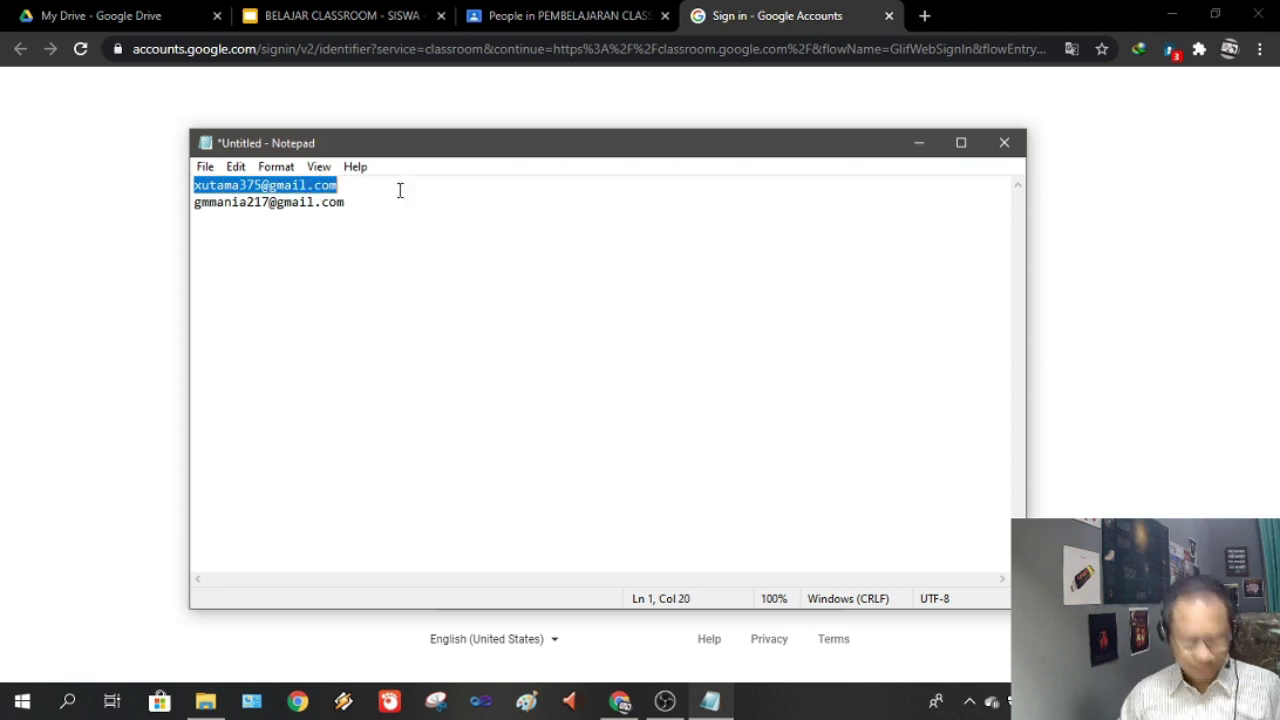
left_click(917, 143)
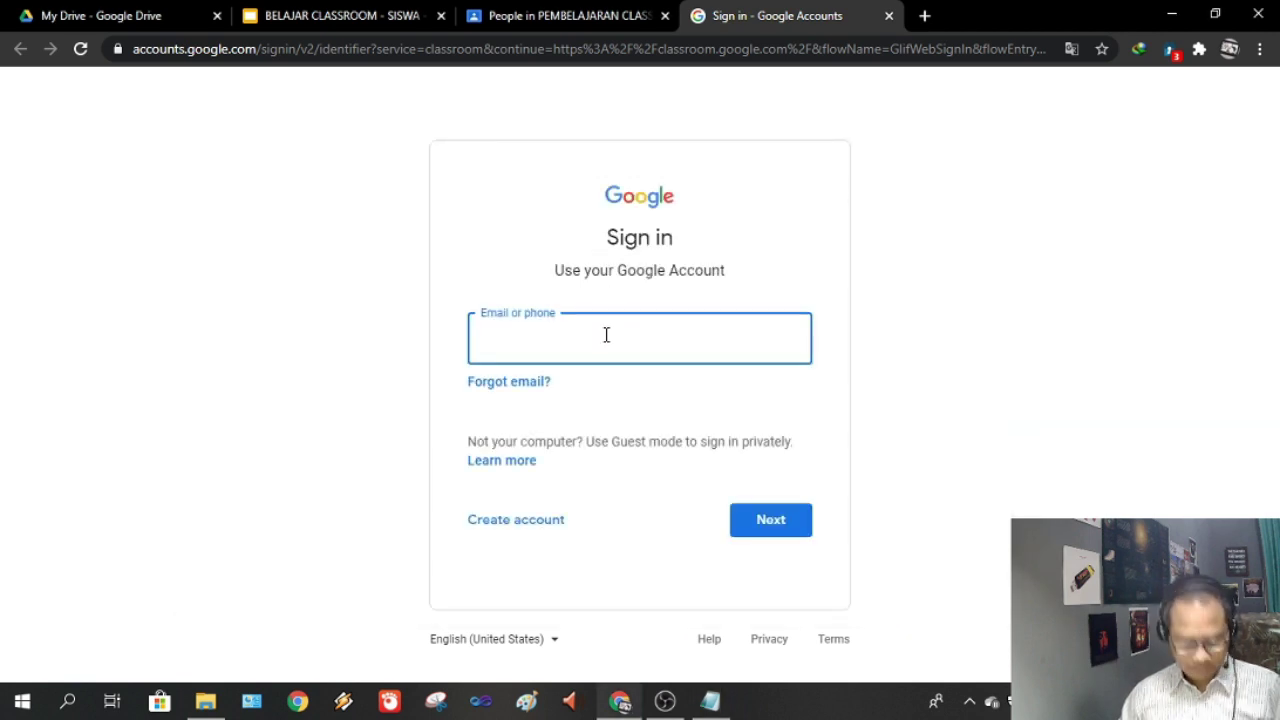
key("ctrl+v")
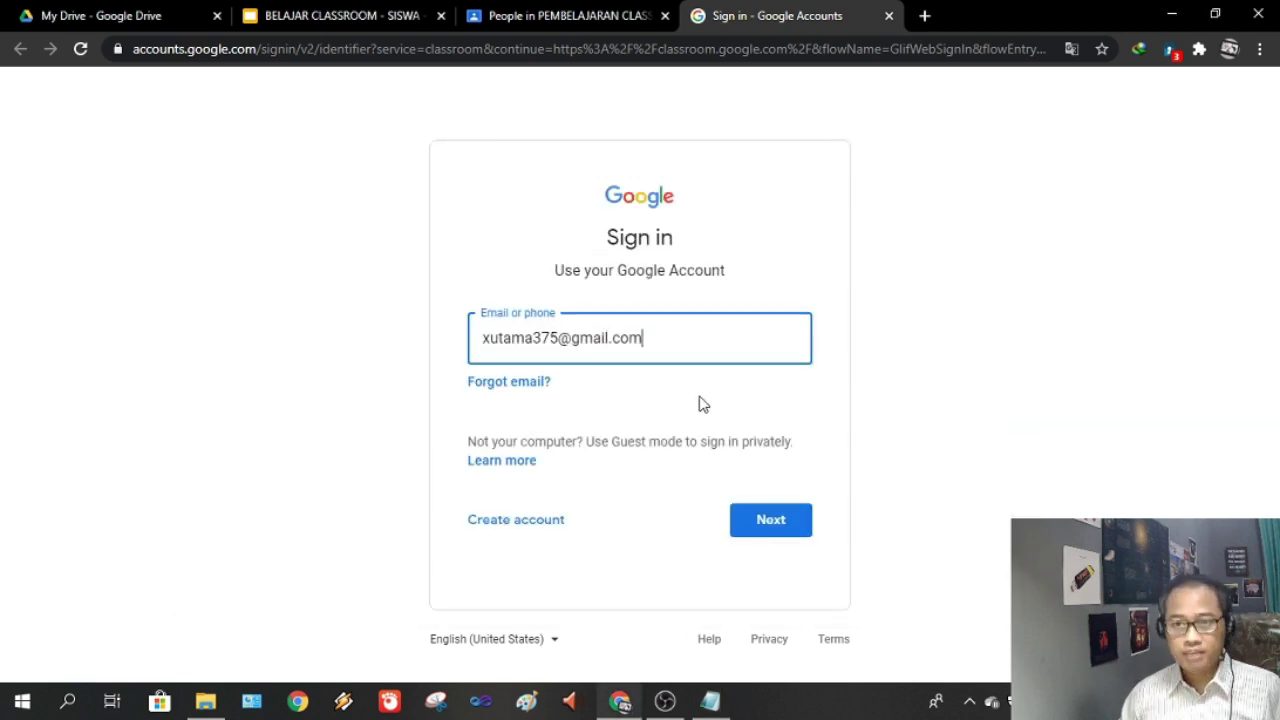
left_click(772, 525)
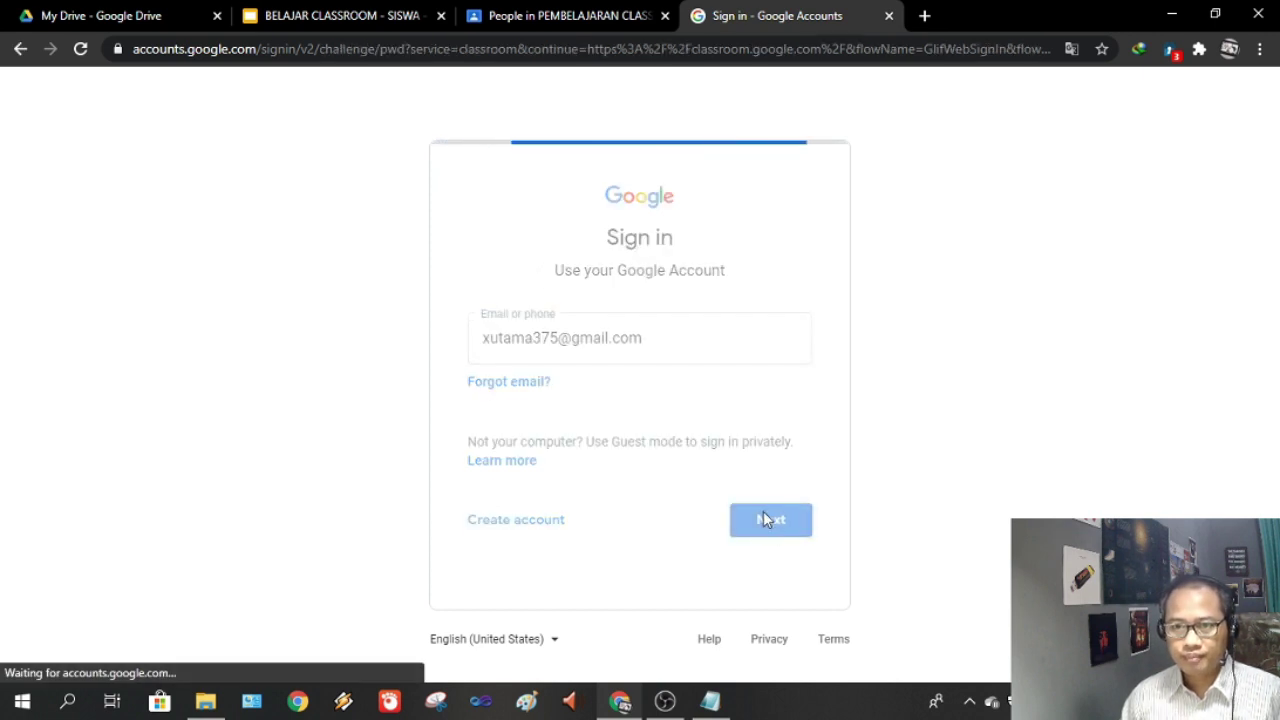
Enter the student account's password to sign in and continue into Google Classroom with that account
type("•")
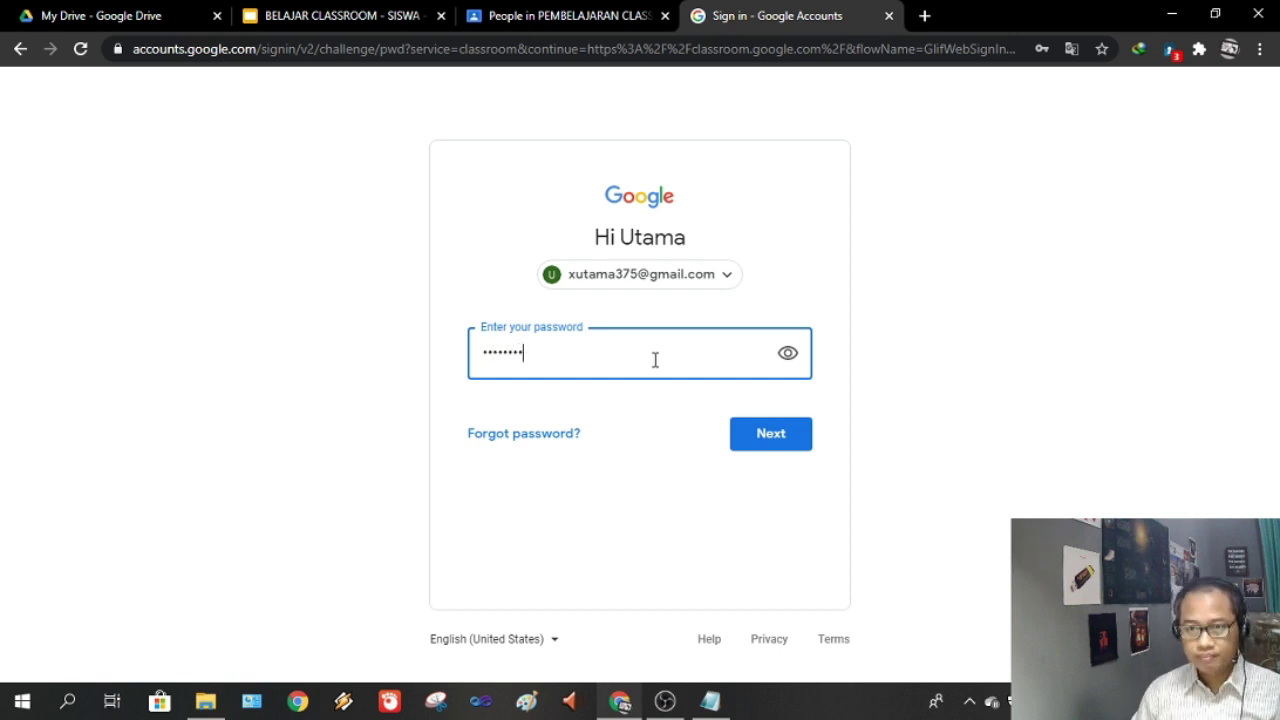
key("BackSpace")
key("BackSpace")
type("••")
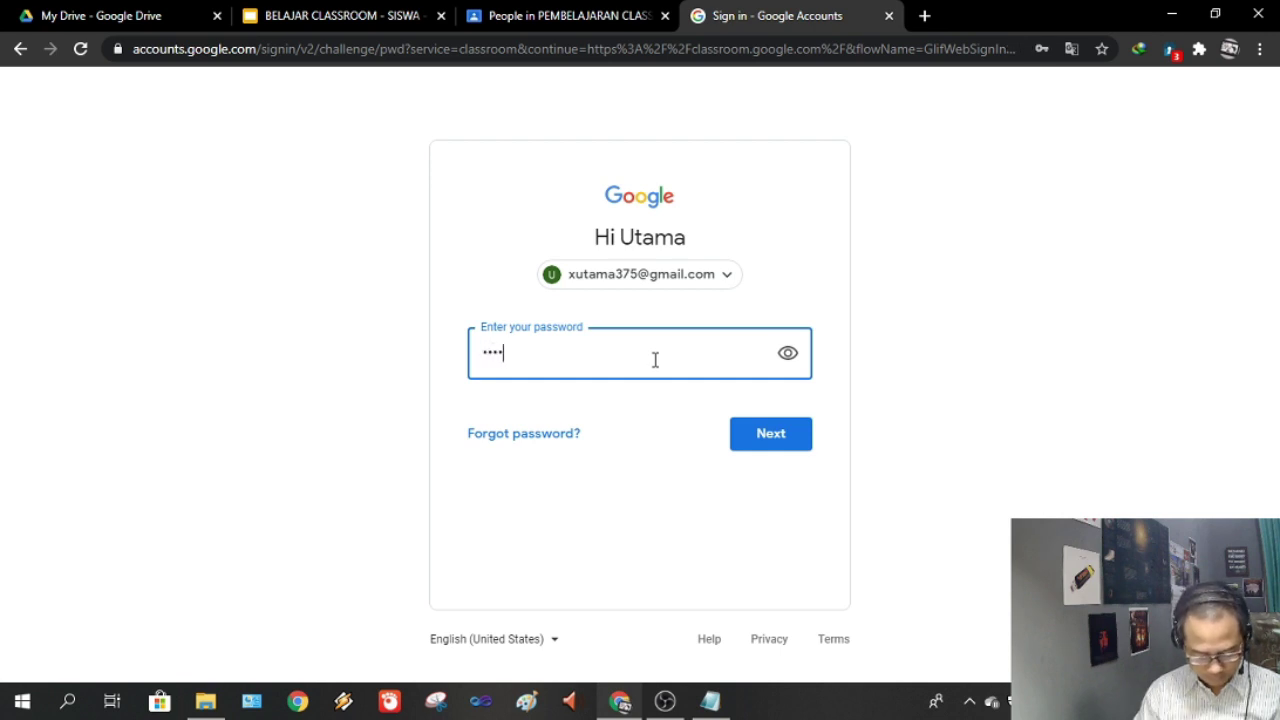
key("Return")
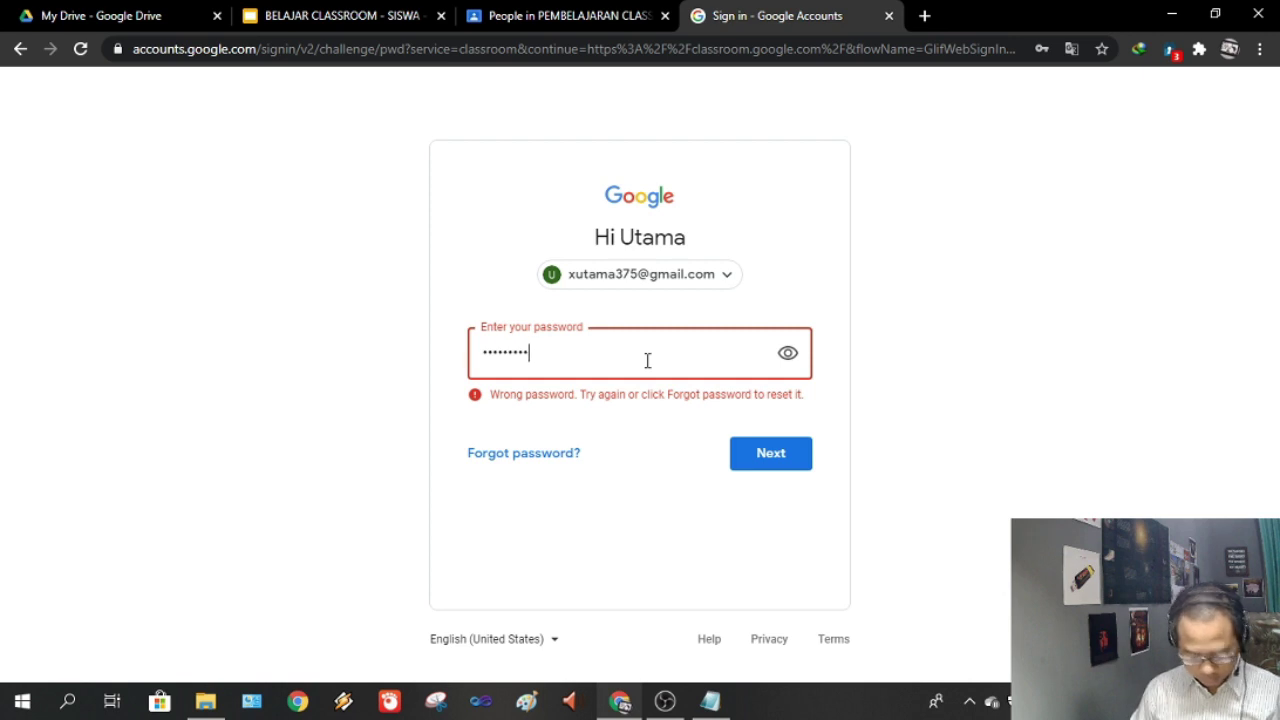
key("Return")
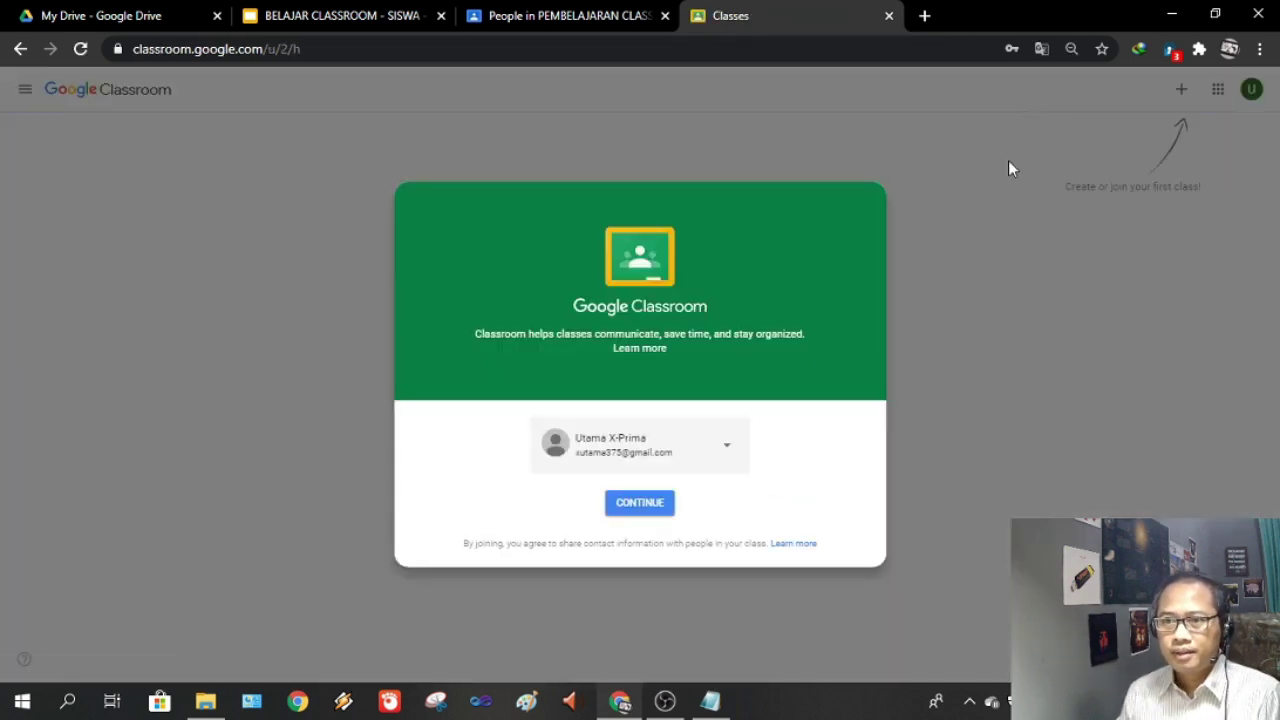
left_click(636, 510)
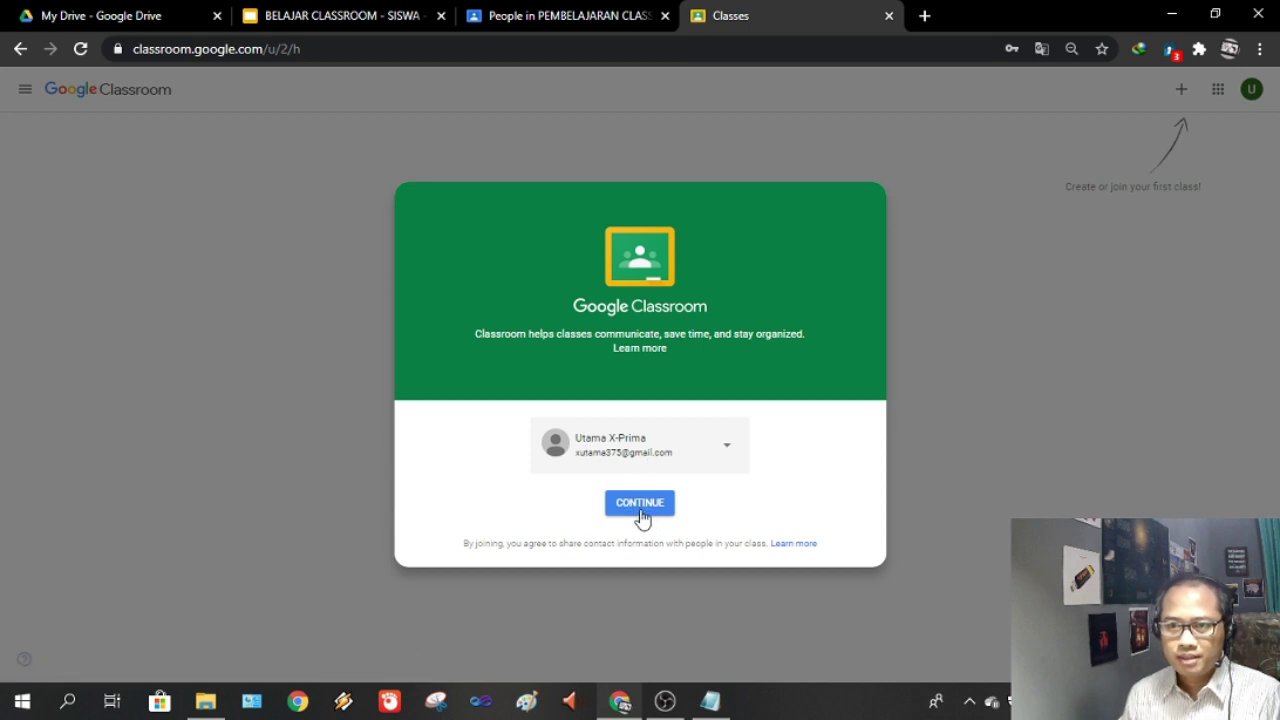
left_click(637, 510)
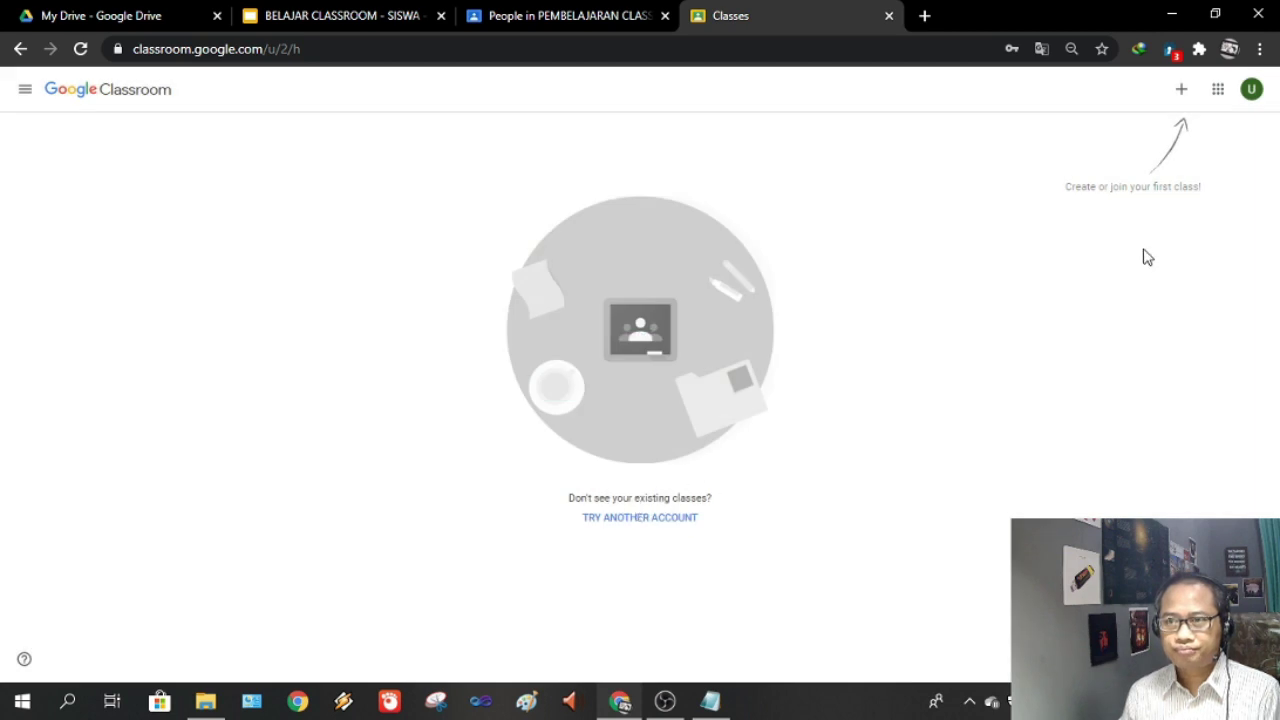
Open the student's Gmail inbox and join PEMBELAJARAN CLASSROOM from the class invitation e-mail
left_click(1218, 92)
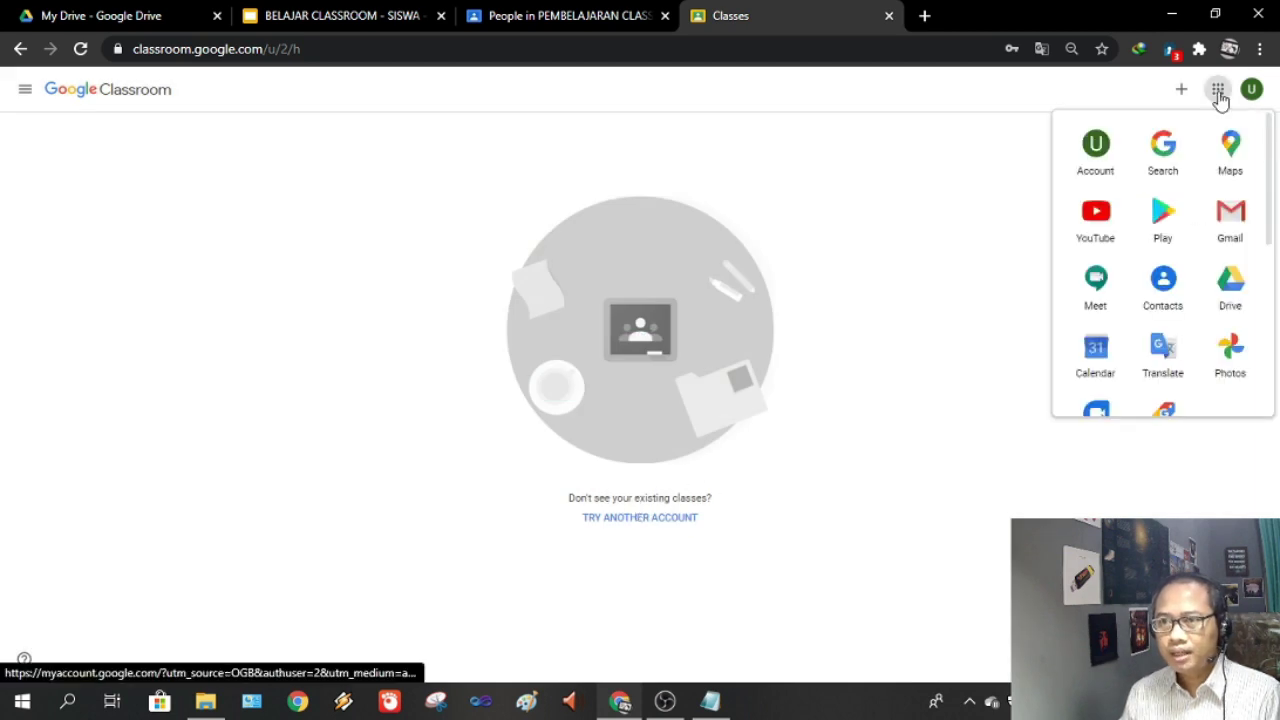
left_click(1231, 228)
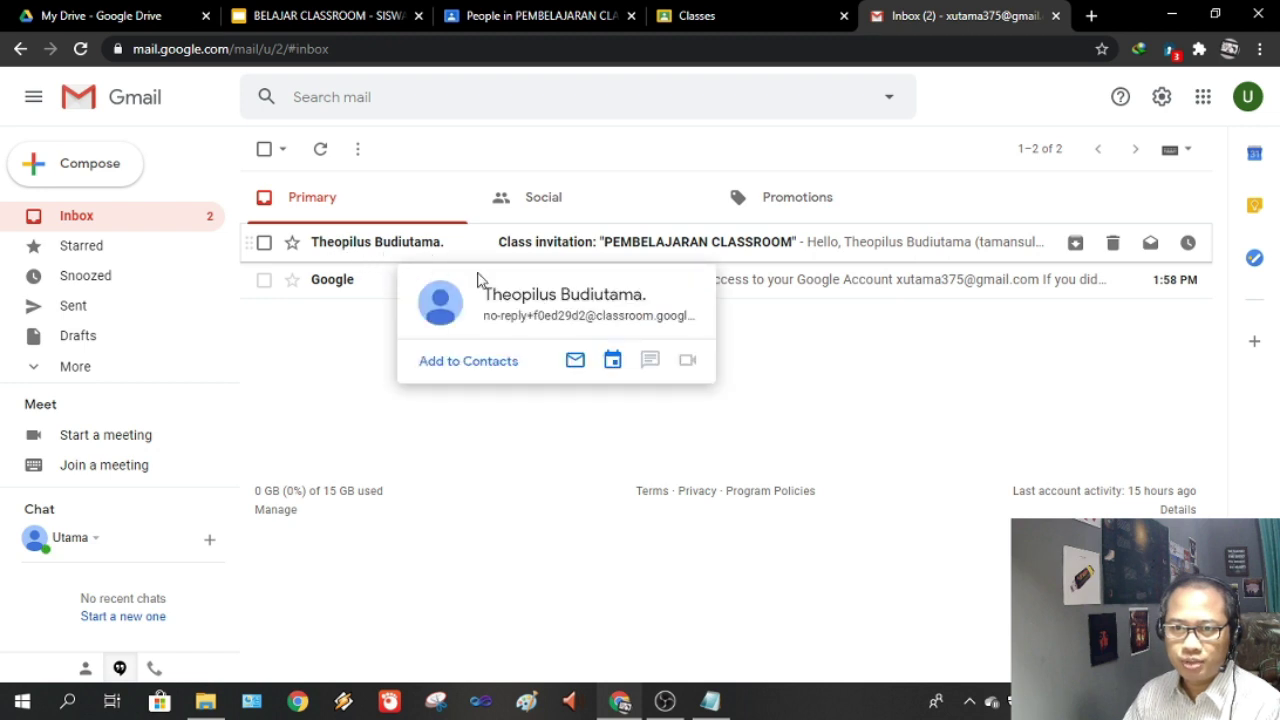
left_click(643, 248)
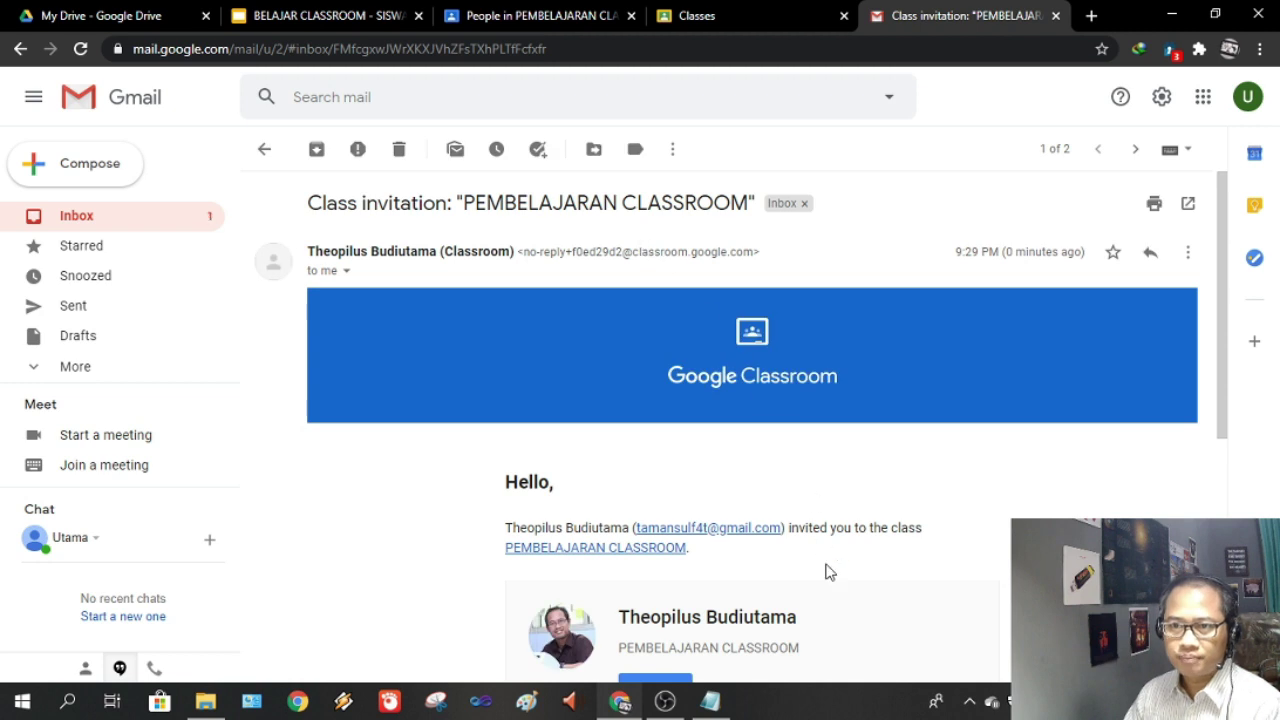
scroll(818, 622, "down", 3)
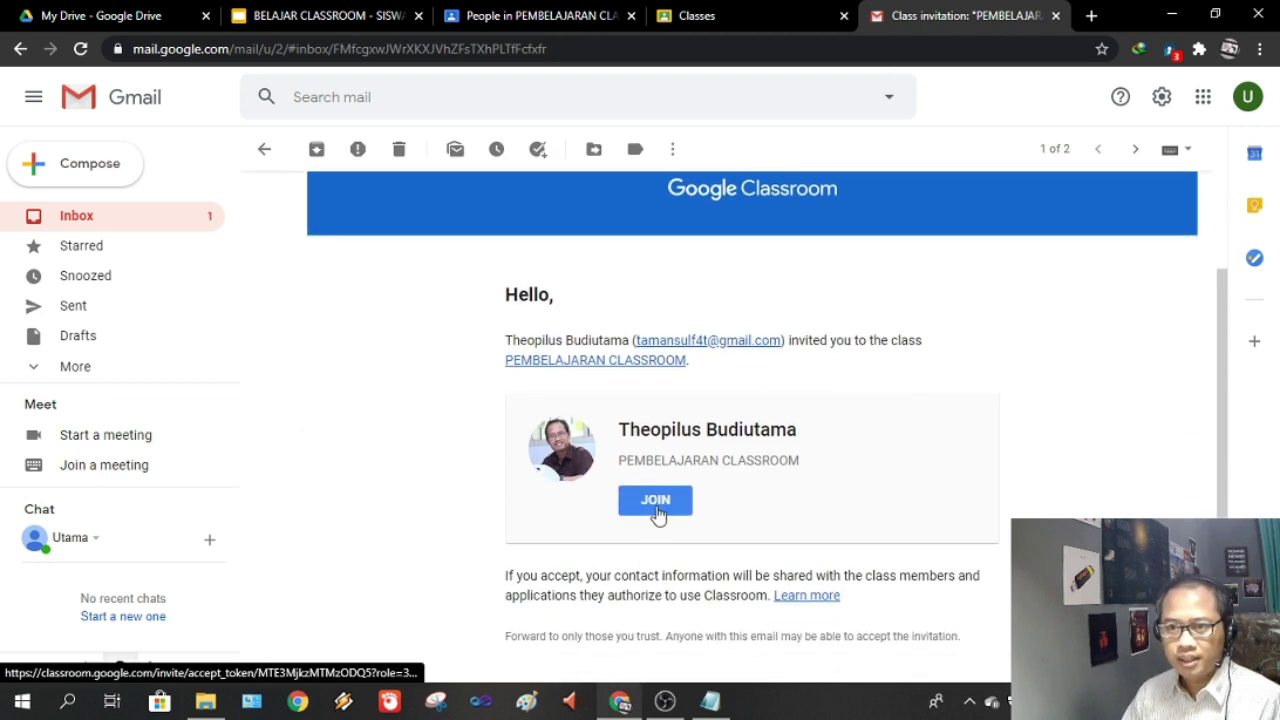
left_click(655, 505)
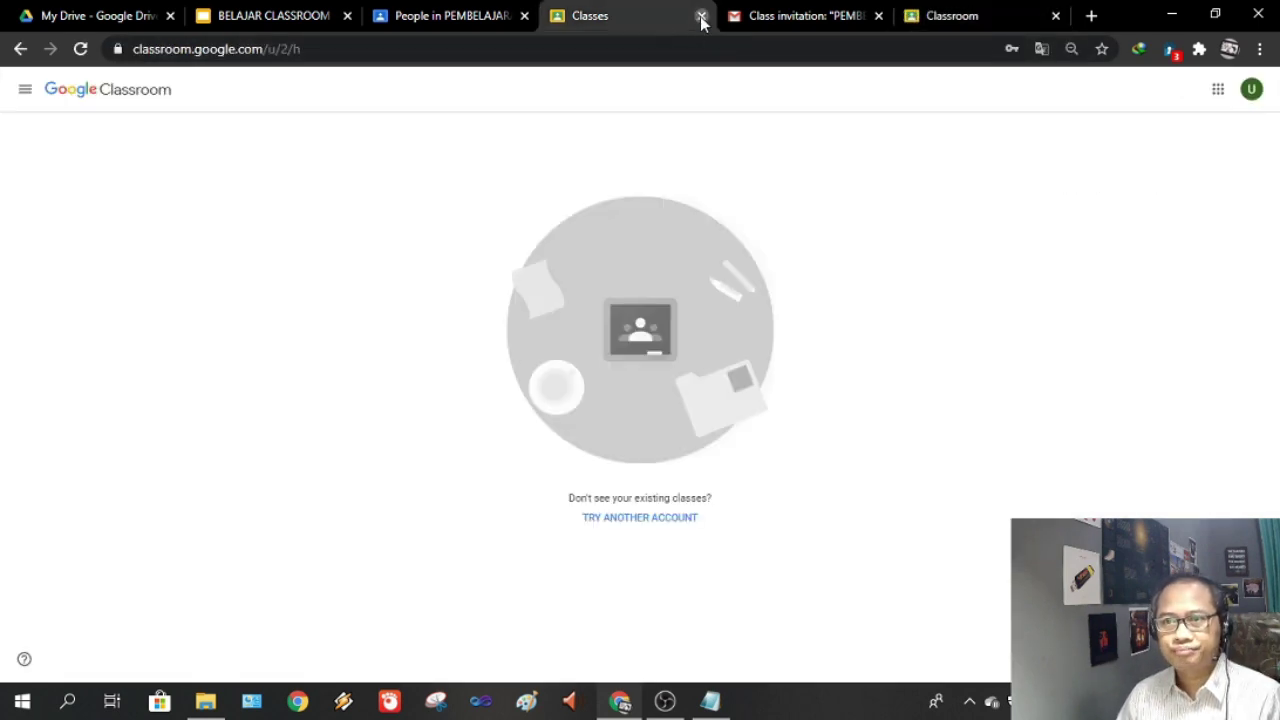
Join PEMBELAJARAN CLASSROOM on the invitation page after switching to the first student's account, and dismiss the Create posts tip
left_click(702, 16)
left_click(784, 30)
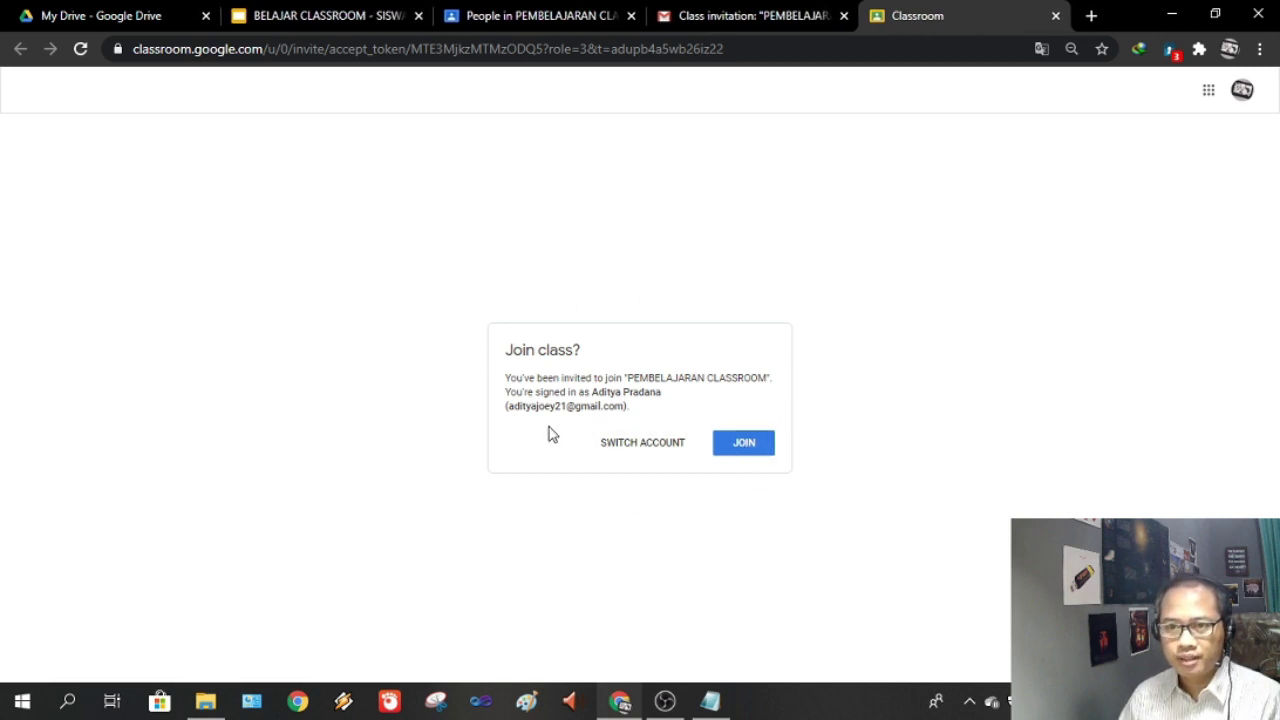
left_click(636, 451)
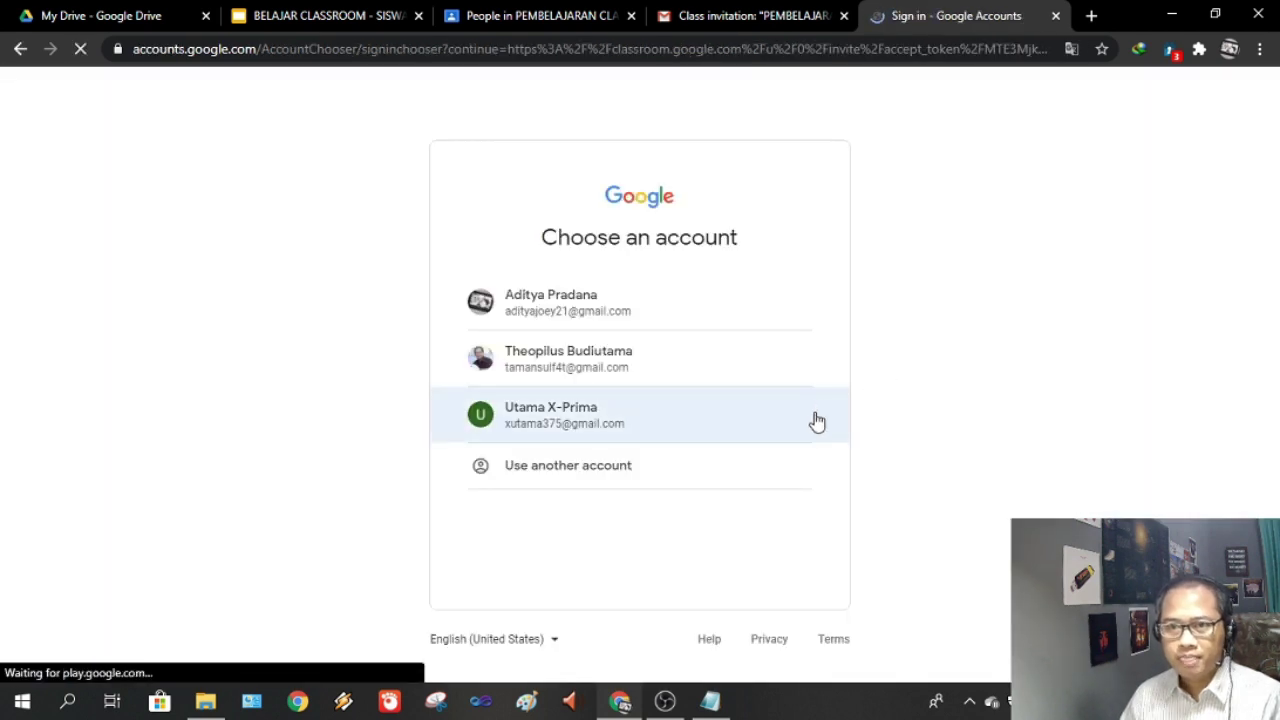
left_click(540, 421)
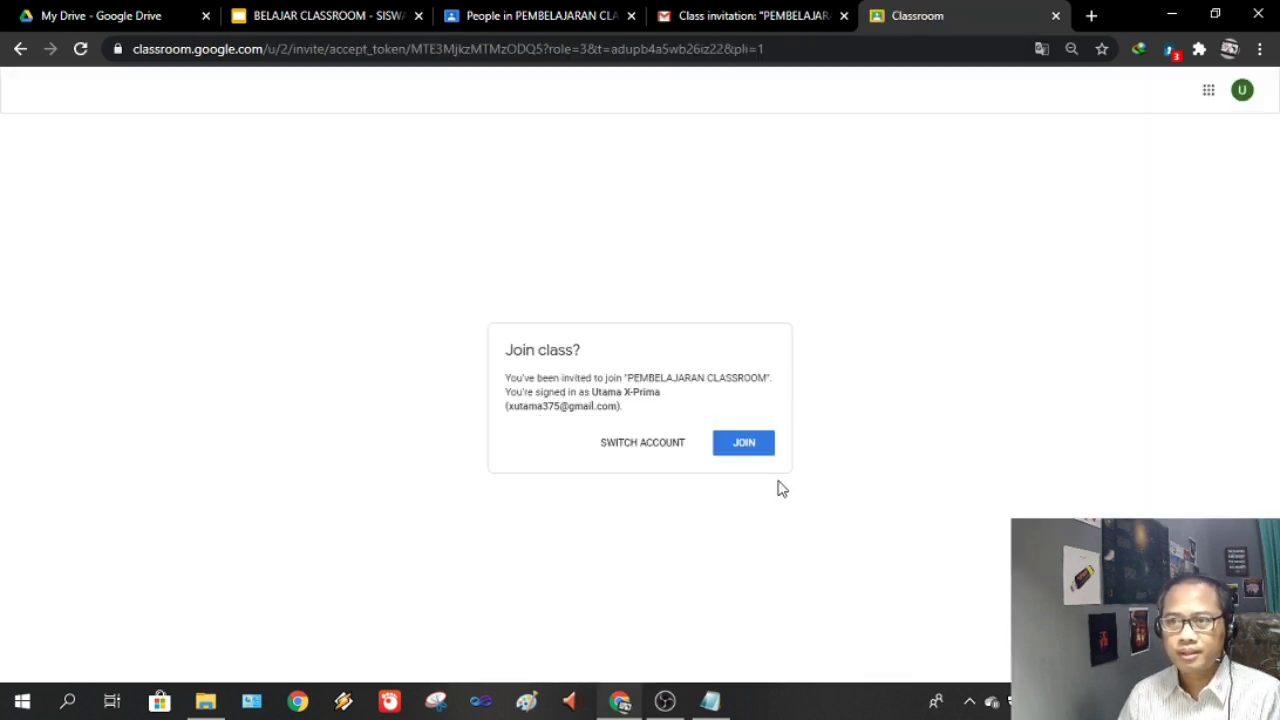
left_click(745, 444)
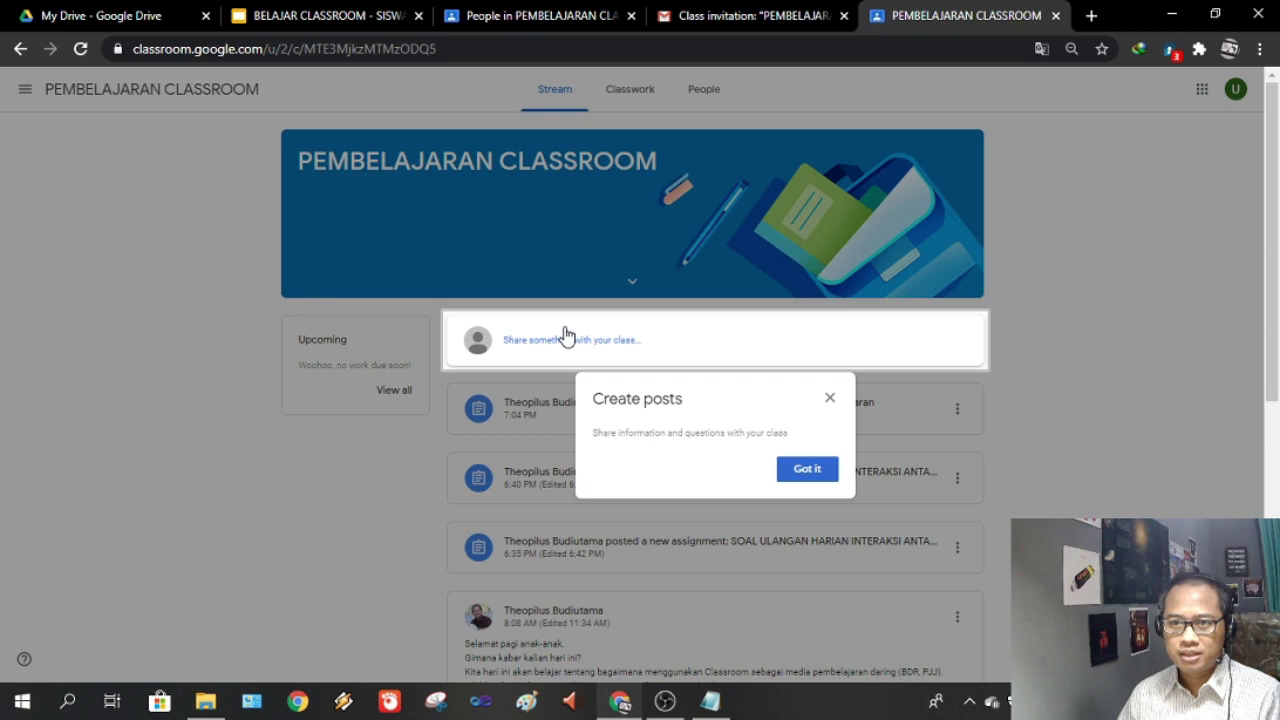
left_click(808, 470)
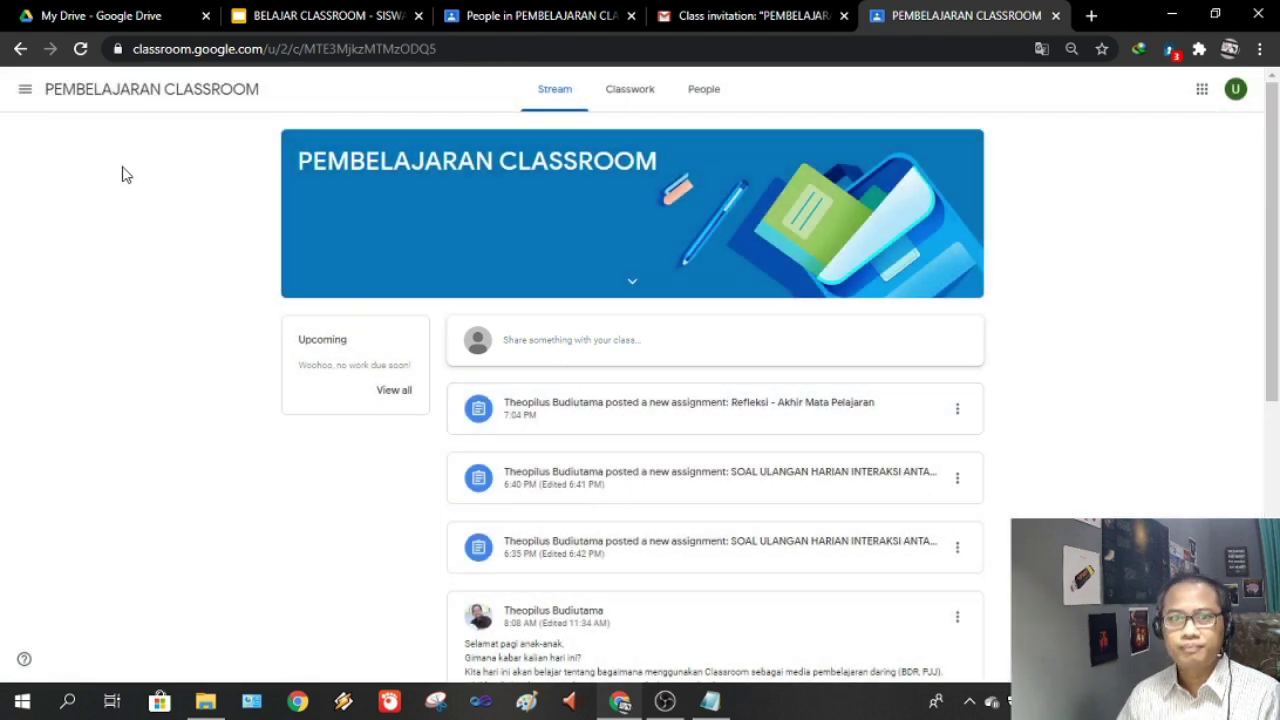
View the first student's list of classes, and check both students' enrolment on the teacher's People page
left_click(25, 90)
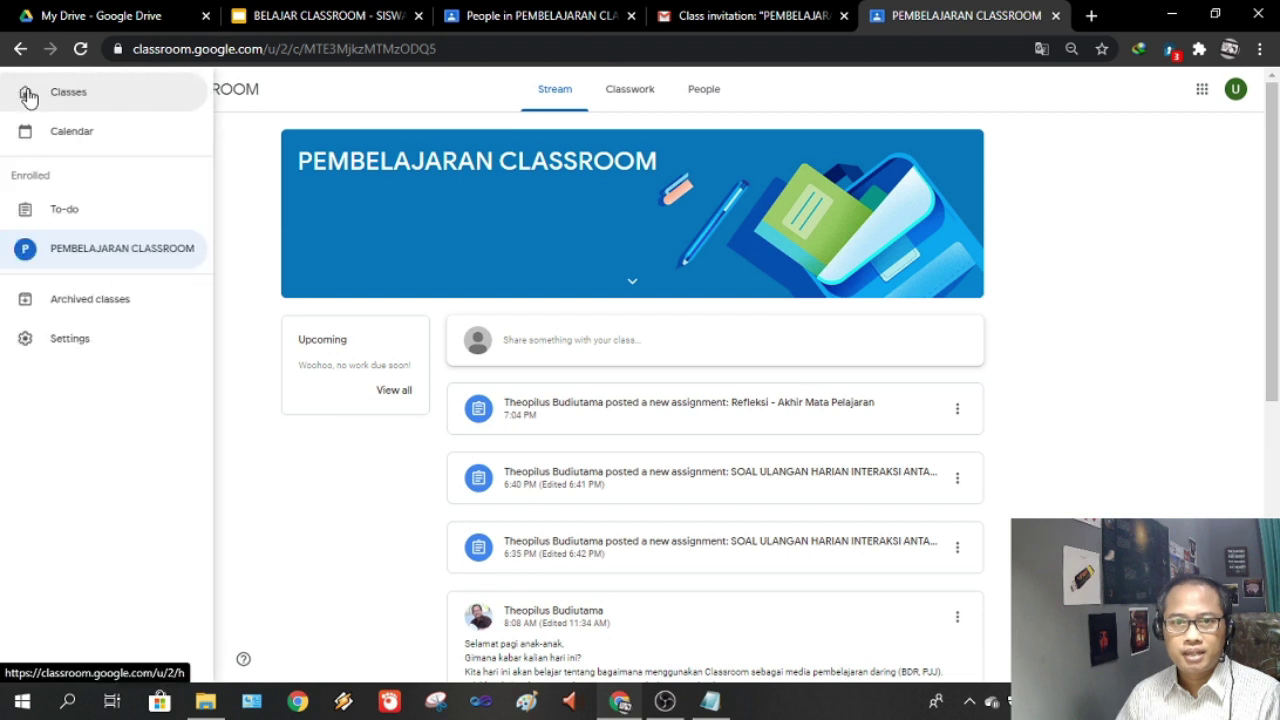
left_click(80, 98)
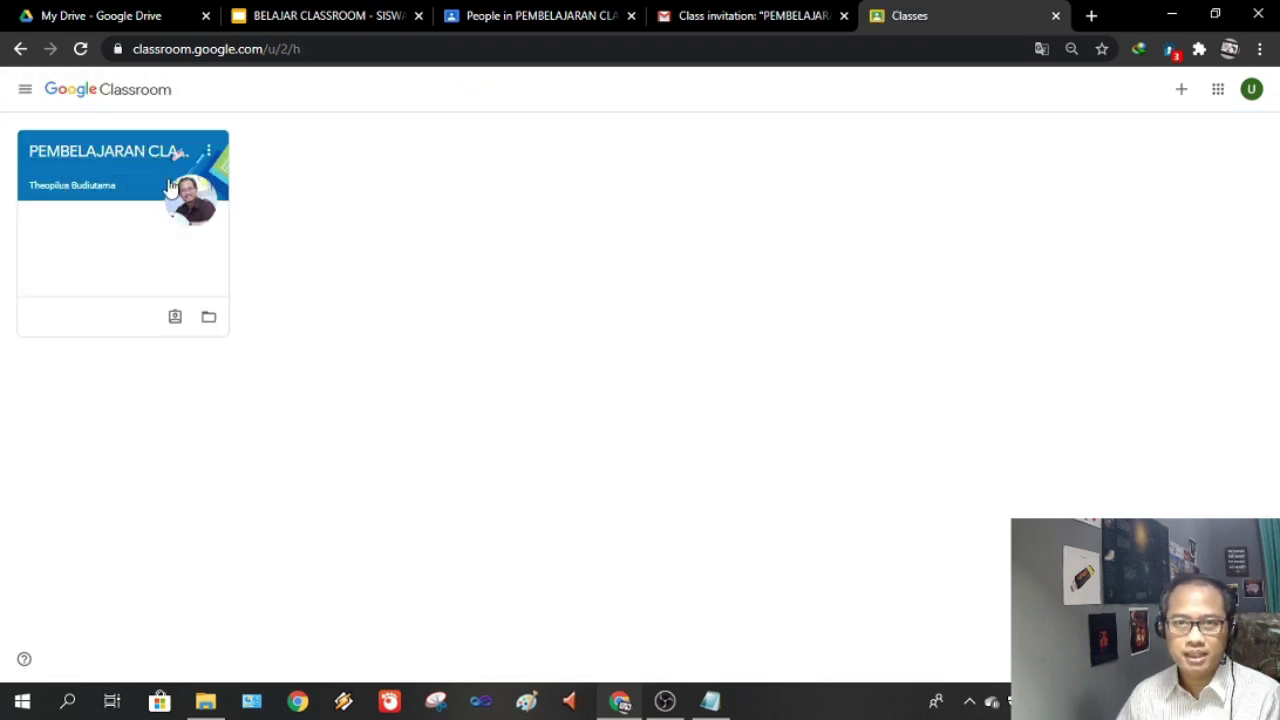
left_click(531, 18)
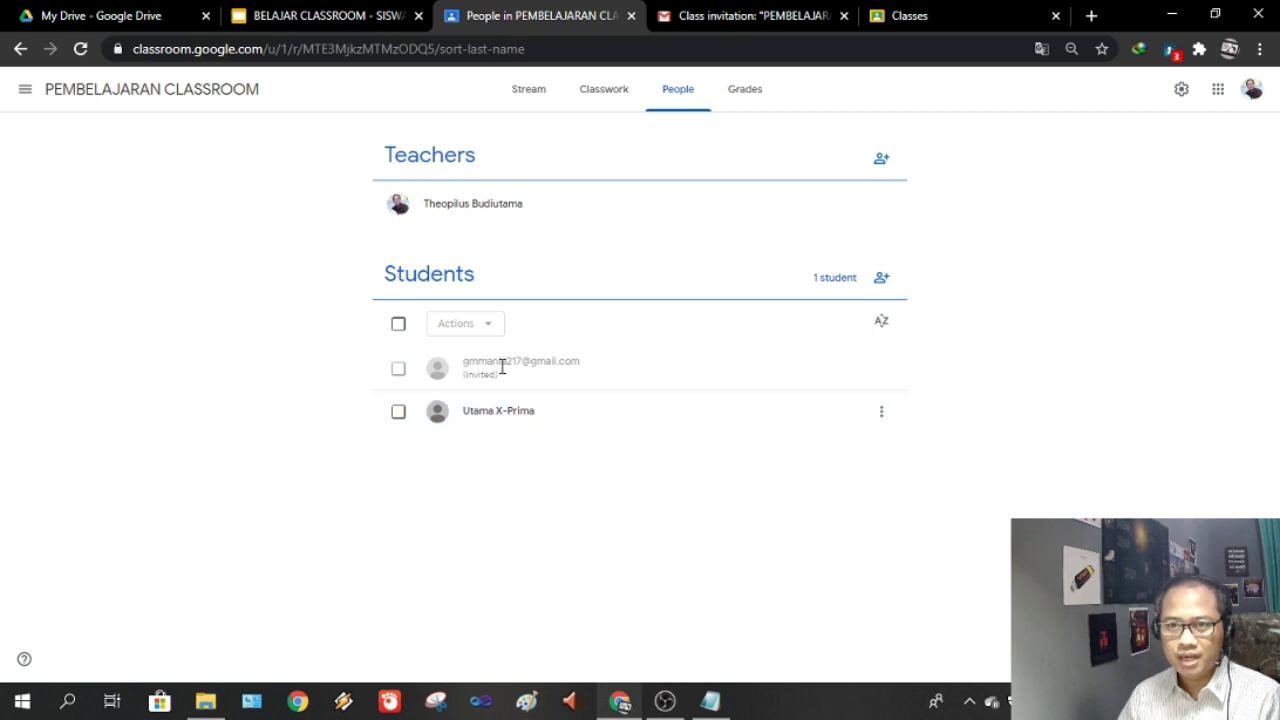
Start adding another account from the first student's Gmail, and copy the second student's e-mail address from the Notepad note
left_click(734, 20)
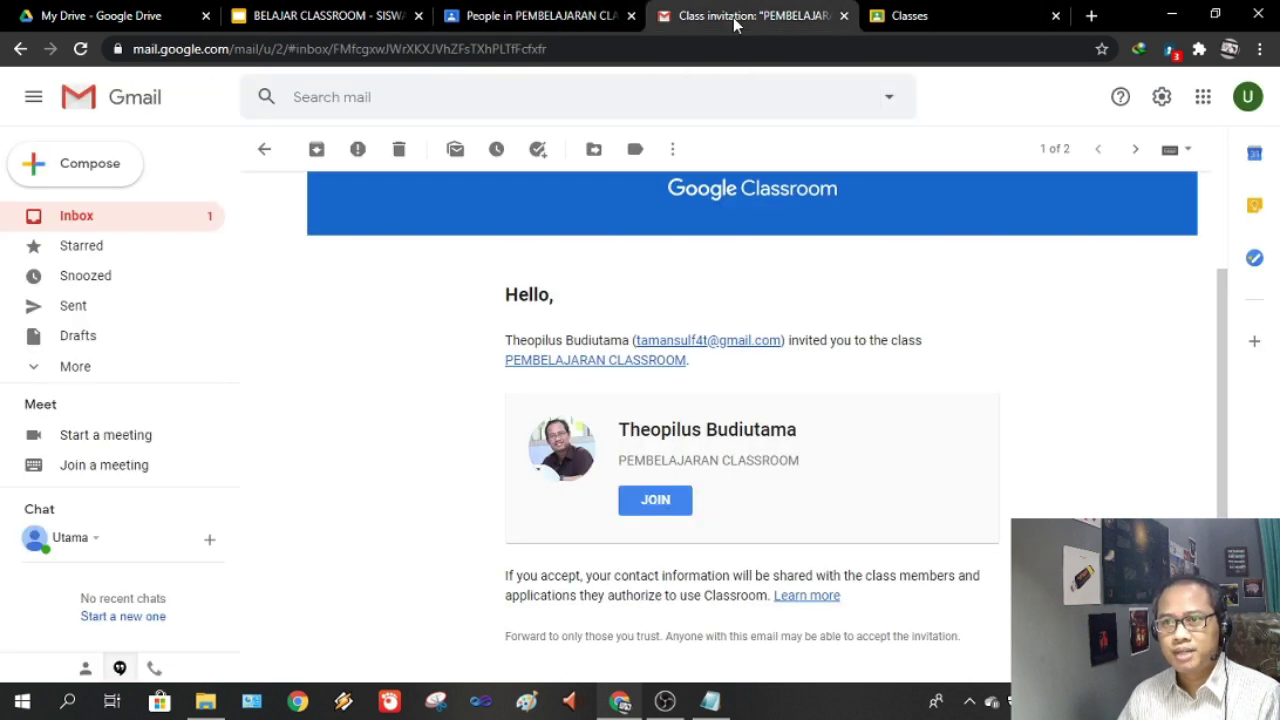
left_click(1246, 99)
left_click(1091, 490)
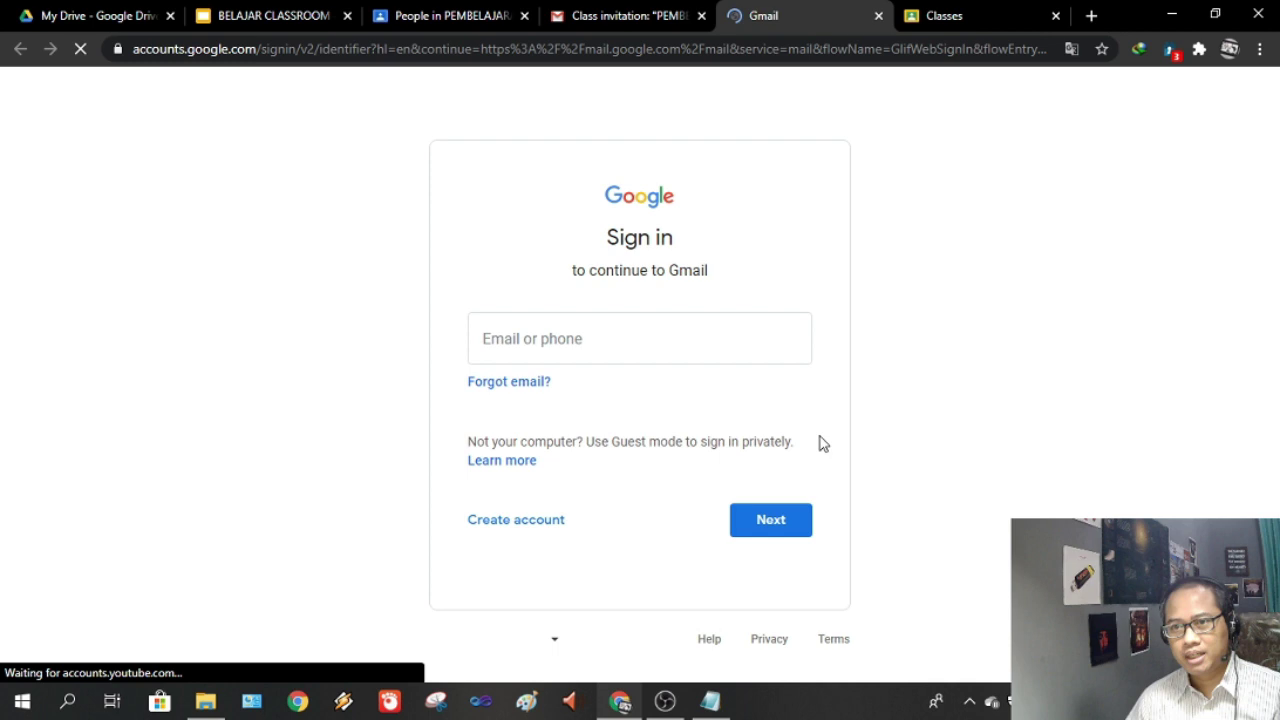
left_click(710, 700)
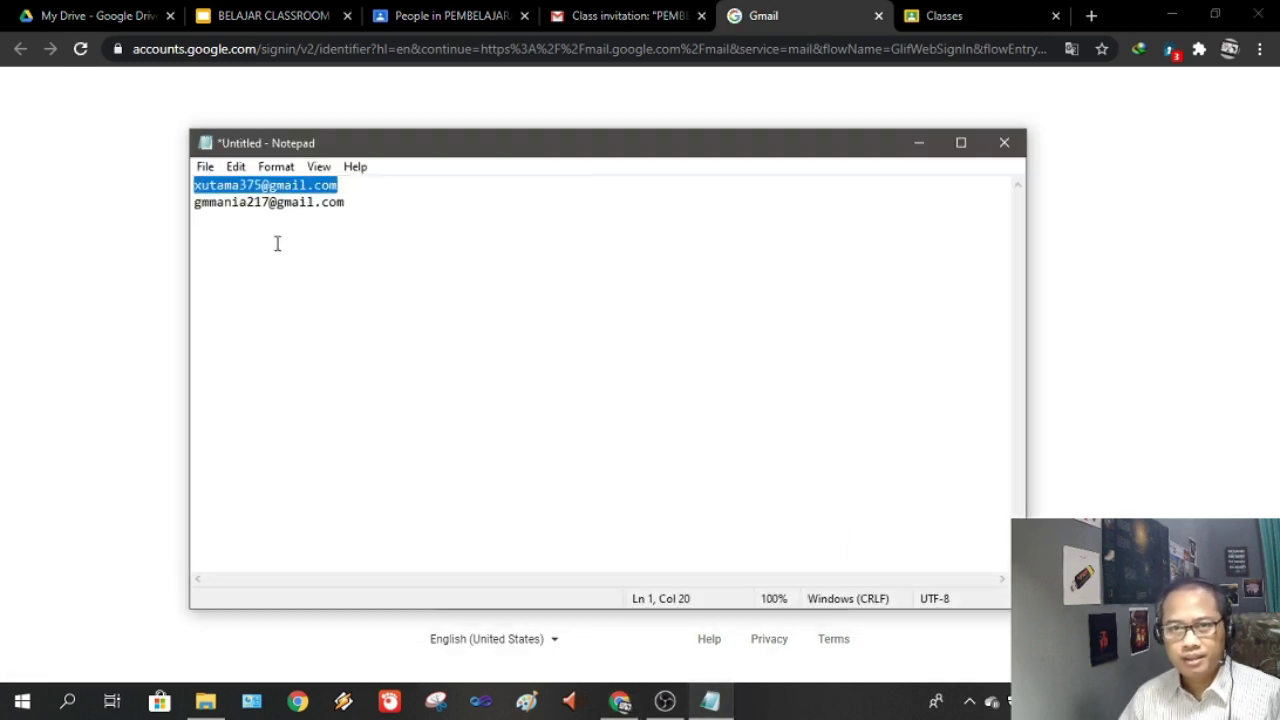
left_click_drag(197, 202, 347, 202)
key("ctrl+c")
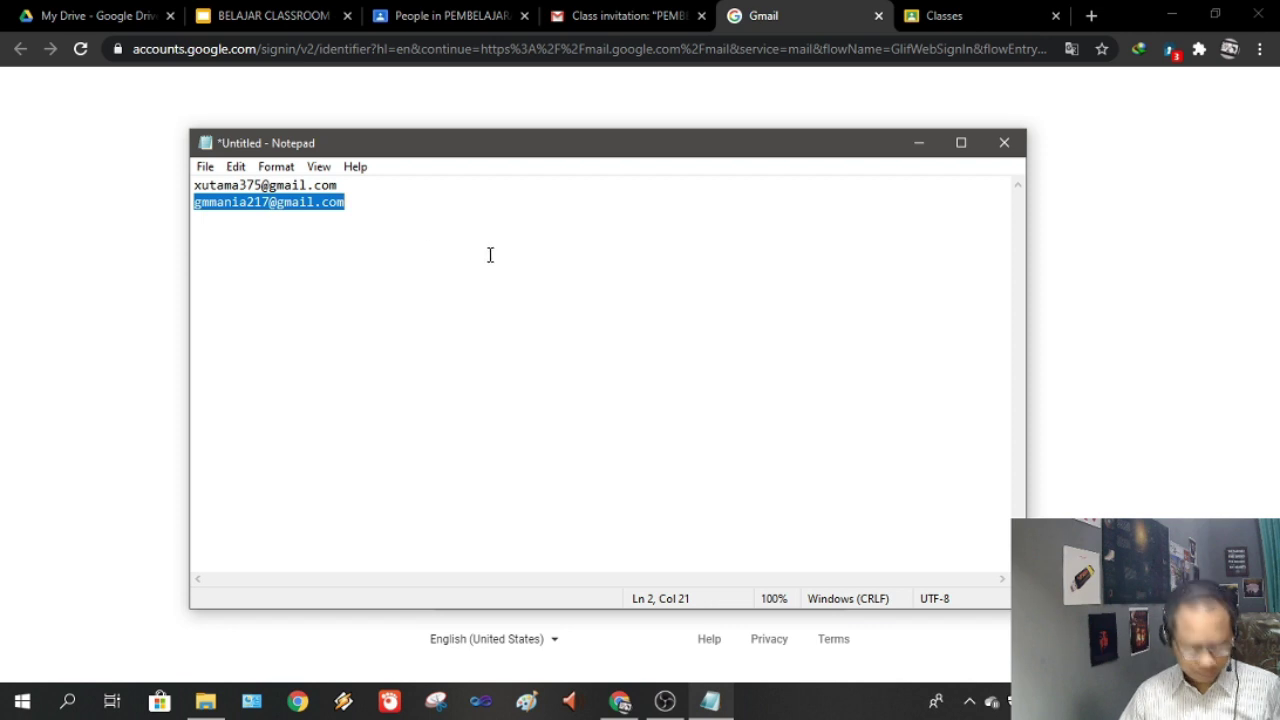
Sign in to Gmail with the second student's copied e-mail address and account password, and confirm the account recovery details
left_click(920, 141)
left_click(643, 345)
key("ctrl+v")
left_click(778, 532)
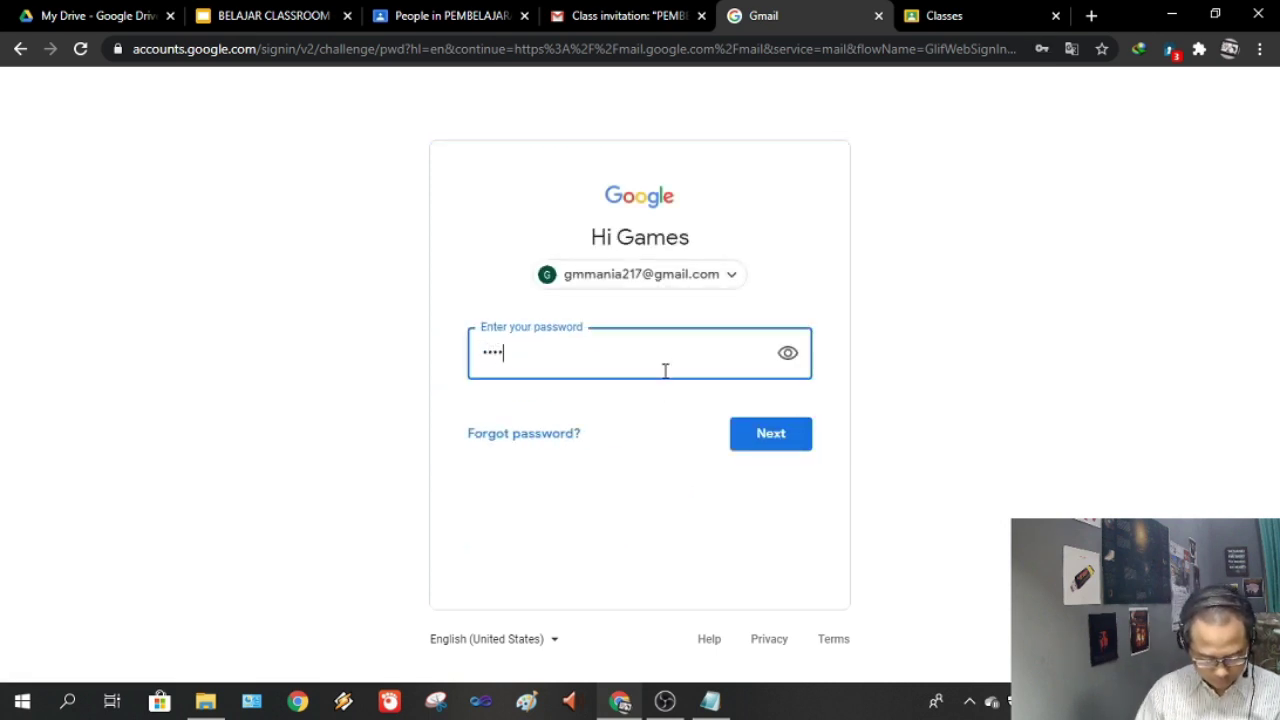
key("Return")
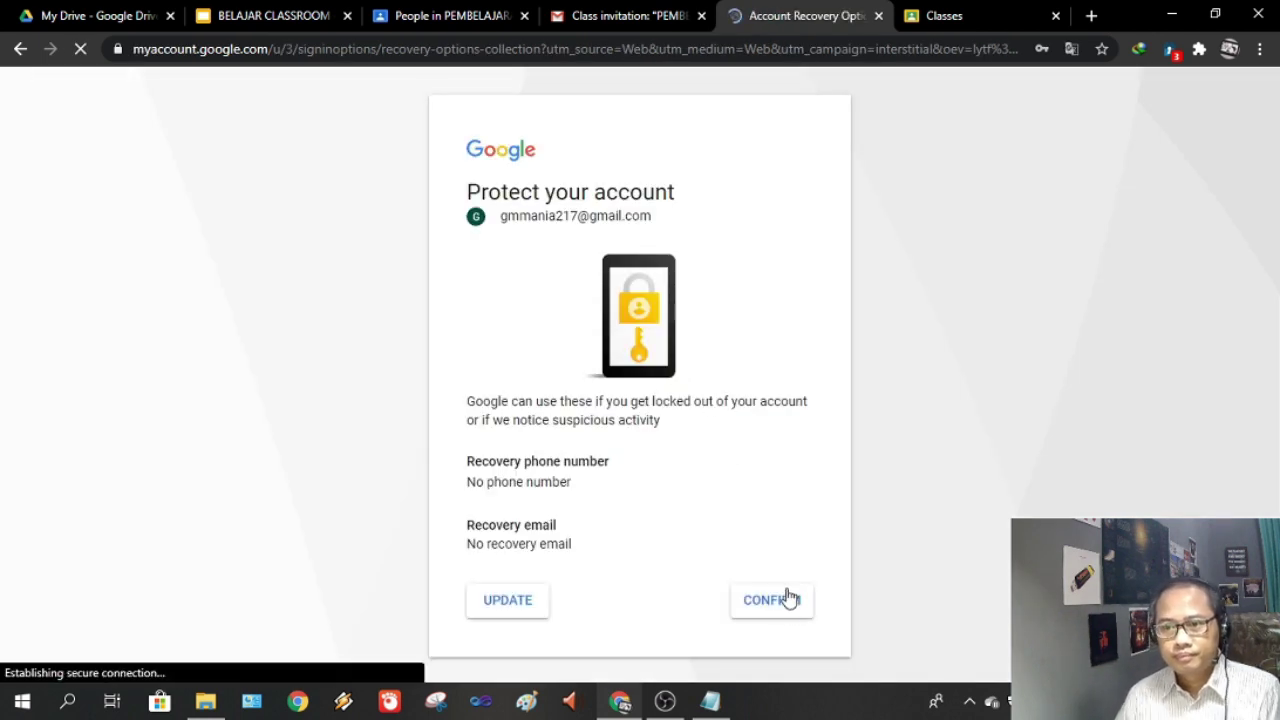
left_click(789, 604)
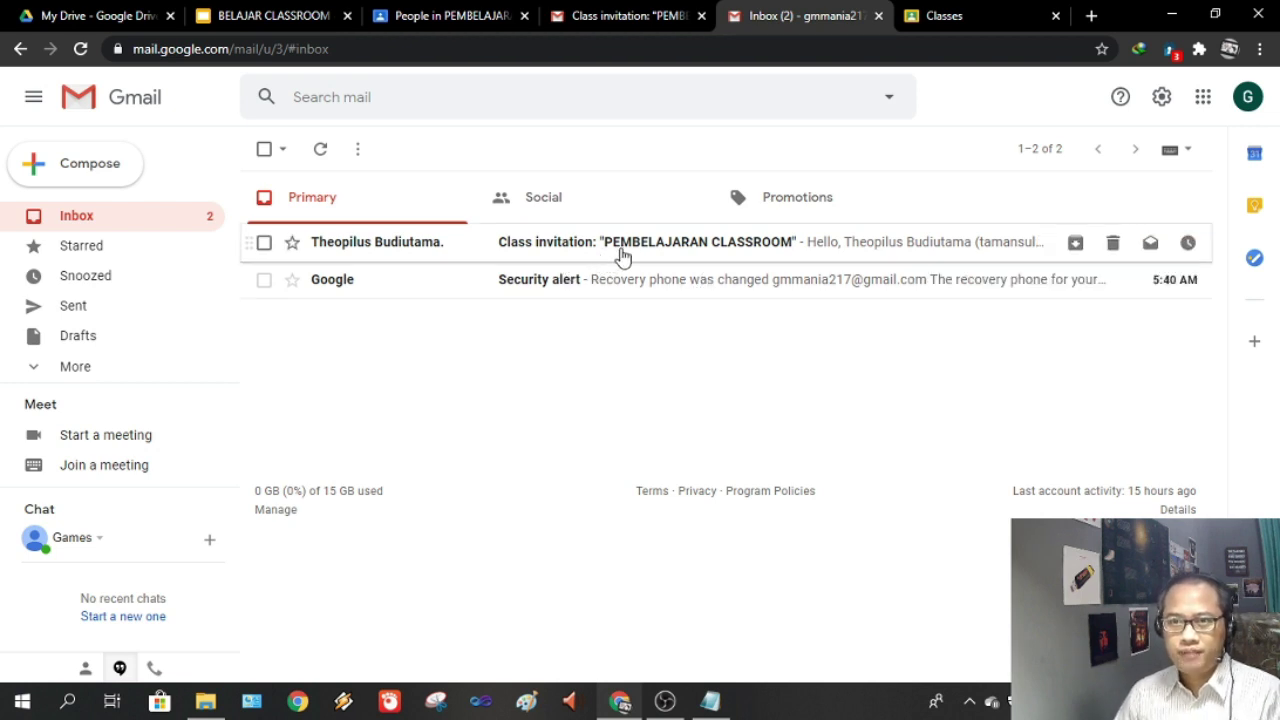
Join PEMBELAJARAN CLASSROOM from the Gmail class invitation, switching to the second student's account and continuing into Google Classroom
left_click(688, 253)
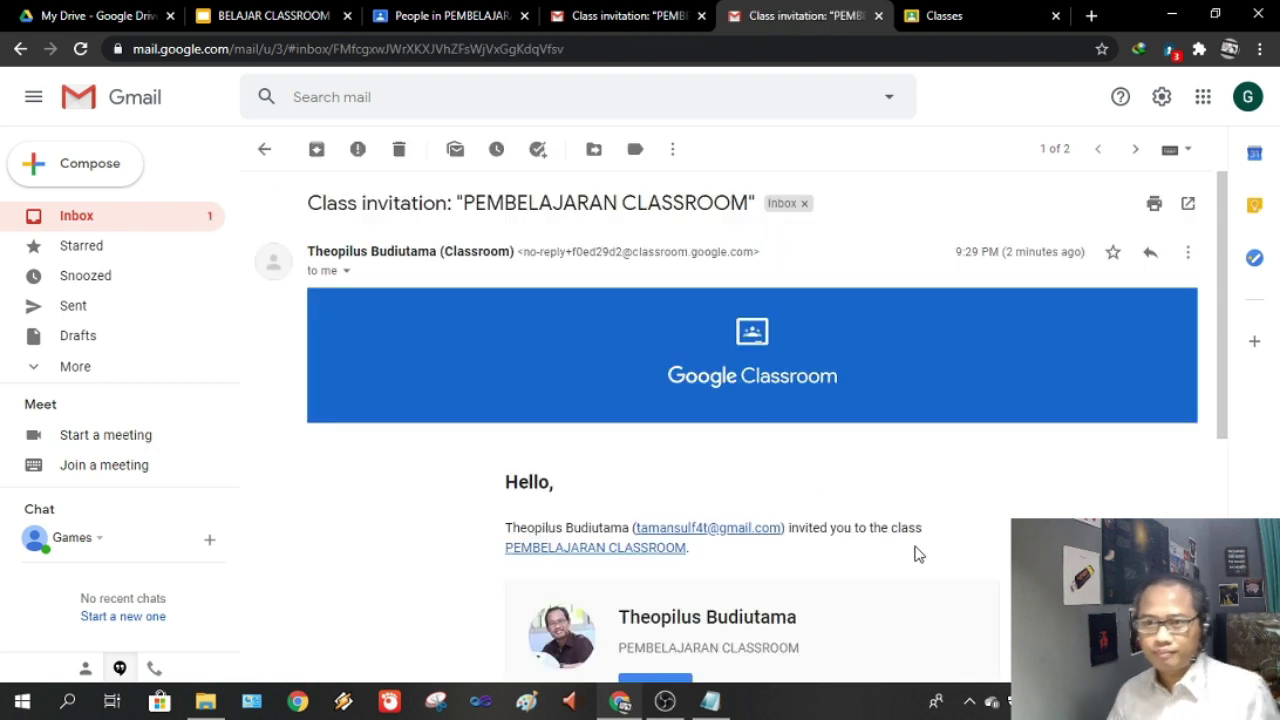
scroll(918, 555, "down", 3)
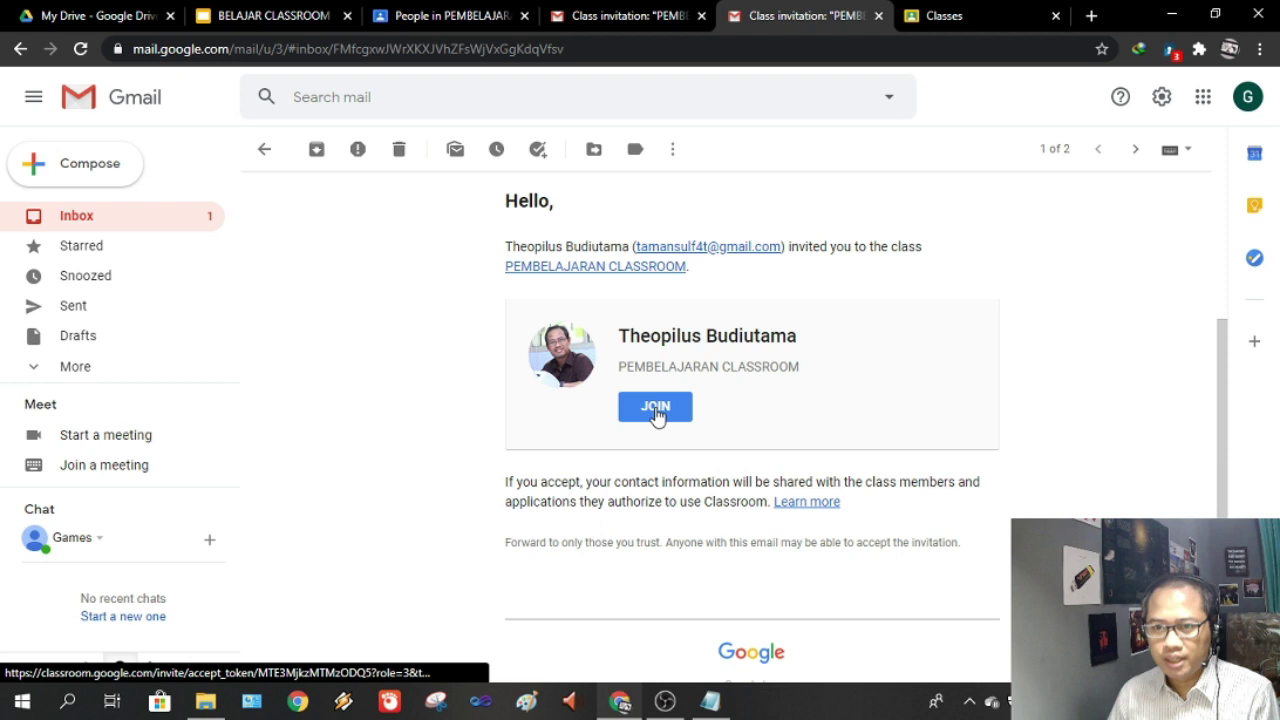
left_click(656, 412)
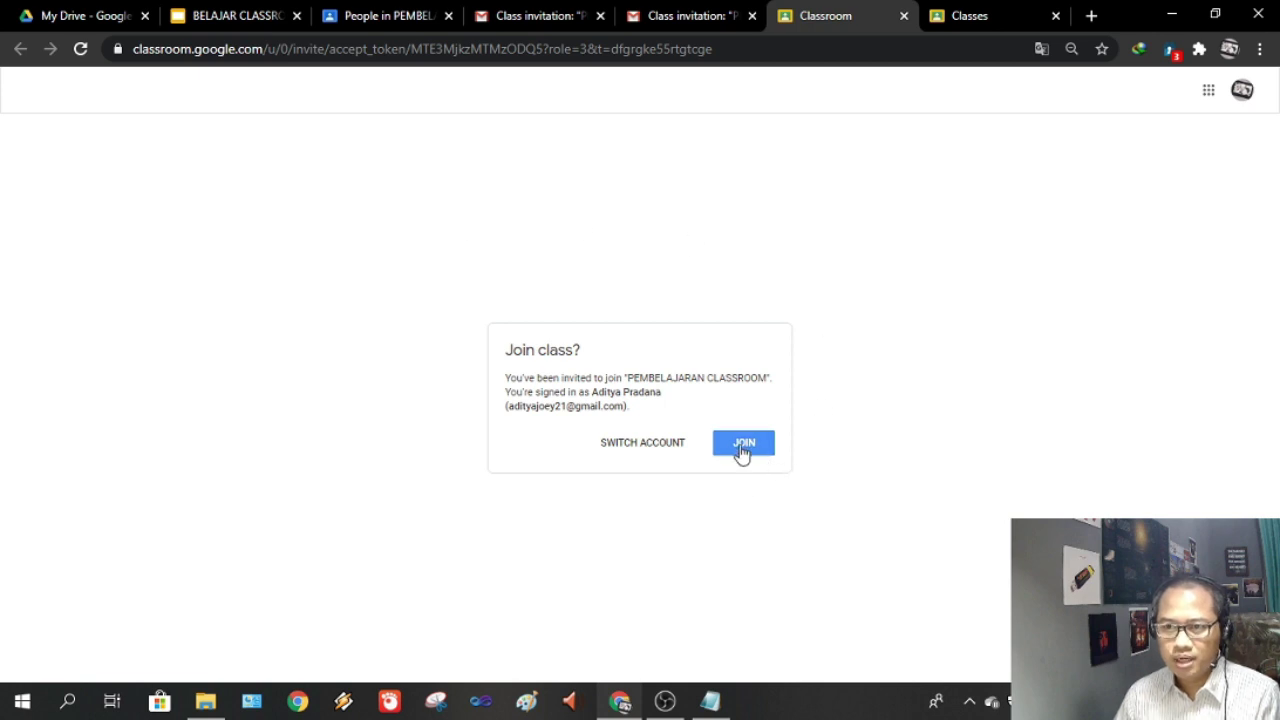
left_click(630, 451)
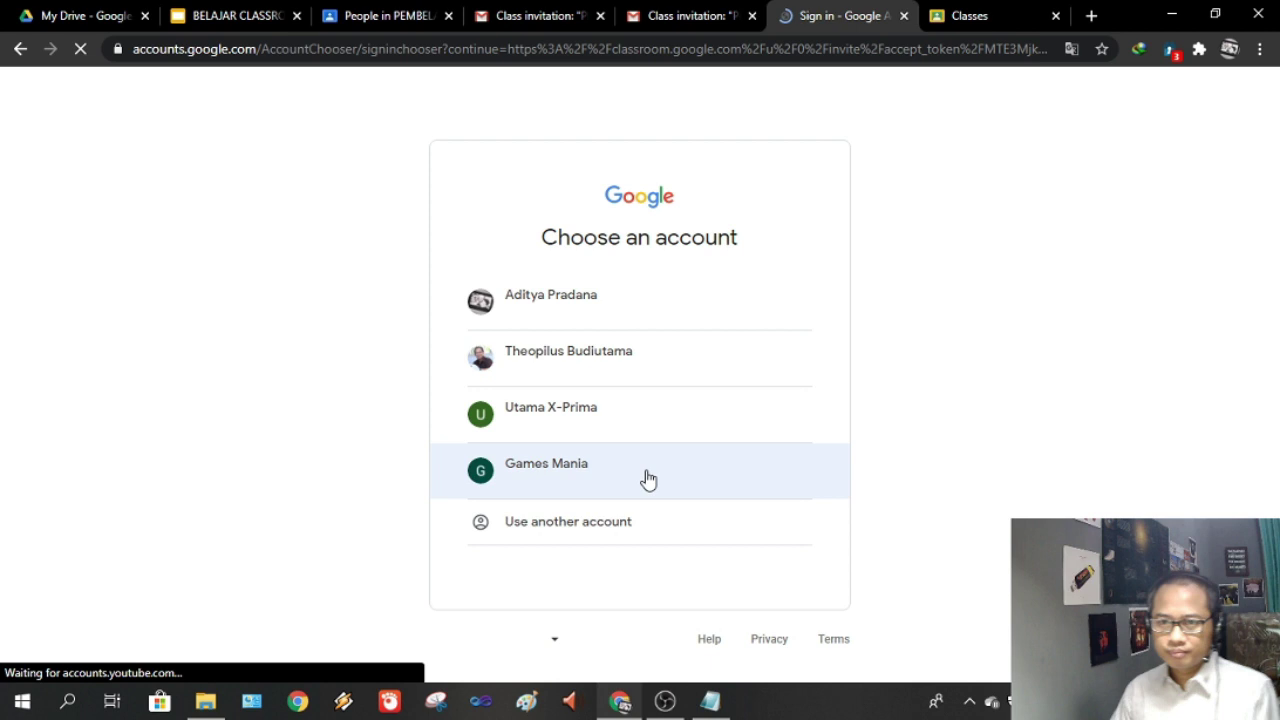
left_click(527, 481)
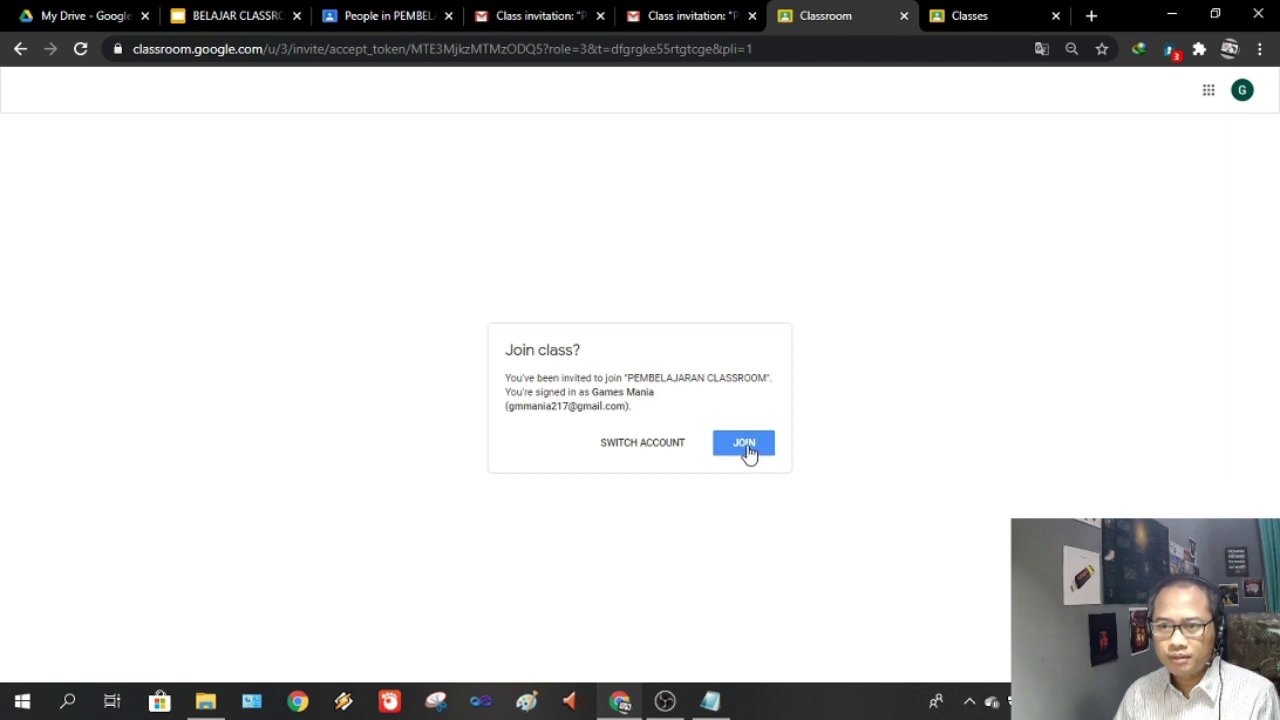
left_click(744, 445)
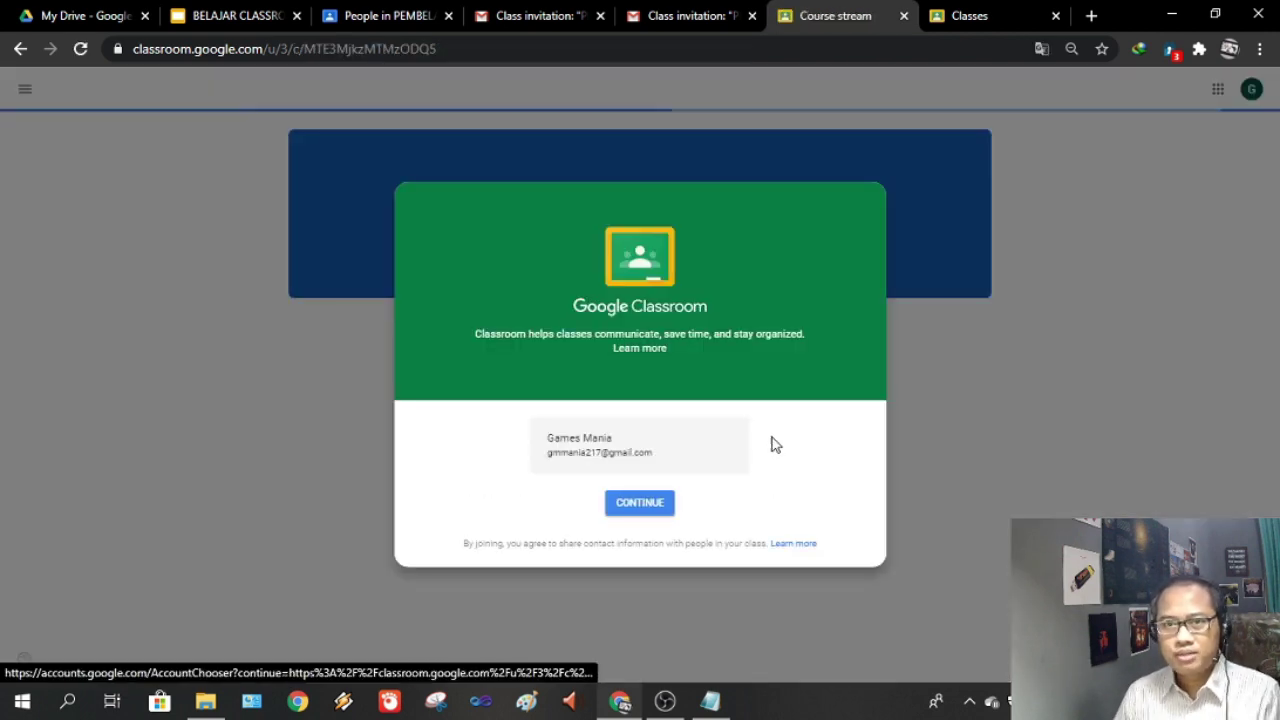
left_click(639, 503)
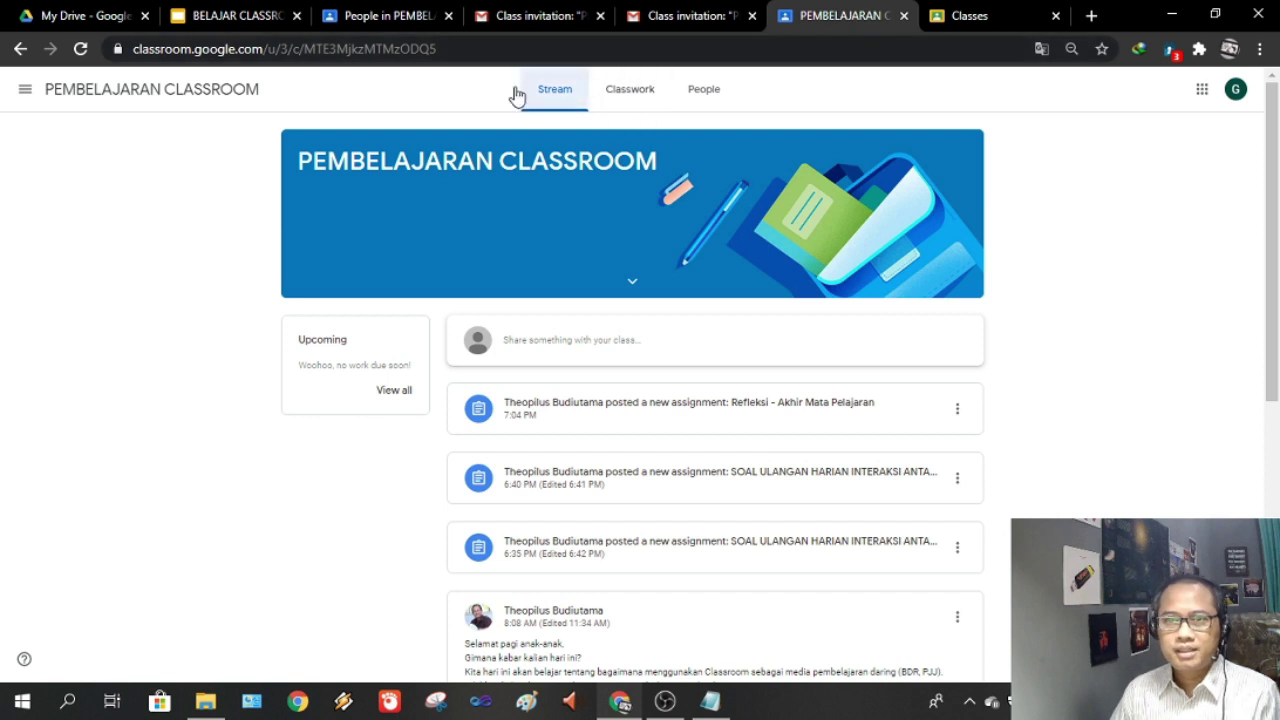
Reload the teacher's People page to check the enrolled students, and look at the student invitation dialog without inviting anyone
left_click(388, 20)
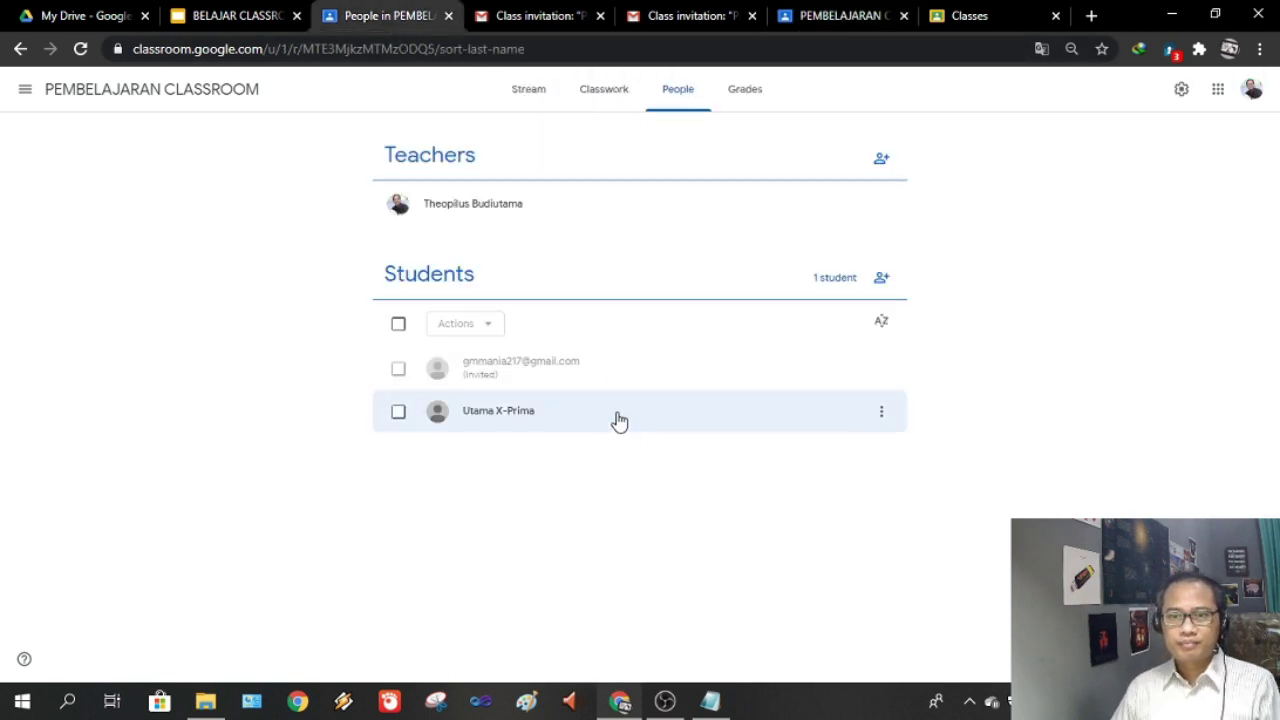
left_click(79, 49)
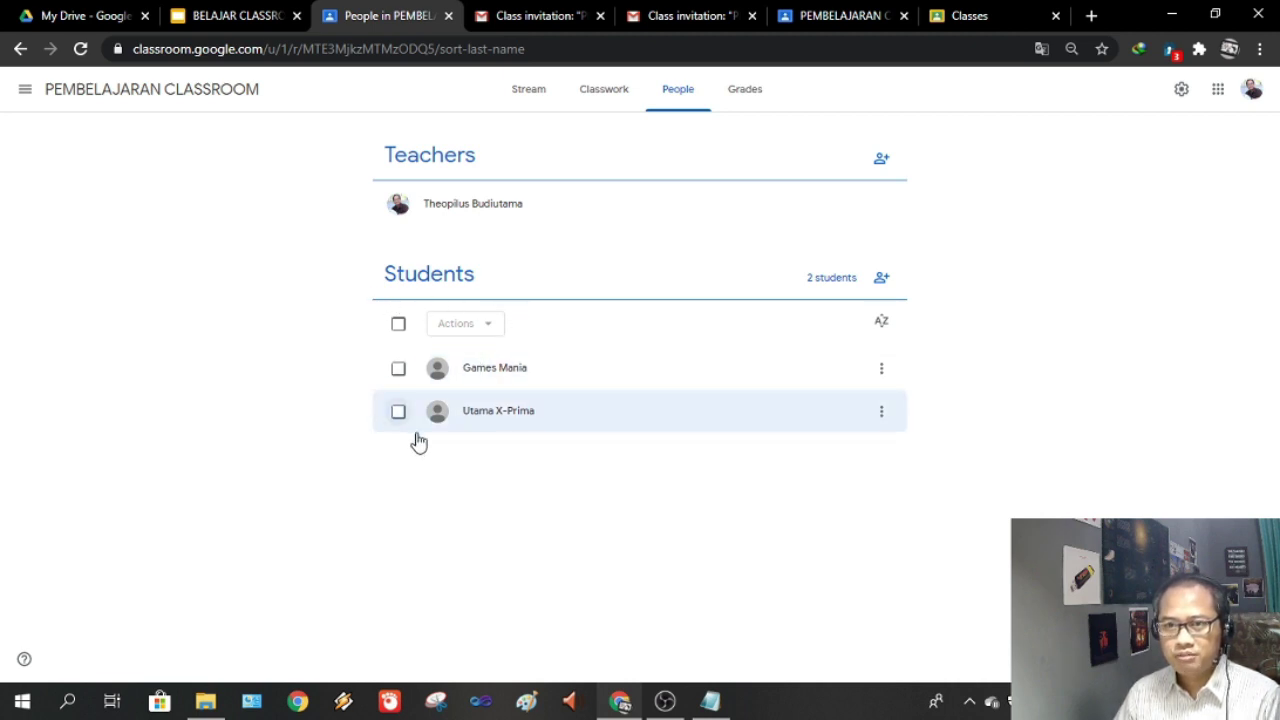
left_click(881, 278)
left_click(731, 536)
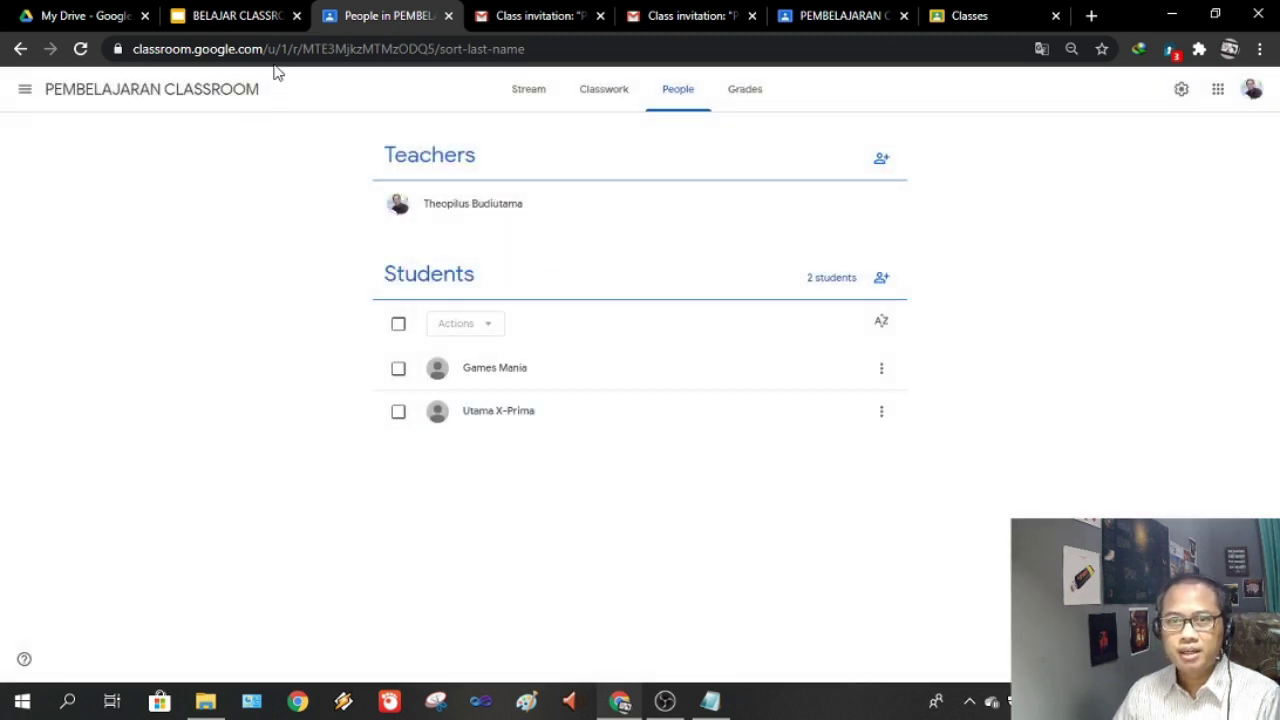
Show the enlarged class code from the class stream, close it and return to the People page
left_click(93, 92)
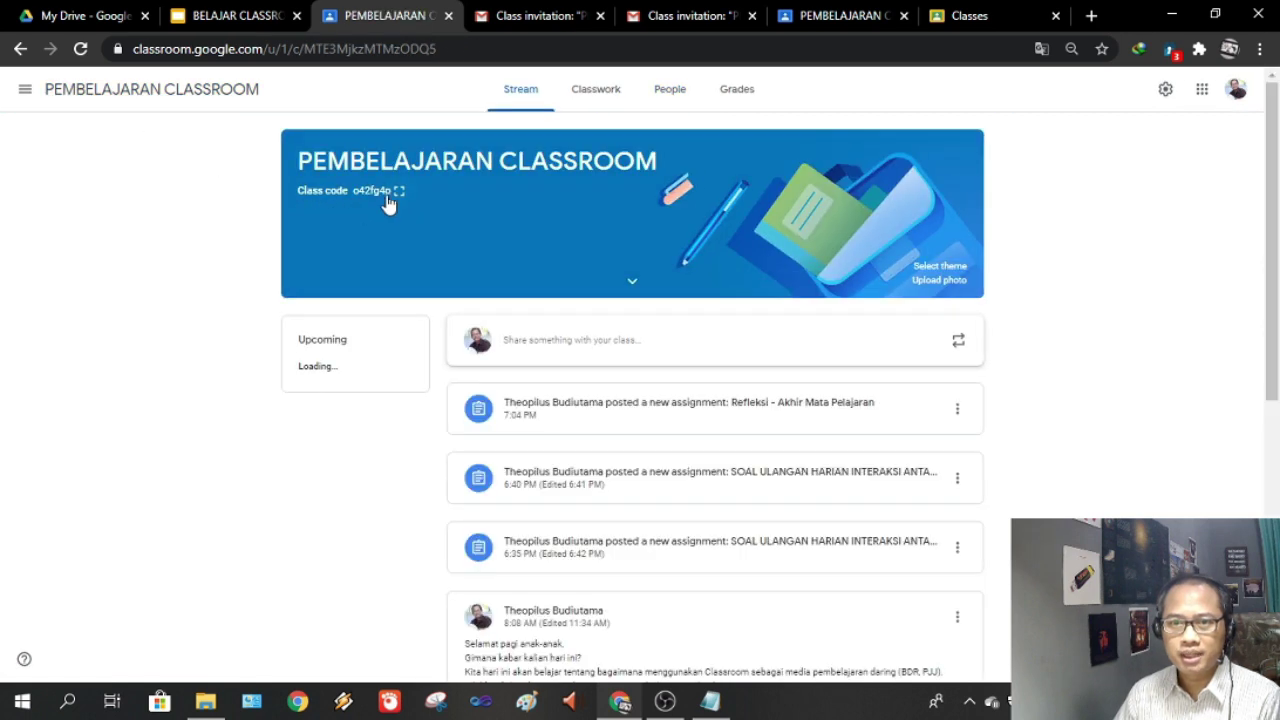
left_click(398, 191)
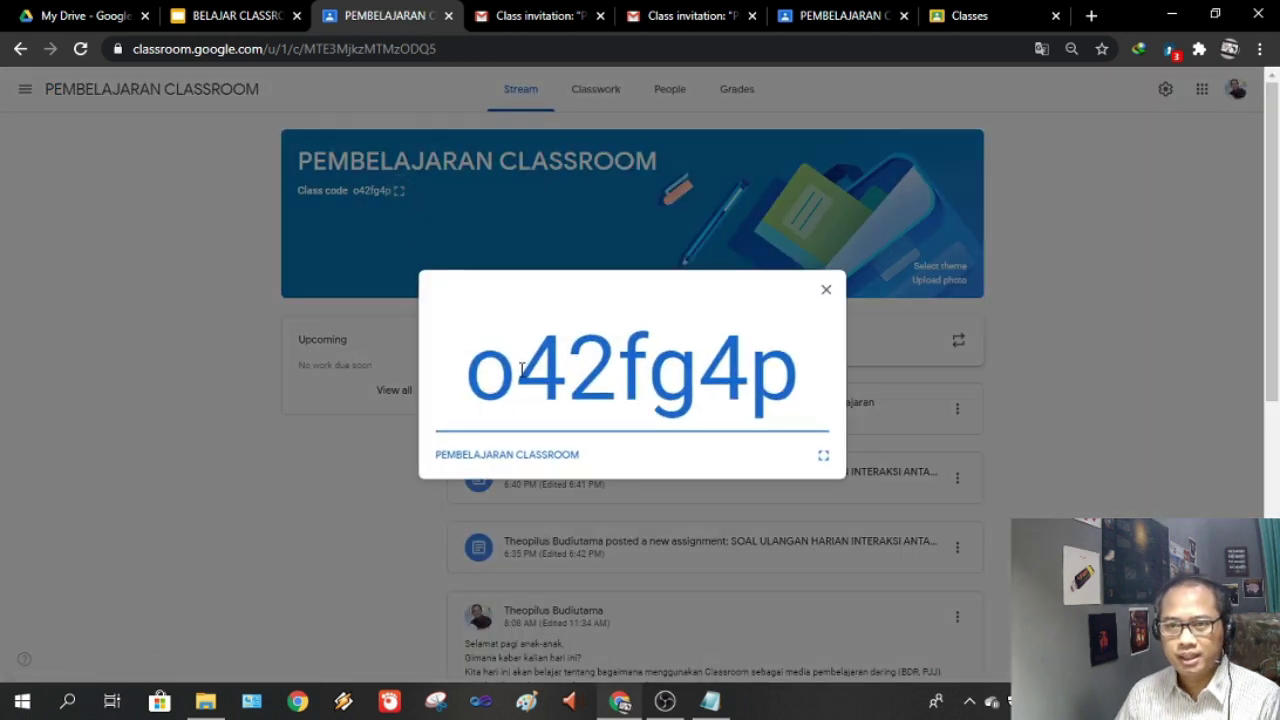
left_click(826, 290)
left_click(675, 102)
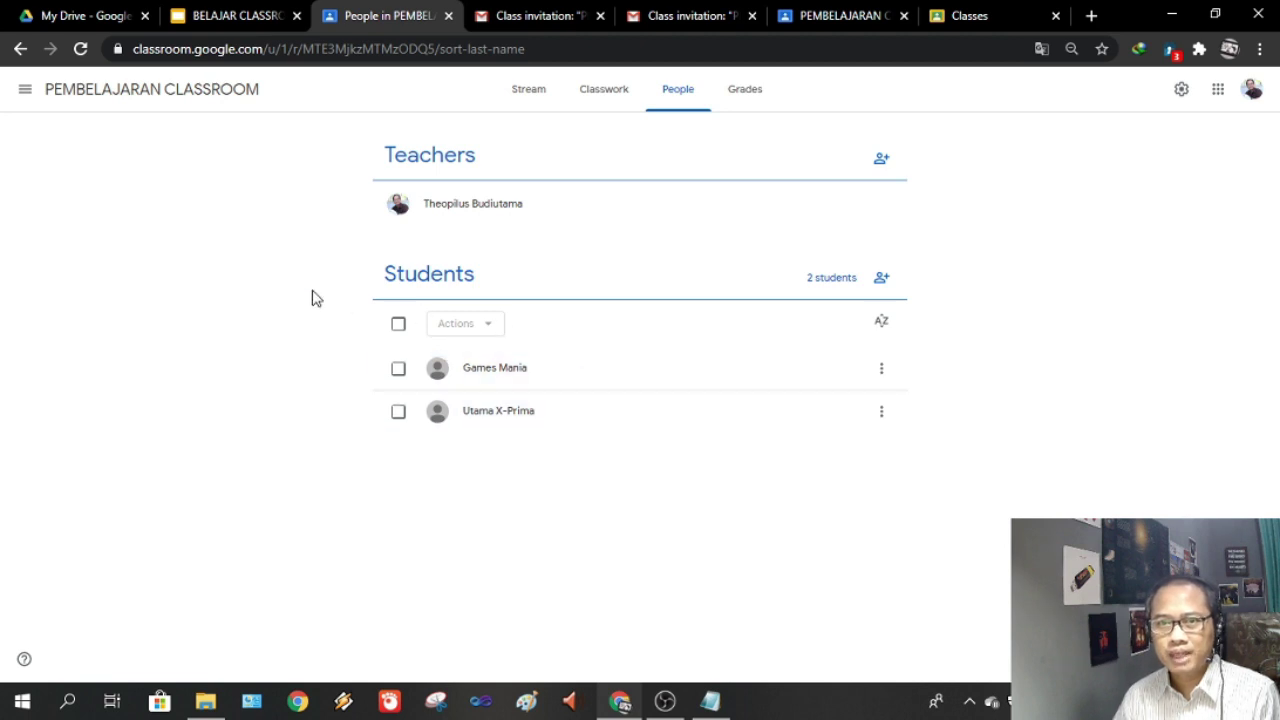
Review the topic list on slide 2 of the BELAJAR CLASSROOM - SISWA presentation in Google Slides, and view the second student's class stream
left_click(204, 14)
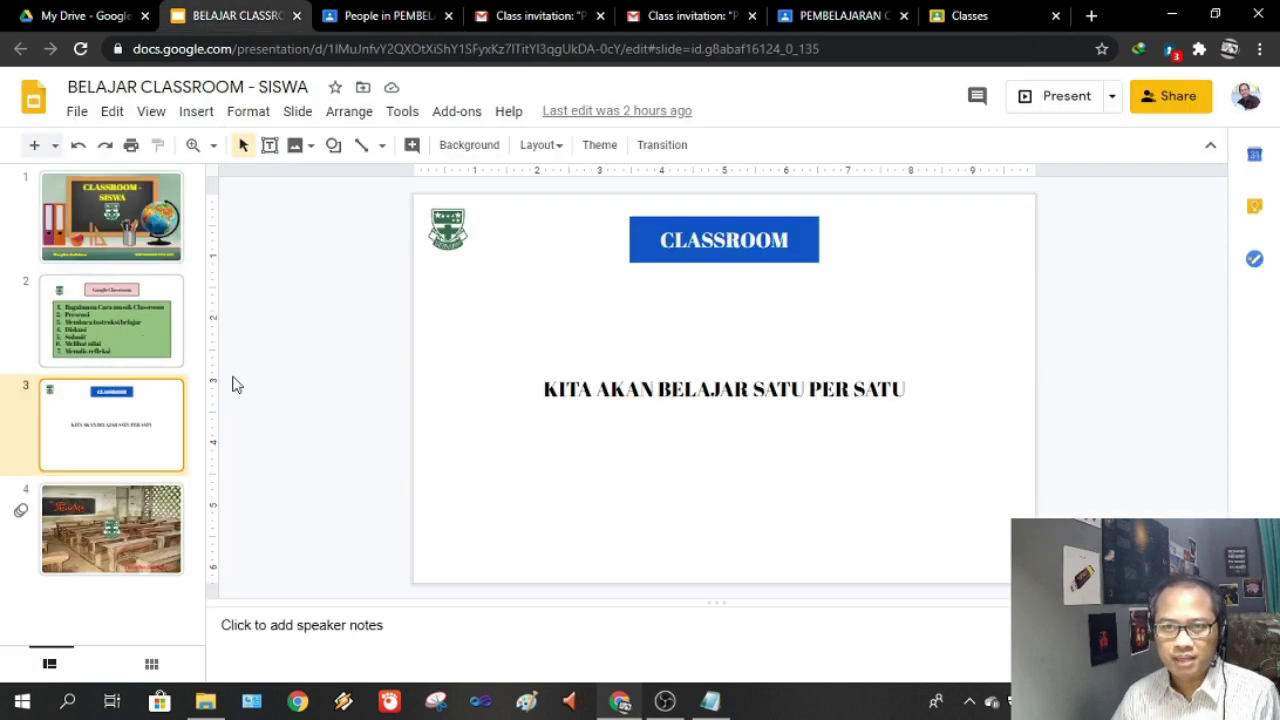
left_click(146, 344)
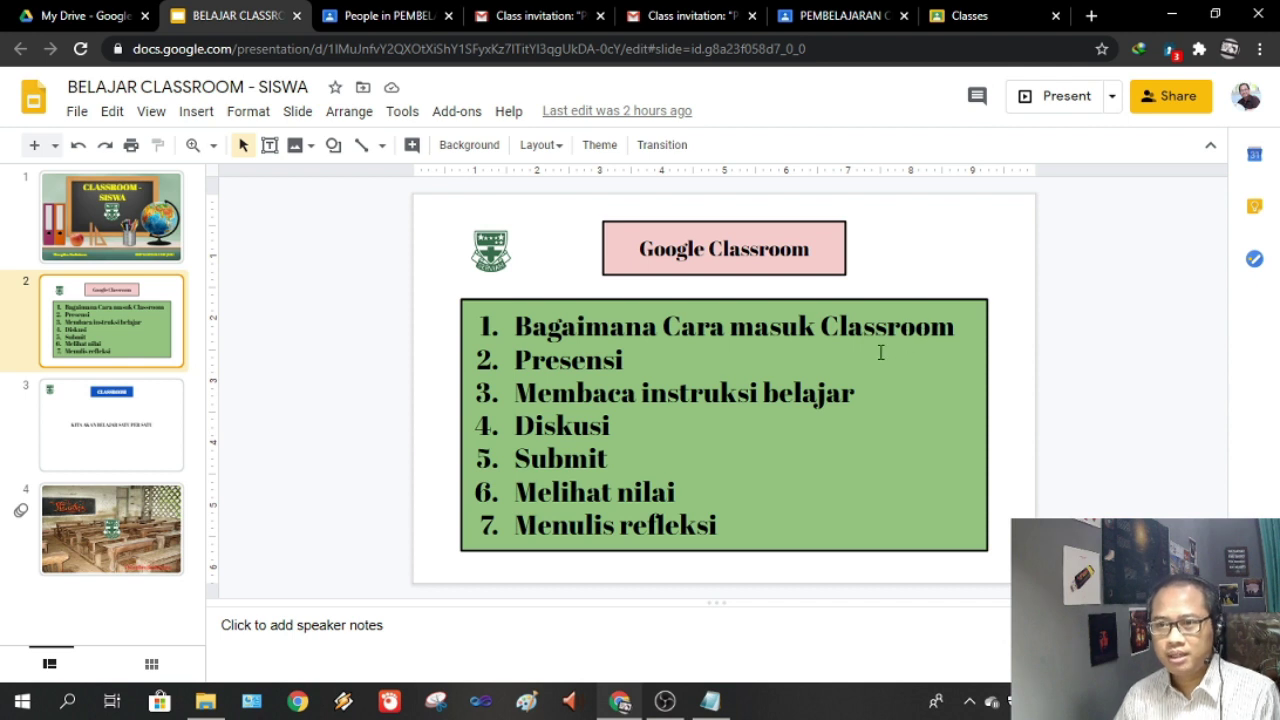
left_click(829, 17)
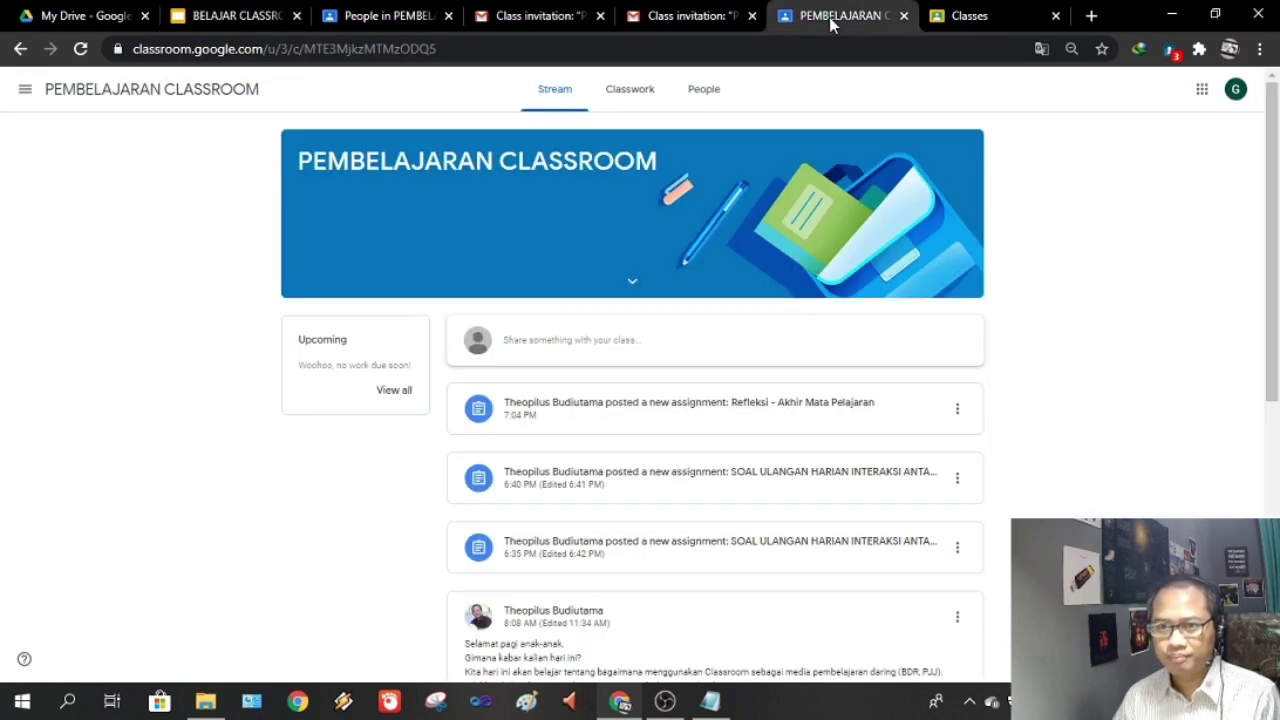
left_click(265, 17)
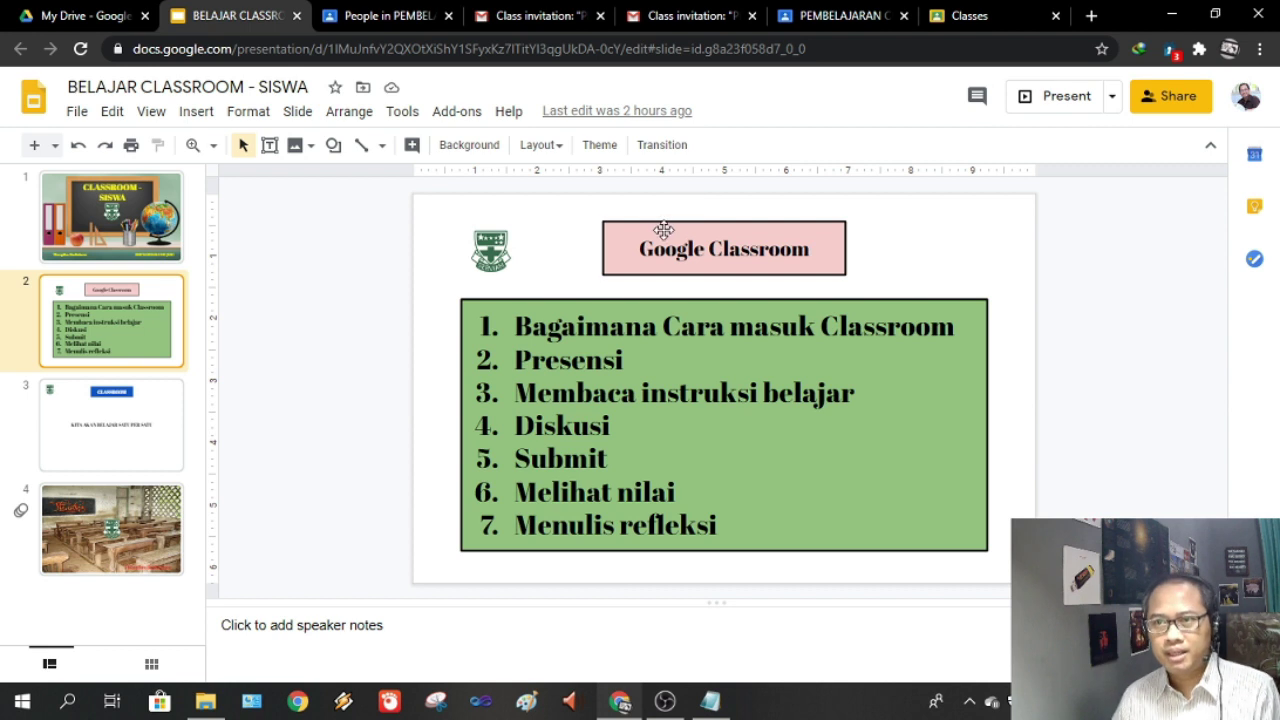
View the teacher's Classwork page for PEMBELAJARAN CLASSROOM, and bring up the first student's list of classes
left_click(389, 17)
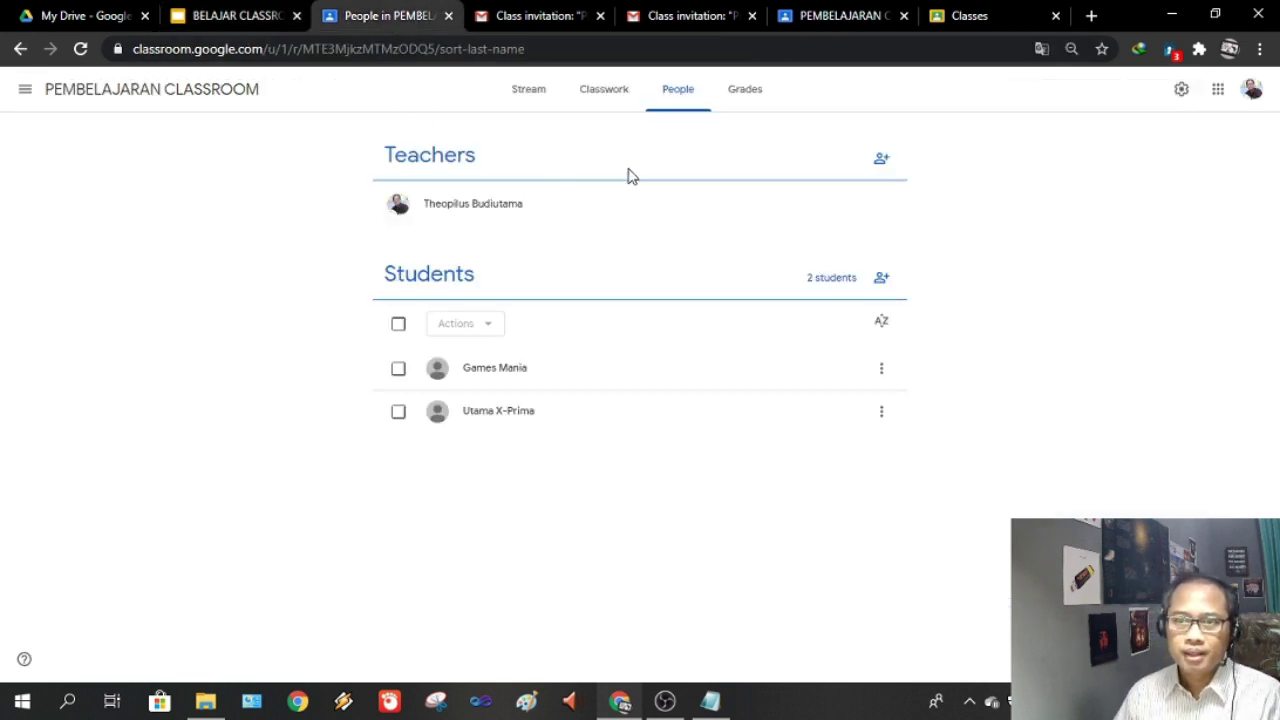
left_click(606, 100)
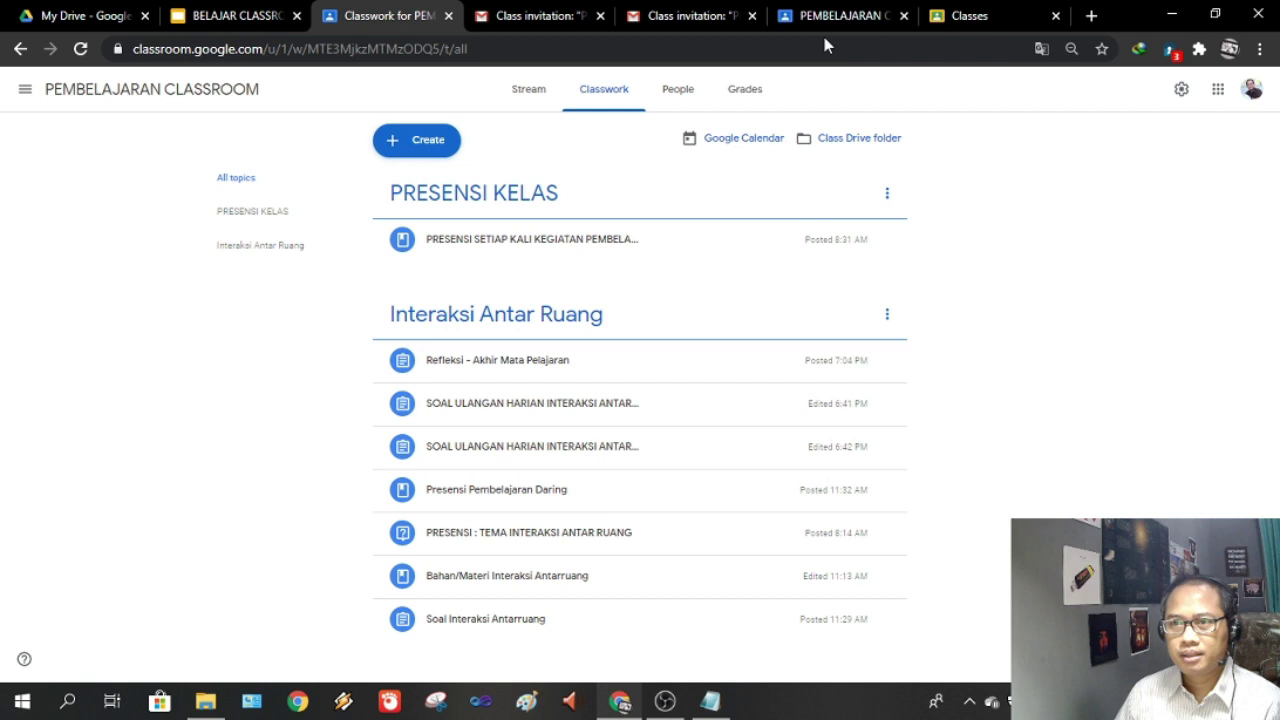
left_click(966, 24)
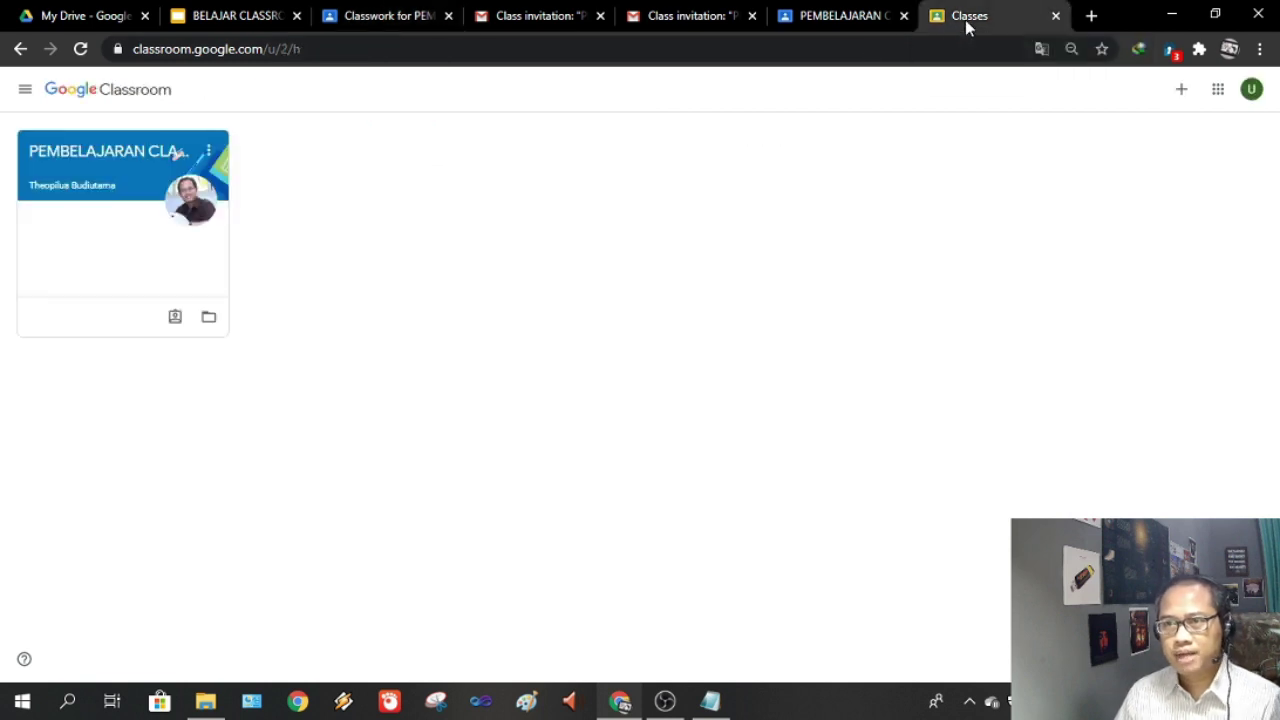
Look through the assignment, announcement and material posts in the second student's PEMBELAJARAN CLASSROOM stream
left_click(831, 13)
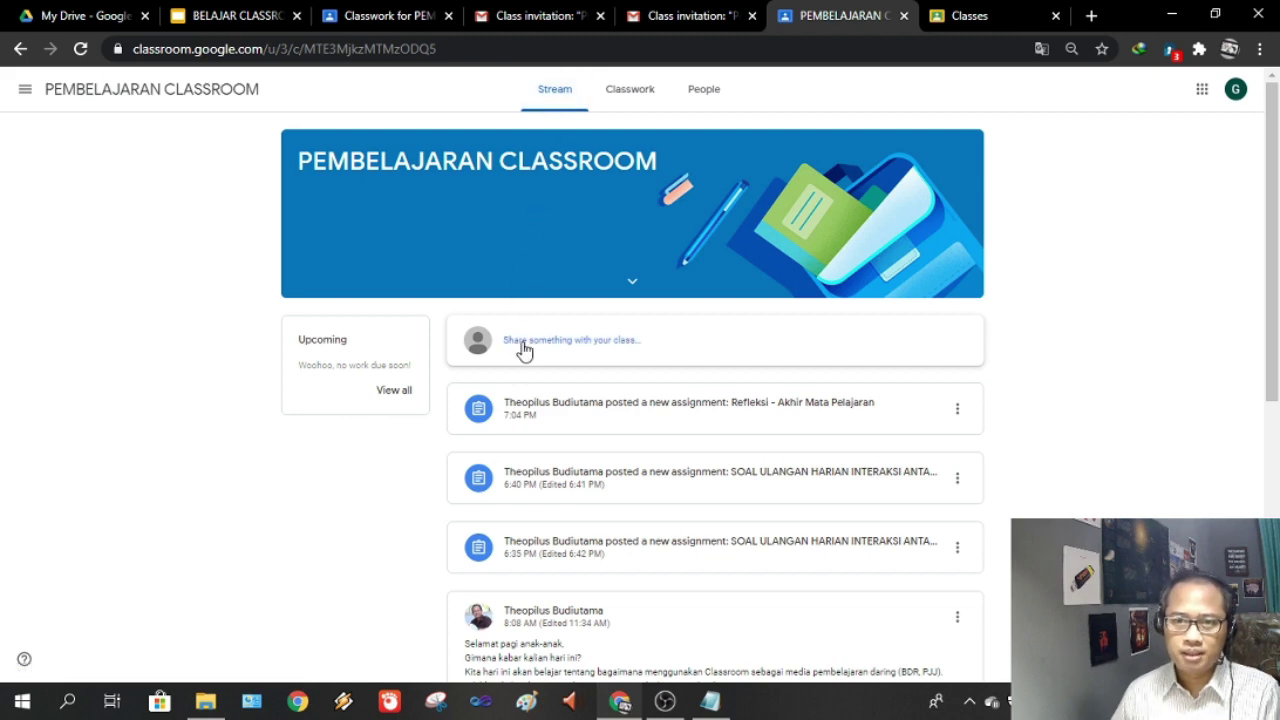
scroll(603, 557, "down", 5)
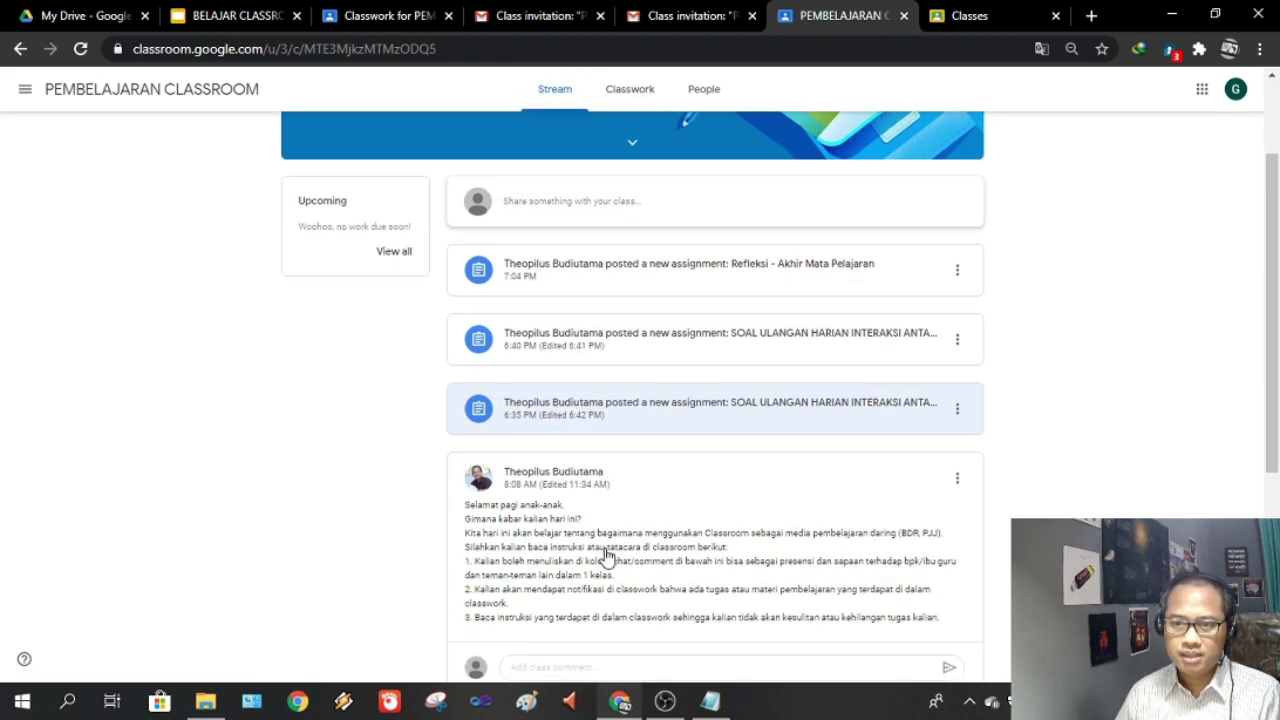
scroll(605, 565, "down", 1)
scroll(610, 593, "up", 4)
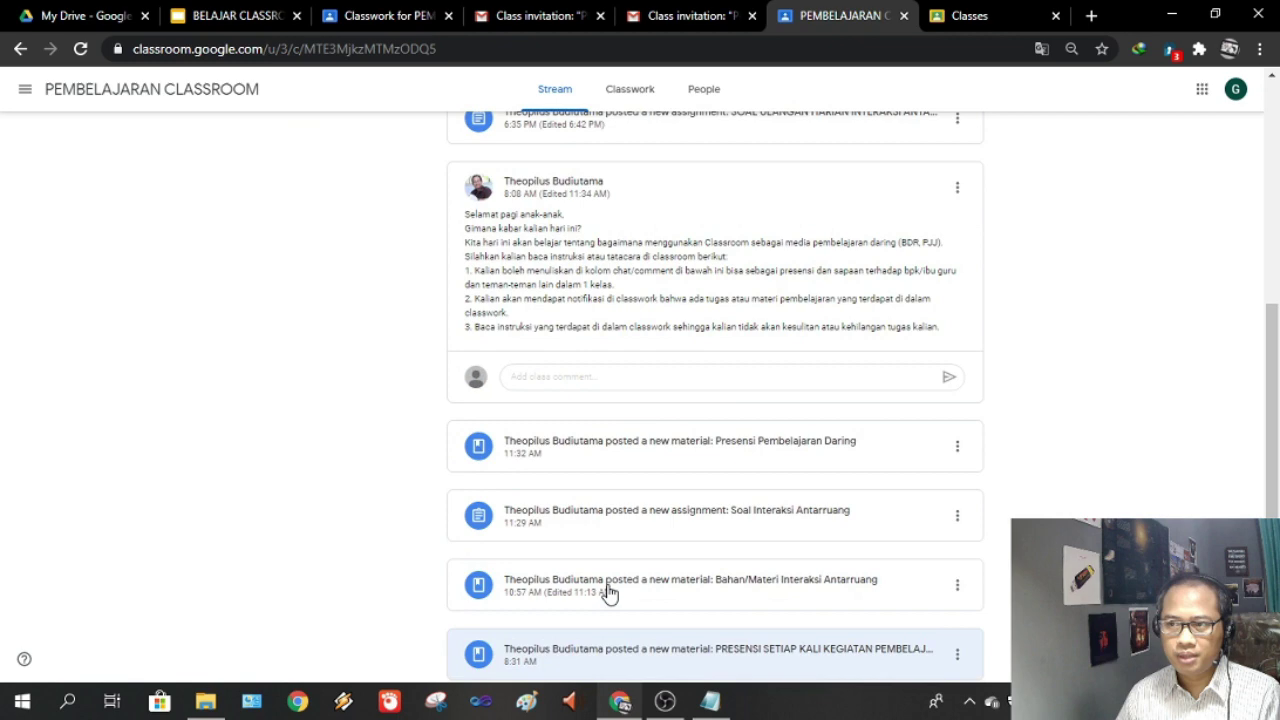
scroll(610, 593, "up", 2)
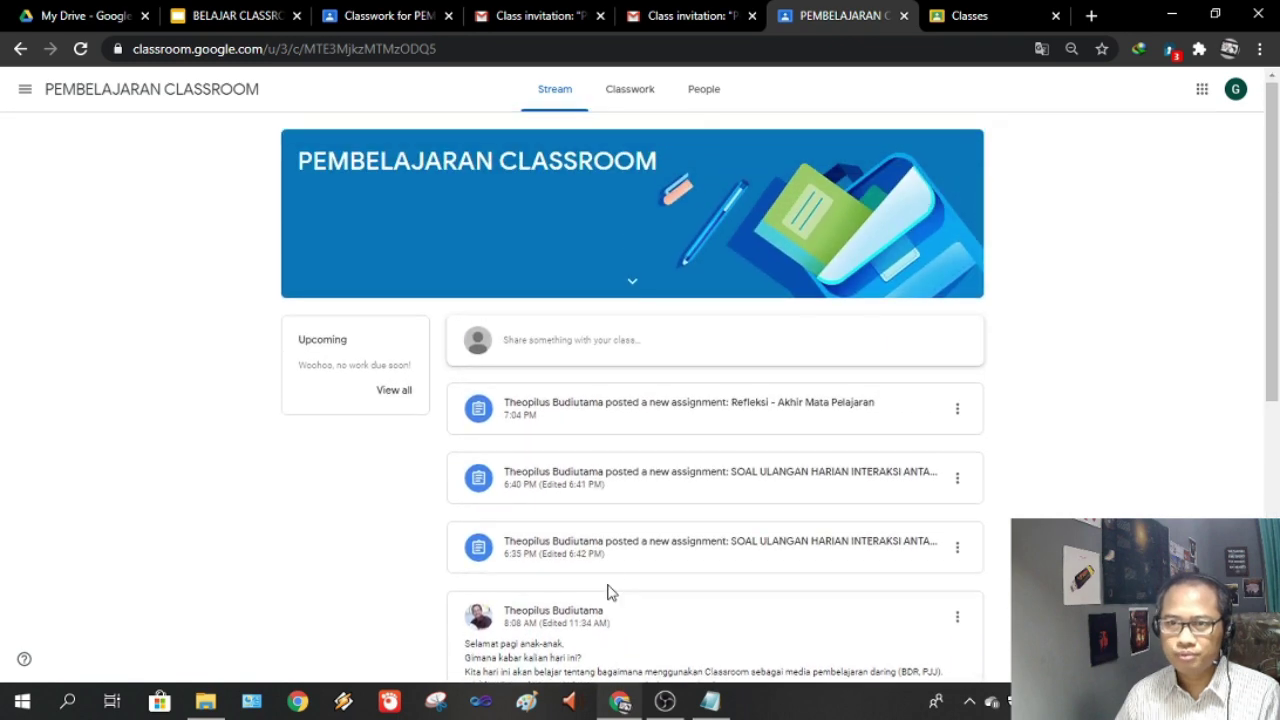
View the second student's Classwork page, dismissing the topic filters notice, and look at the People page
left_click(627, 97)
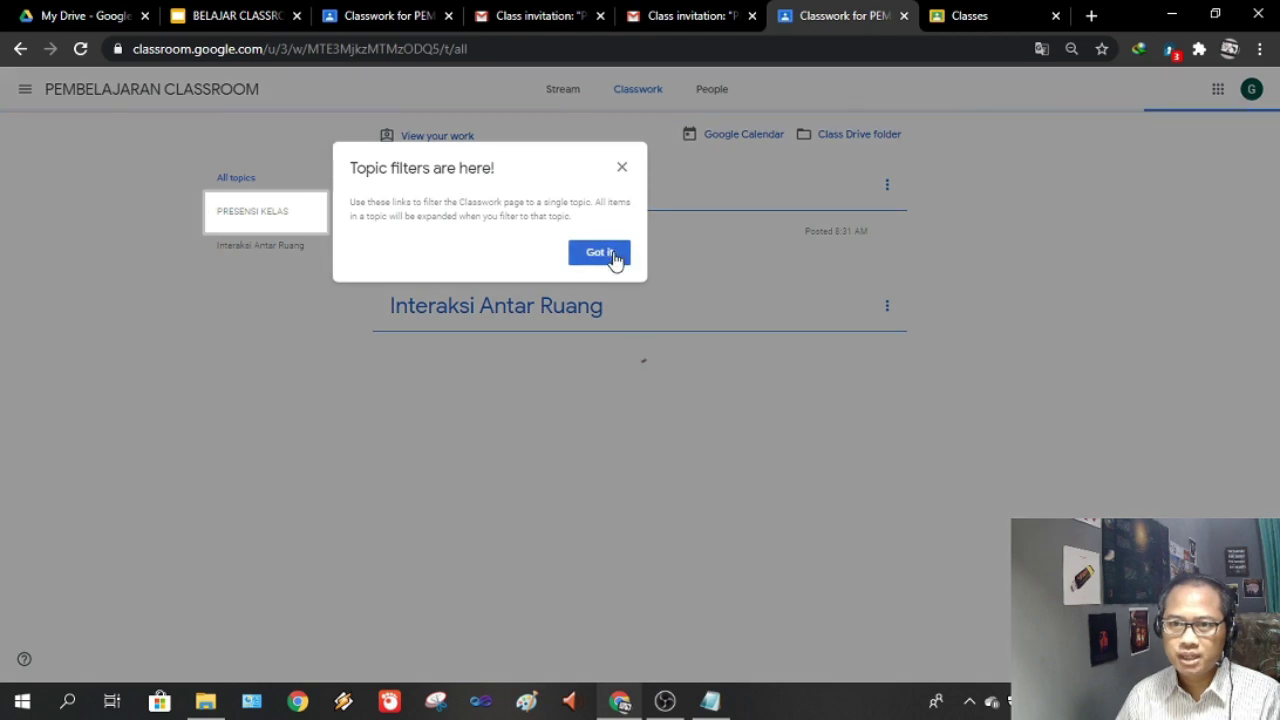
left_click(600, 254)
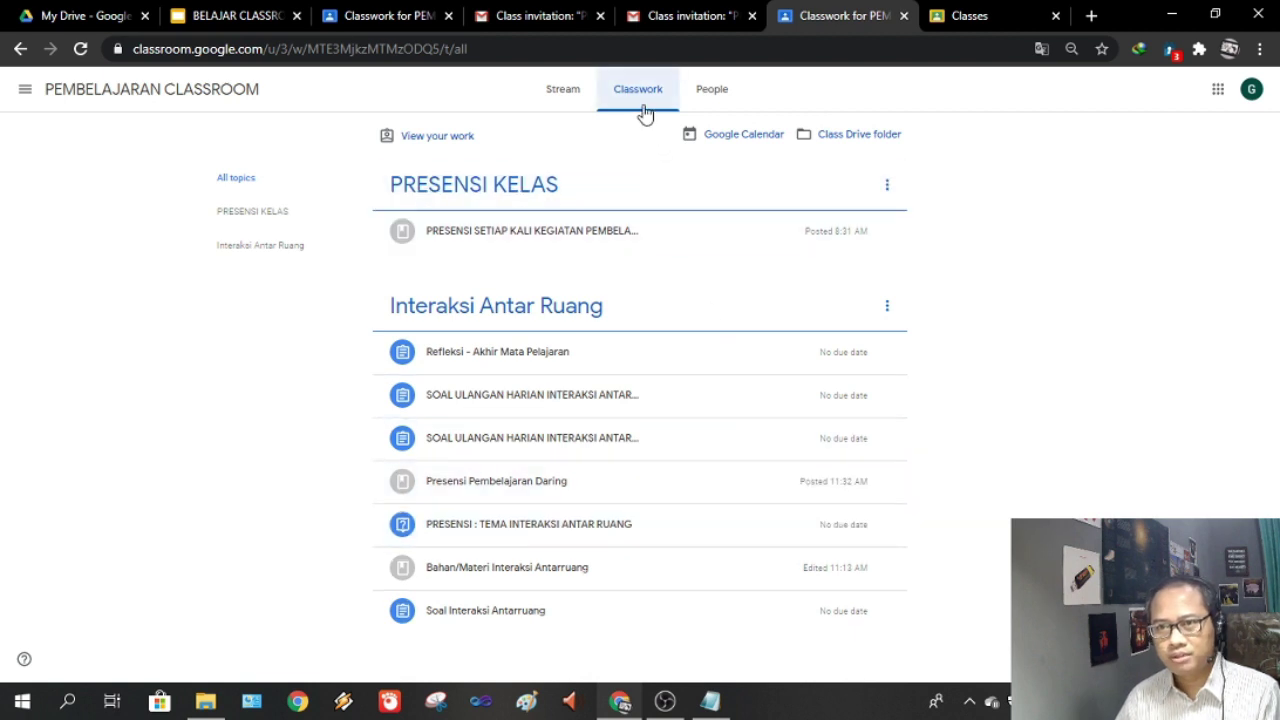
left_click(713, 100)
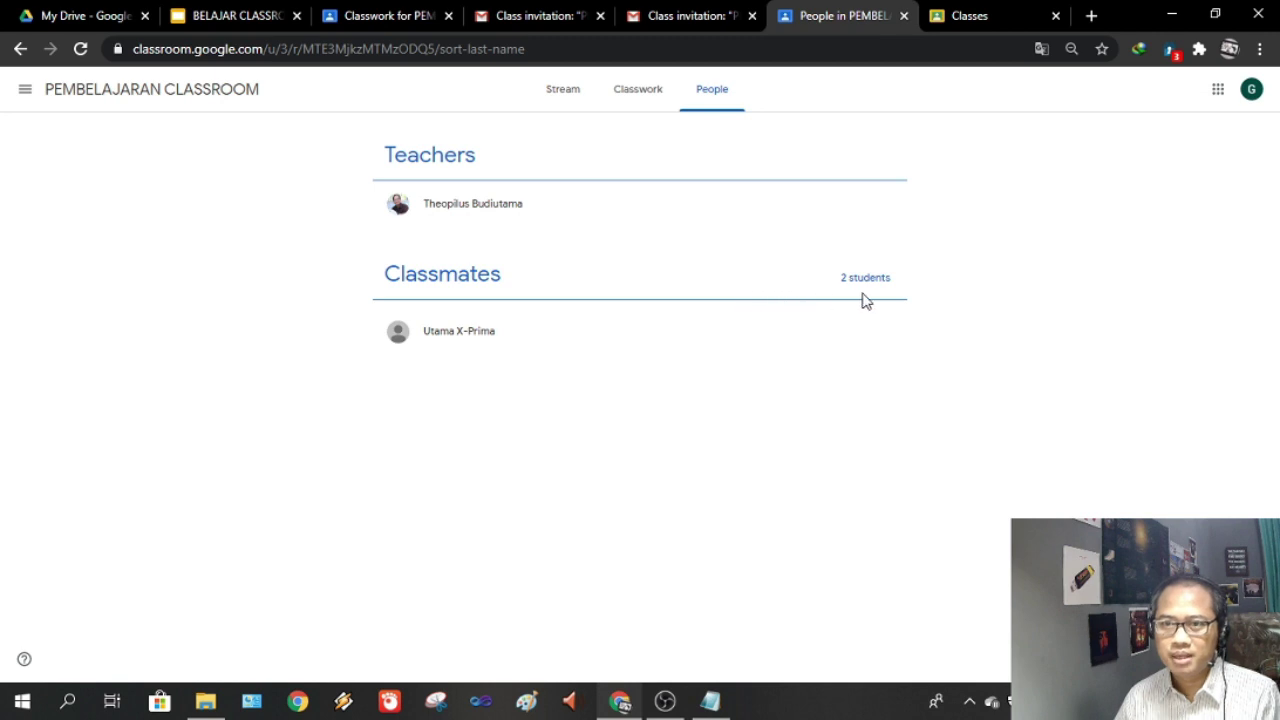
Expand the PRESENSI : TEMA INTERAKSI ANTAR RUANG question on the student's Classwork page and enlarge the page to read its instructions
left_click(637, 91)
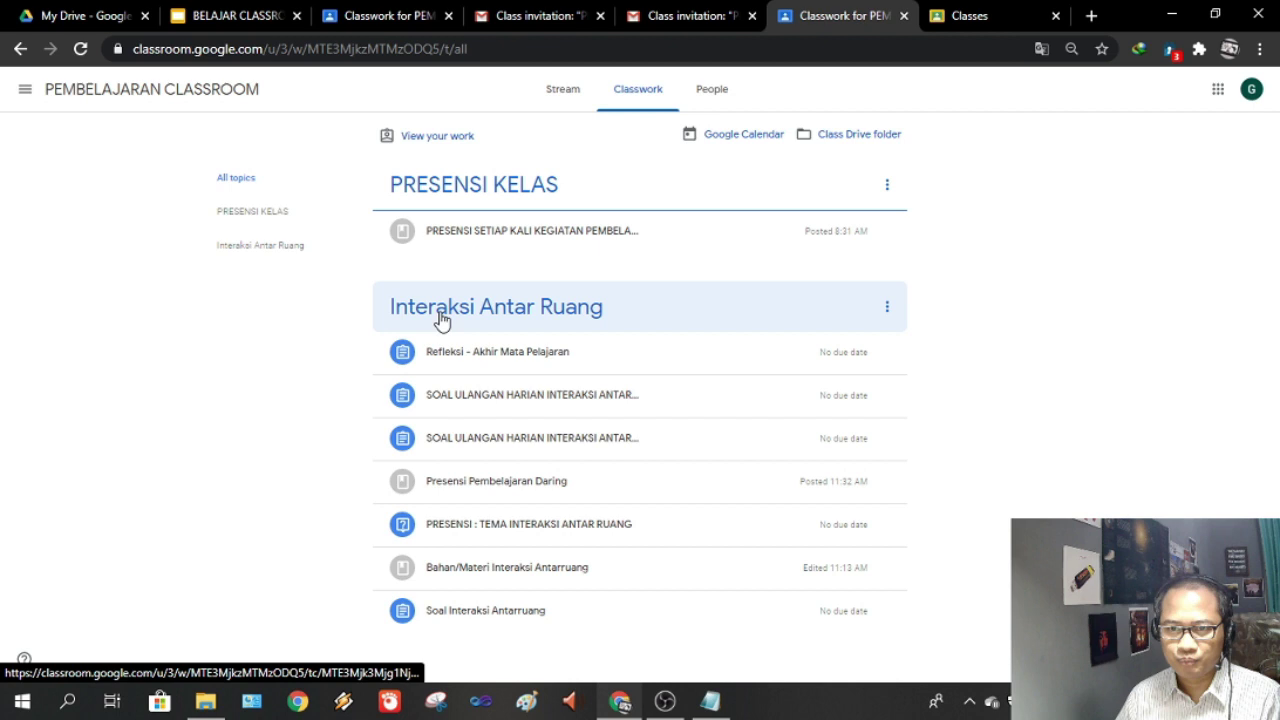
left_click(541, 531)
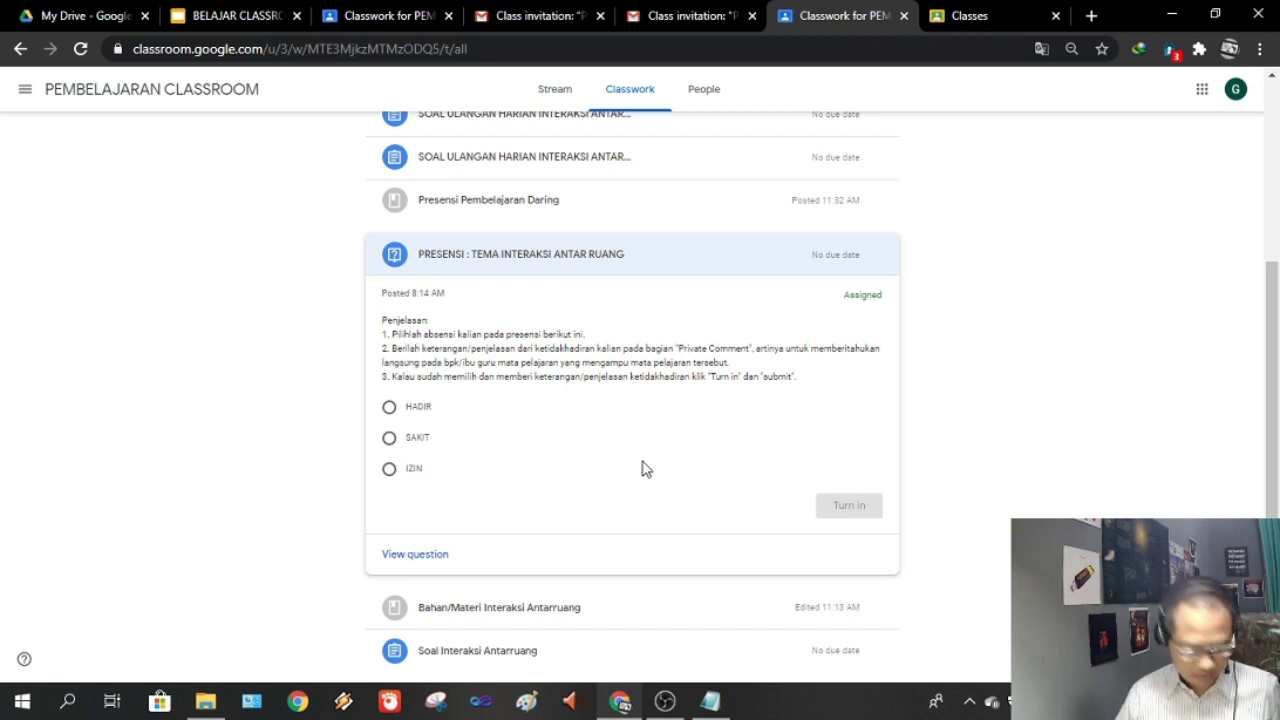
key("ctrl+plus")
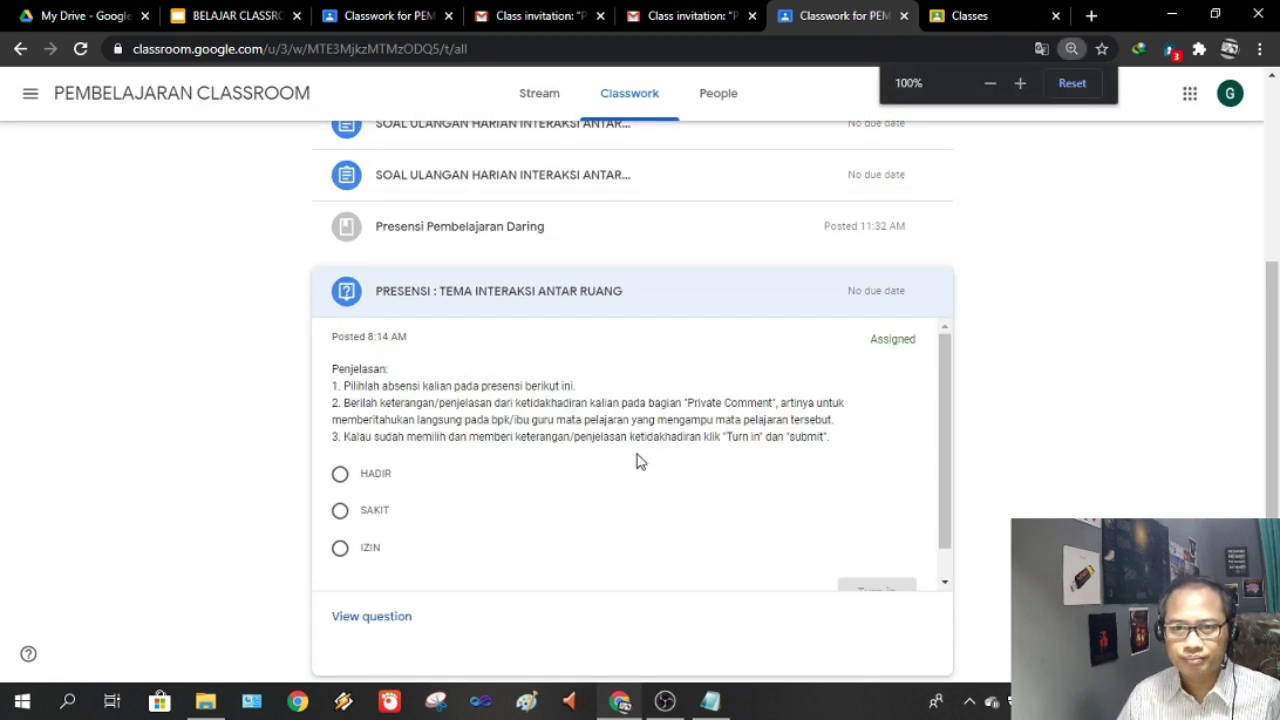
scroll(1057, 429, "down", 2)
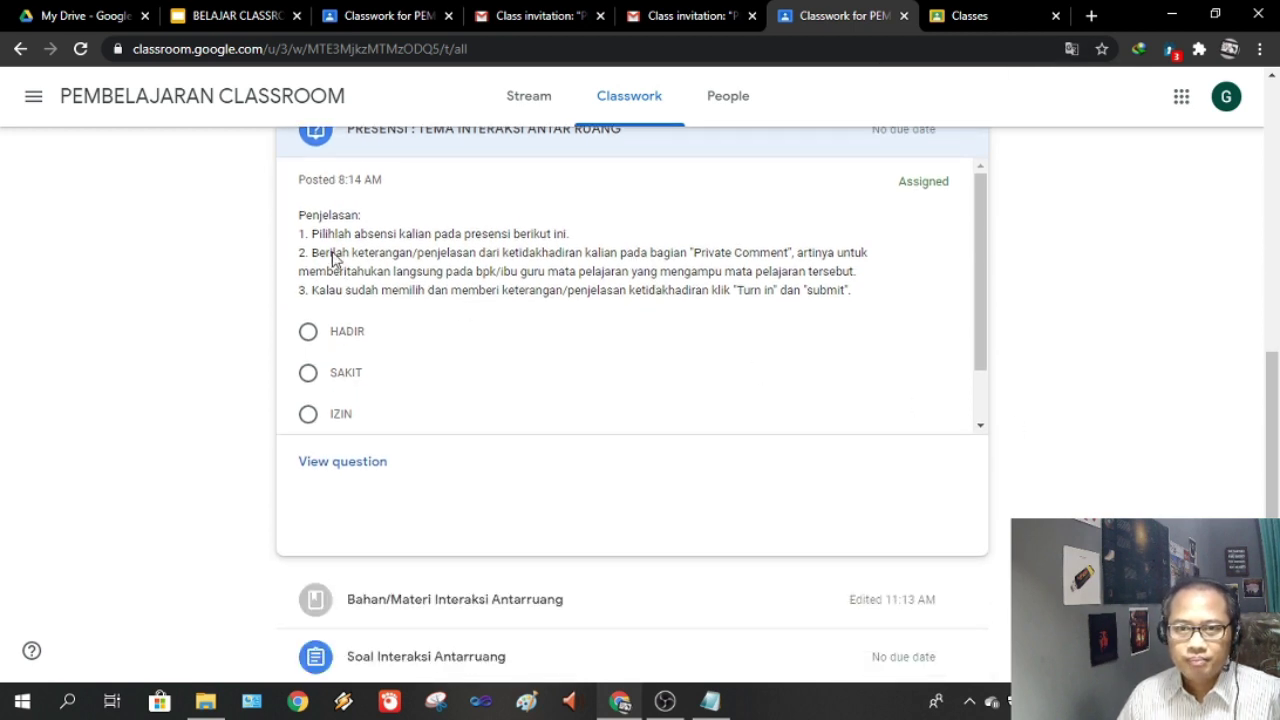
Check the topic list in the BELAJAR CLASSROOM - SISWA presentation, and open the full view of the student's attendance question
left_click(245, 16)
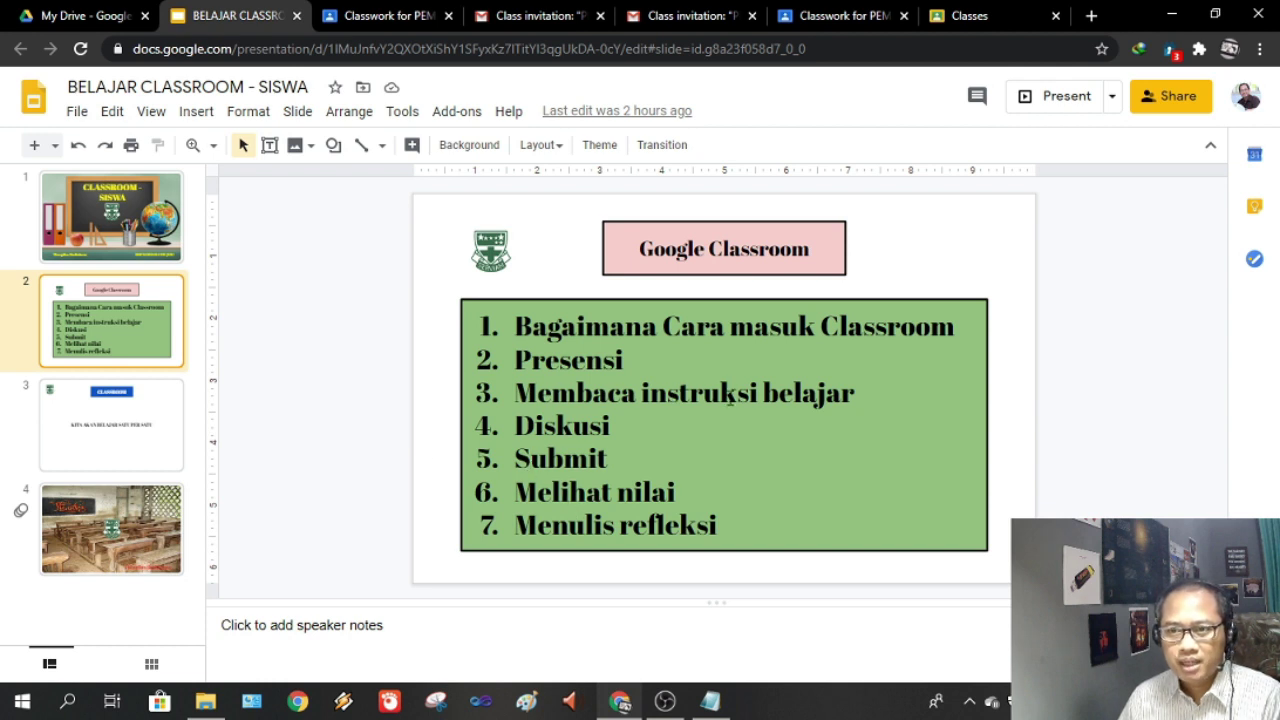
left_click(834, 16)
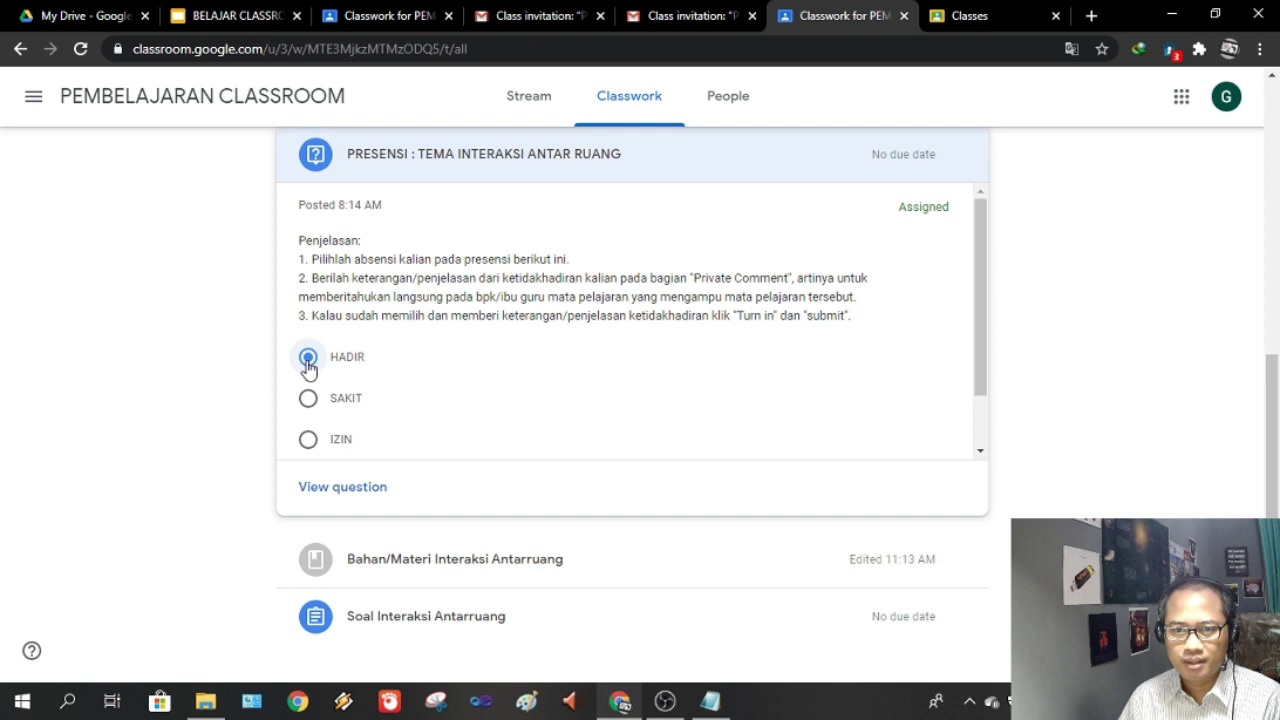
left_click(328, 494)
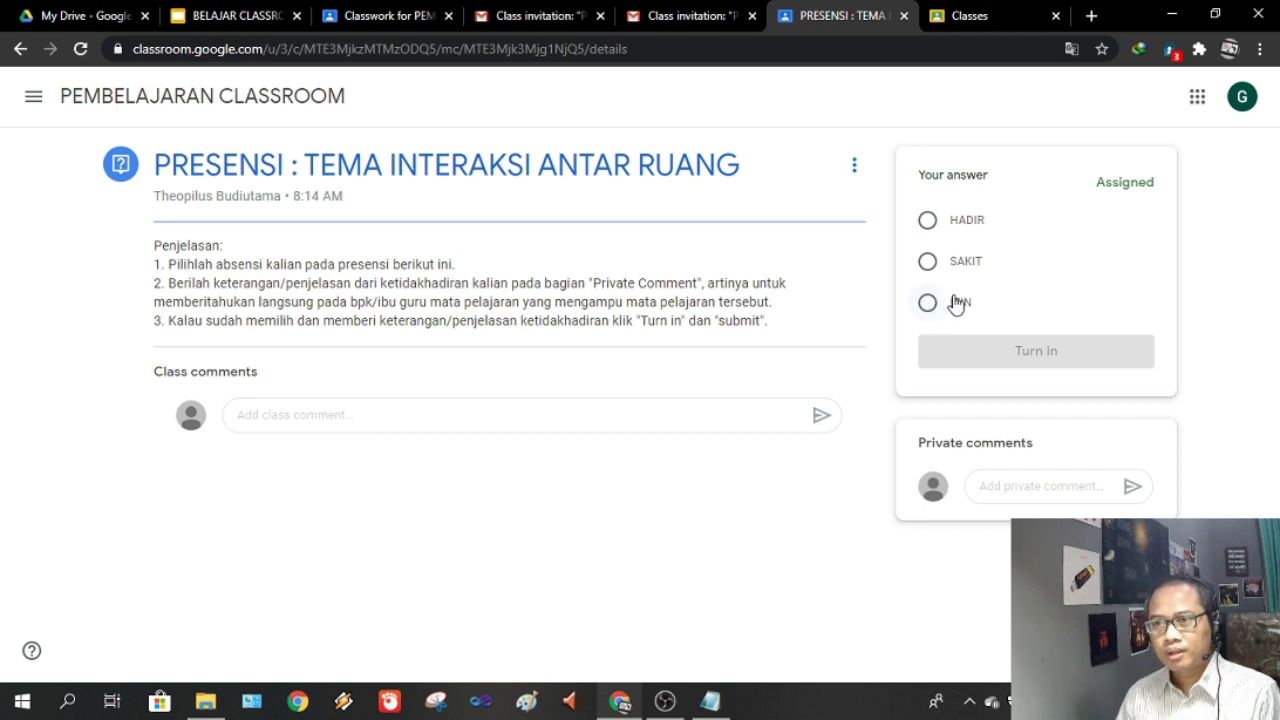
Try HADIR and SAKIT as the attendance answer, and point out the private and class comment fields without writing anything
left_click(927, 220)
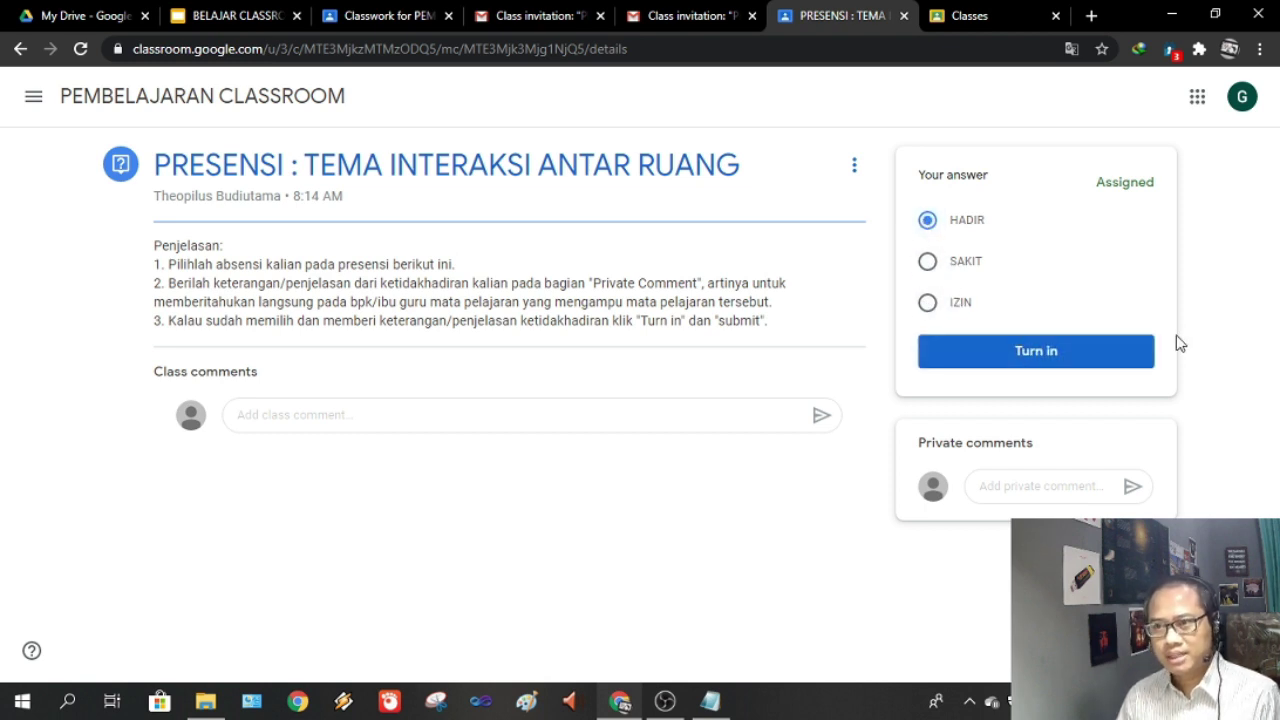
left_click(928, 263)
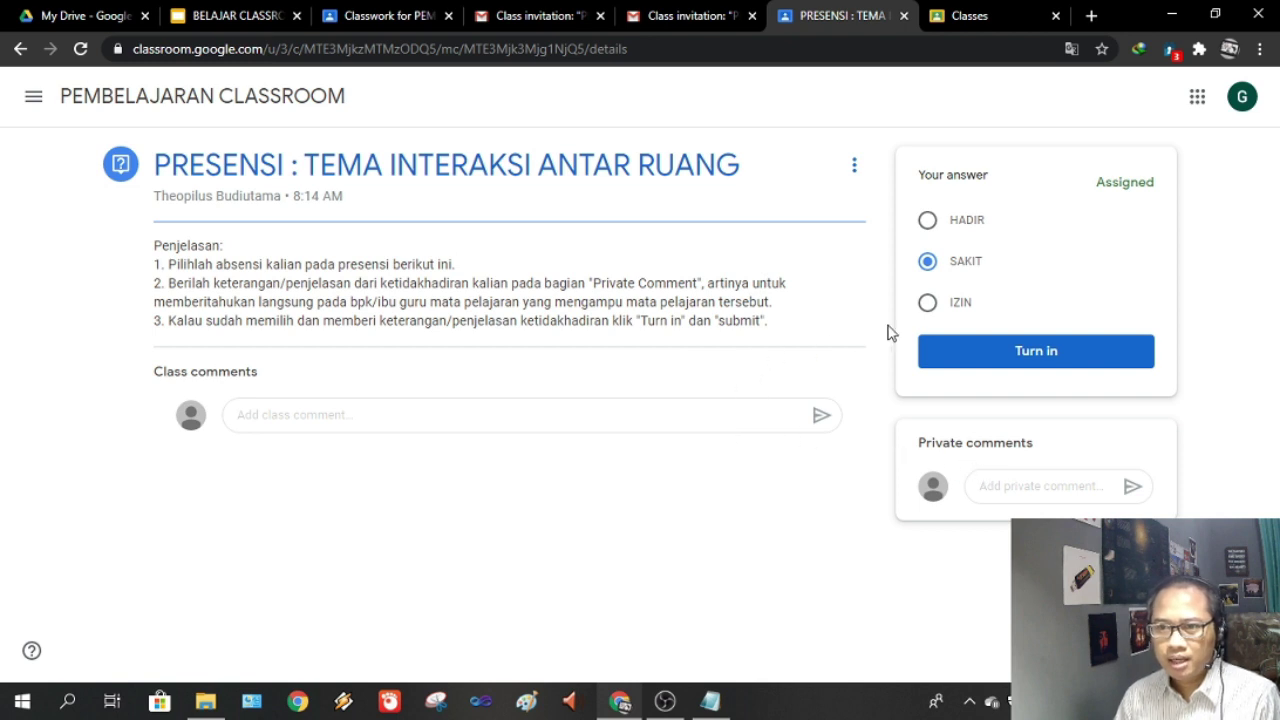
left_click(1012, 486)
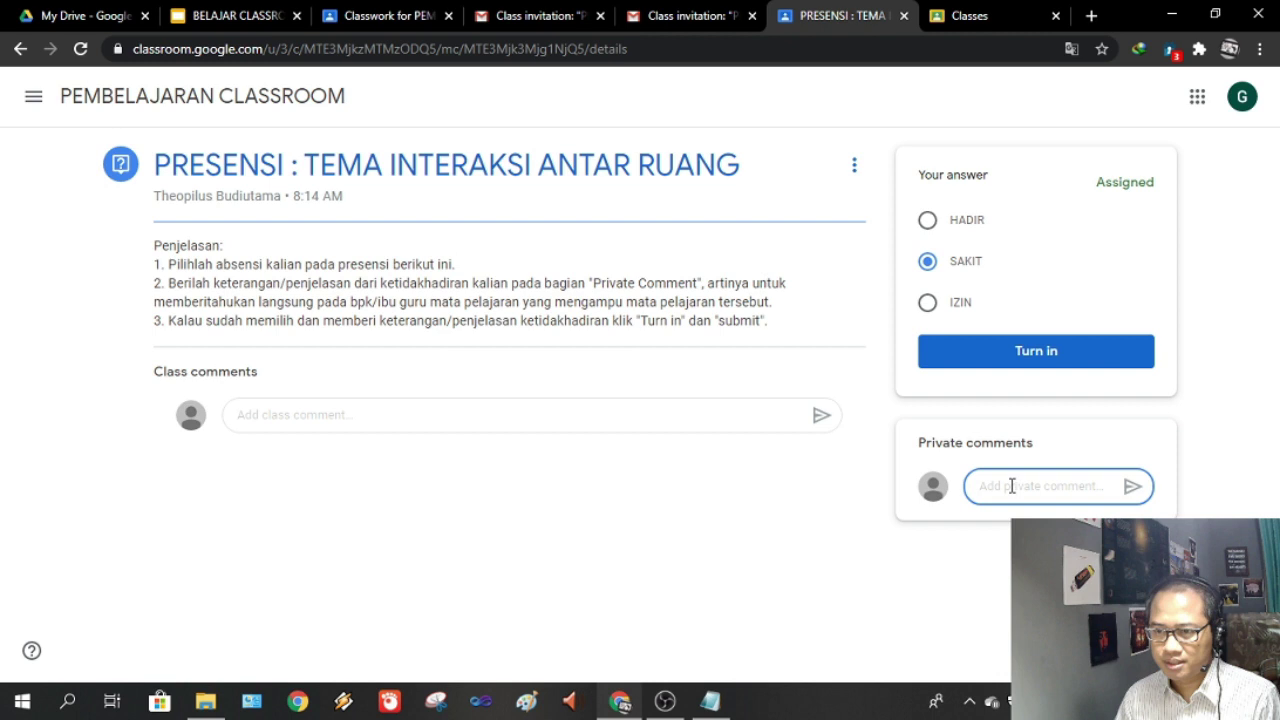
left_click_drag(916, 442, 1027, 479)
left_click(1026, 486)
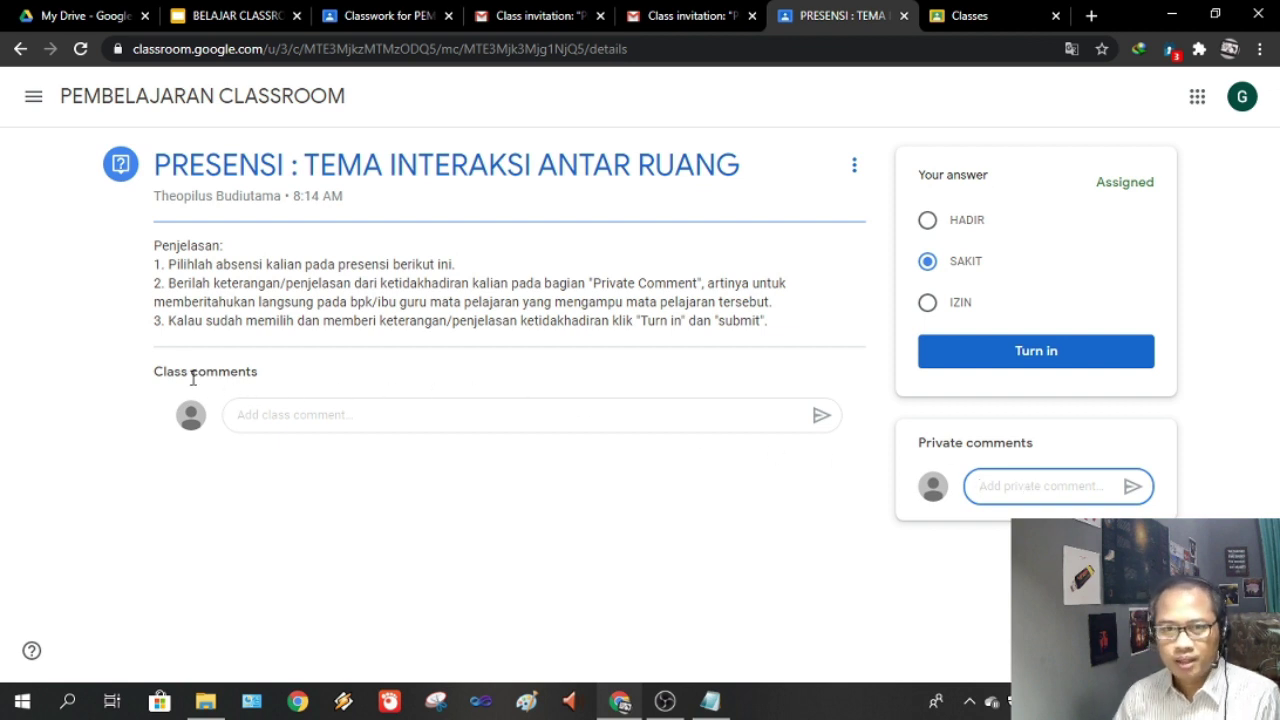
left_click(155, 378)
left_click_drag(155, 378, 270, 378)
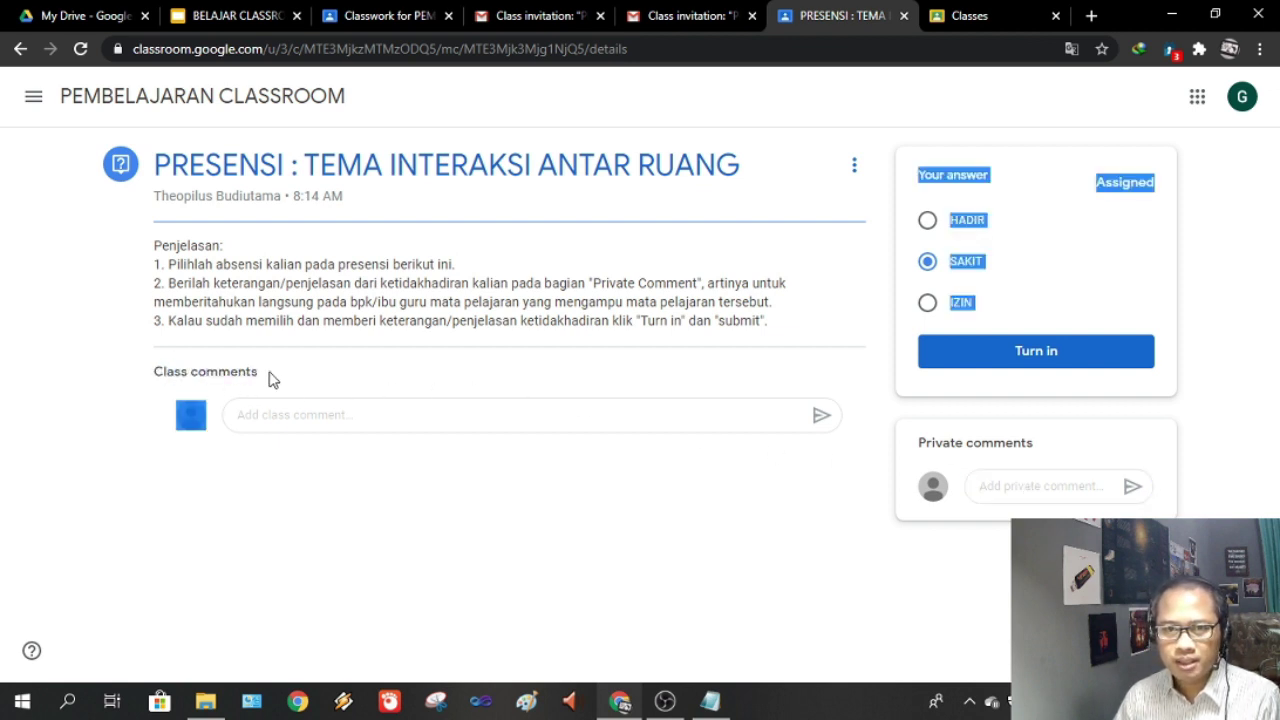
left_click(309, 416)
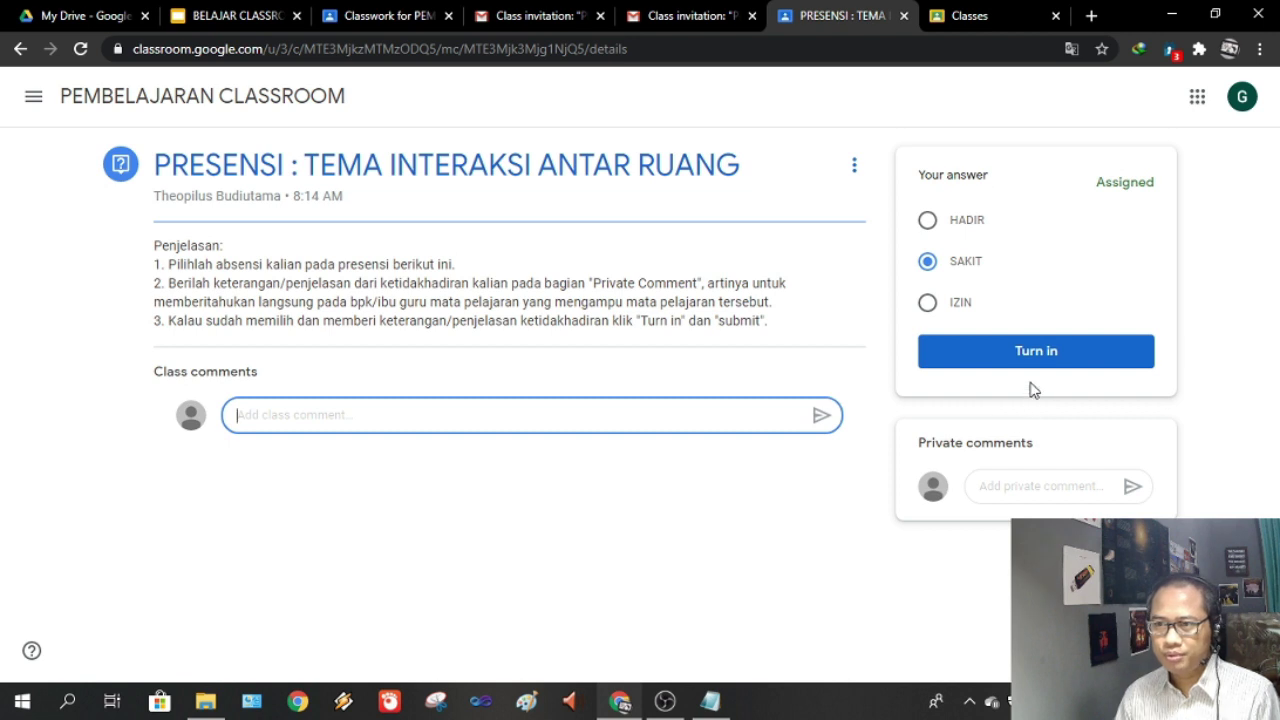
Choose IZIN as the attendance answer and write the private comment "Pak, saya izin tidak ikut belajar karena membantu memasak."
left_click(931, 309)
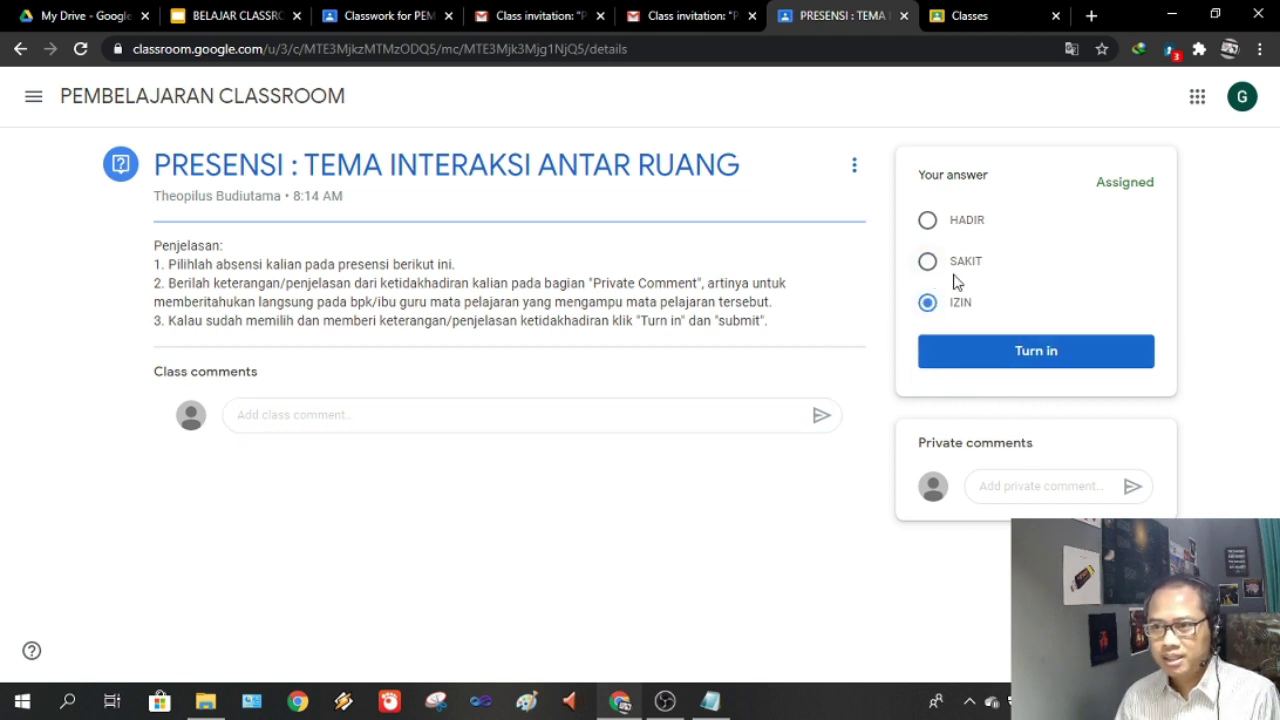
left_click(1036, 488)
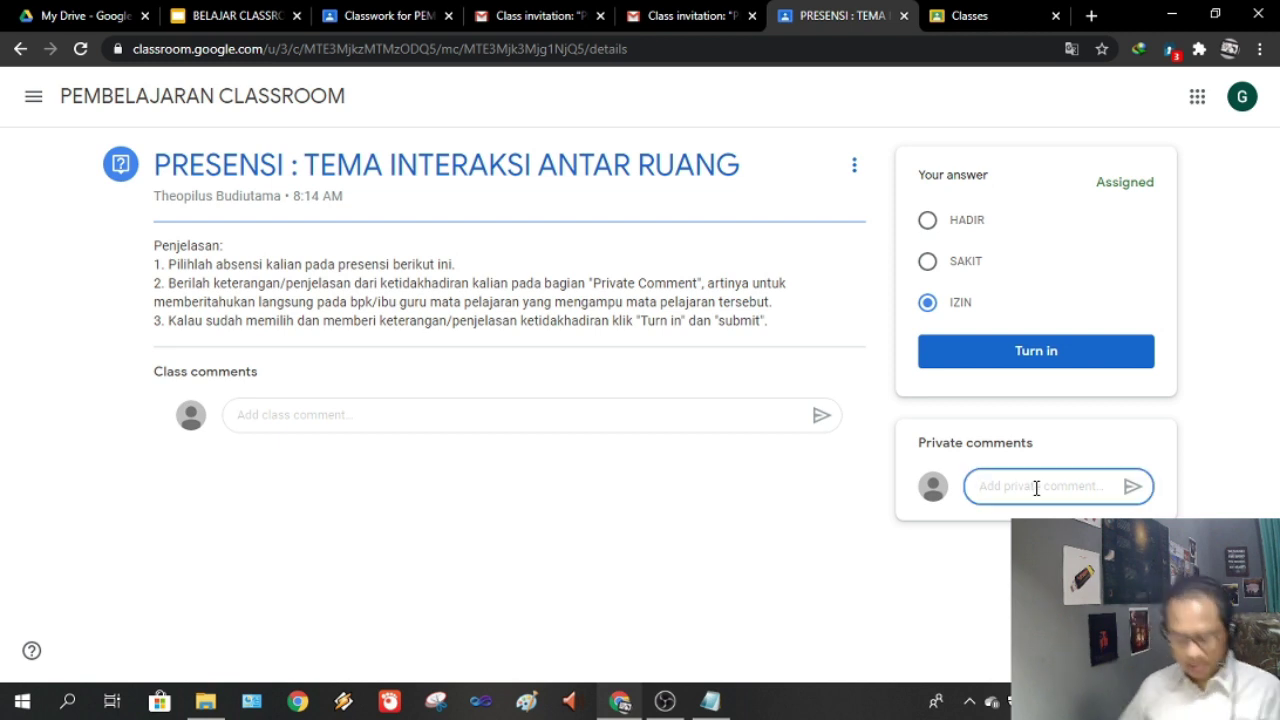
type("Pak")
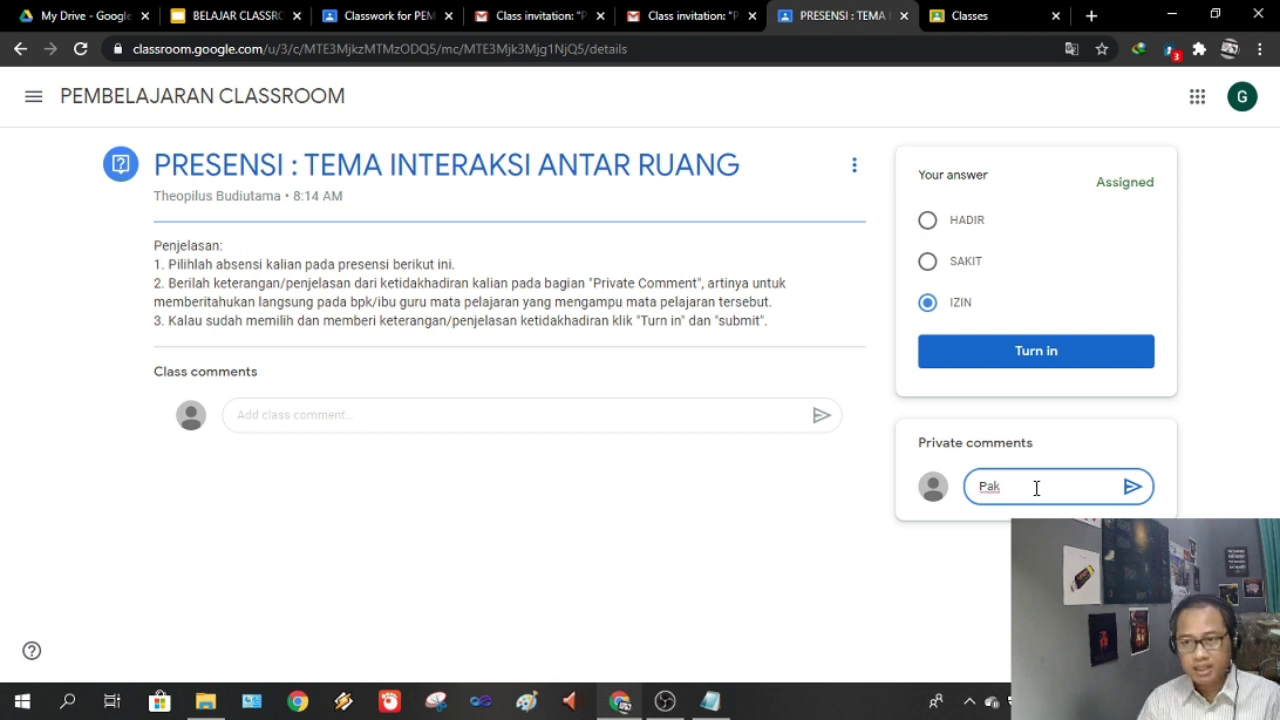
type(", saya")
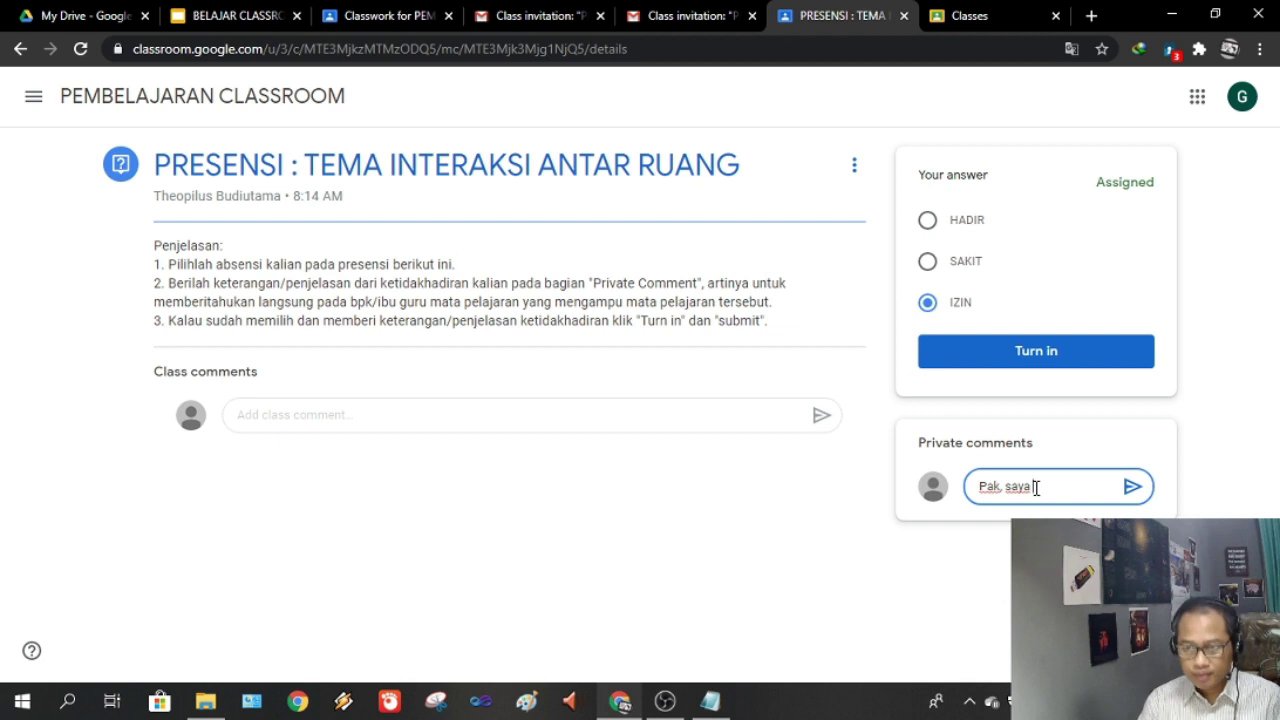
type(" izin tidak ikut")
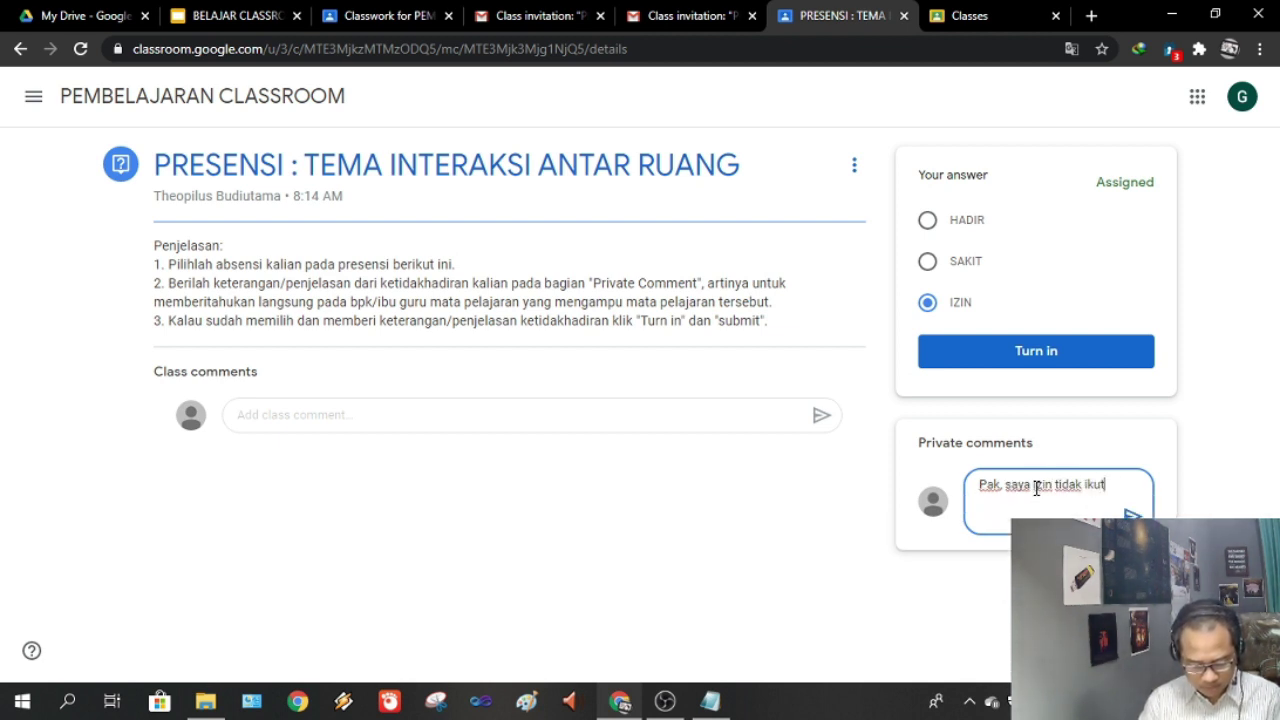
type("belajar karena membantu")
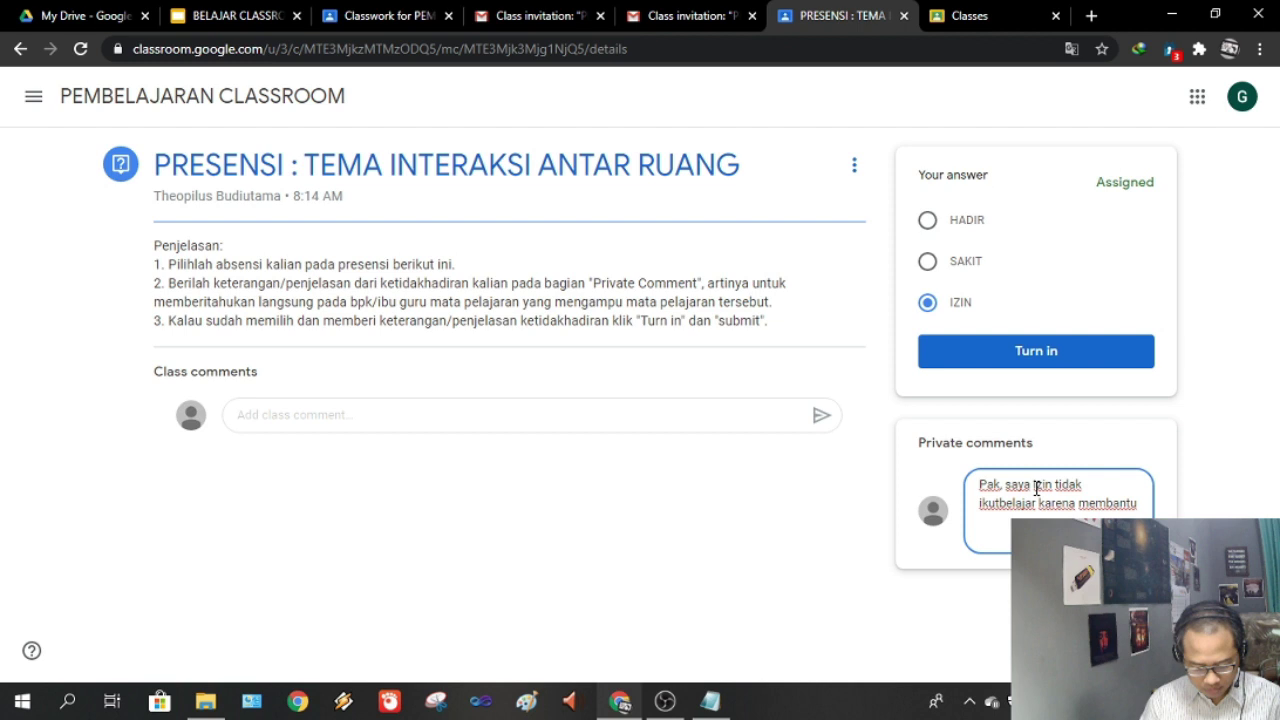
type(" mema")
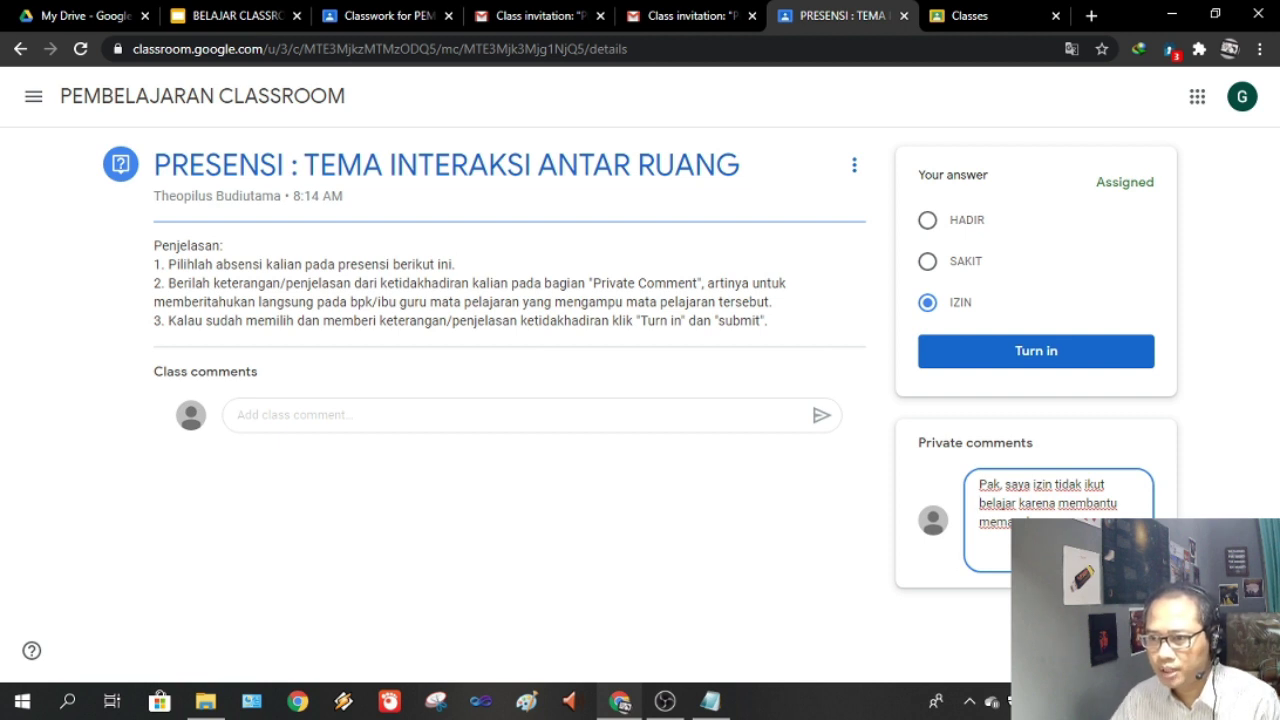
Send the private comment to the teacher and turn in the IZIN attendance answer, confirming the submission
left_click(1133, 553)
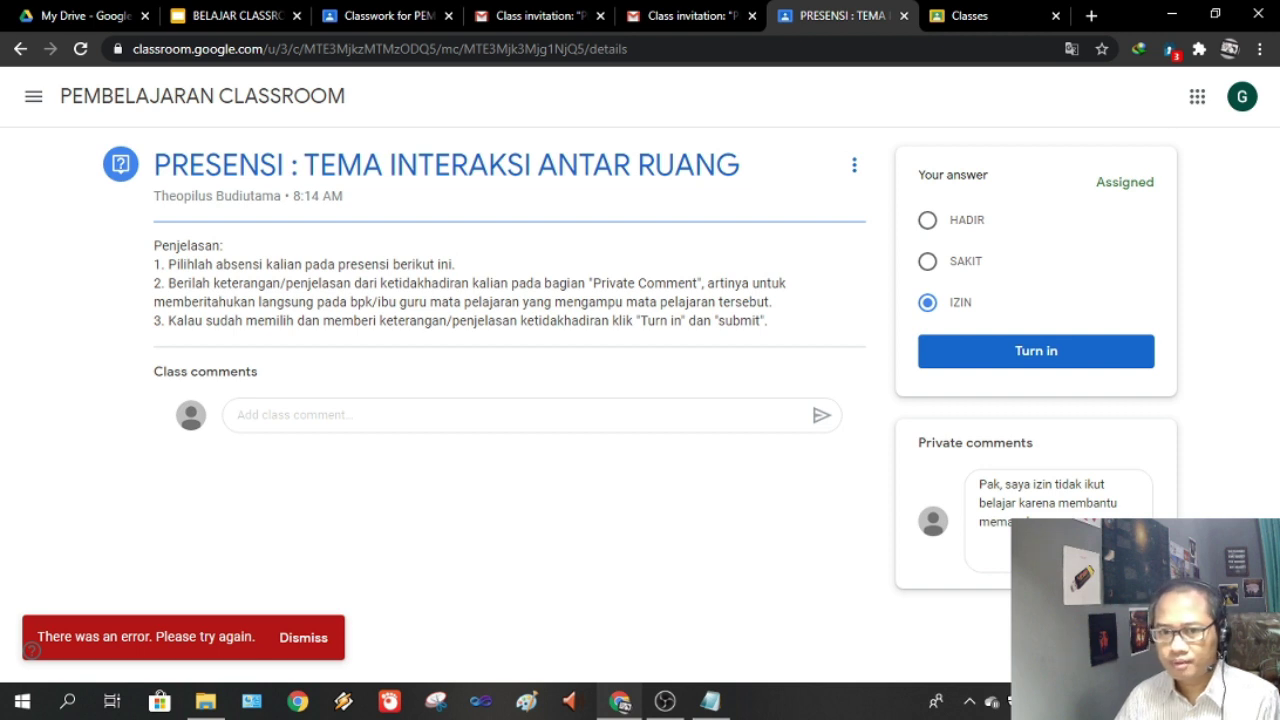
left_click(312, 643)
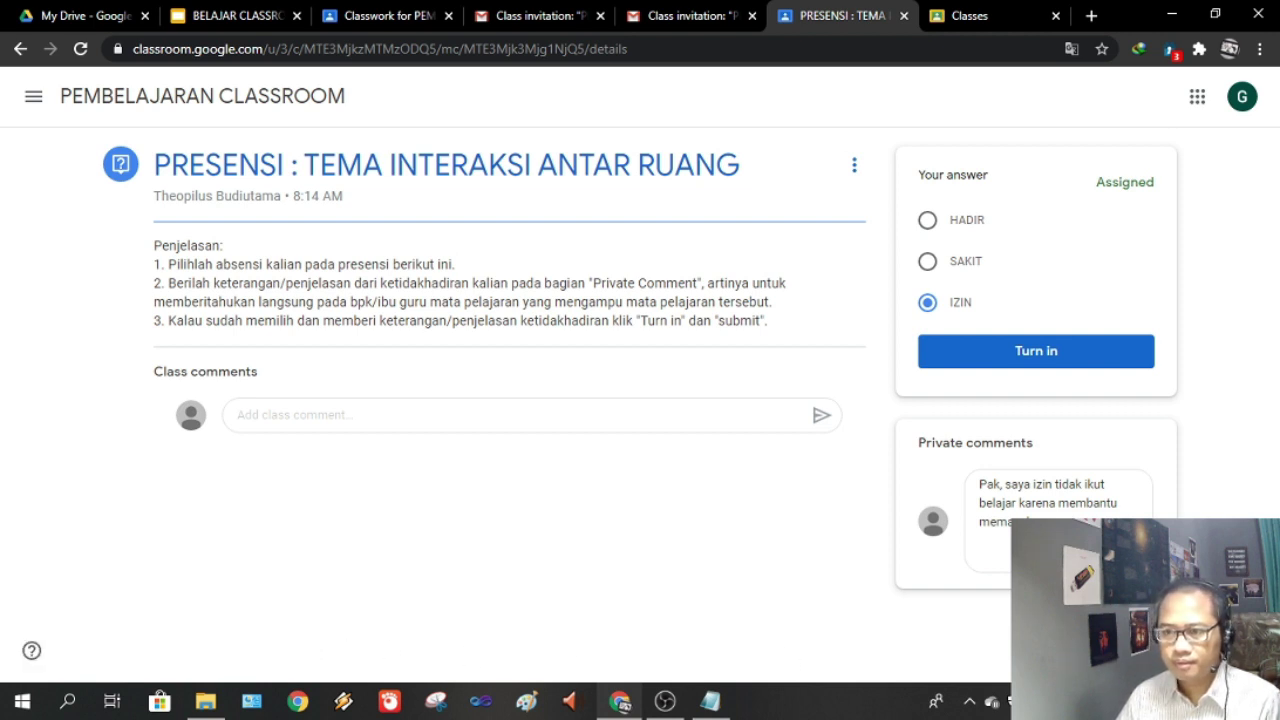
left_click(1030, 356)
left_click(757, 428)
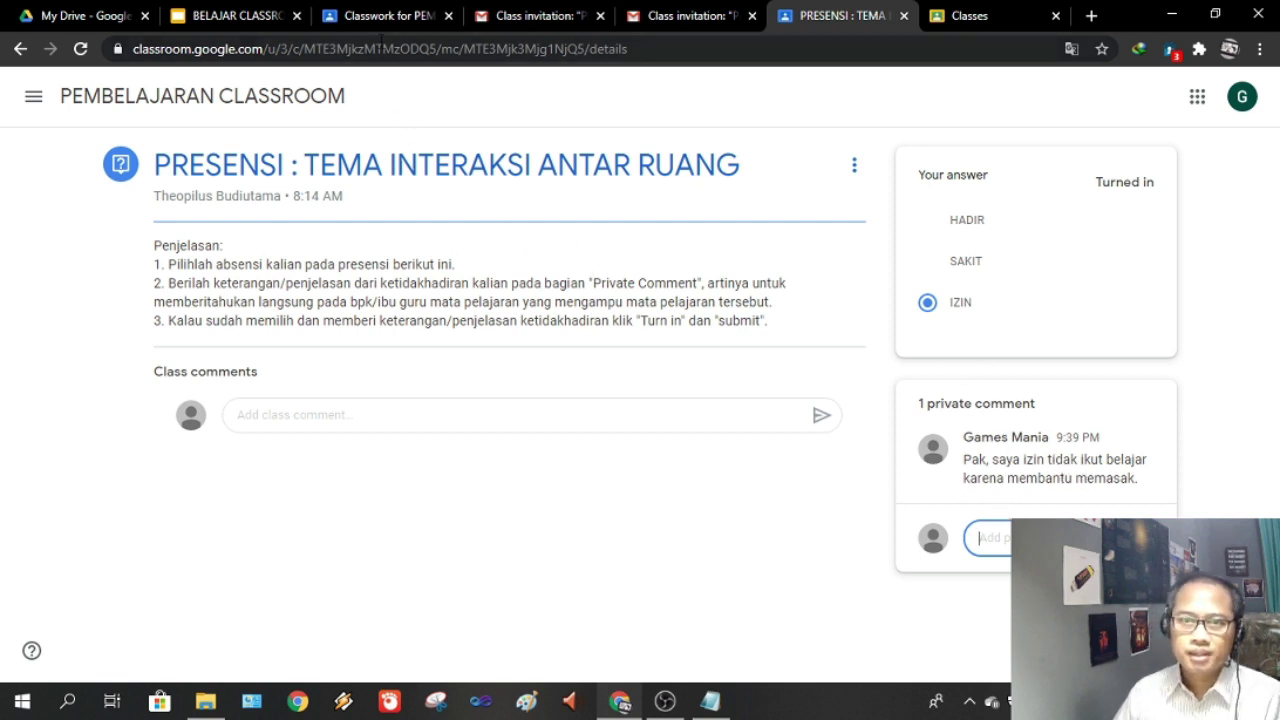
Switch to the teacher's class, open its grades, and check the options for the student's turned-in PRESENSI attendance entry
left_click(385, 22)
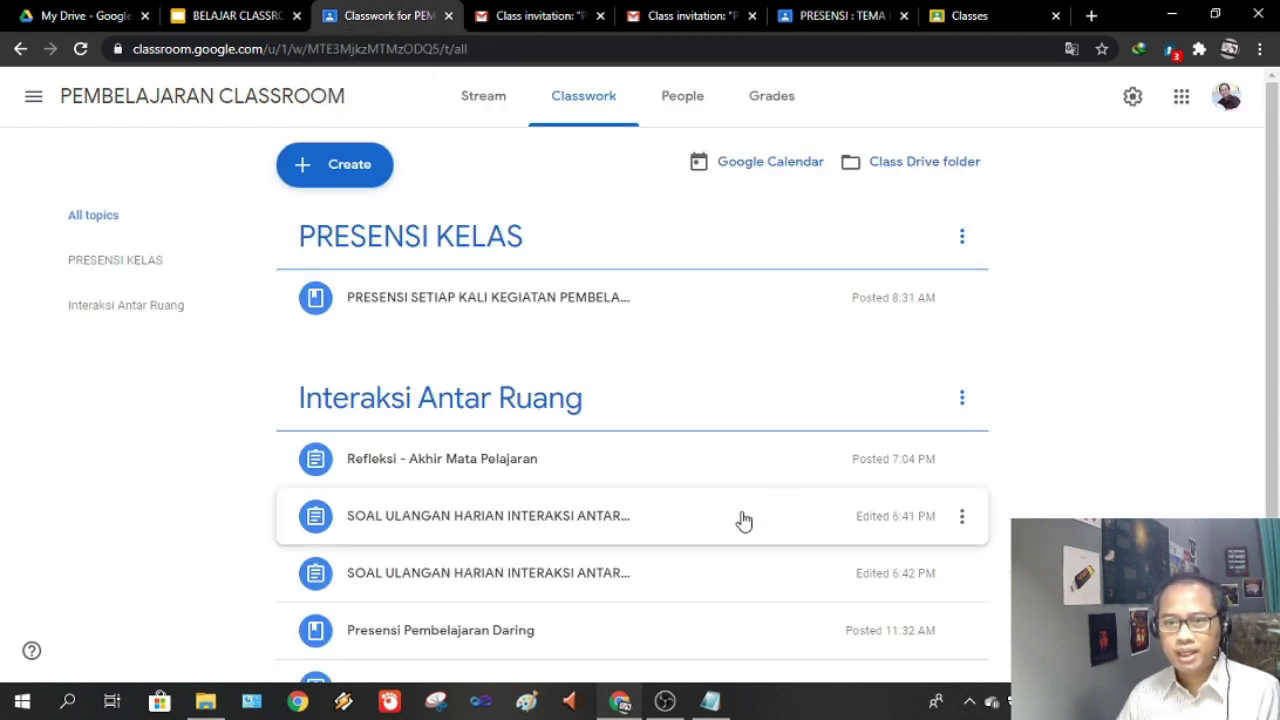
scroll(740, 520, "down", 1)
scroll(737, 520, "up", 1)
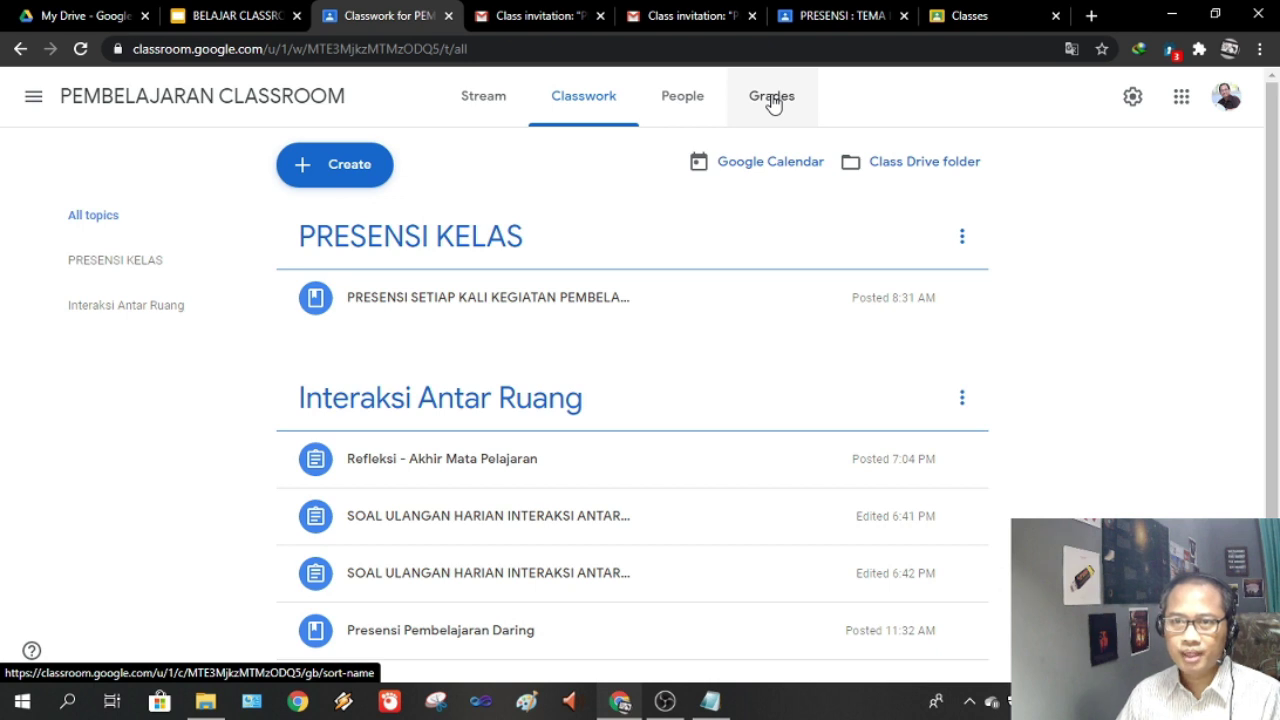
left_click(772, 100)
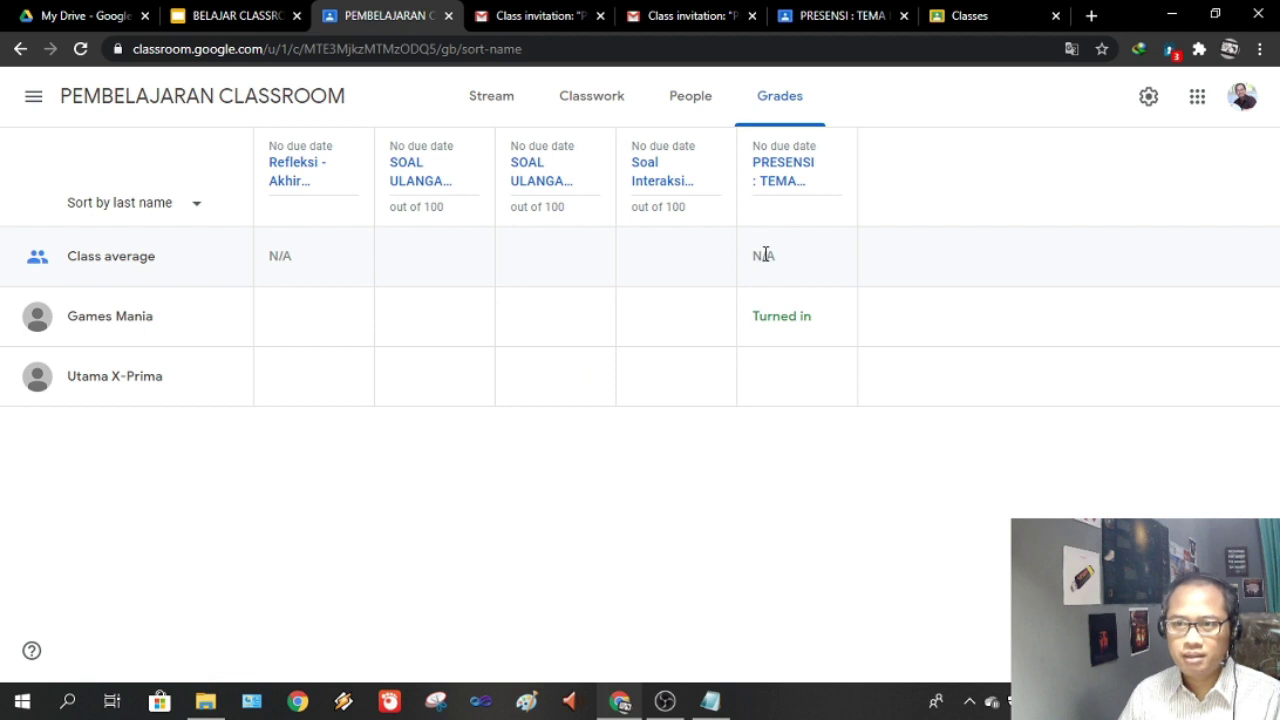
left_click(800, 325)
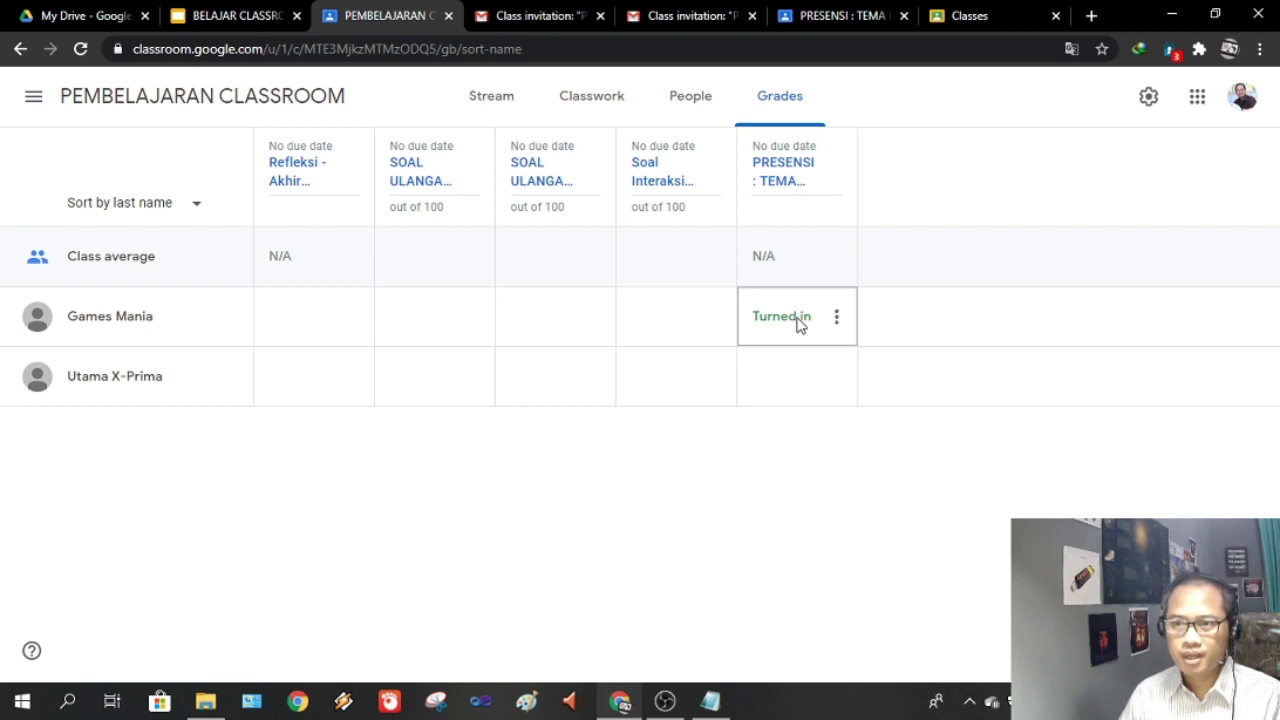
left_click(836, 318)
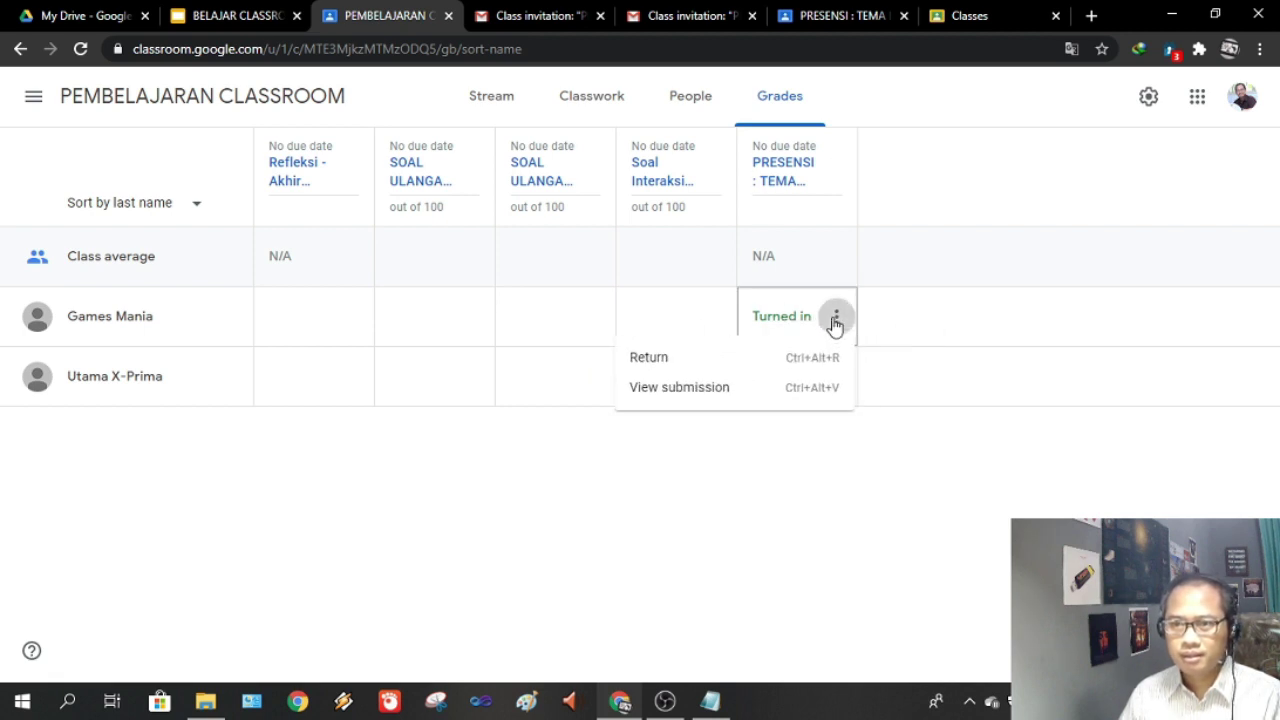
left_click(910, 301)
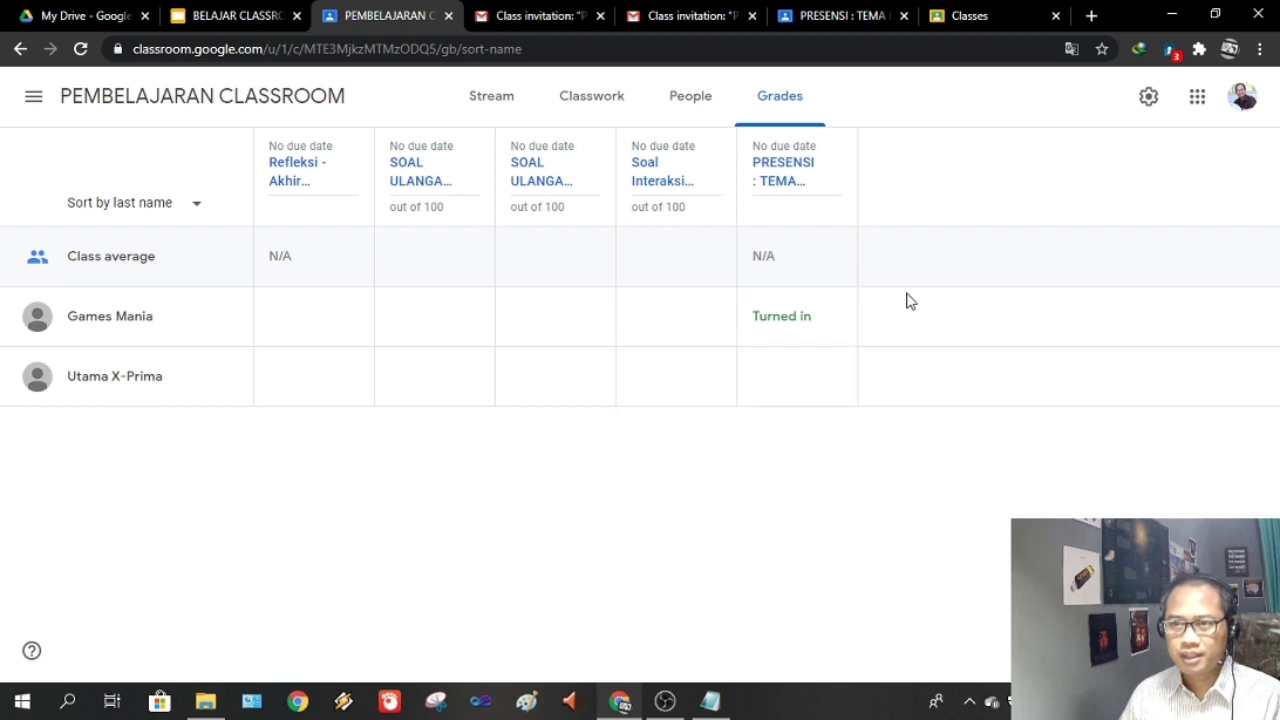
Open the PRESENSI question's student answers, list the IZIN responses, and view the student's submission with its private comment
left_click(780, 177)
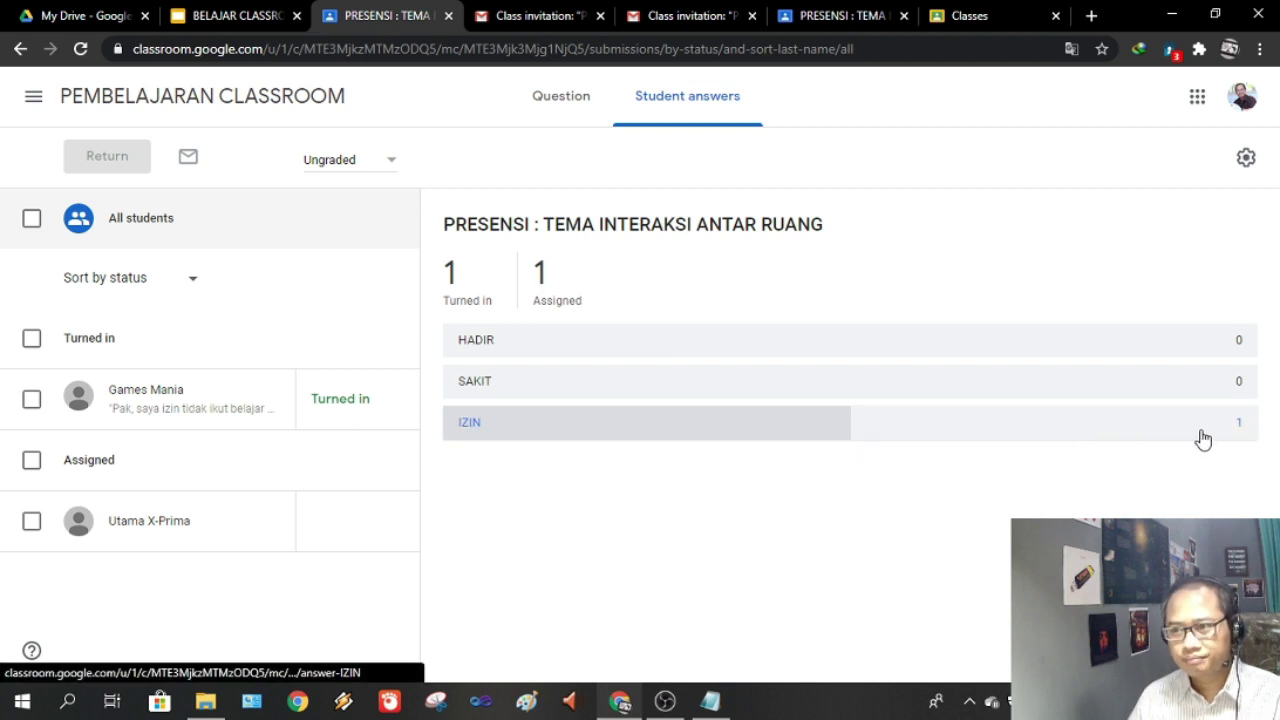
left_click(481, 430)
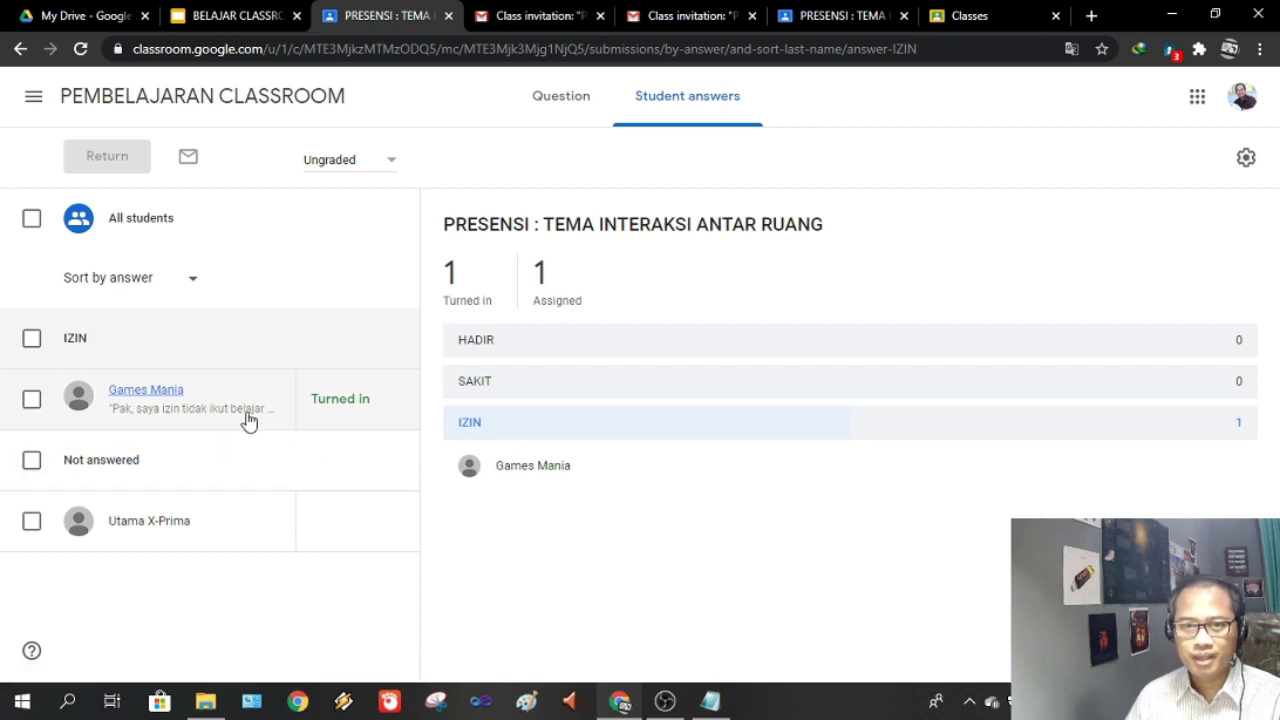
left_click(157, 420)
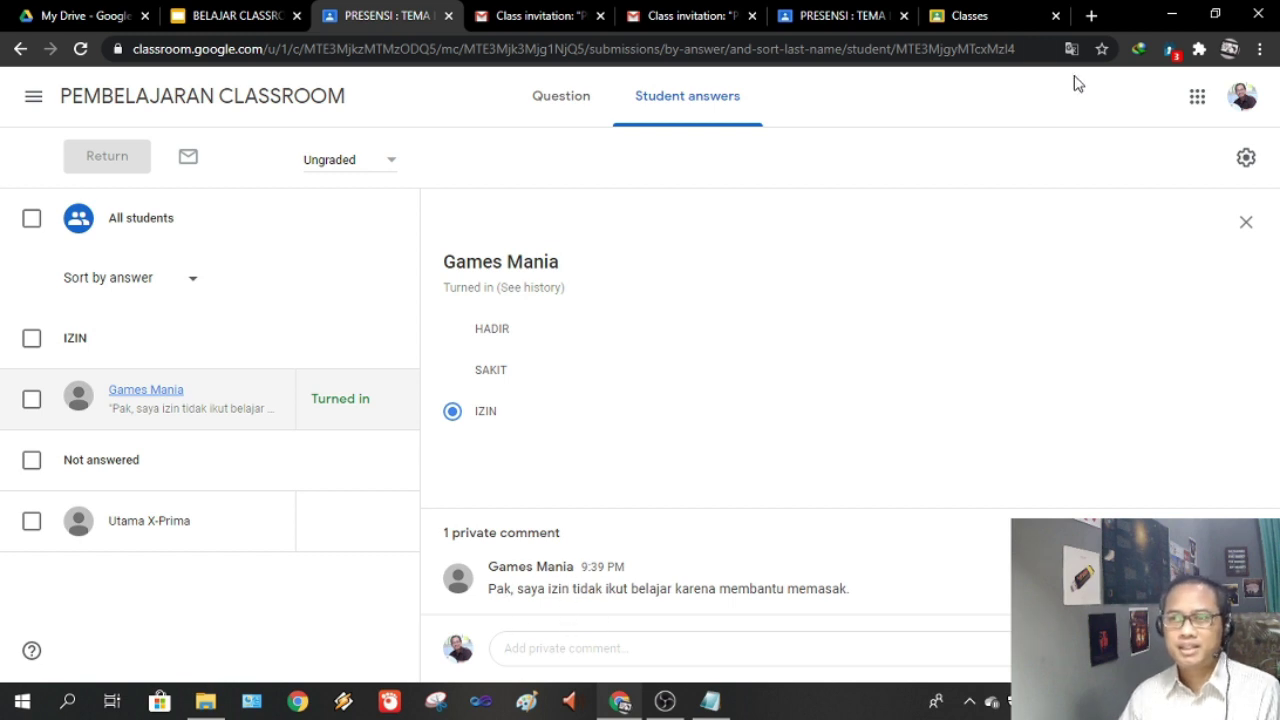
Return to the student's class and examine the Classwork list around the turned-in PRESENSI : TEMA INTERAKSI ANTAR RUANG question at 80% page zoom
left_click(842, 18)
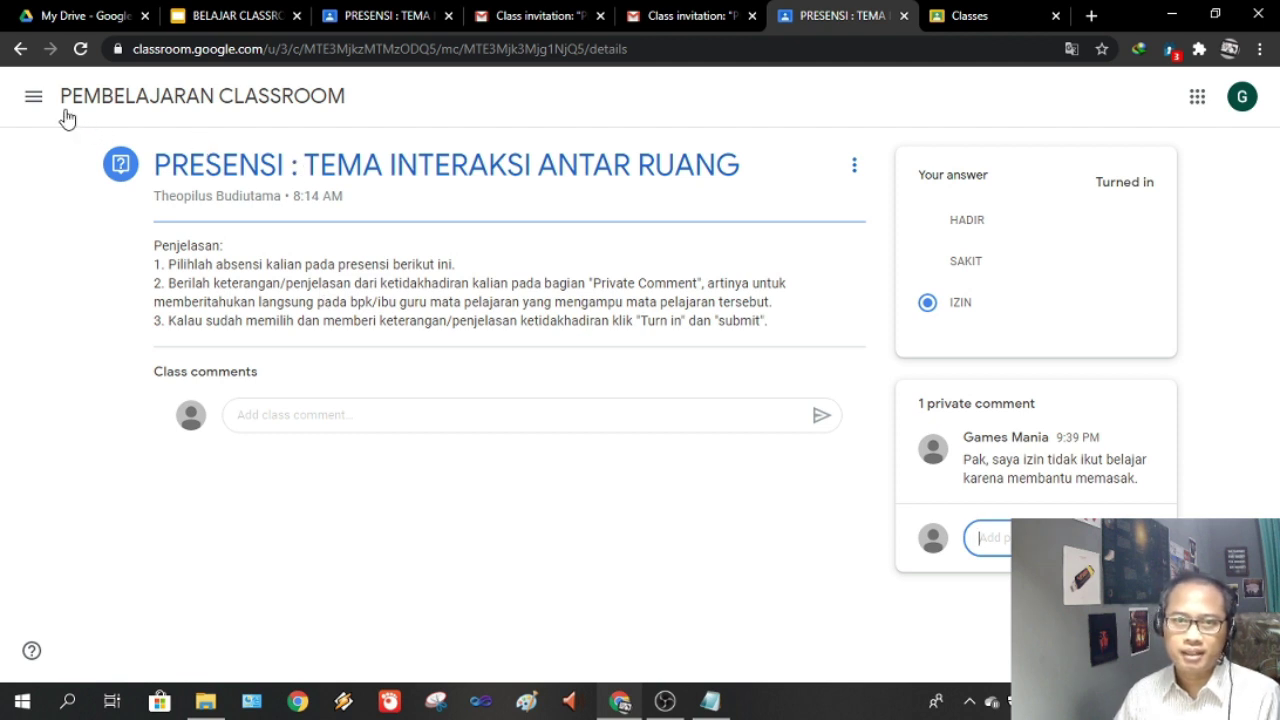
left_click(140, 114)
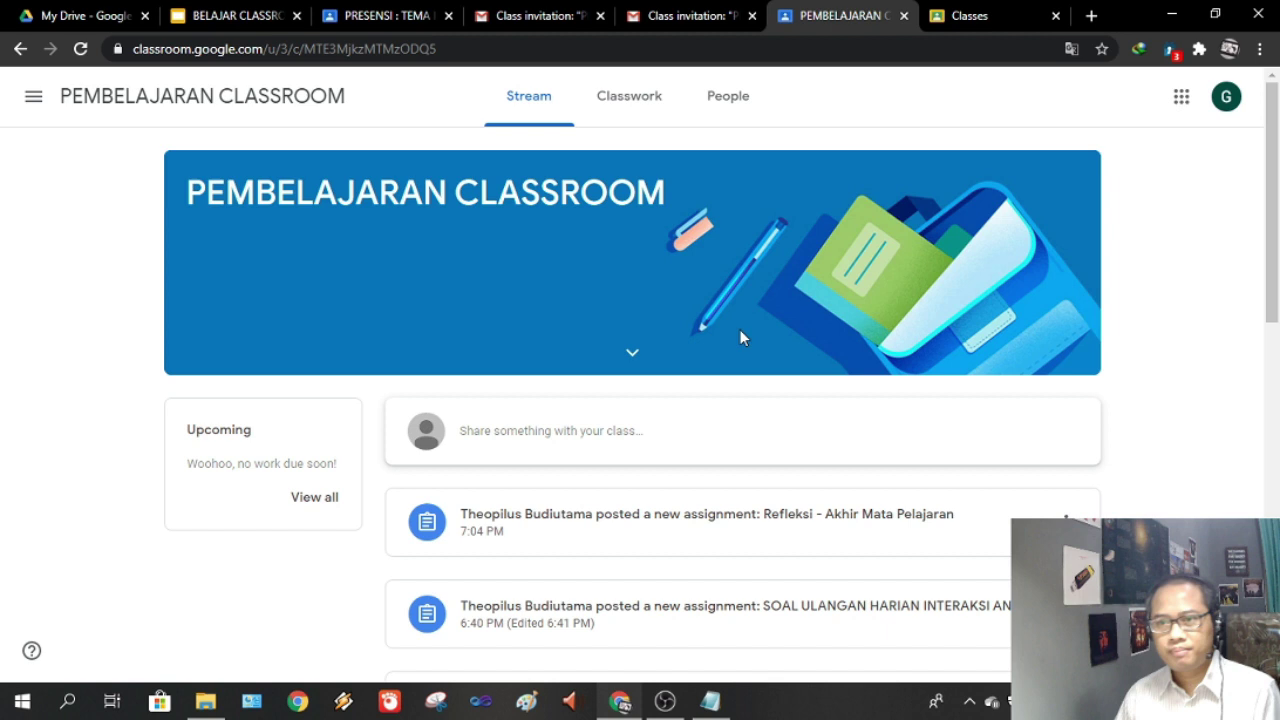
key("ctrl+minus")
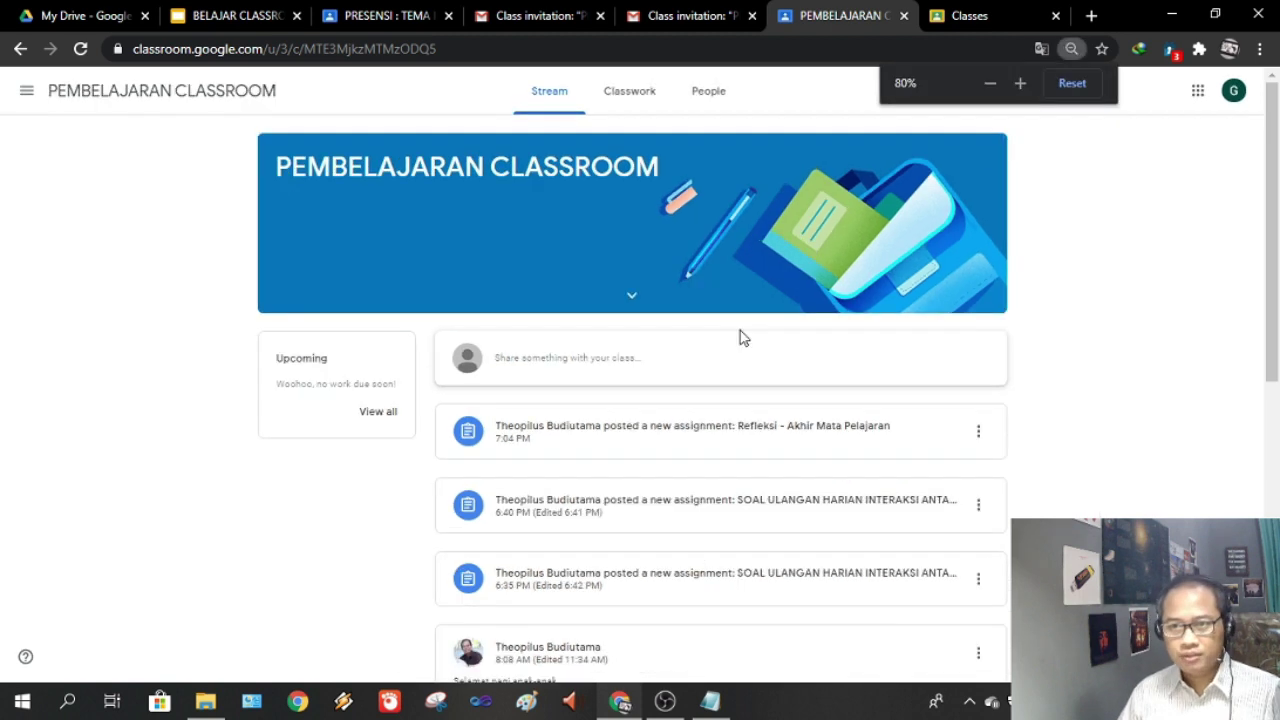
left_click(634, 100)
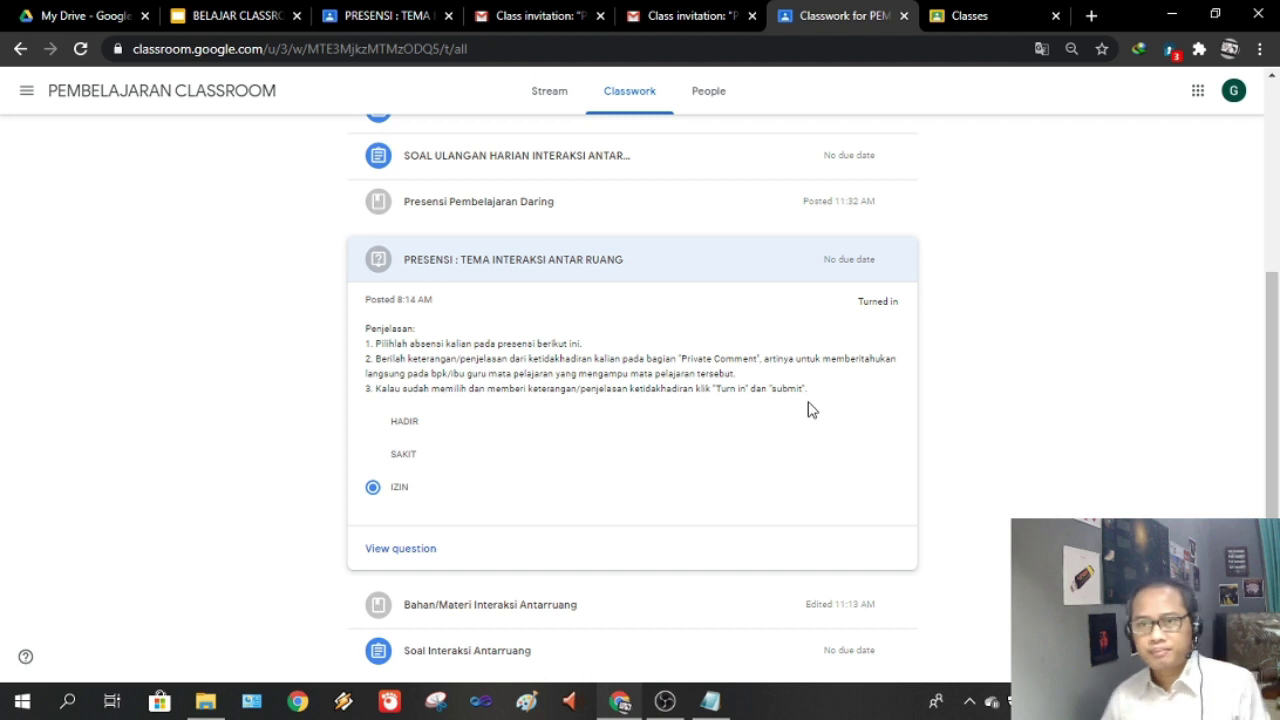
scroll(812, 412, "up", 2)
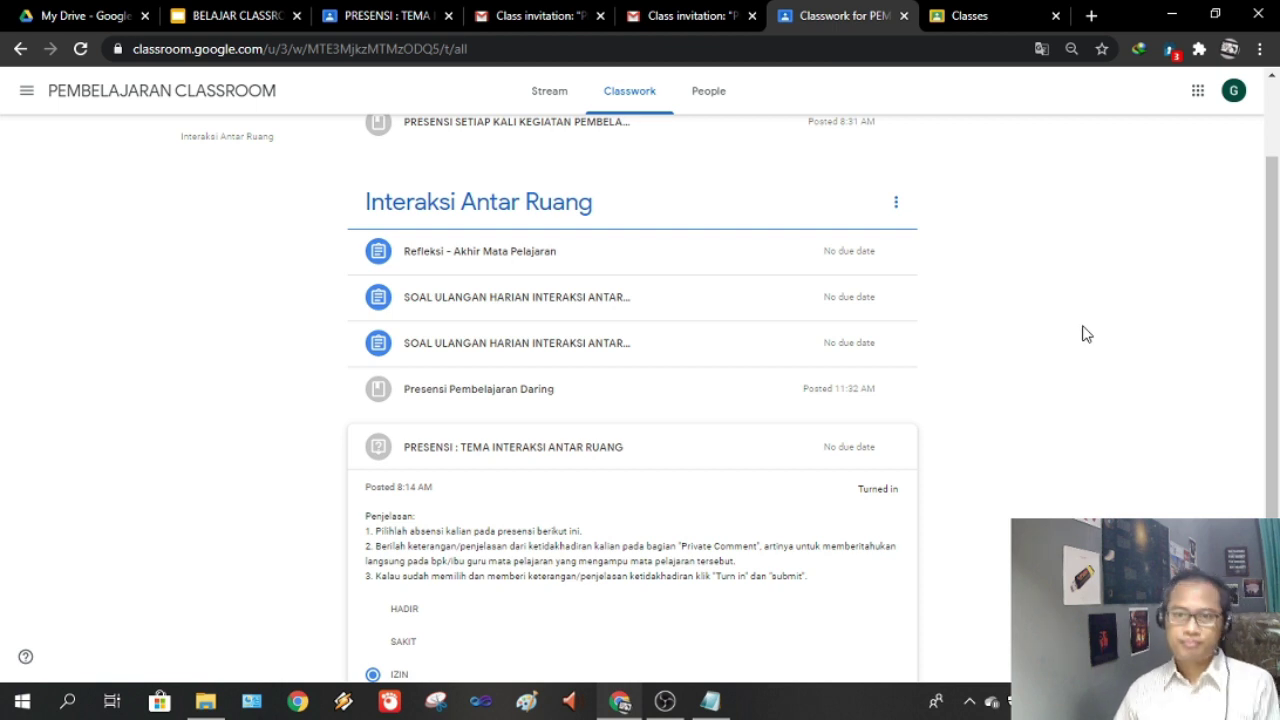
scroll(1087, 334, "down", 1)
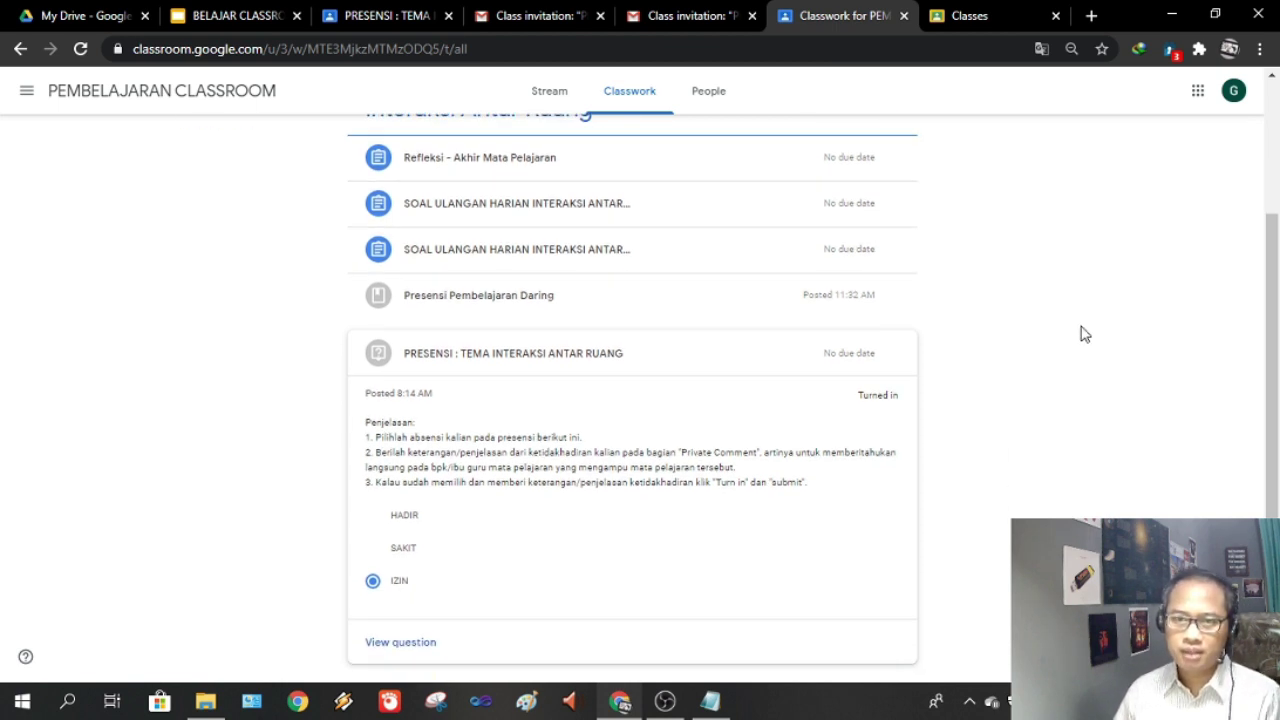
scroll(1085, 334, "down", 1)
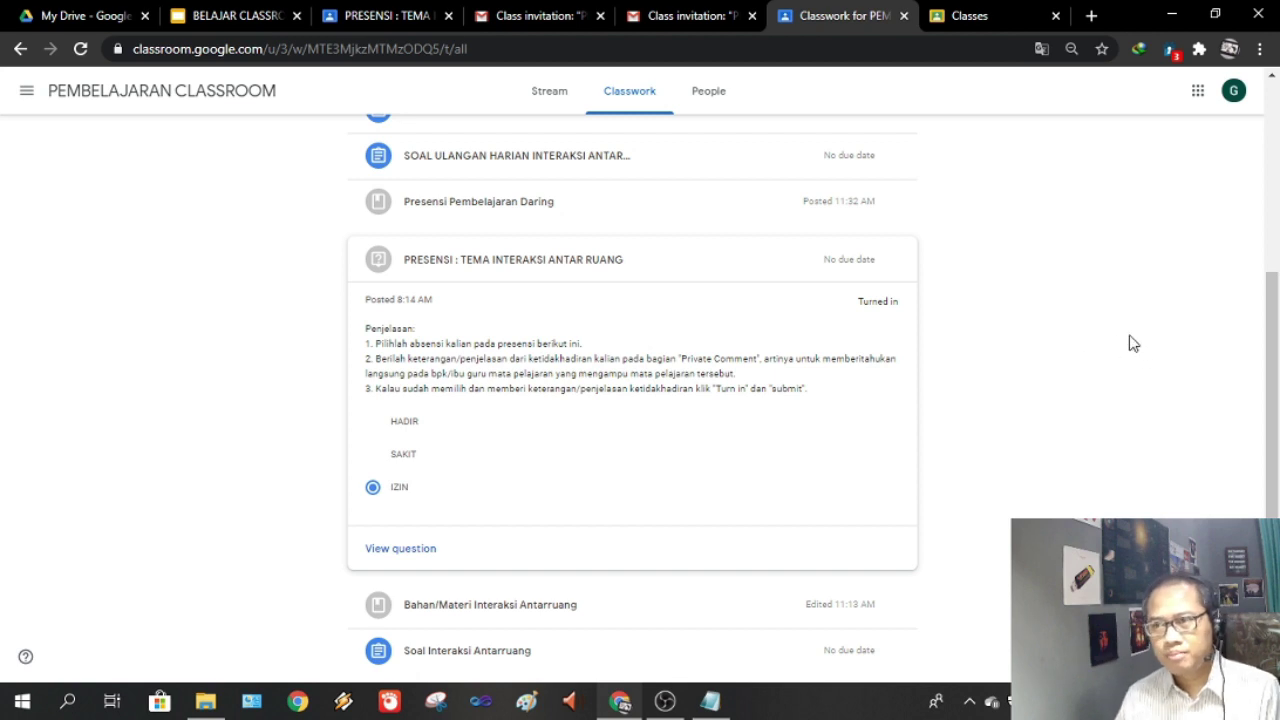
scroll(1124, 347, "up", 3)
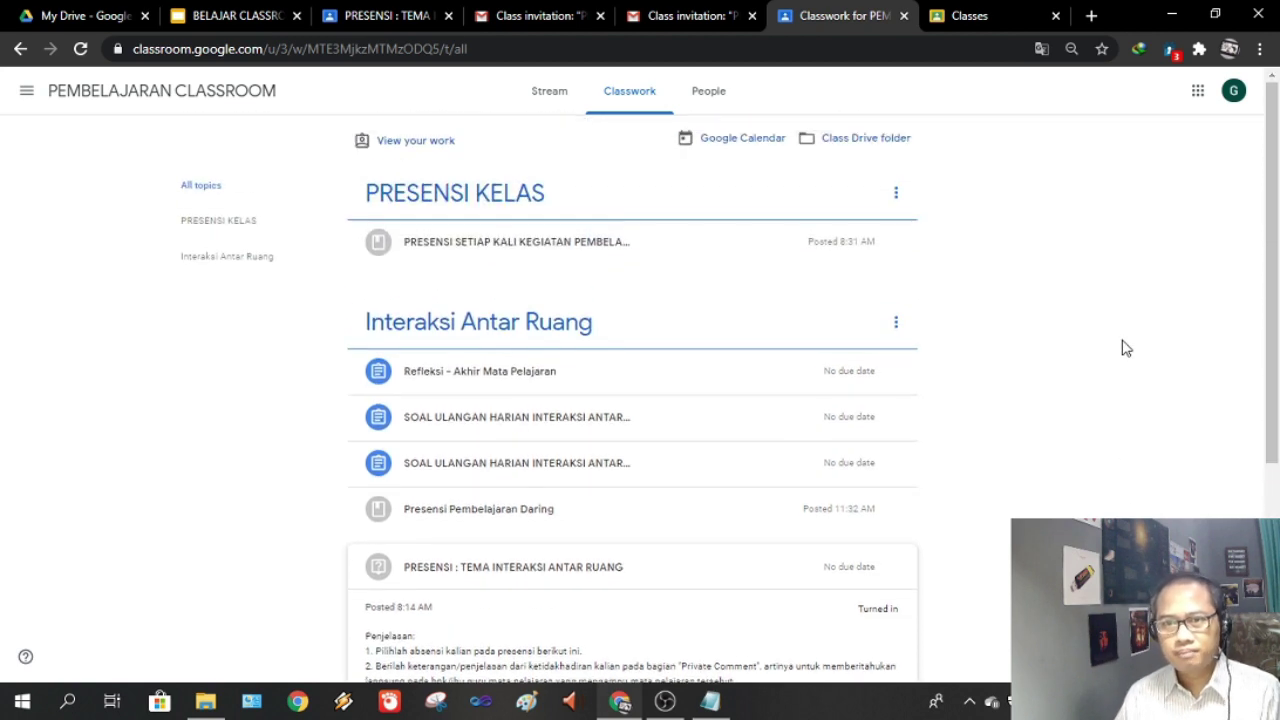
scroll(1124, 347, "down", 3)
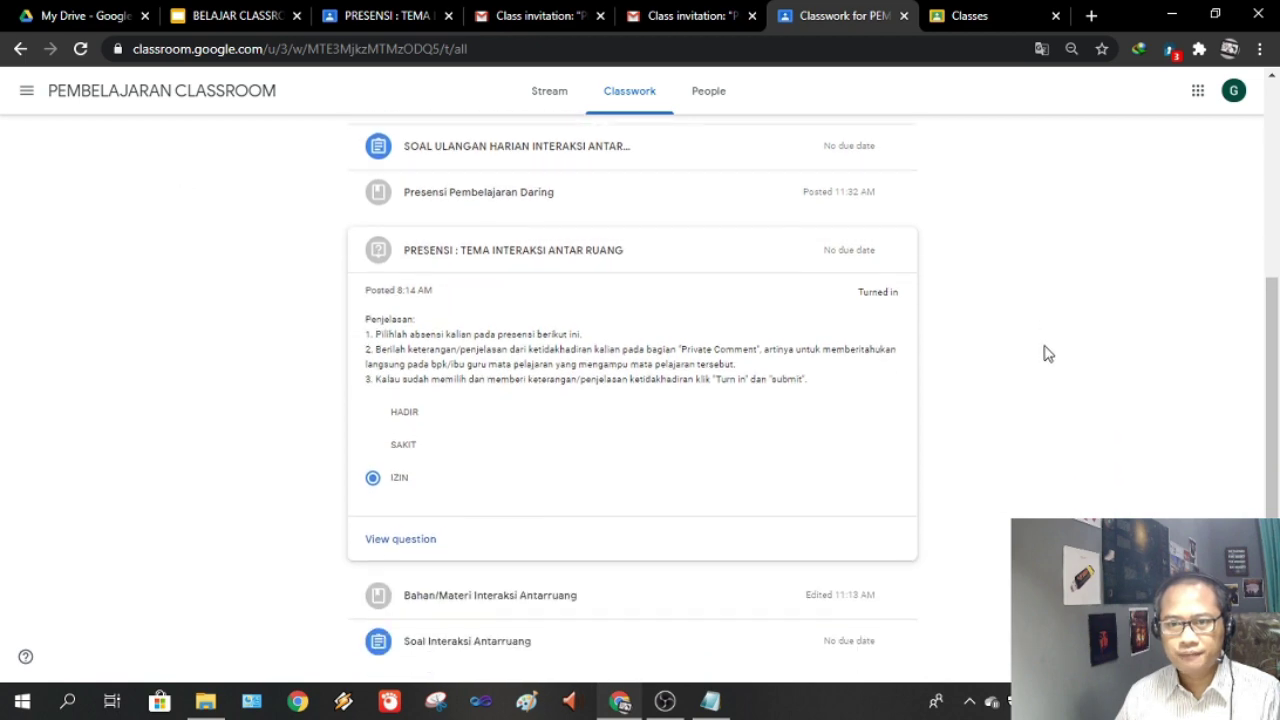
scroll(1040, 365, "up", 1)
Open the Interaksi Antar Ruang topic in the teacher's Classwork and review its assignments, materials and attendance question
left_click(385, 15)
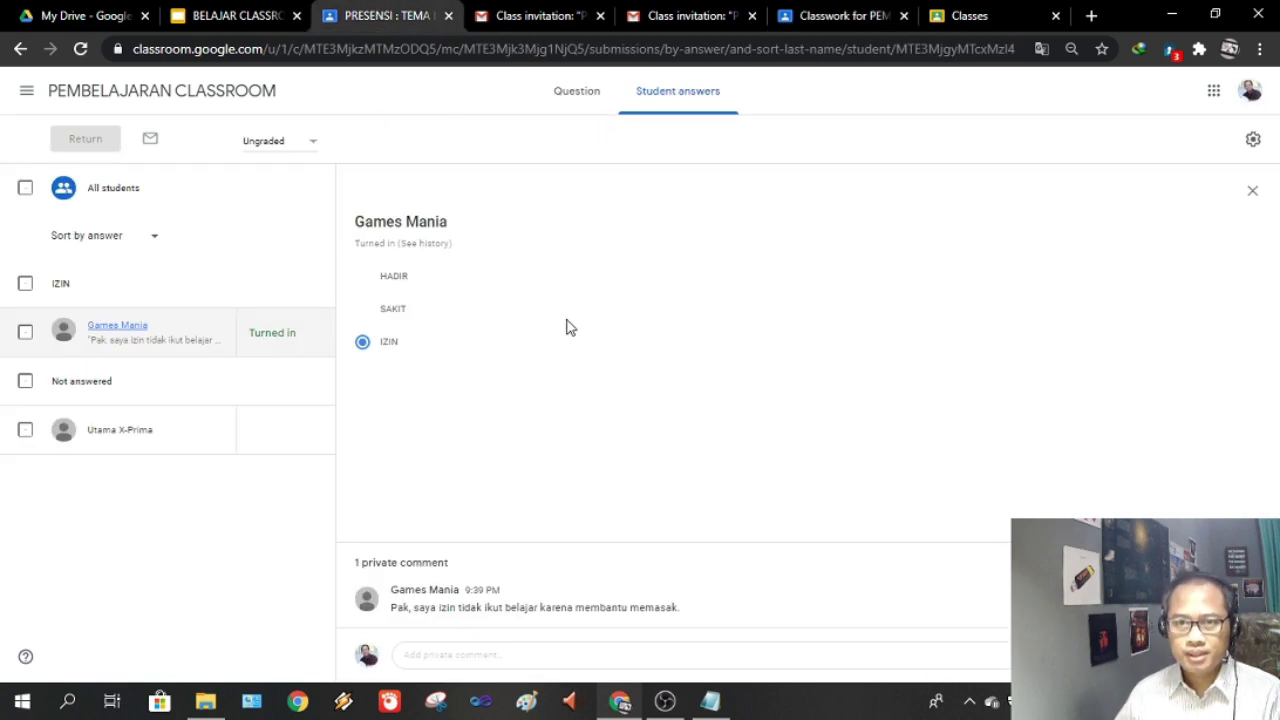
left_click(134, 92)
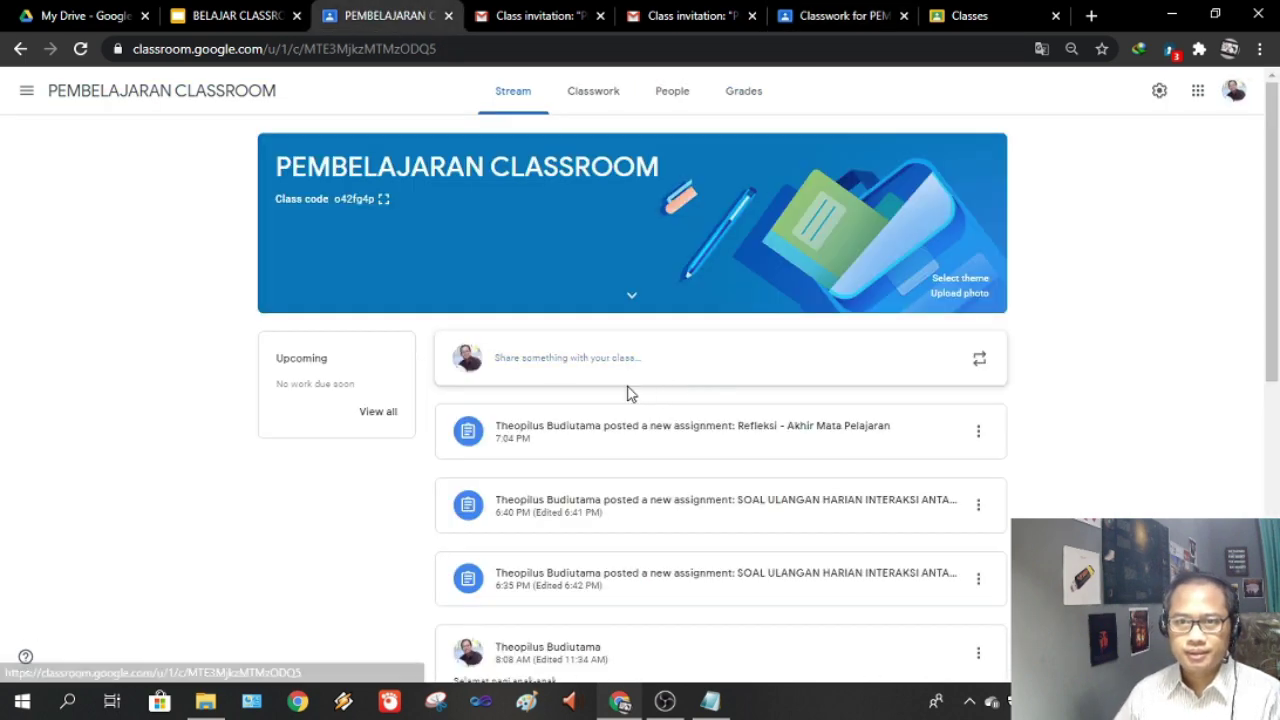
left_click(607, 95)
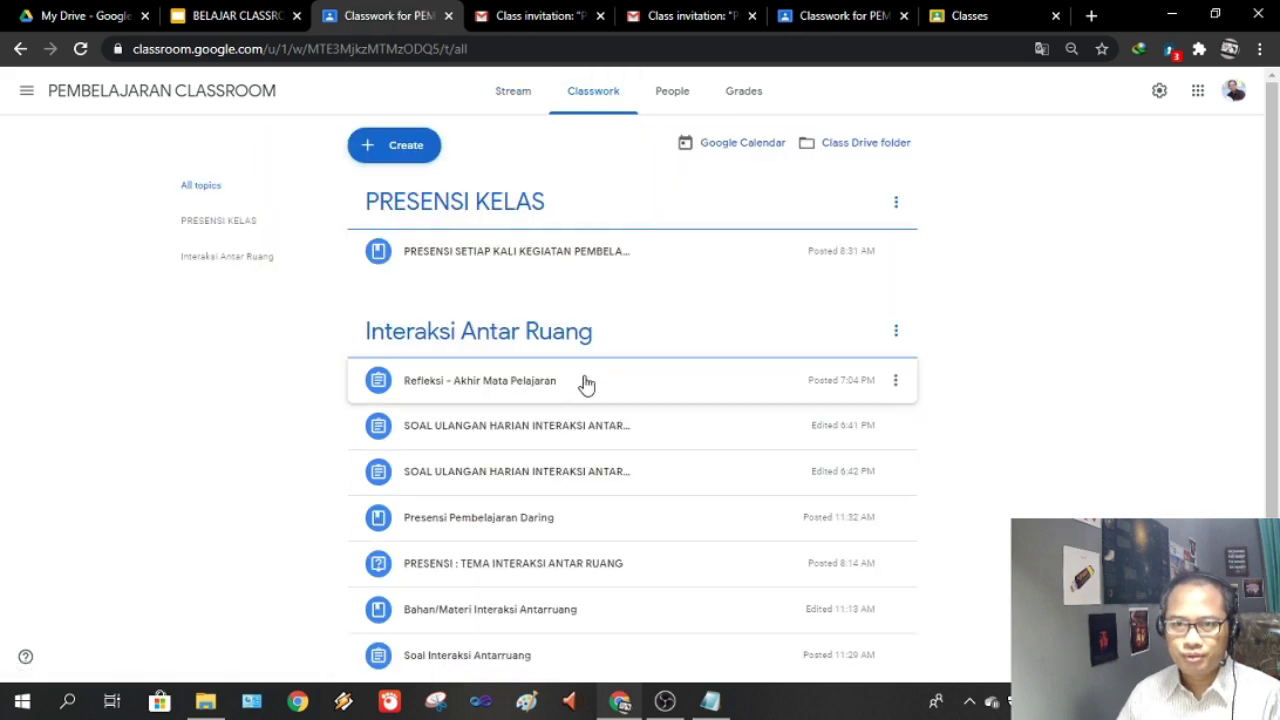
left_click(485, 335)
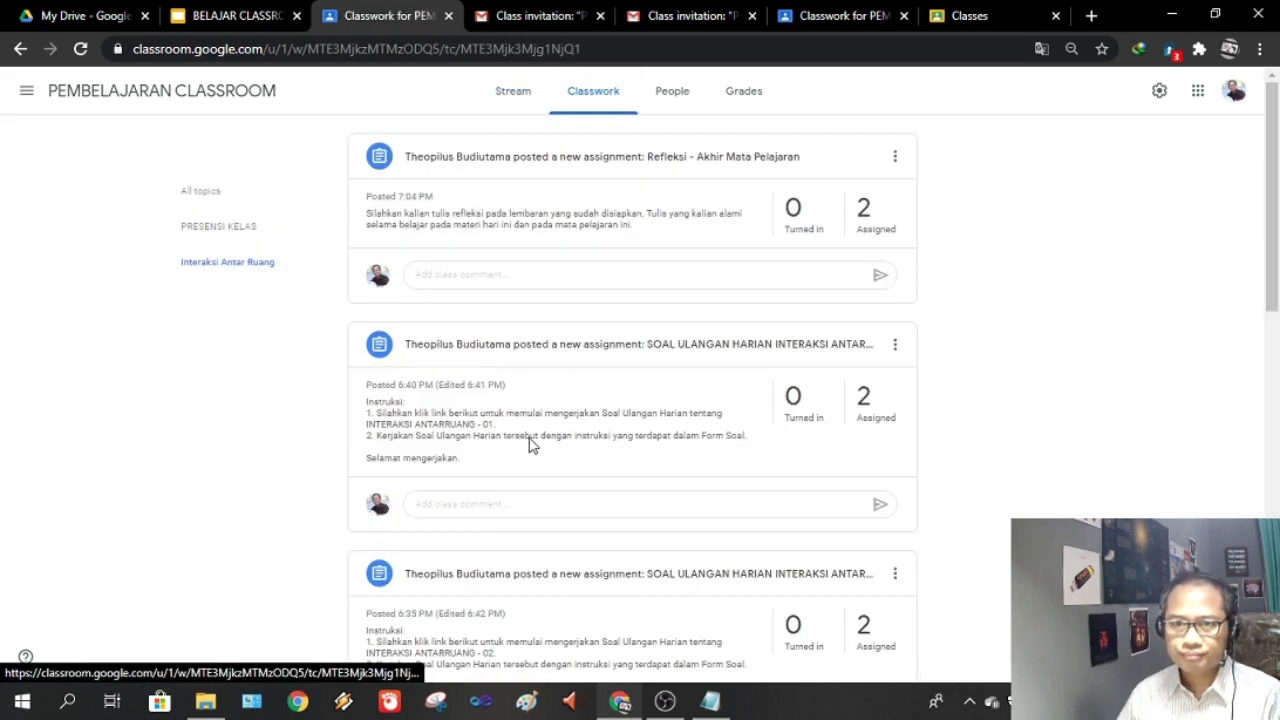
scroll(498, 404, "down", 3)
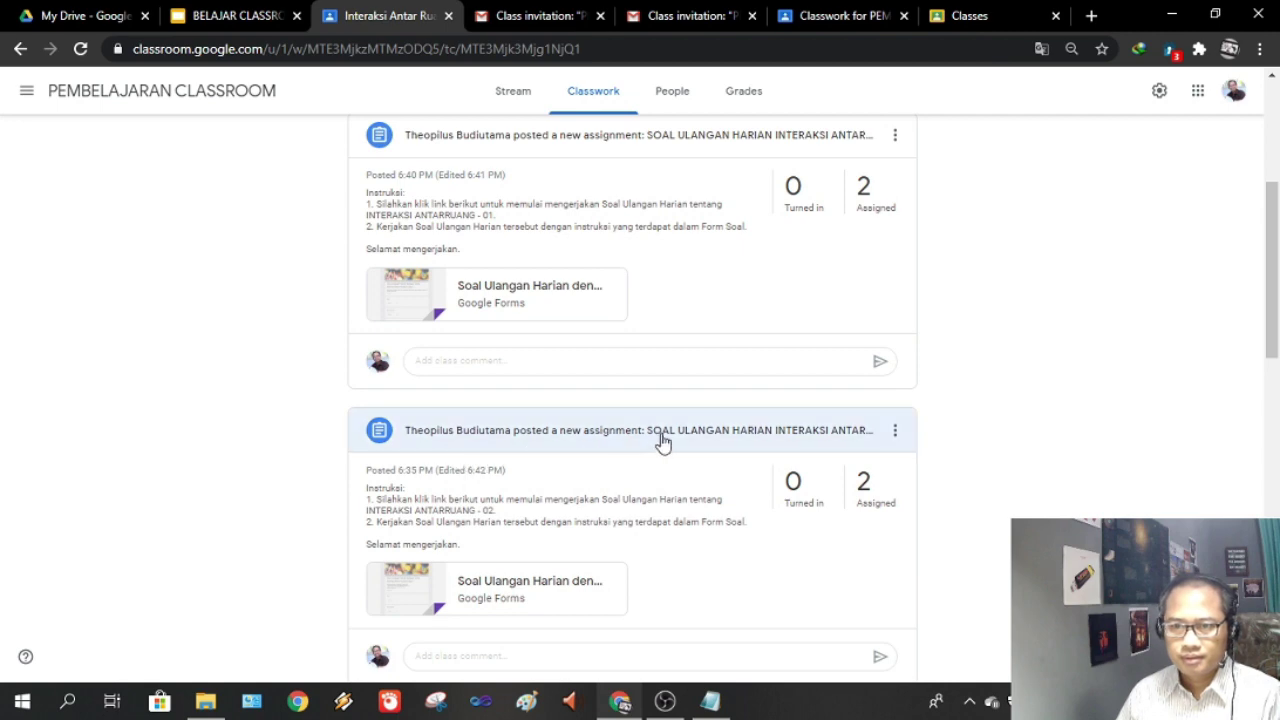
scroll(645, 430, "up", 1)
scroll(563, 320, "down", 4)
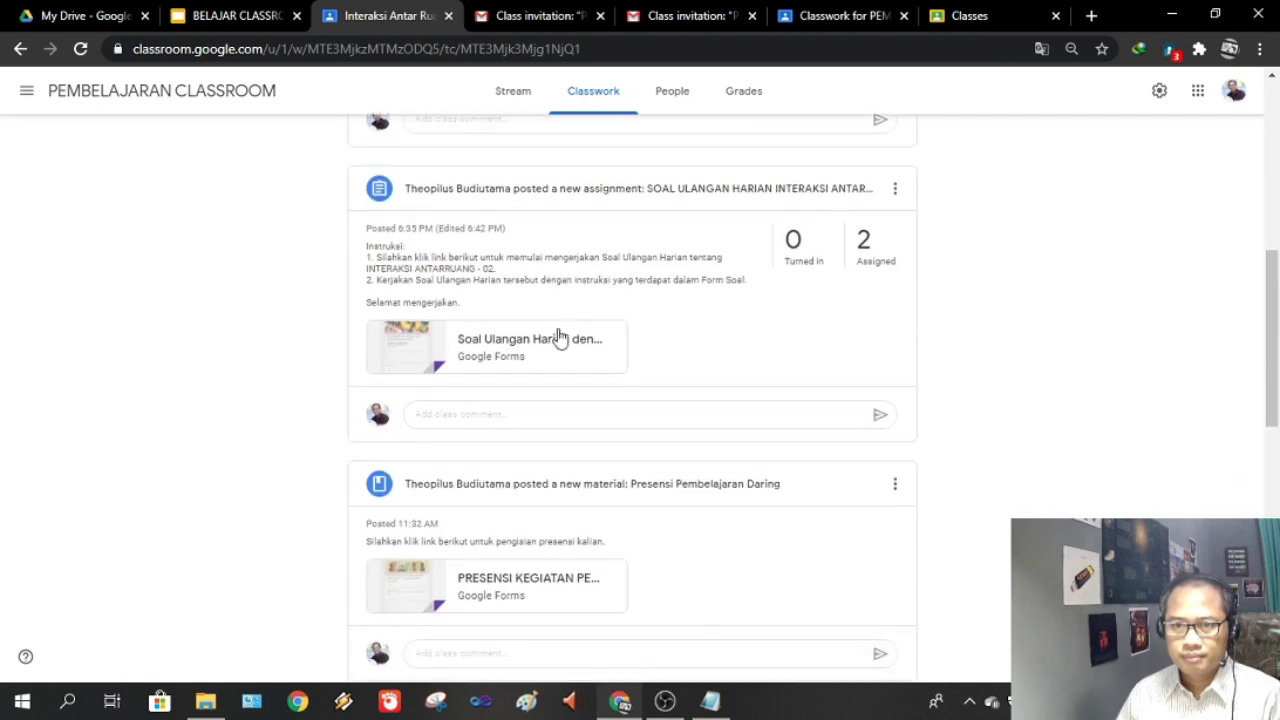
scroll(558, 464, "down", 5)
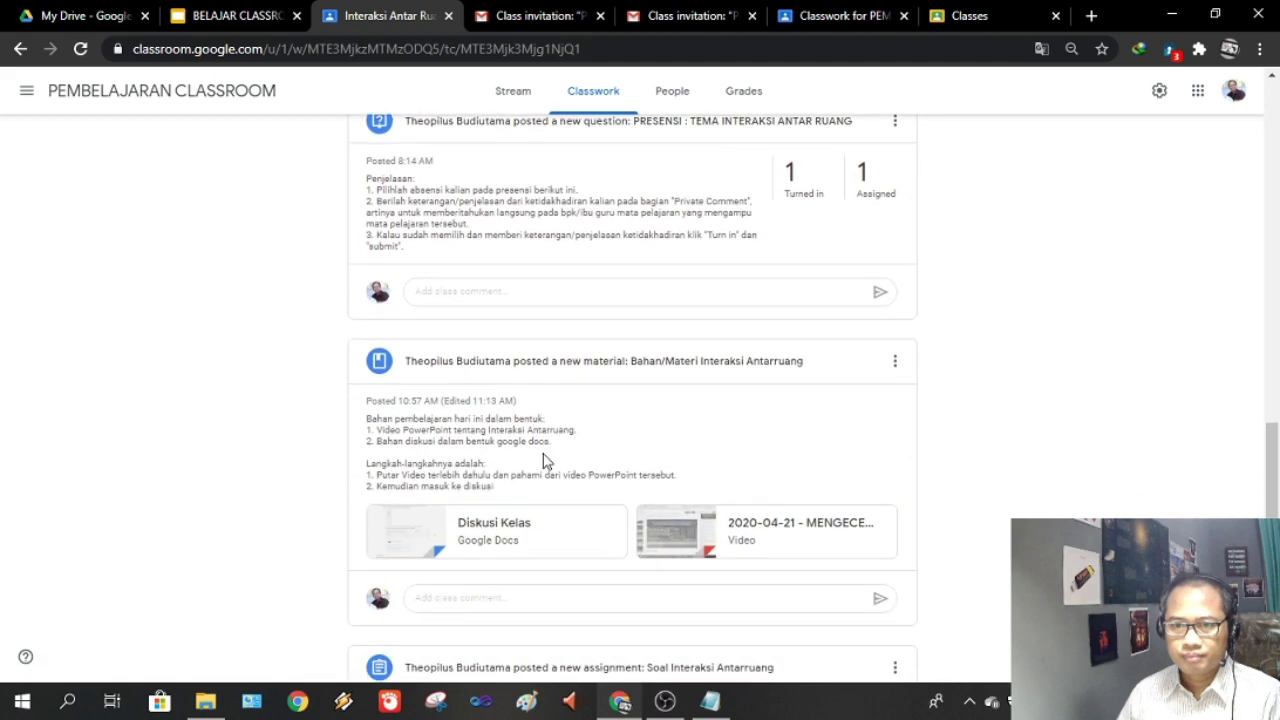
scroll(559, 436, "down", 2)
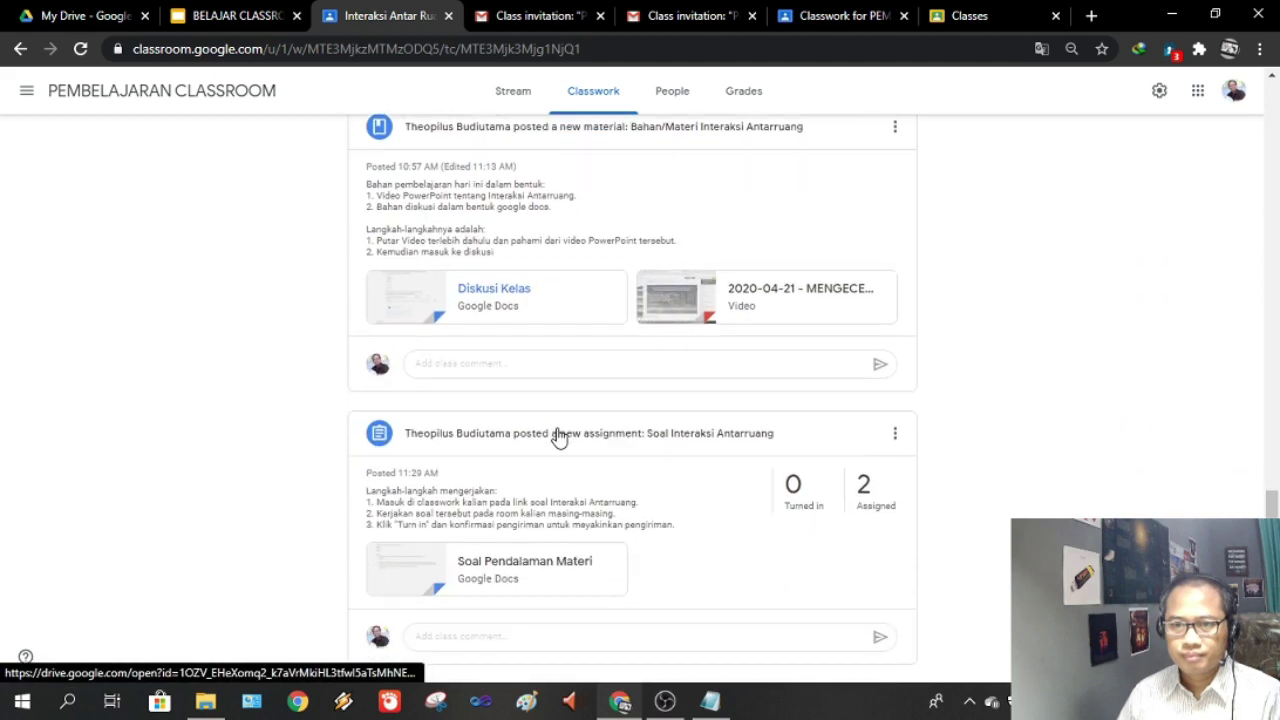
scroll(559, 436, "up", 12)
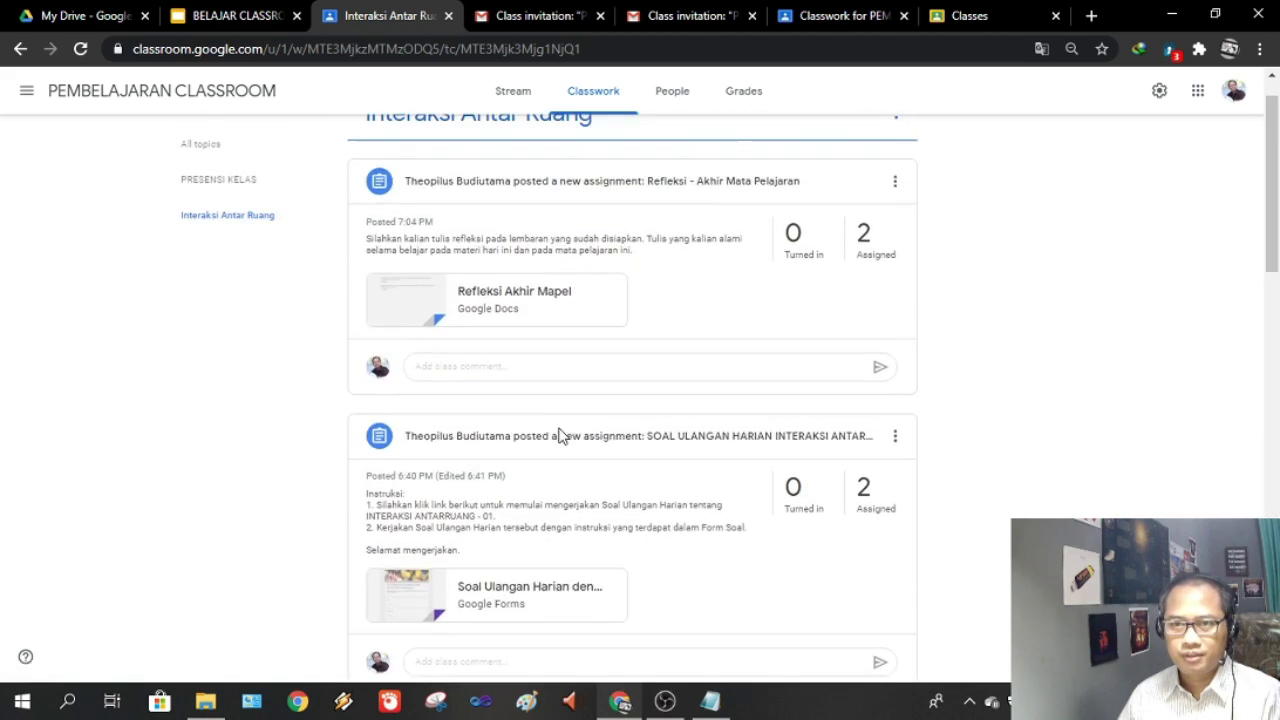
scroll(559, 436, "up", 1)
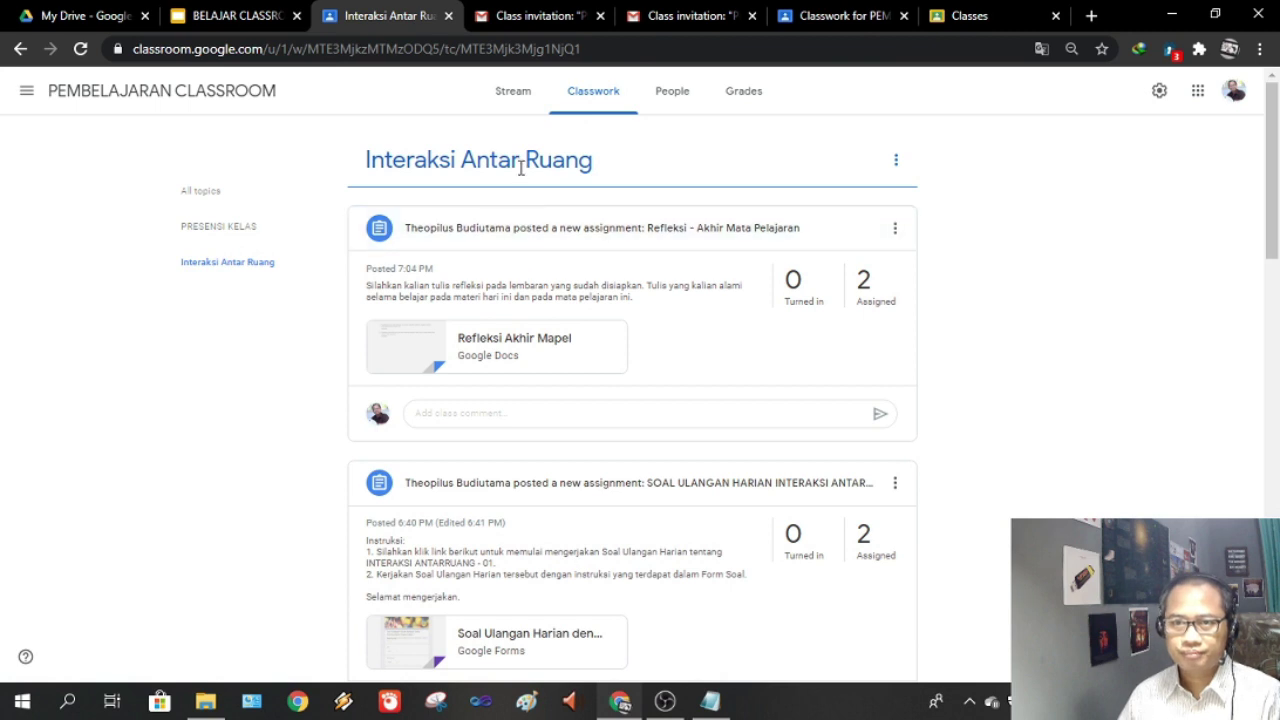
Return to the teacher's full Classwork list and open the Presensi Pembelajaran Daring material's detail page
left_click(590, 92)
scroll(620, 400, "down", 1)
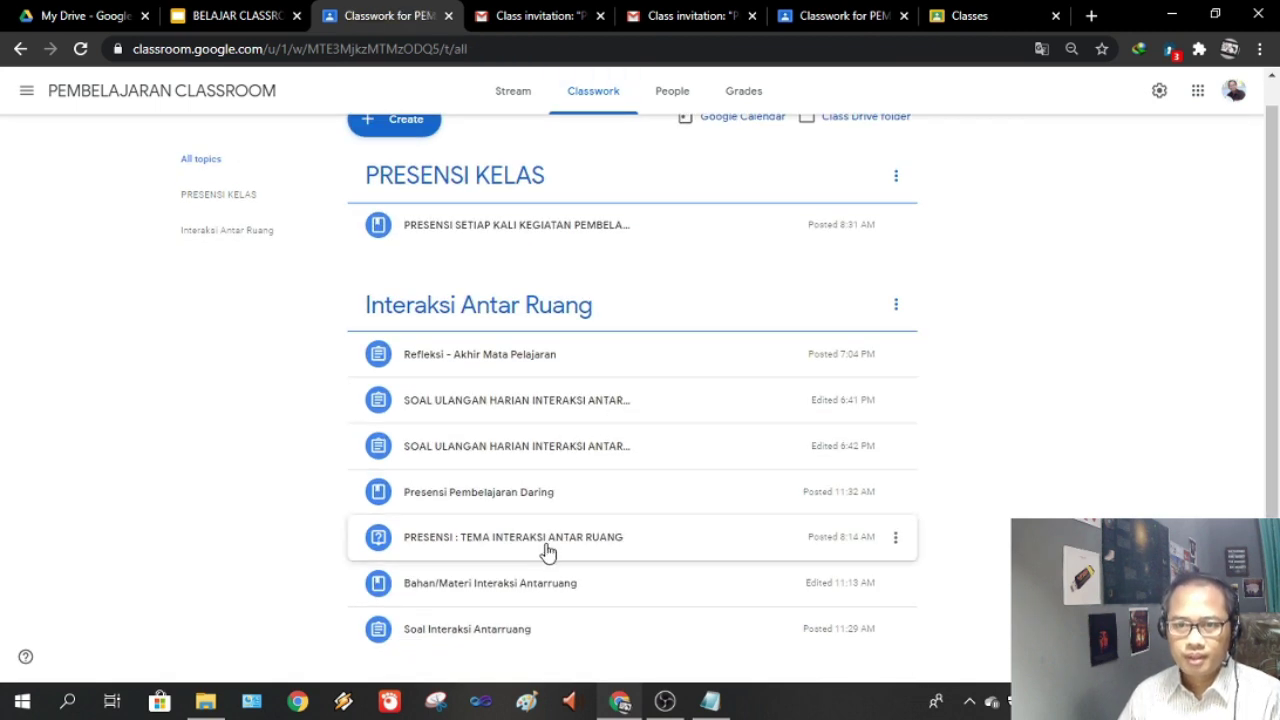
left_click(497, 500)
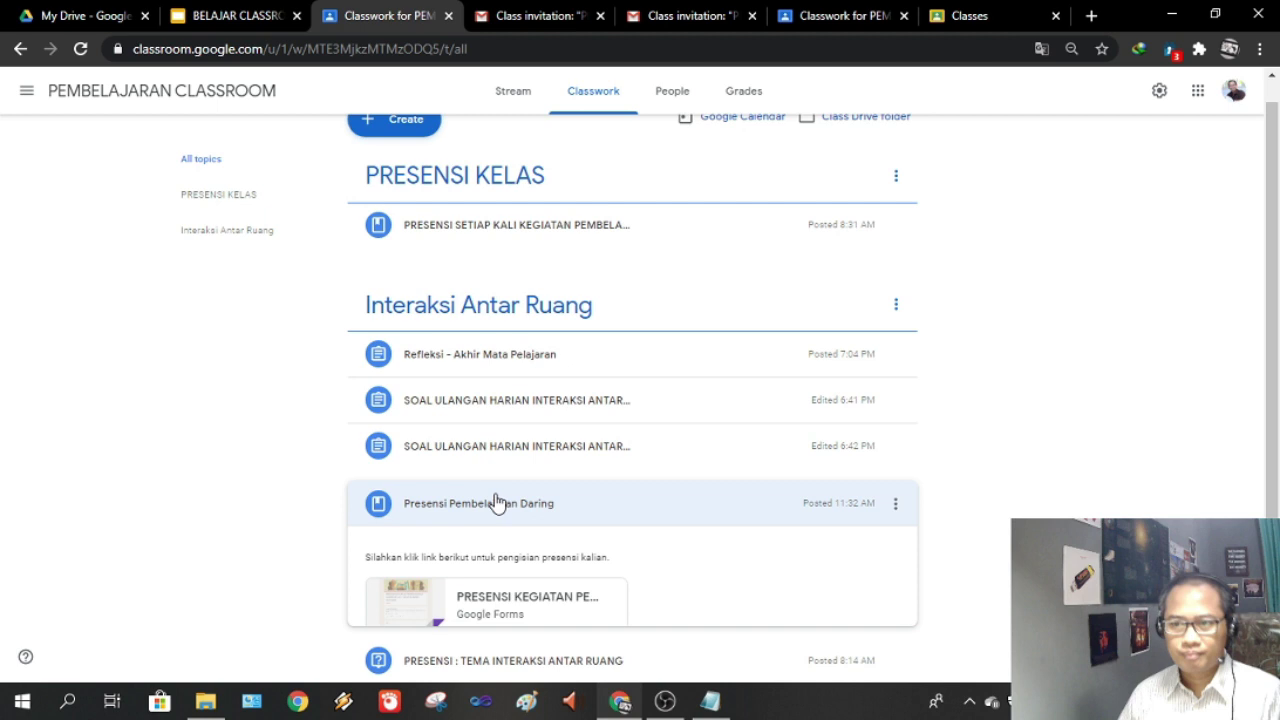
scroll(500, 520, "down", 2)
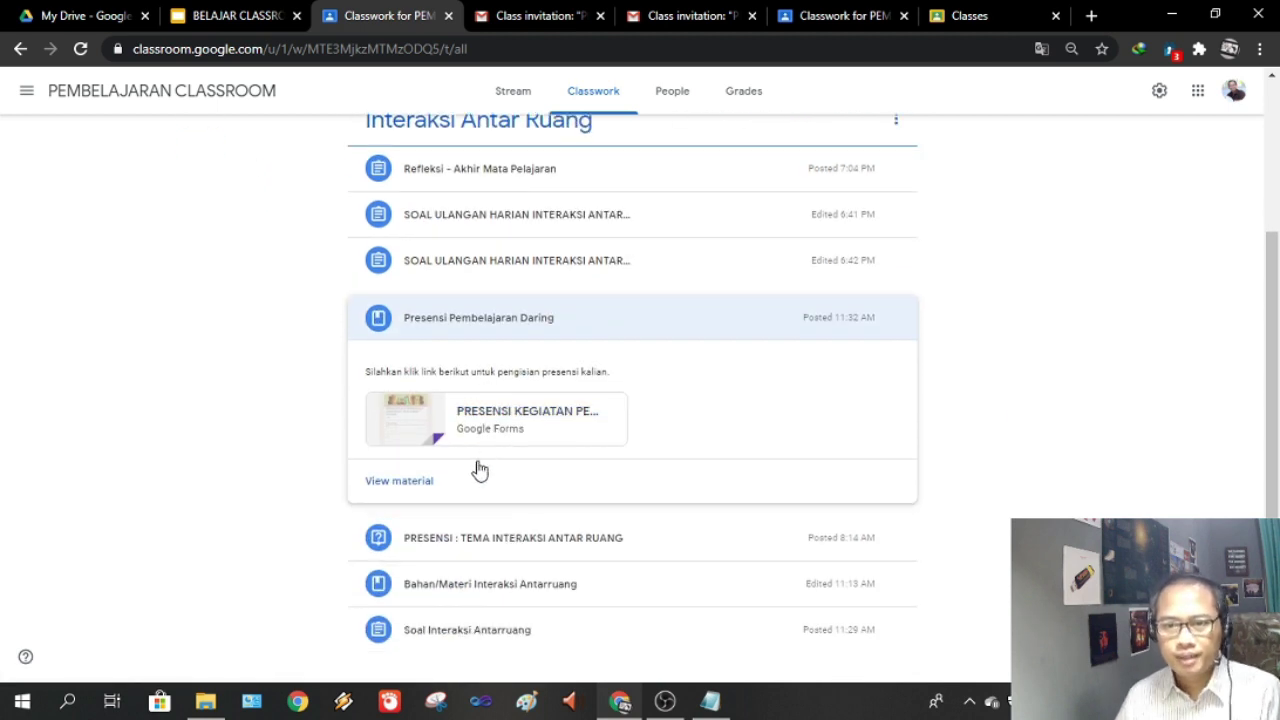
left_click(410, 488)
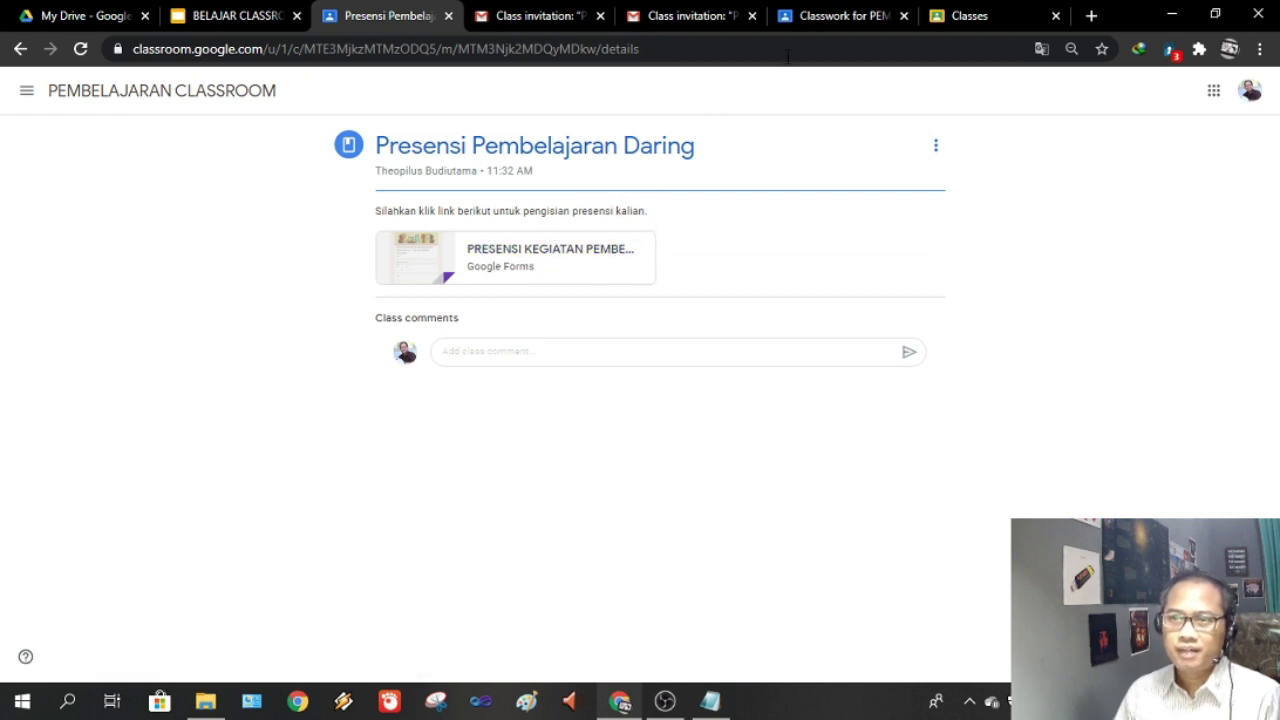
Point out Presensi Pembelajaran Daring in the student's Classwork, and switch to the BELAJAR CLASSROOM - SISWA presentation's topic list
left_click(829, 22)
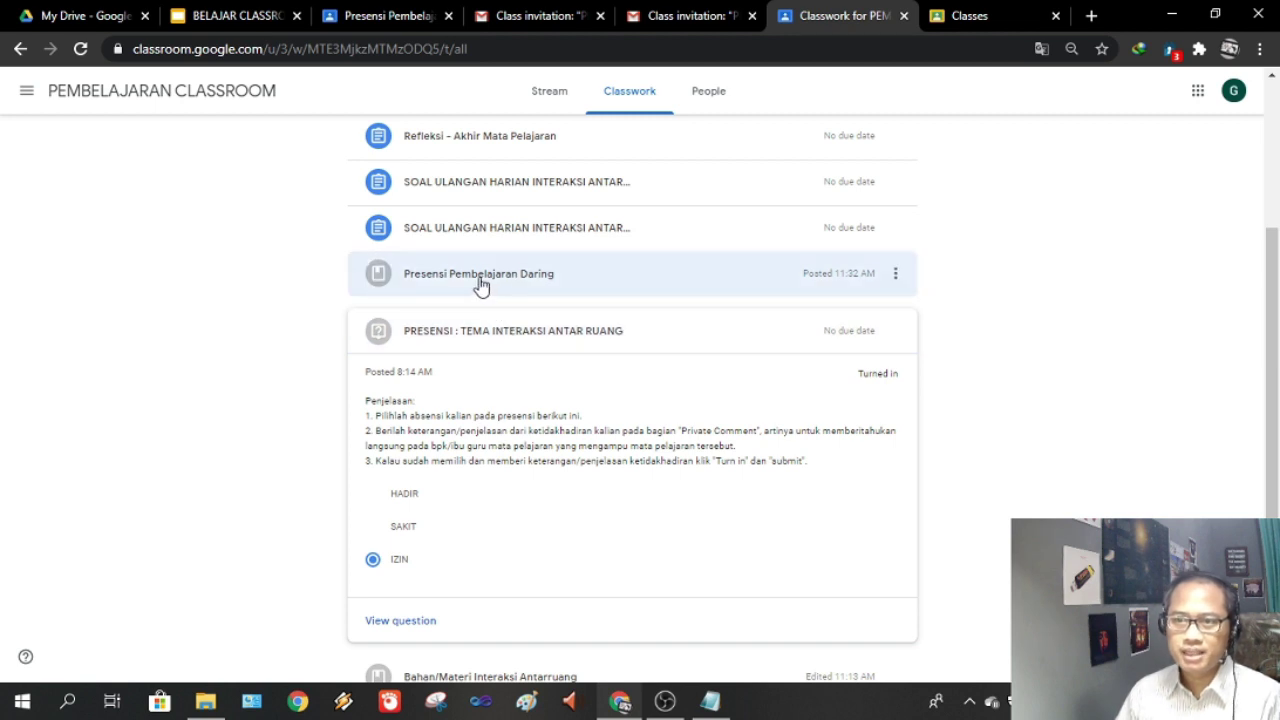
scroll(480, 285, "up", 3)
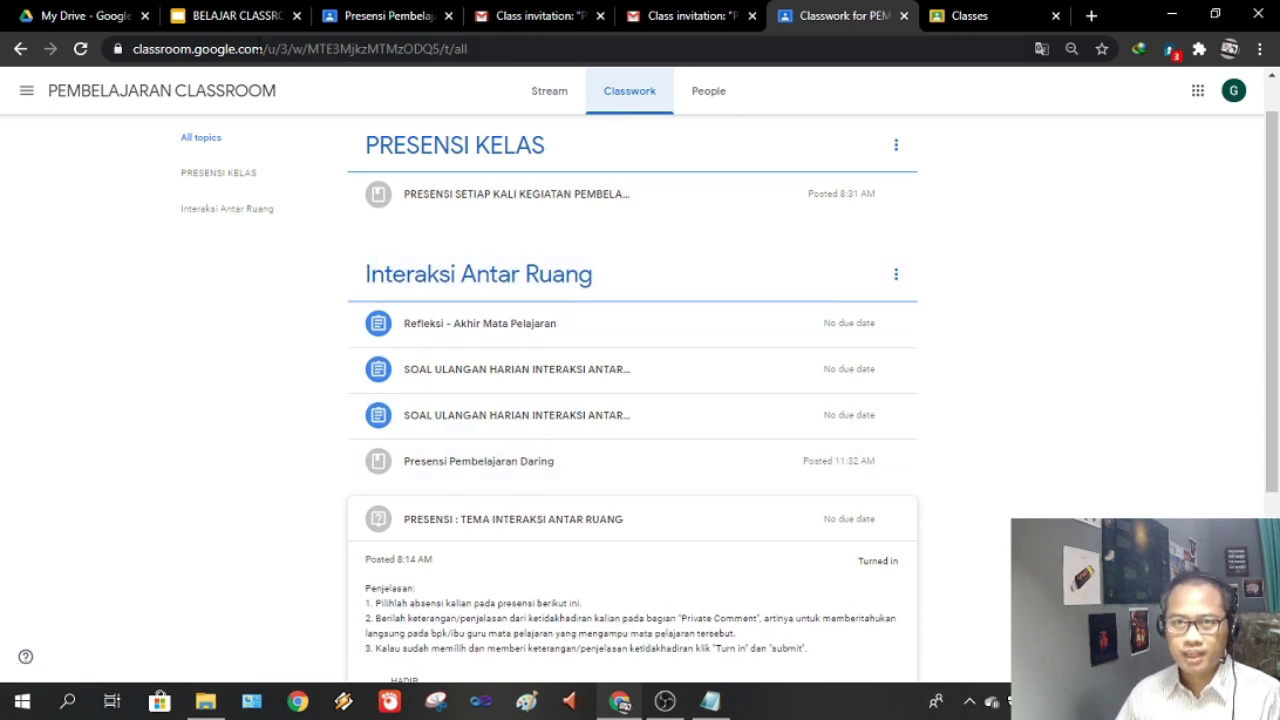
left_click(238, 16)
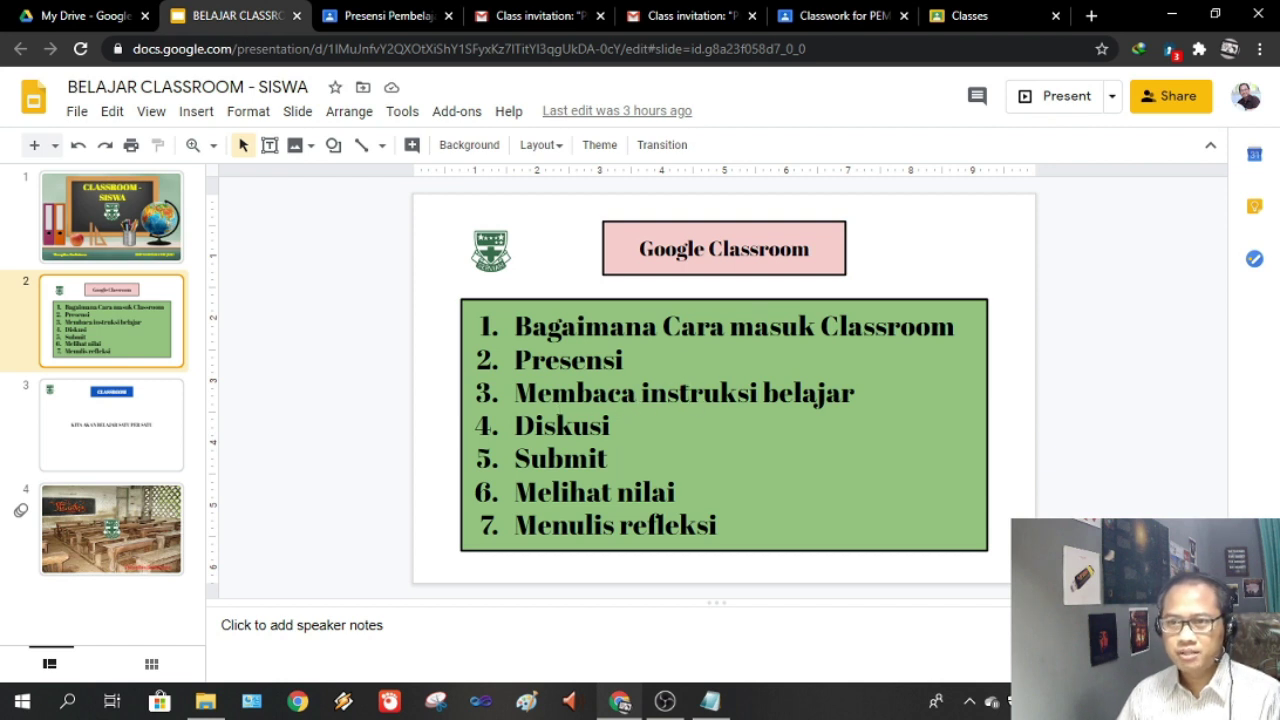
Expand Presensi Pembelajaran Daring in the student's Classwork and open its attached attendance form
left_click(830, 16)
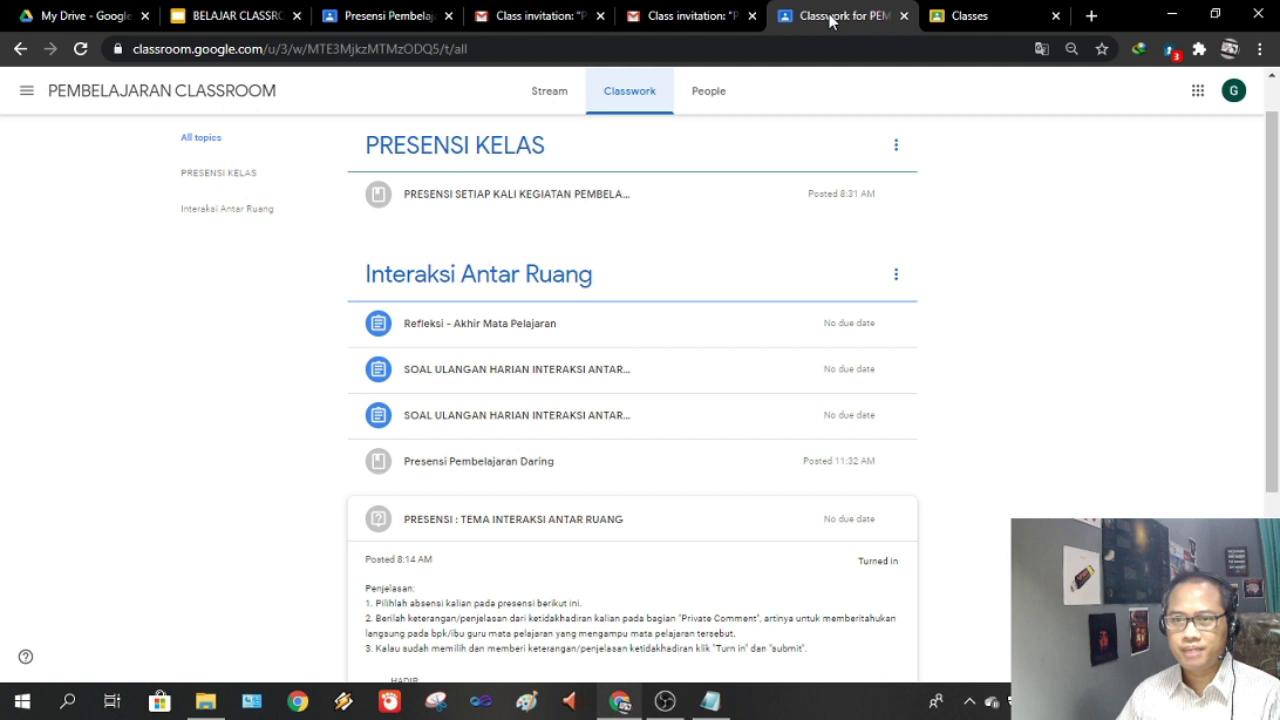
left_click(484, 473)
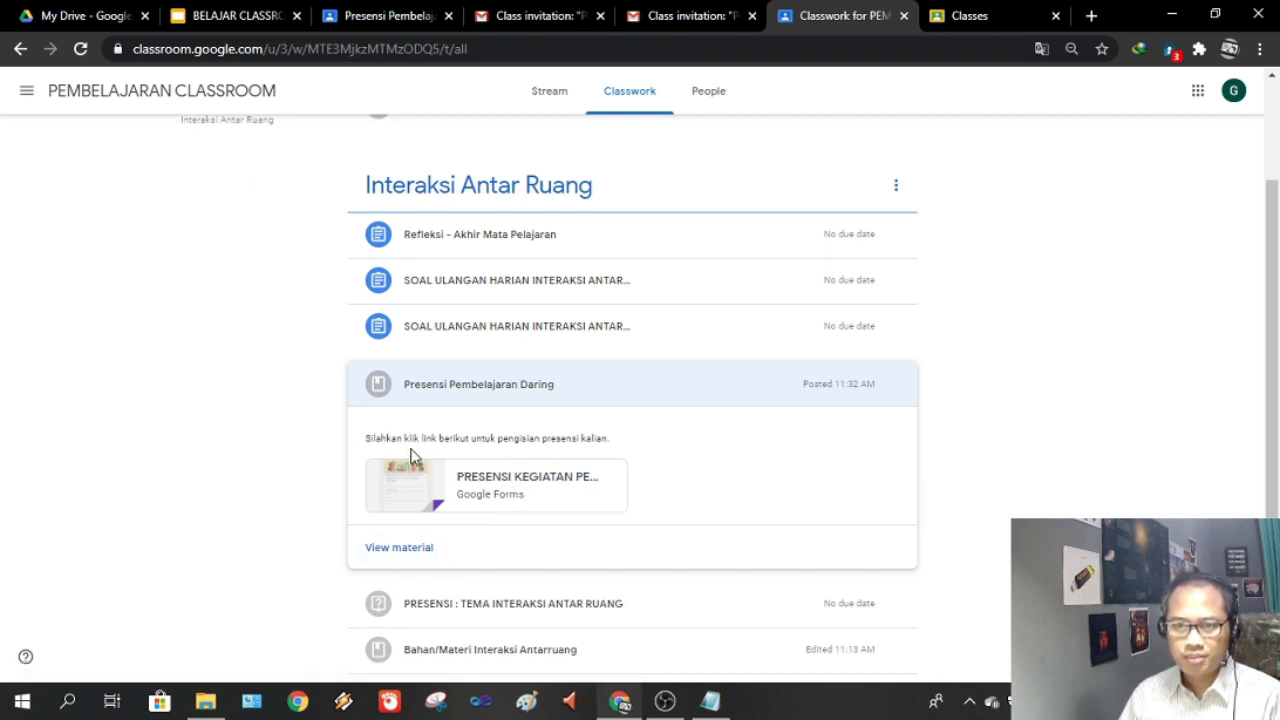
left_click(513, 486)
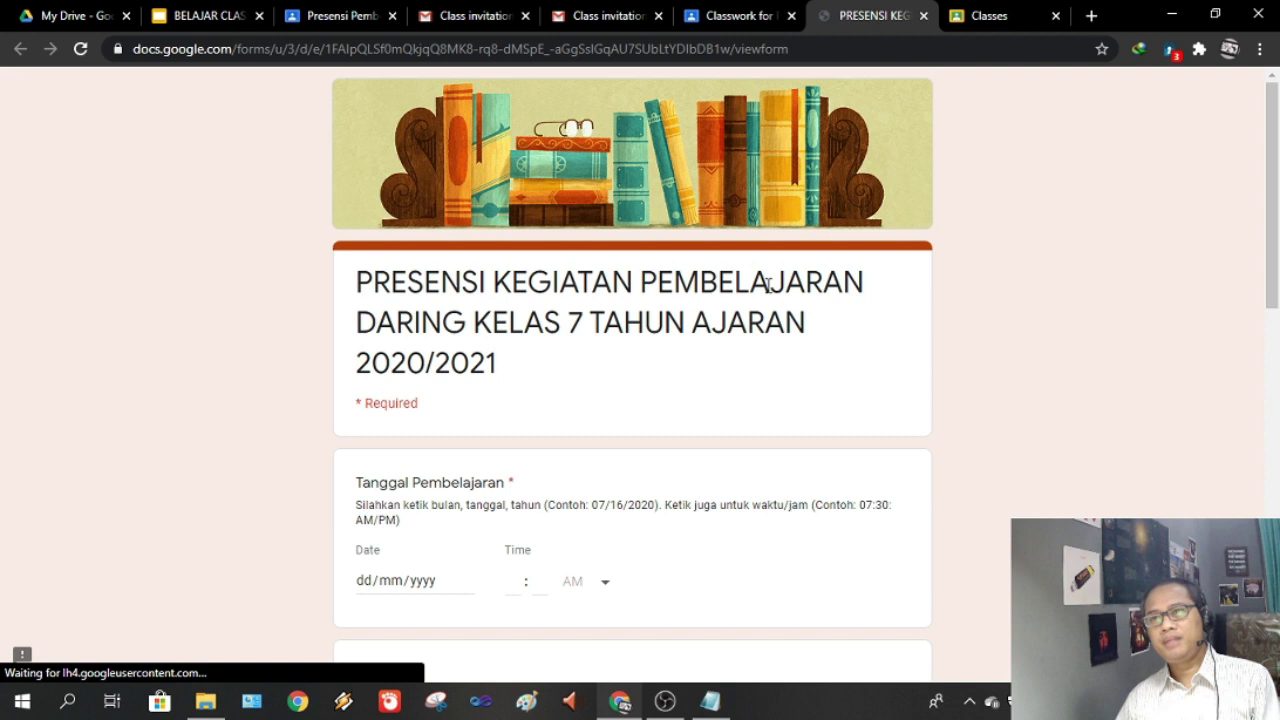
Set the Tanggal Pembelajaran date to 17/07/2020 in the attendance form
scroll(800, 270, "down", 2)
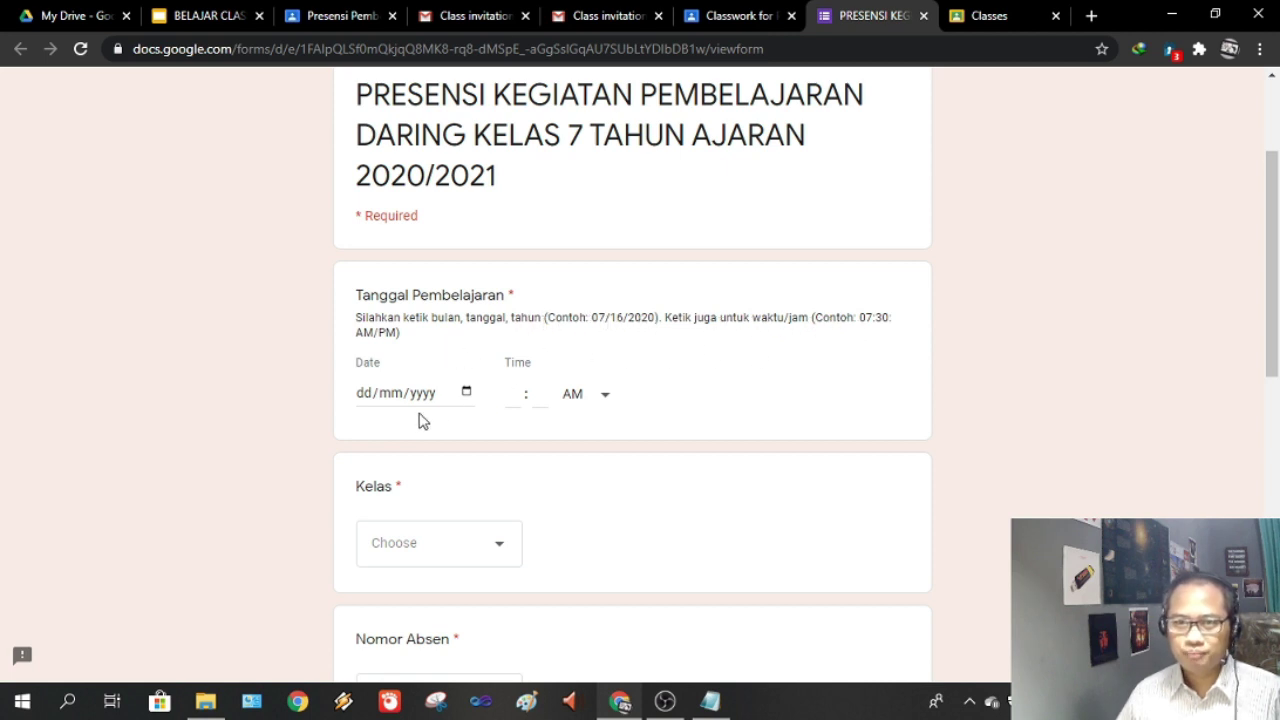
left_click(364, 394)
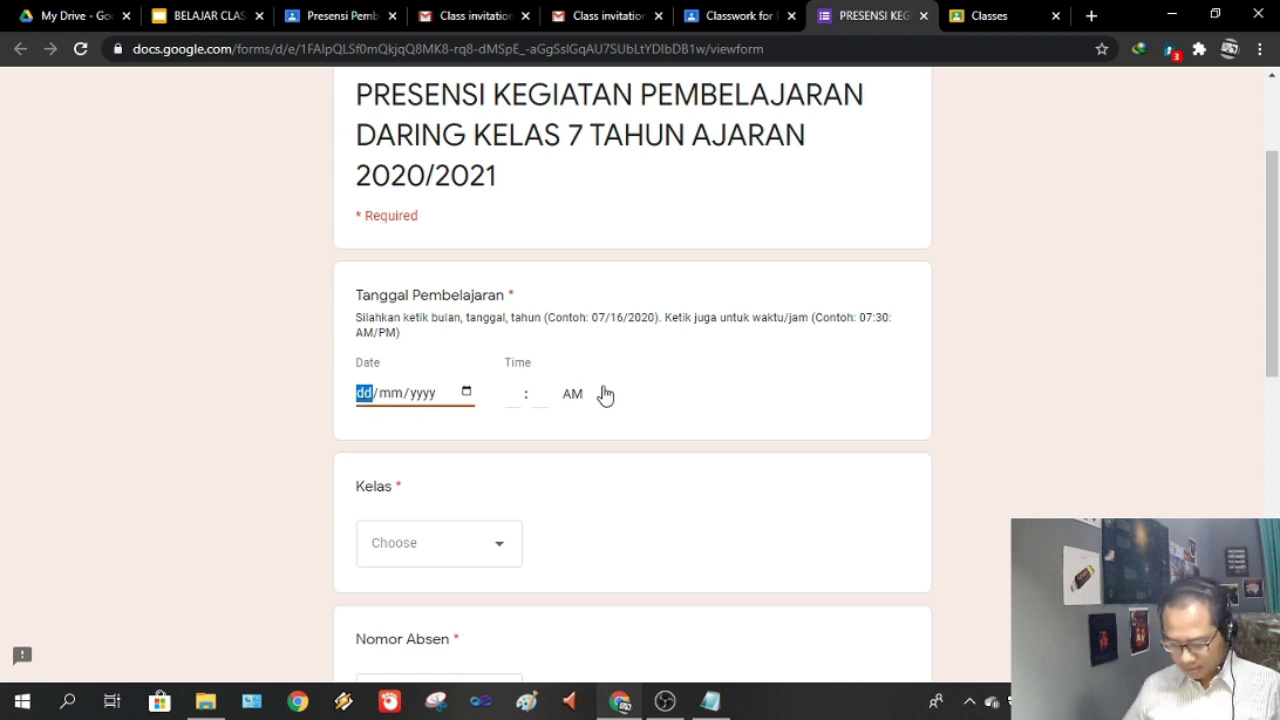
type("17/")
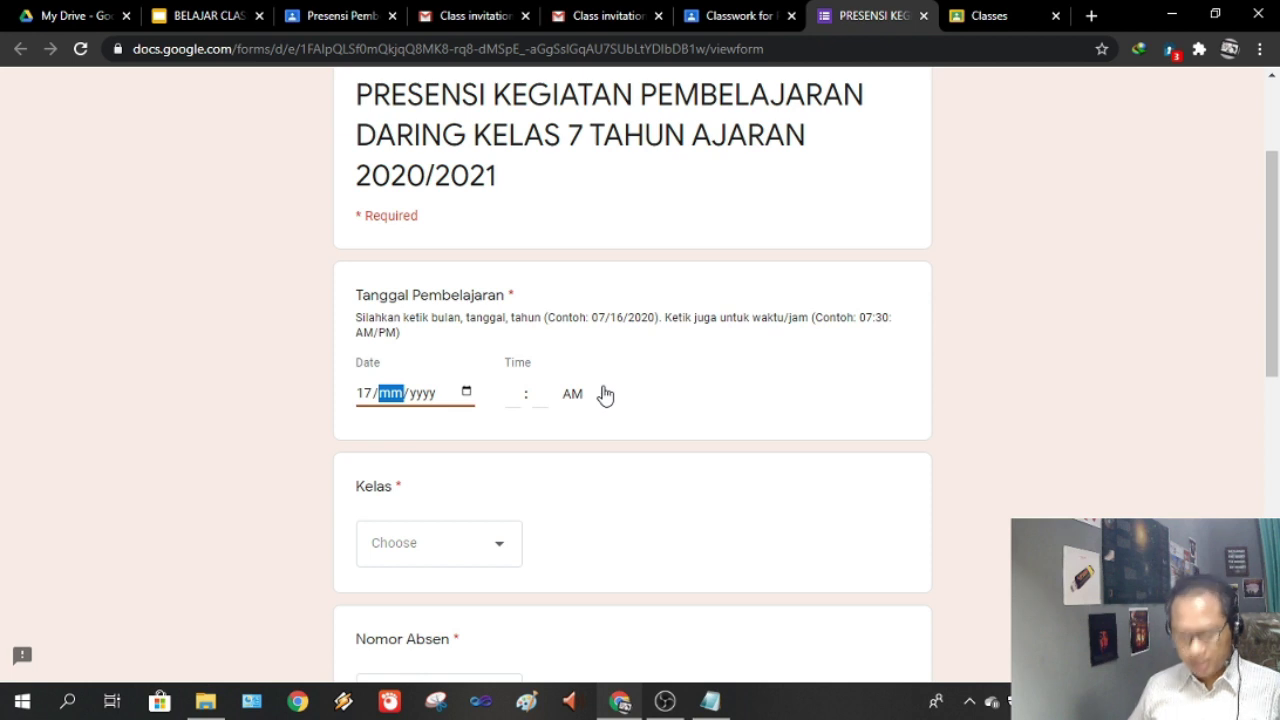
left_click(366, 396)
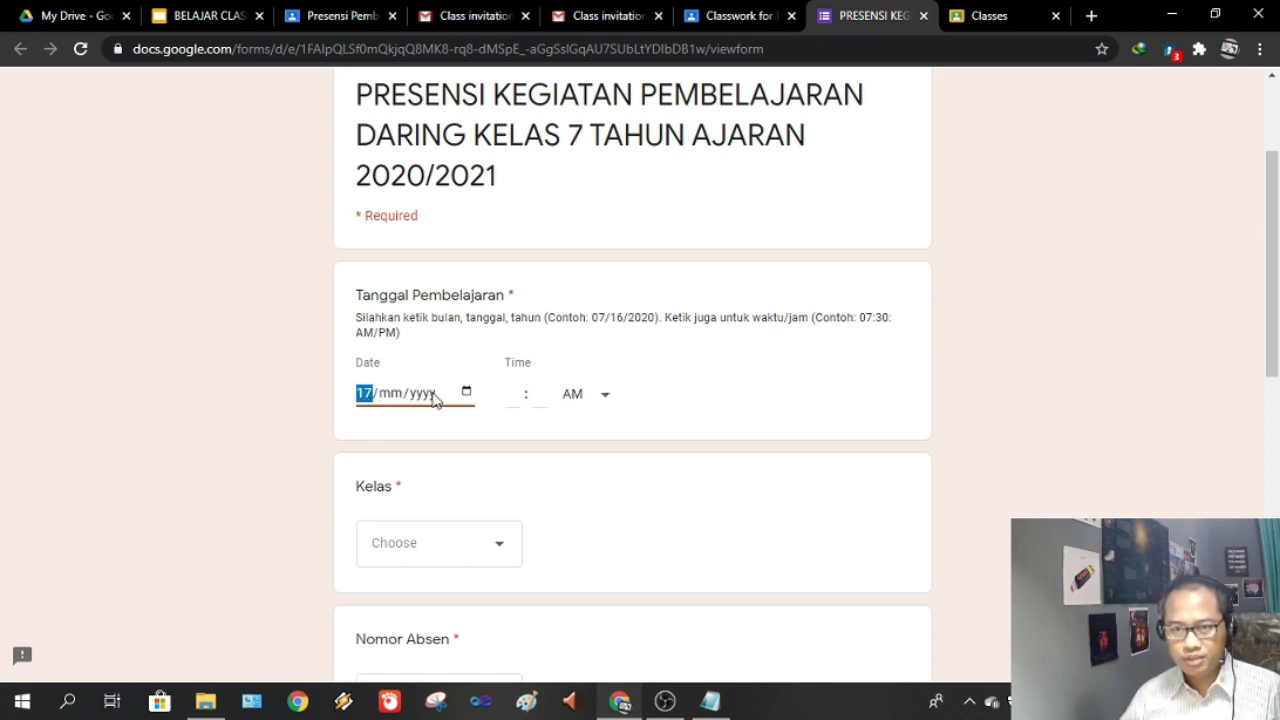
type("07")
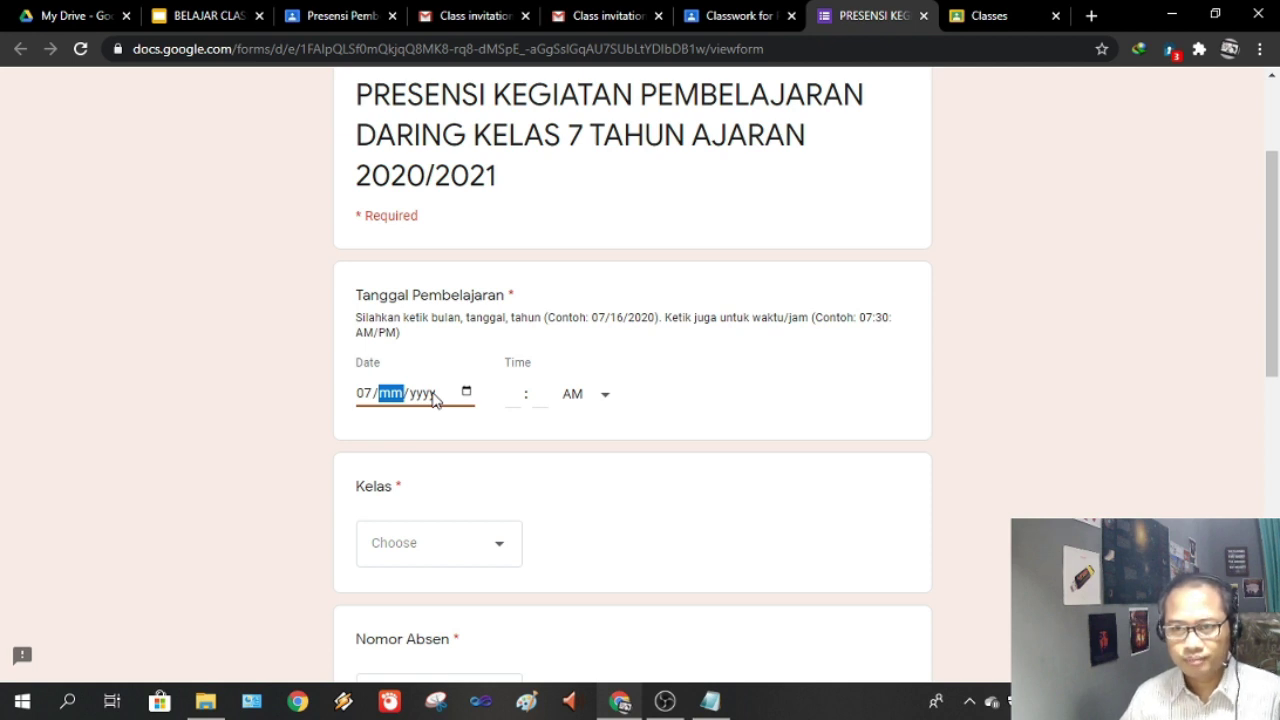
left_click(364, 396)
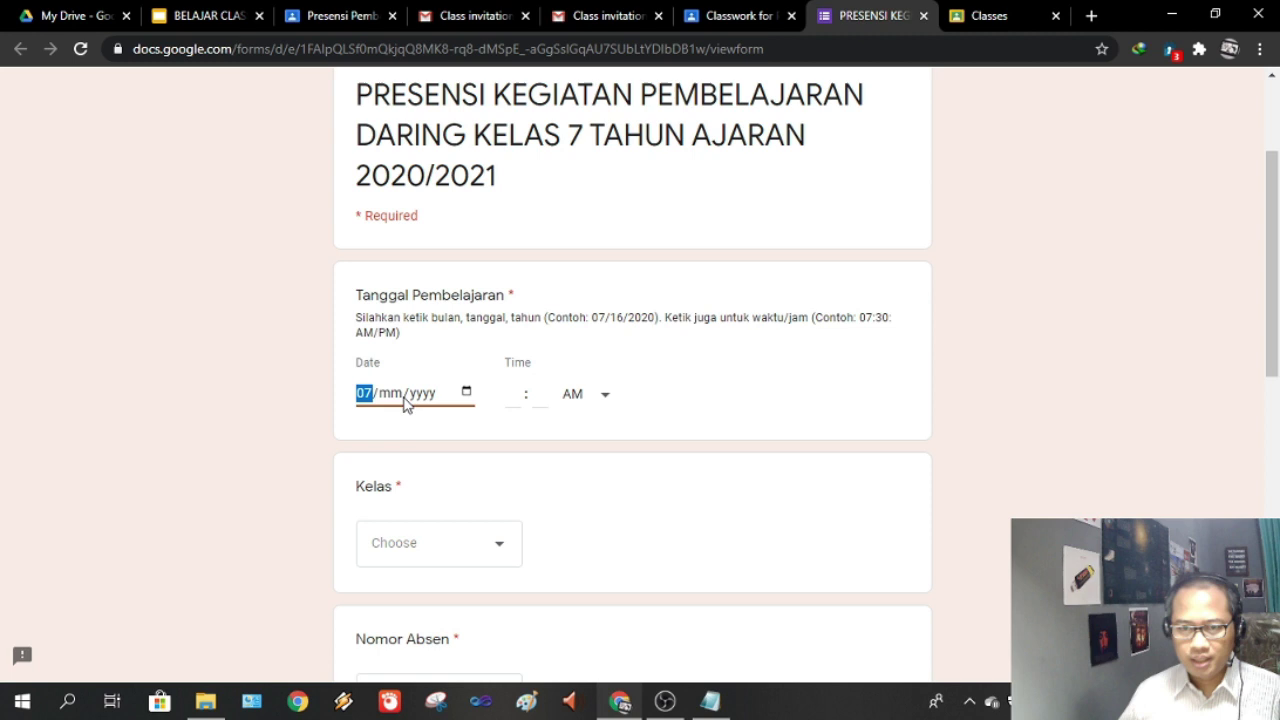
type("17/")
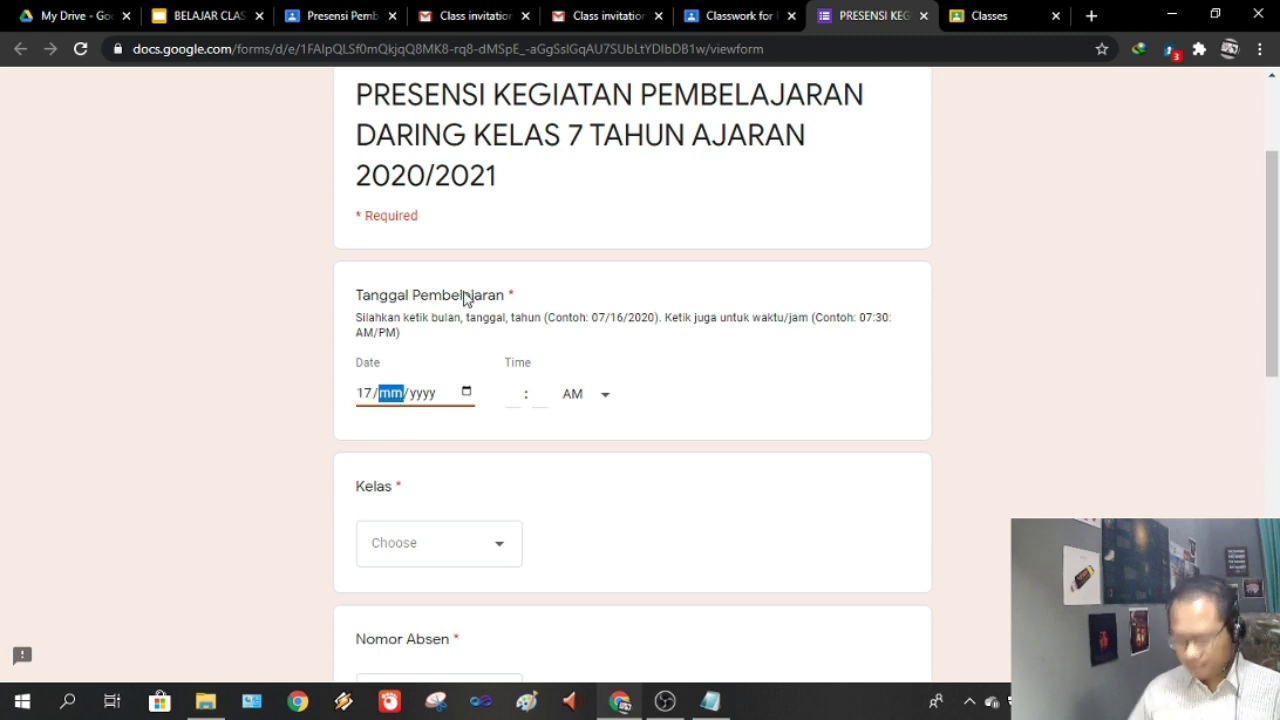
type("07/")
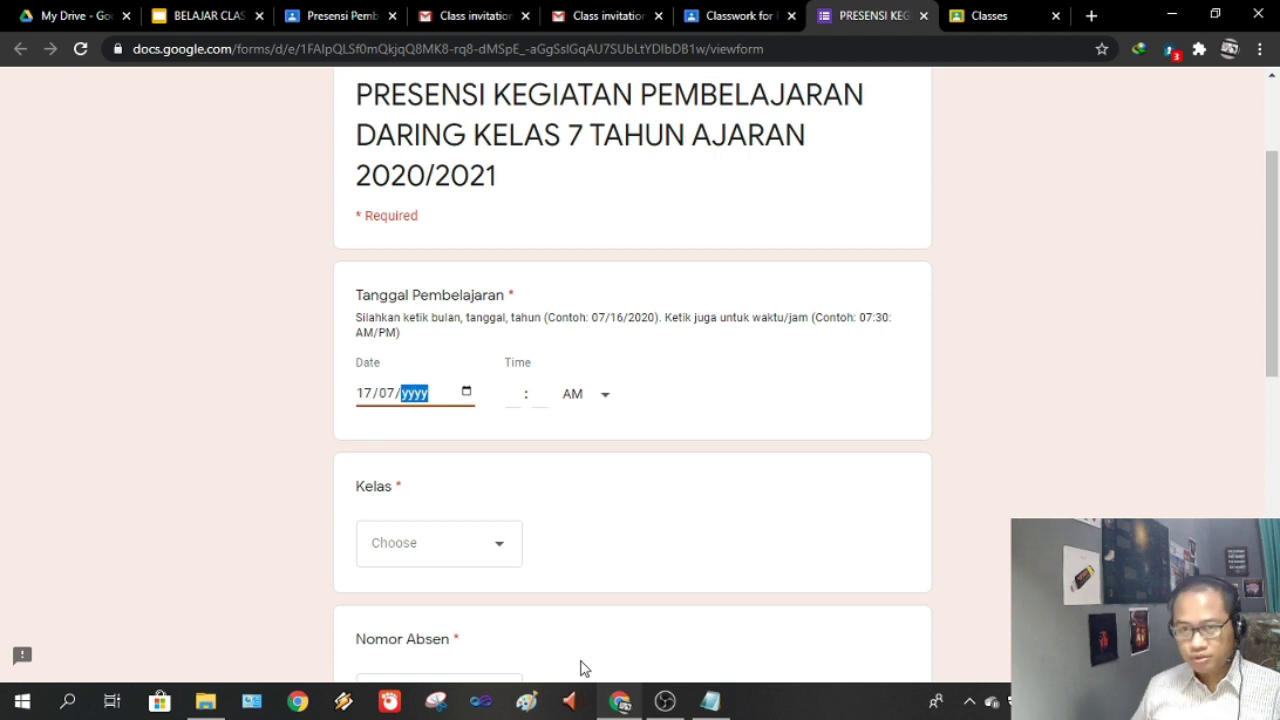
type("0002020")
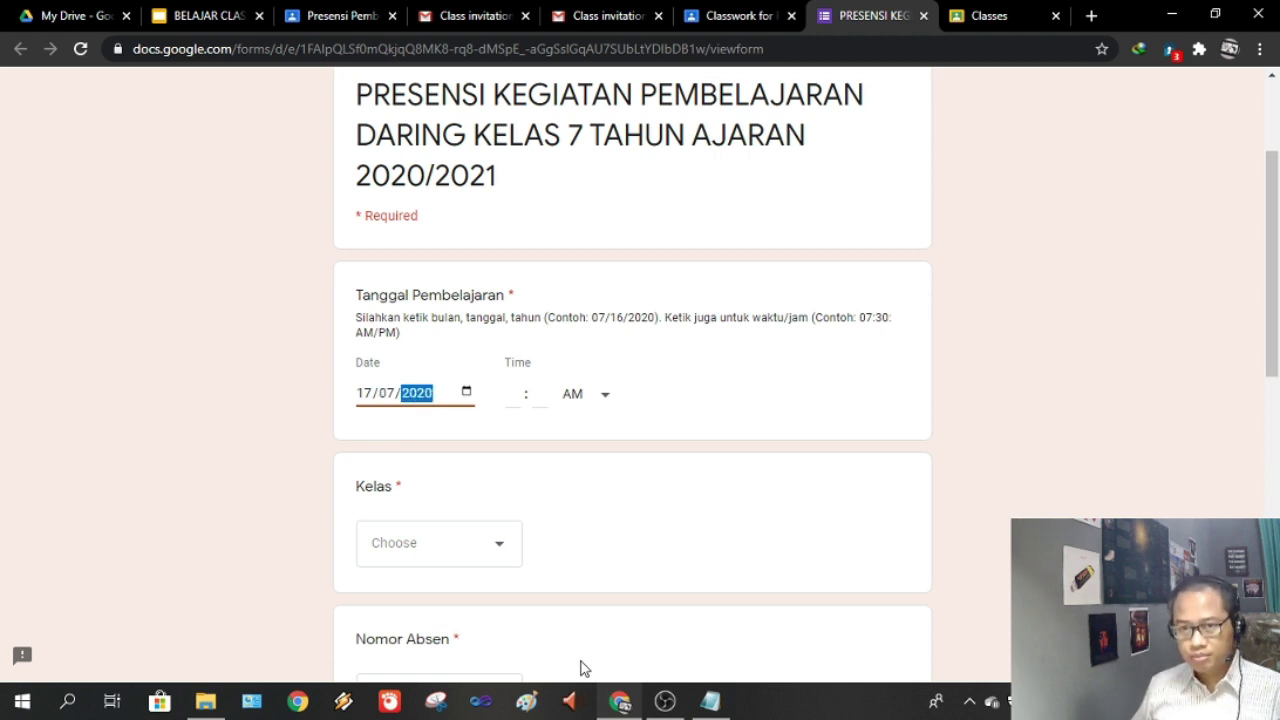
Set the Tanggal Pembelajaran time to 07:30 AM
left_click(507, 393)
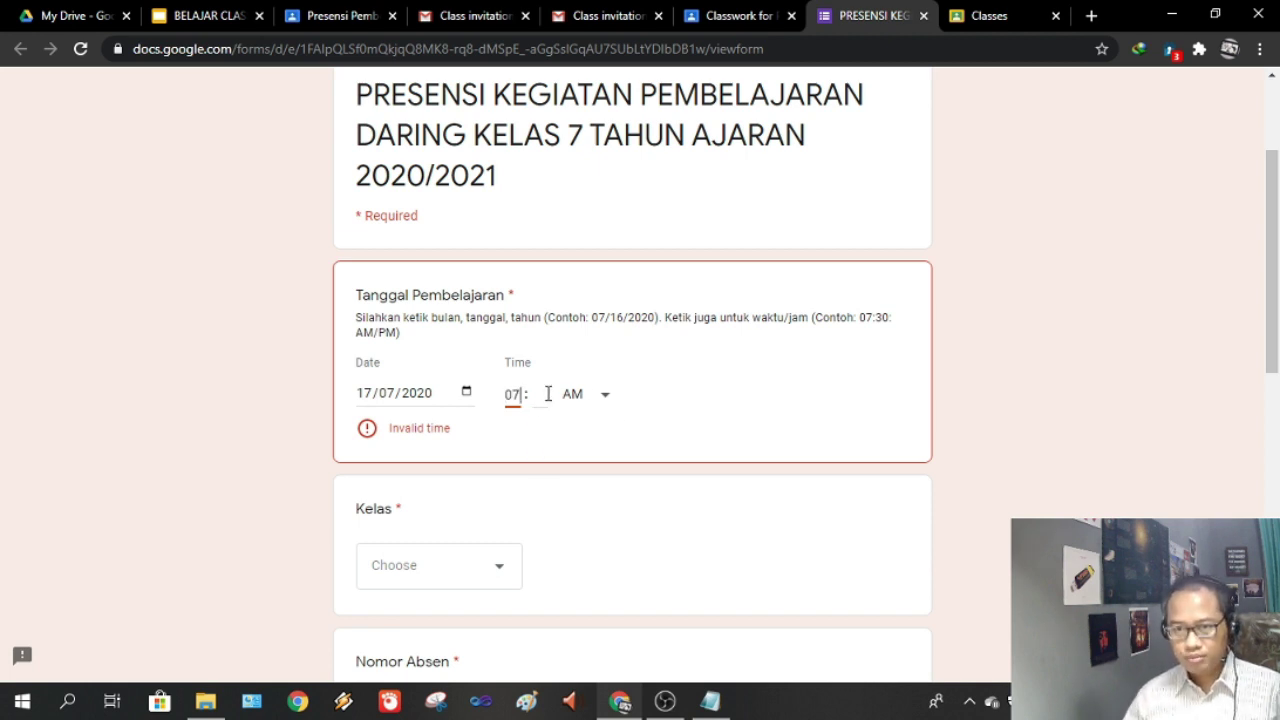
left_click(612, 390)
left_click(564, 394)
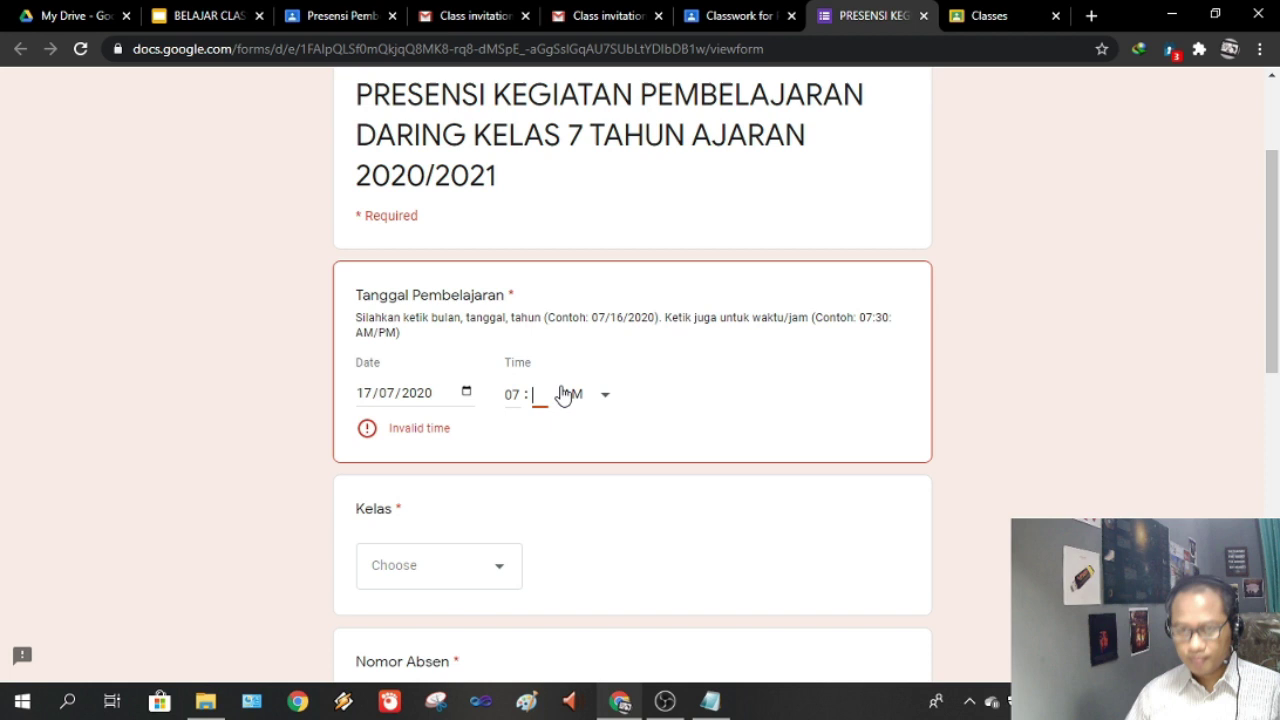
type("30")
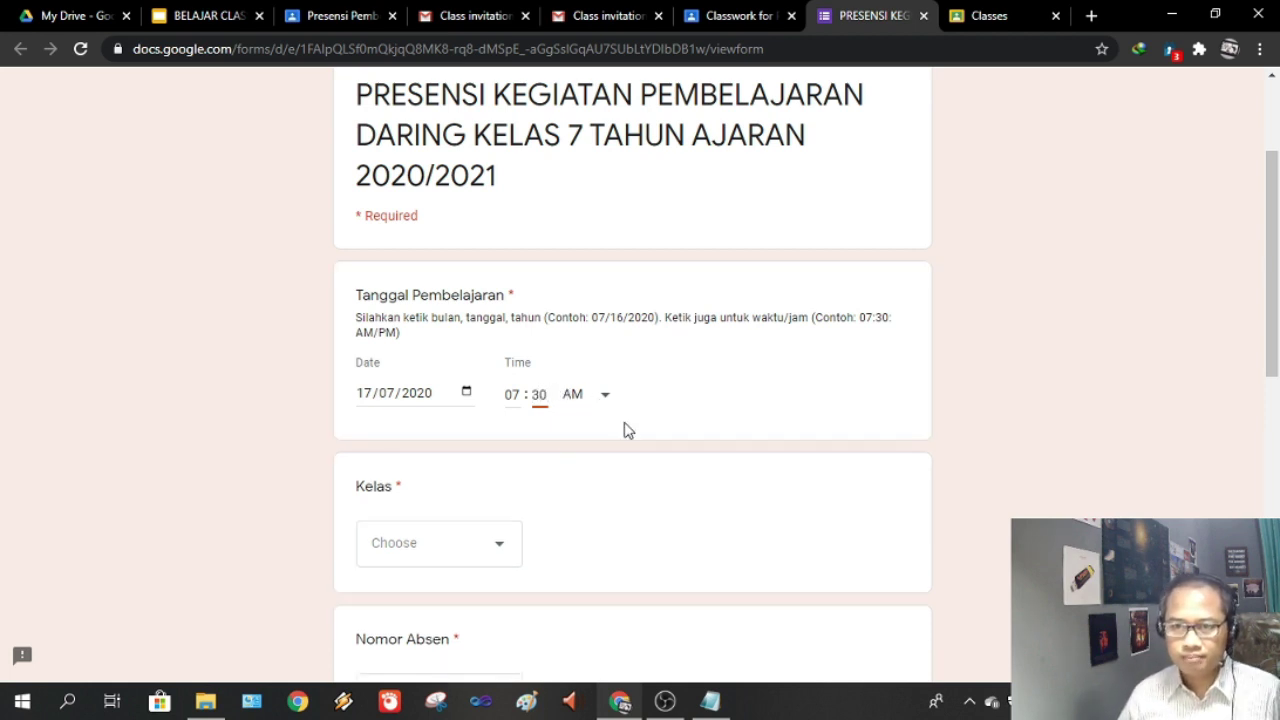
Choose 7A as the Kelas answer in the attendance form
scroll(615, 418, "down", 1)
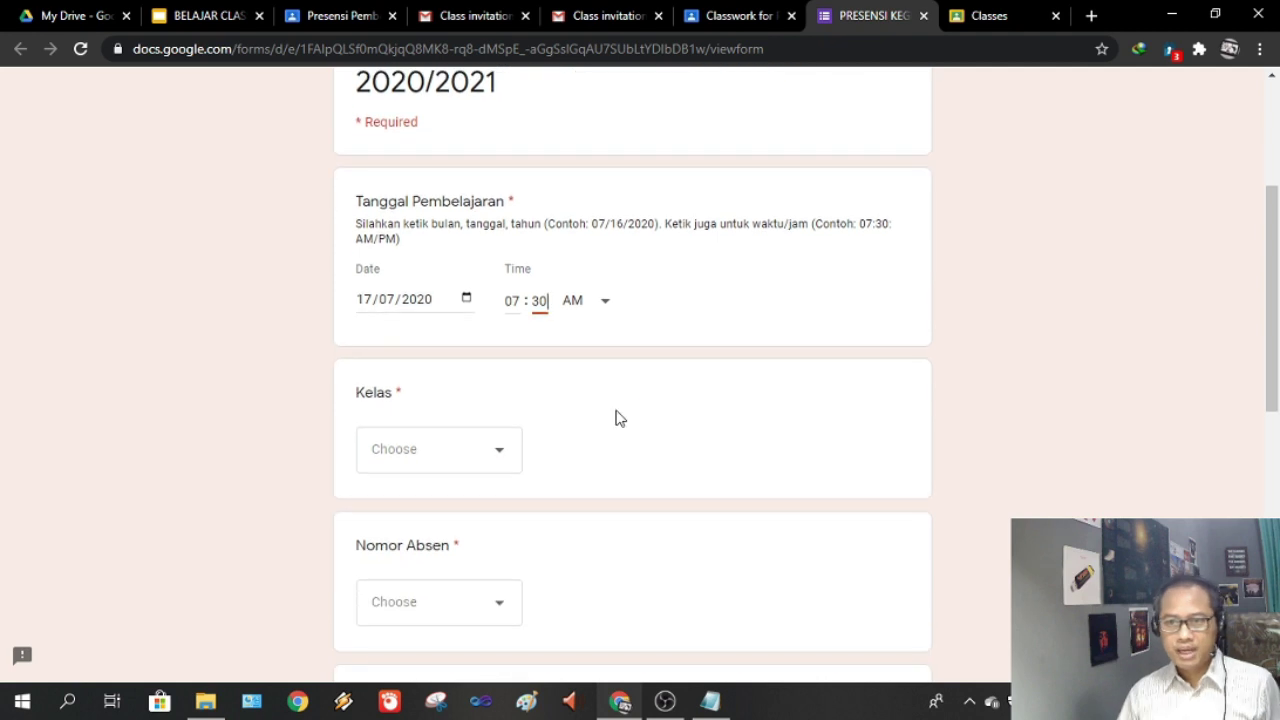
scroll(605, 420, "down", 2)
left_click(496, 270)
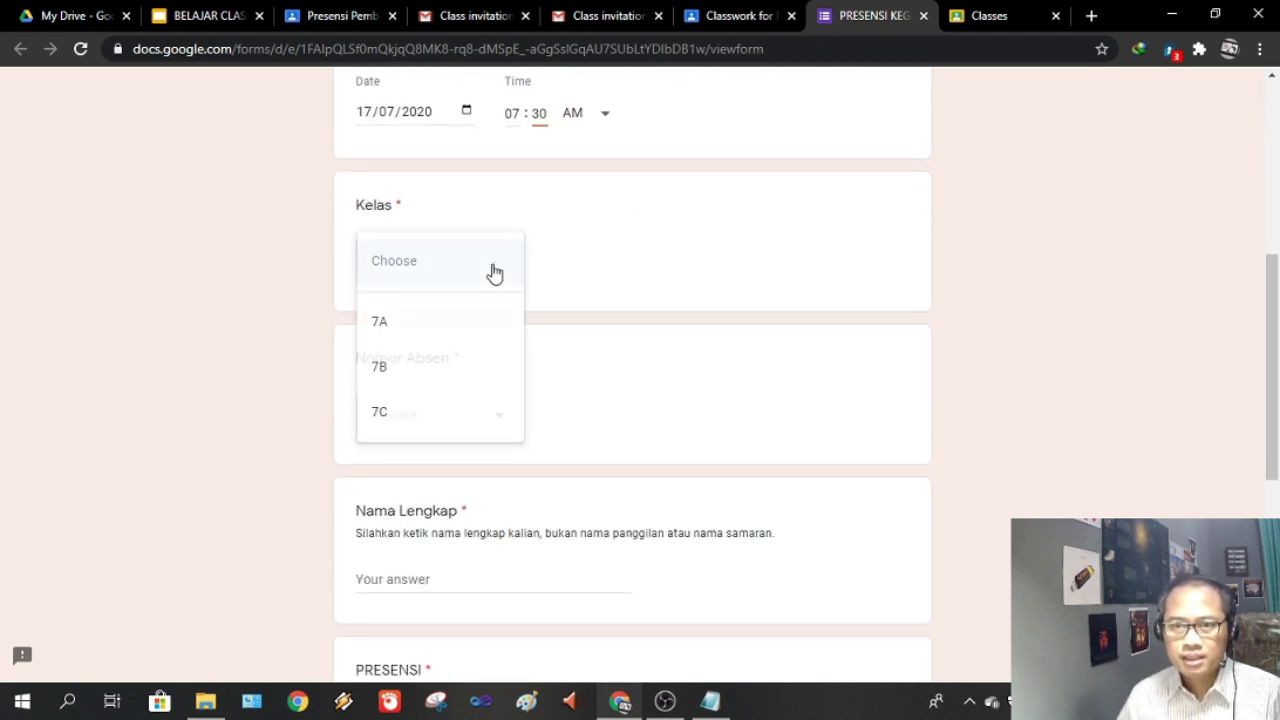
left_click(396, 327)
Choose 1 as the Nomor Absen and enter the student's full name under Nama Lengkap
scroll(432, 340, "down", 2)
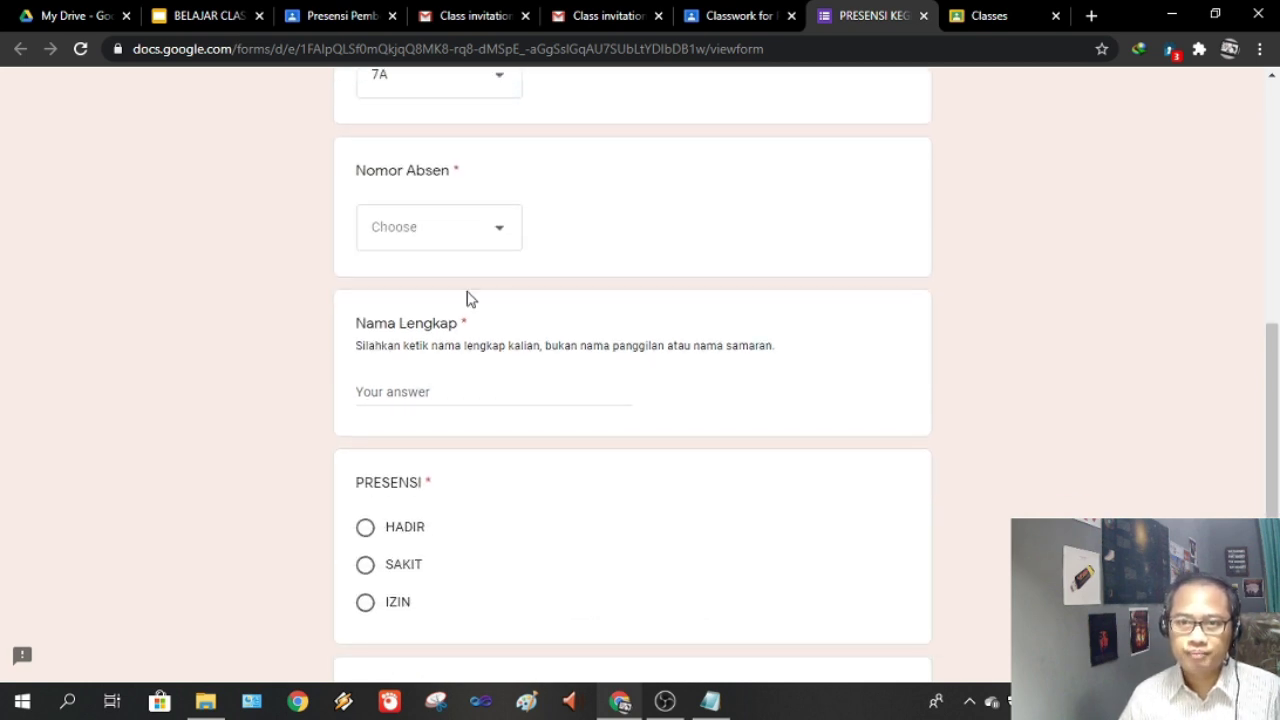
left_click(466, 240)
scroll(493, 330, "down", 2)
scroll(491, 334, "up", 2)
scroll(417, 334, "down", 2)
scroll(412, 360, "down", 7)
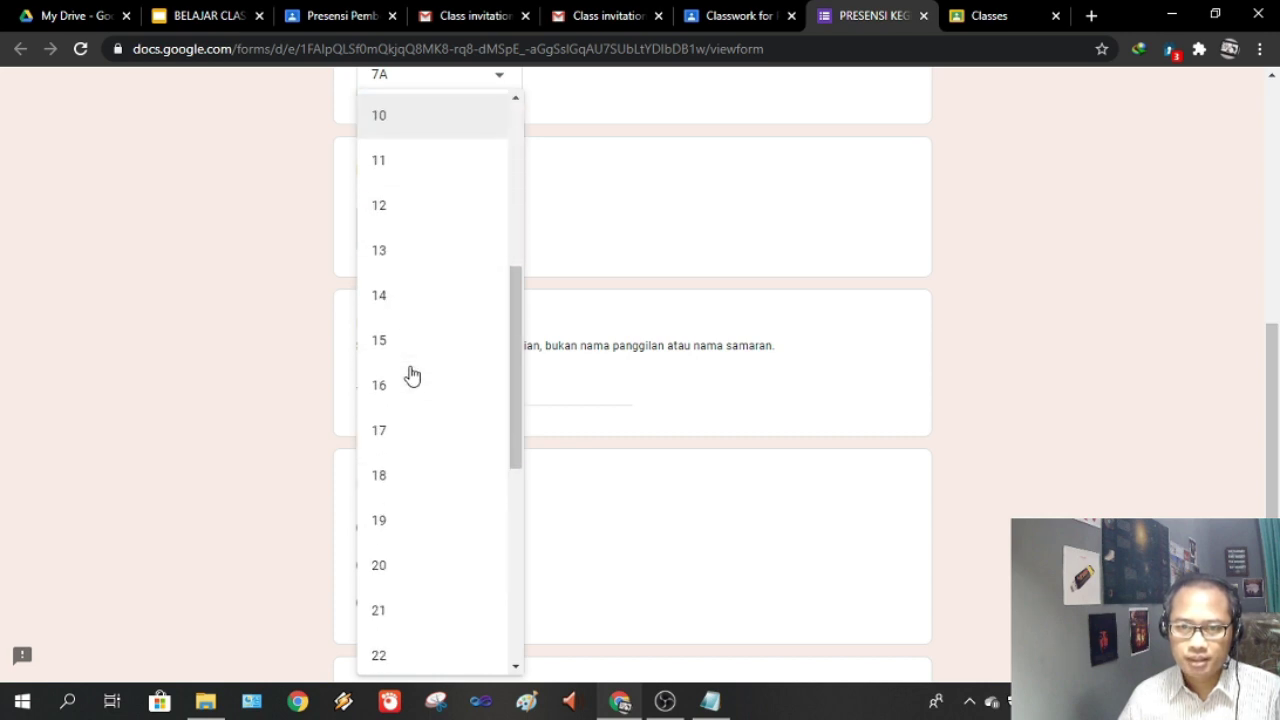
scroll(410, 374, "up", 10)
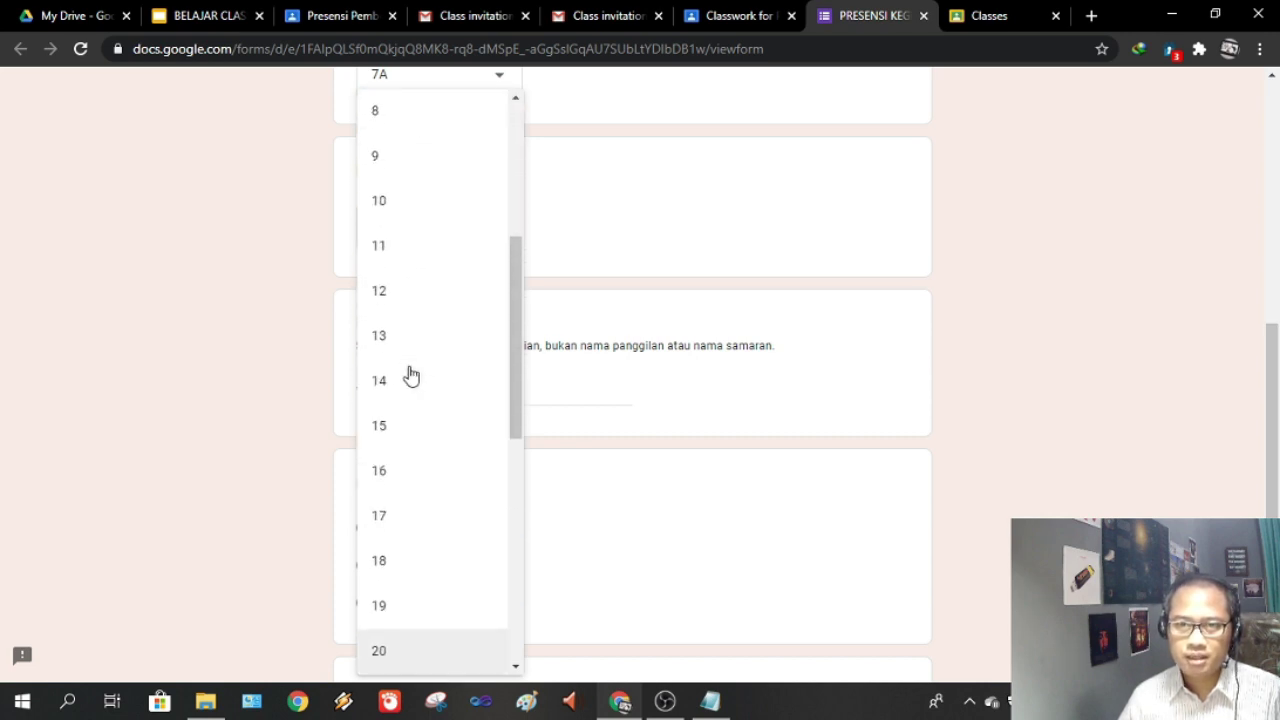
left_click(398, 201)
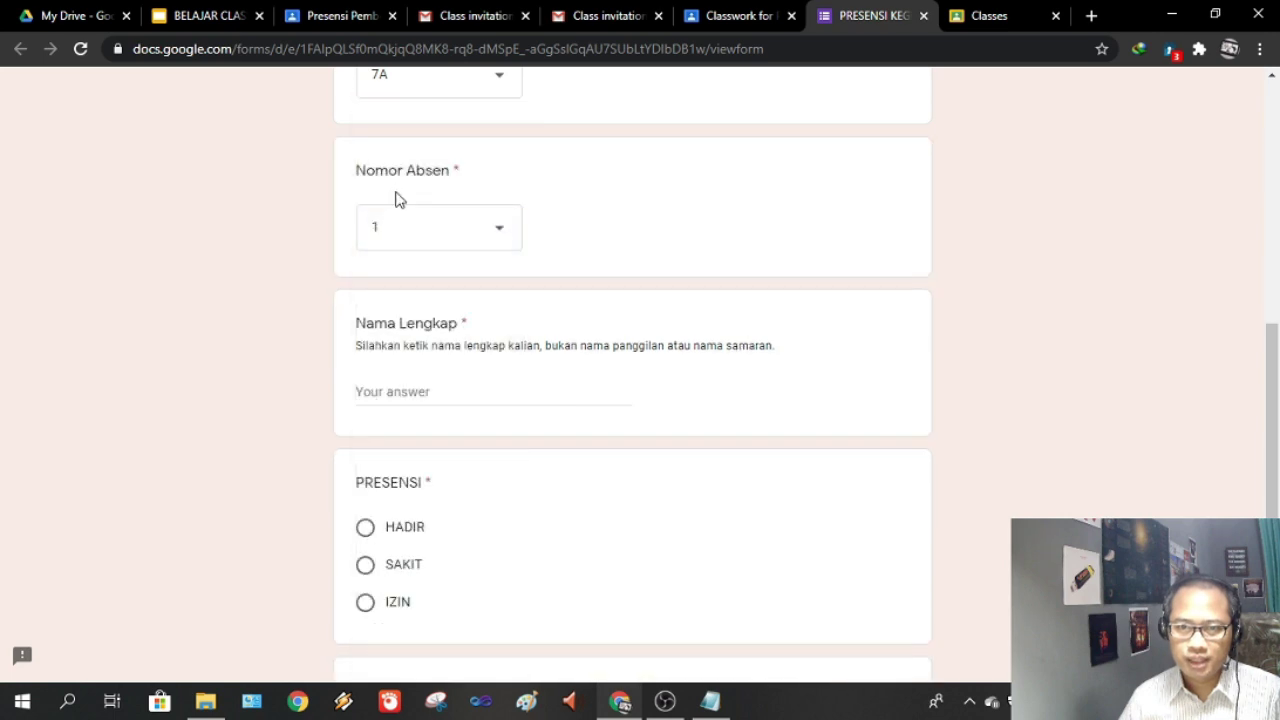
left_click(443, 390)
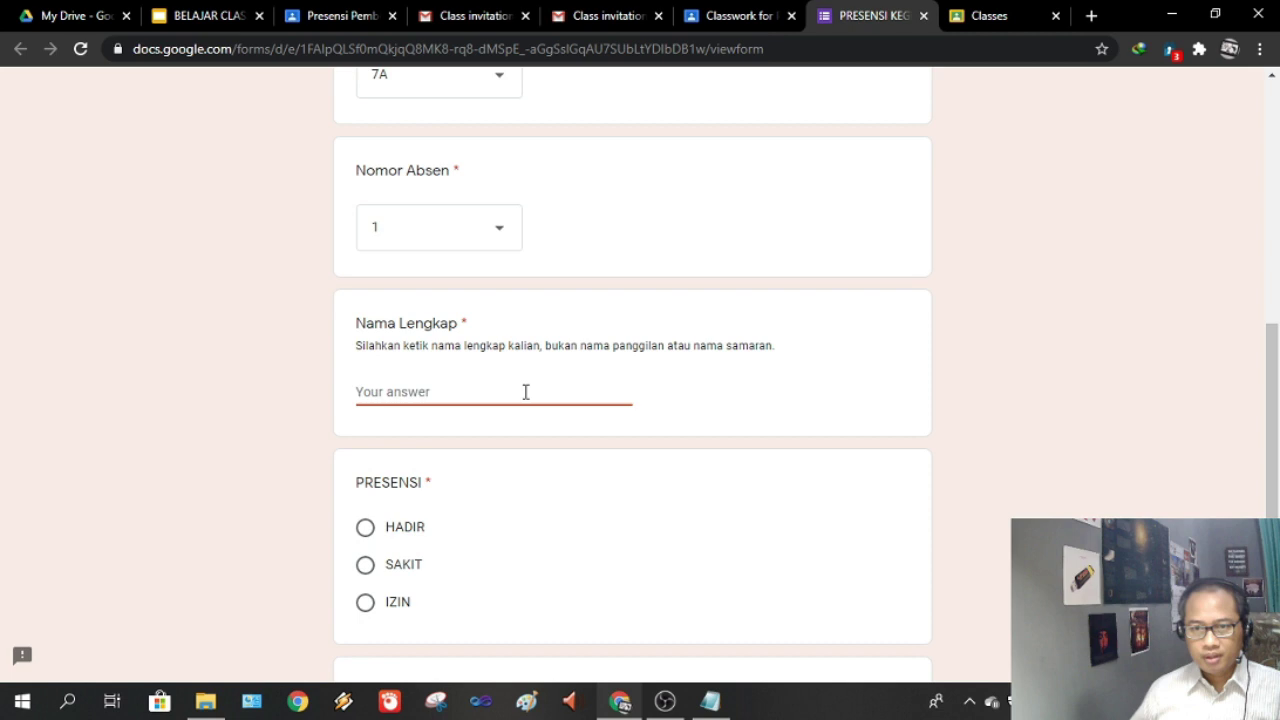
type("Games Mania")
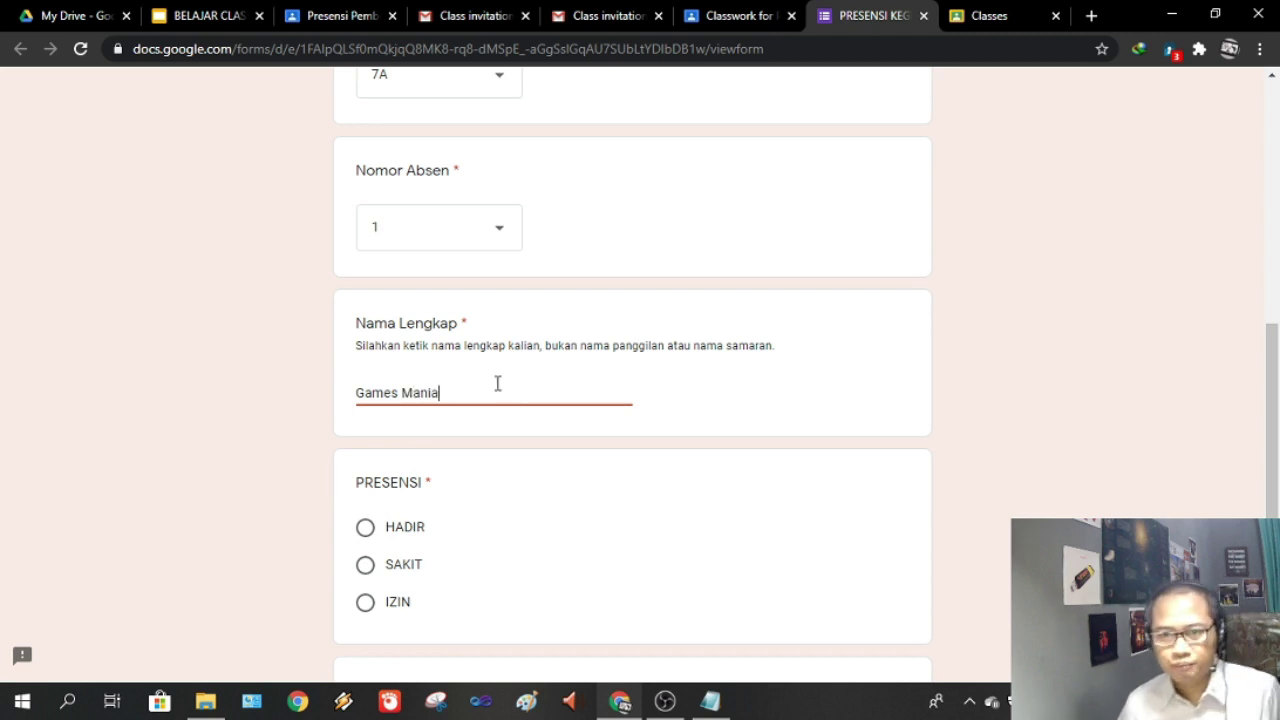
Mark PRESENSI as HADIR and enter "Saya hadir" as the Ketidakhadiran answer
scroll(496, 395, "down", 2)
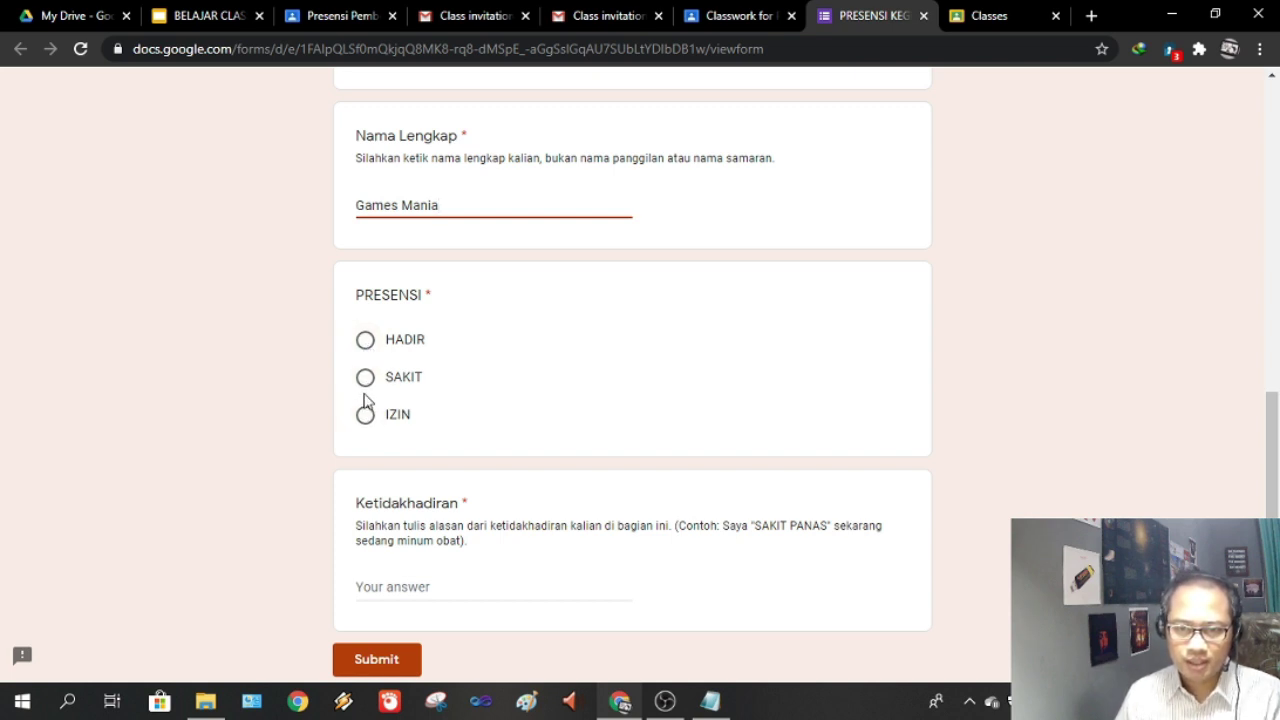
left_click(366, 345)
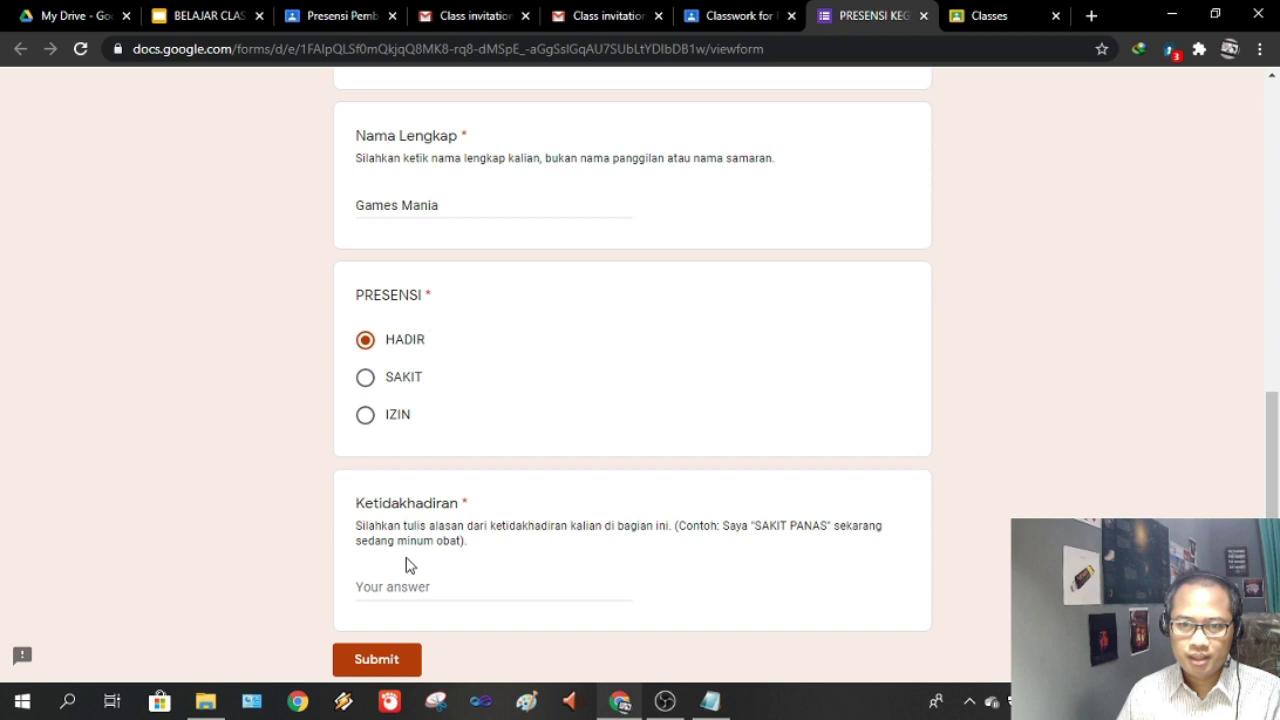
scroll(428, 557, "down", 1)
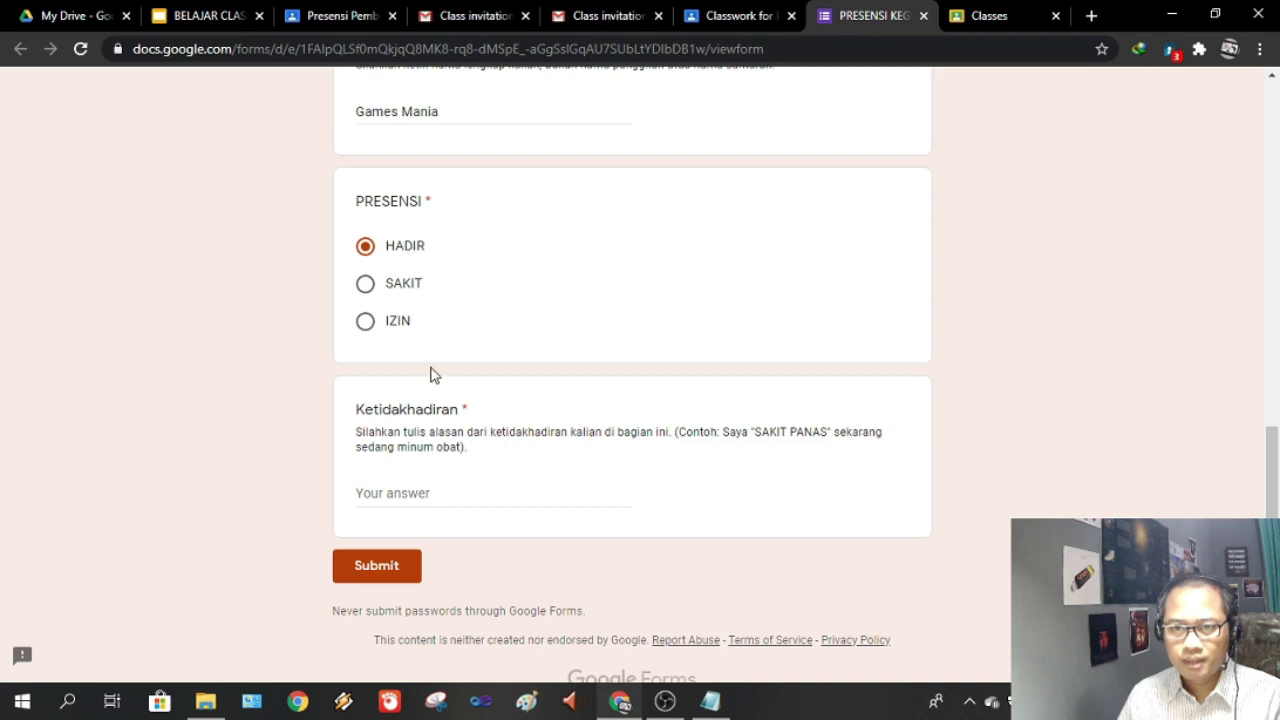
left_click(447, 493)
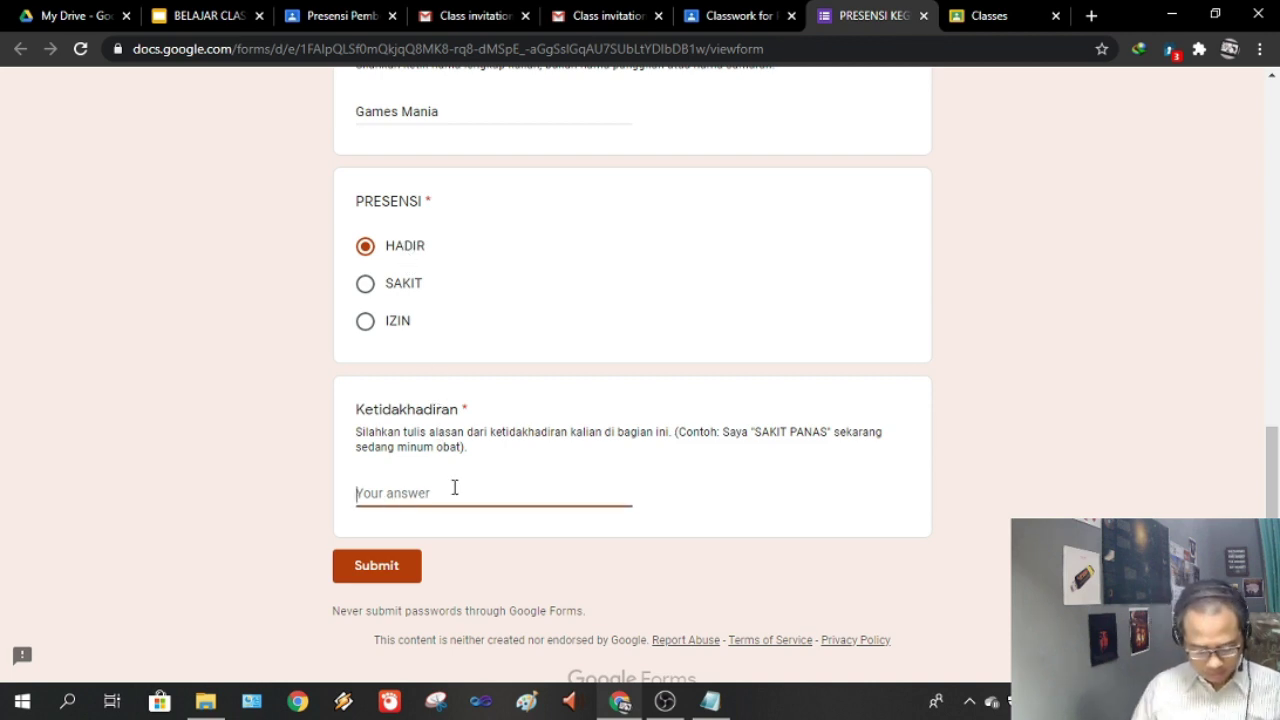
type("Saya hadir")
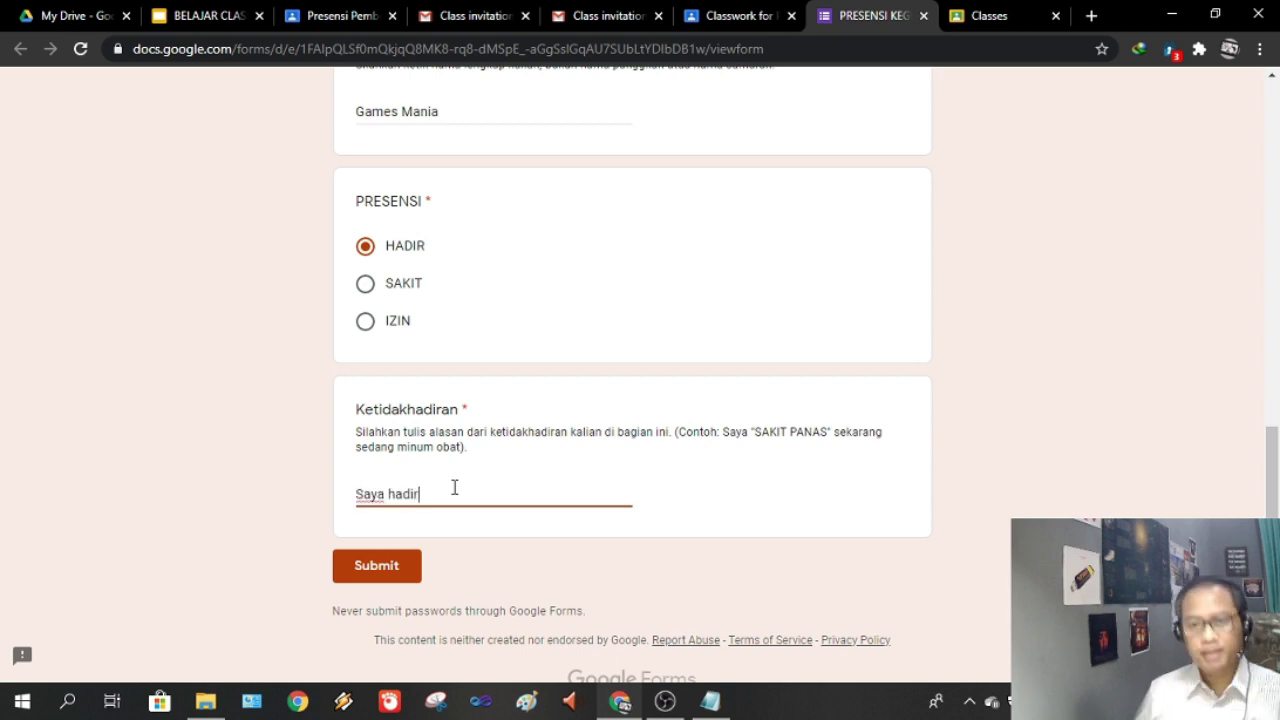
Change PRESENSI to SAKIT and replace the Ketidakhadiran answer with "Saya sedang sakit flu."
left_click(365, 283)
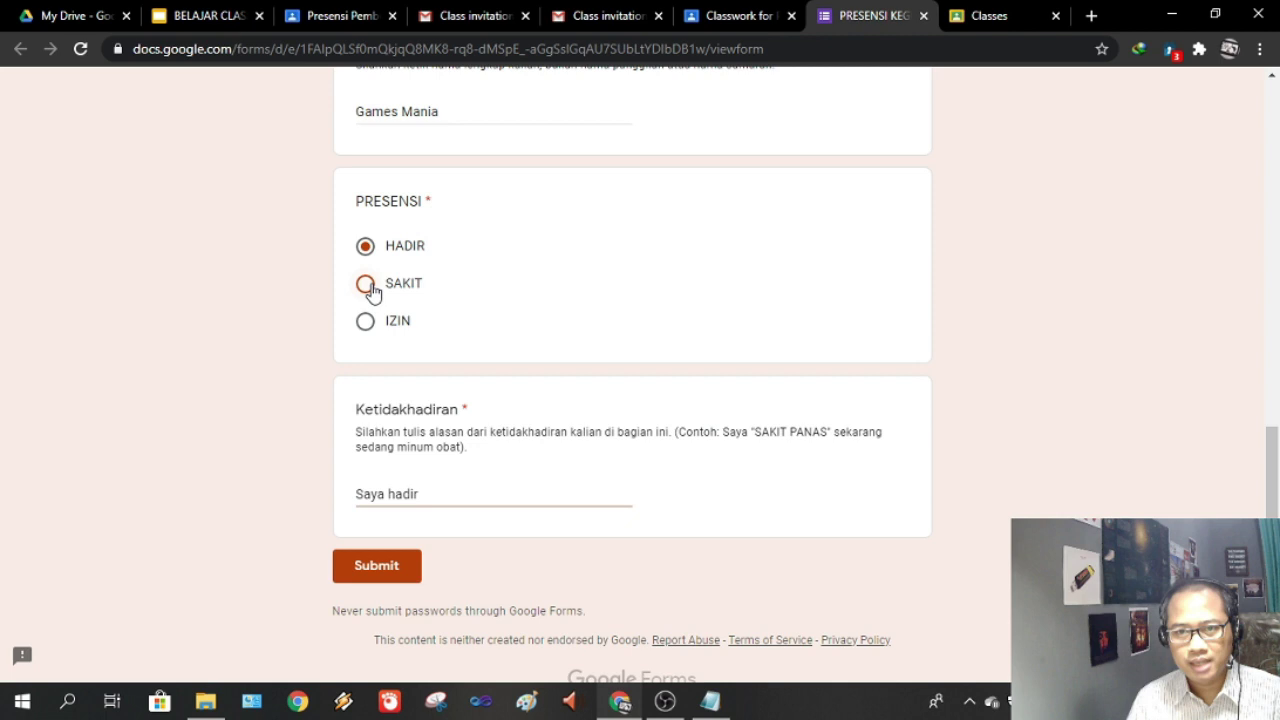
left_click_drag(441, 497, 323, 488)
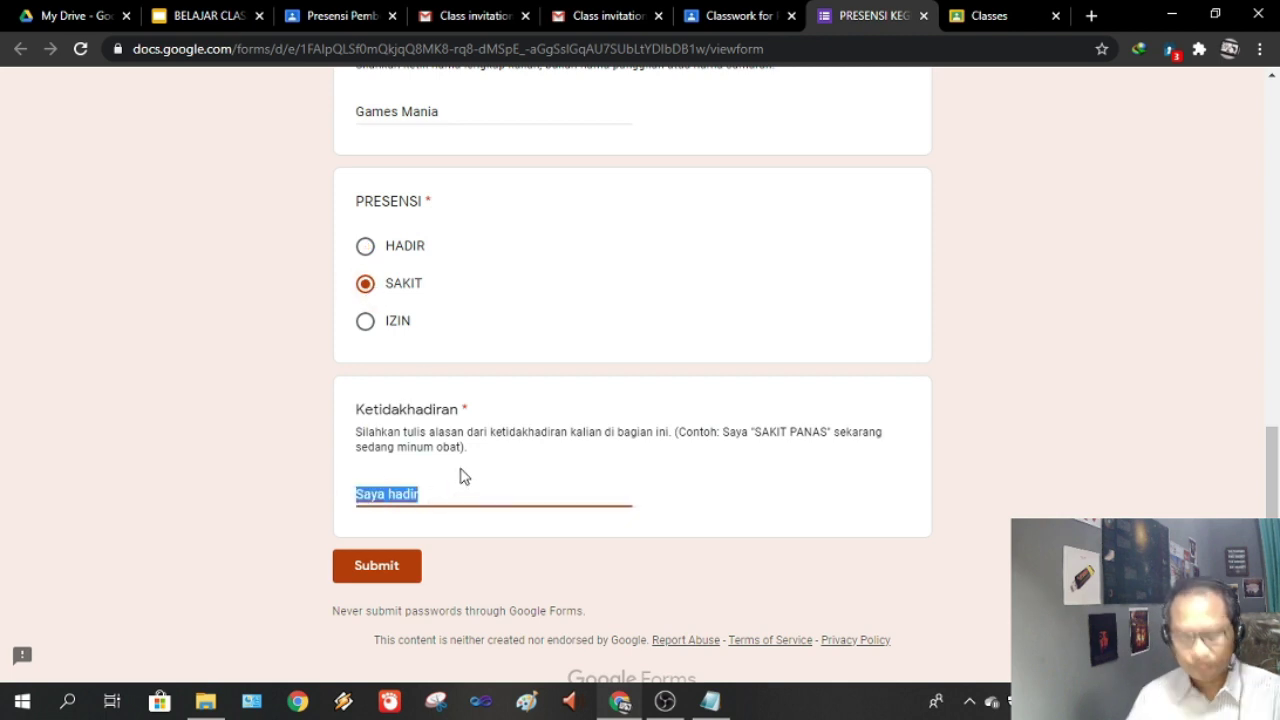
type("Saya")
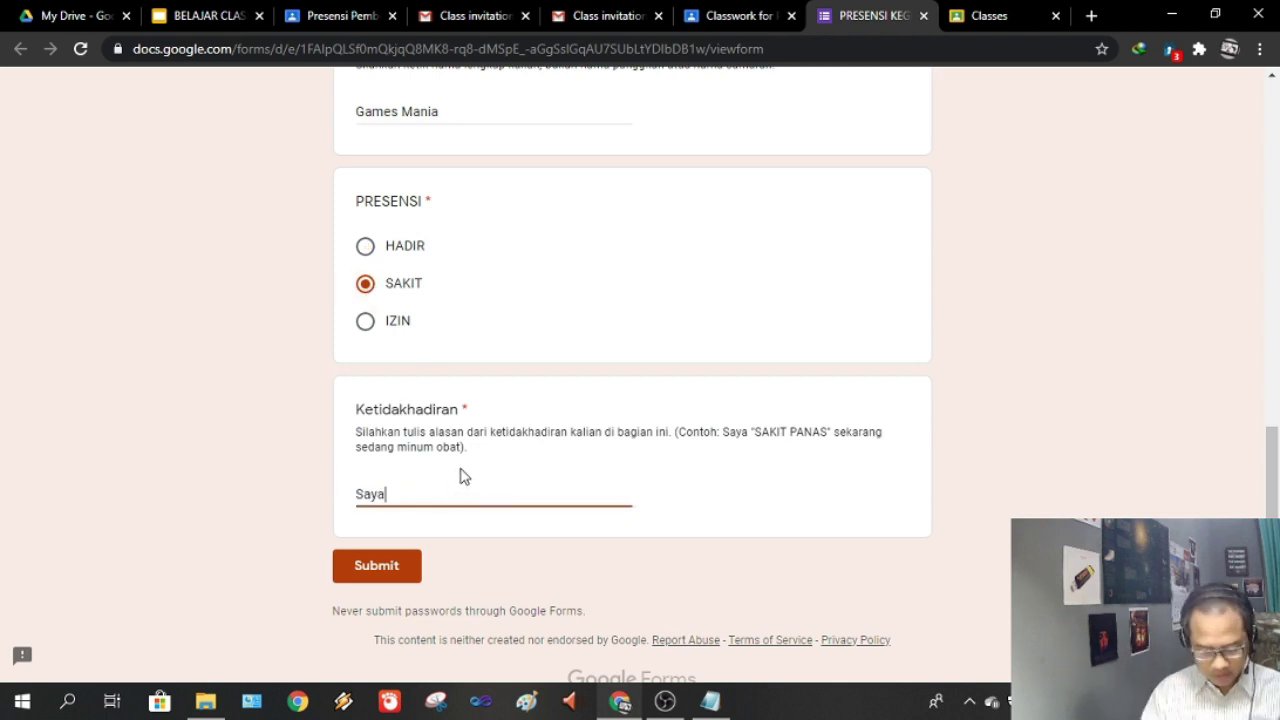
type(" sedang sakit.")
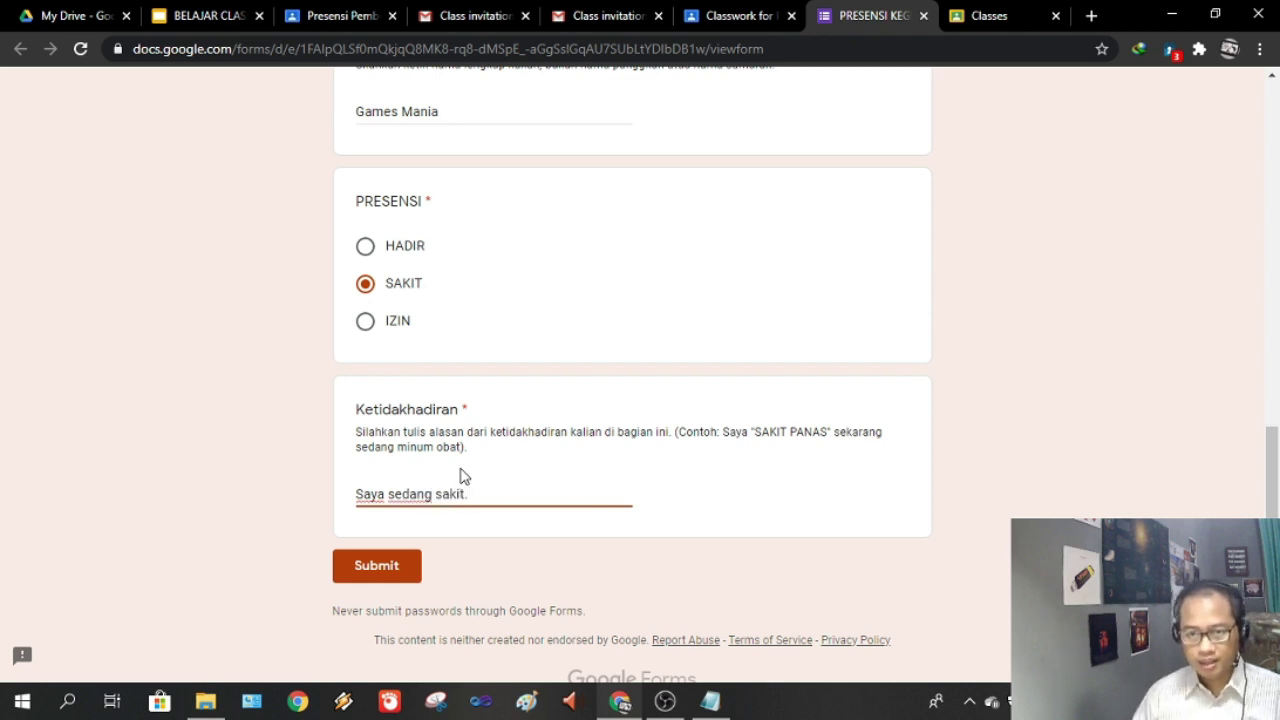
key("BackSpace")
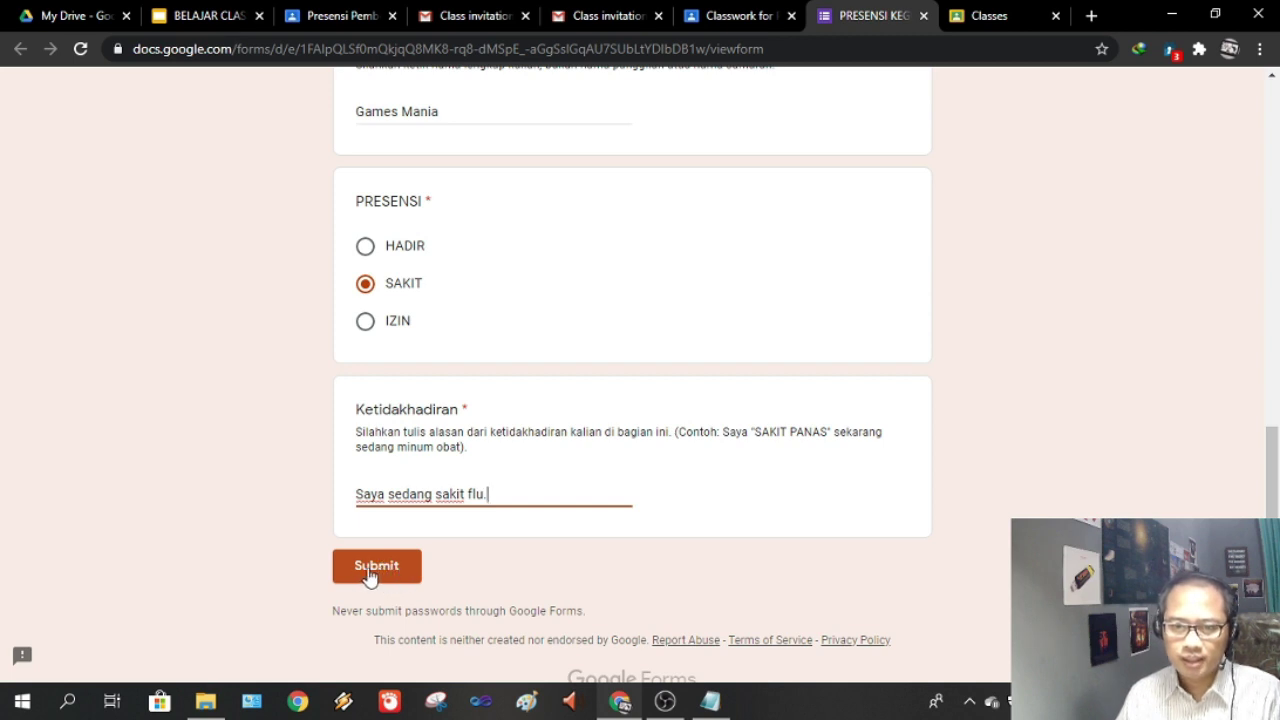
Check the topic list in the BELAJAR CLASSROOM - SISWA presentation and return to the attendance form
left_click(205, 18)
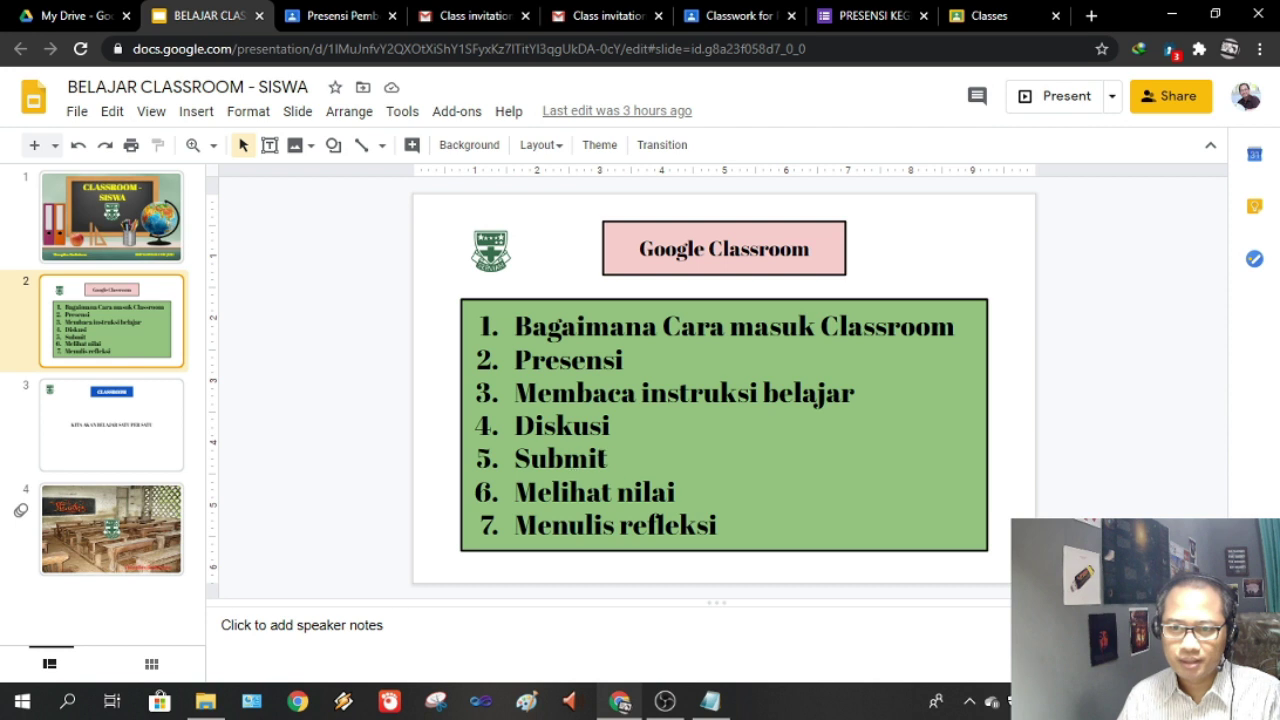
left_click(857, 20)
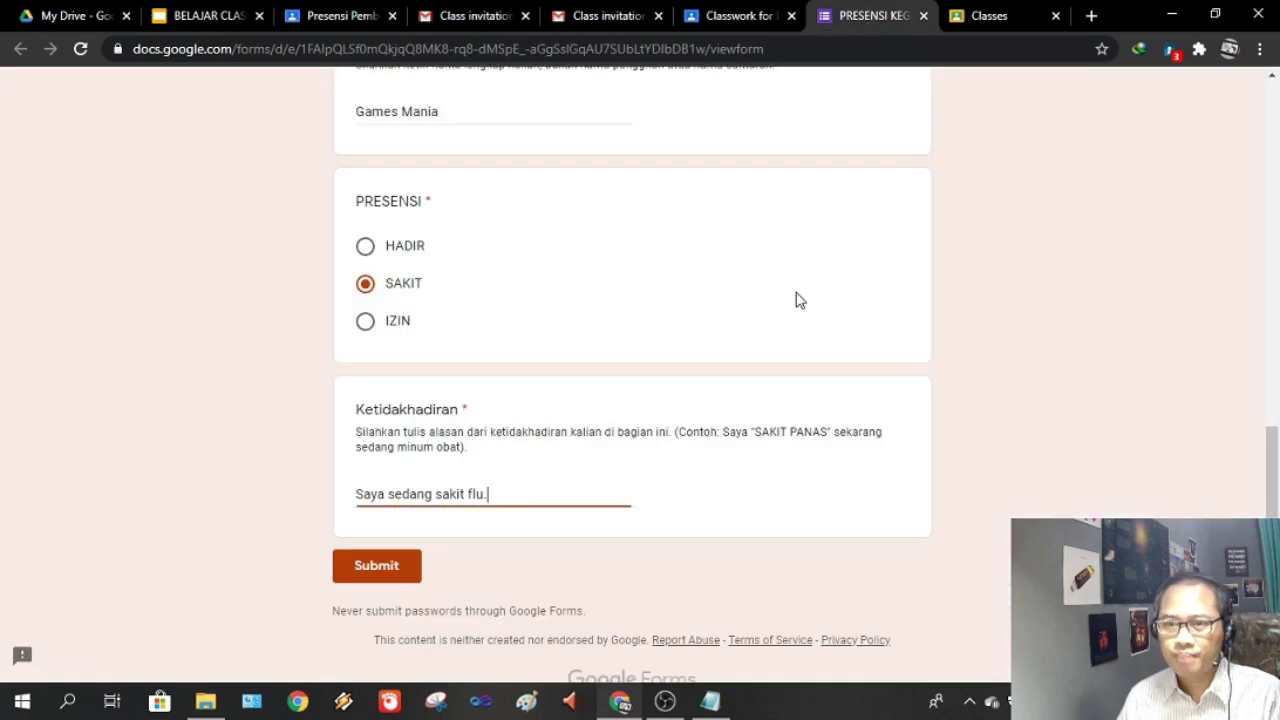
Submit the attendance response, then open a blank new response and close the form
left_click(371, 577)
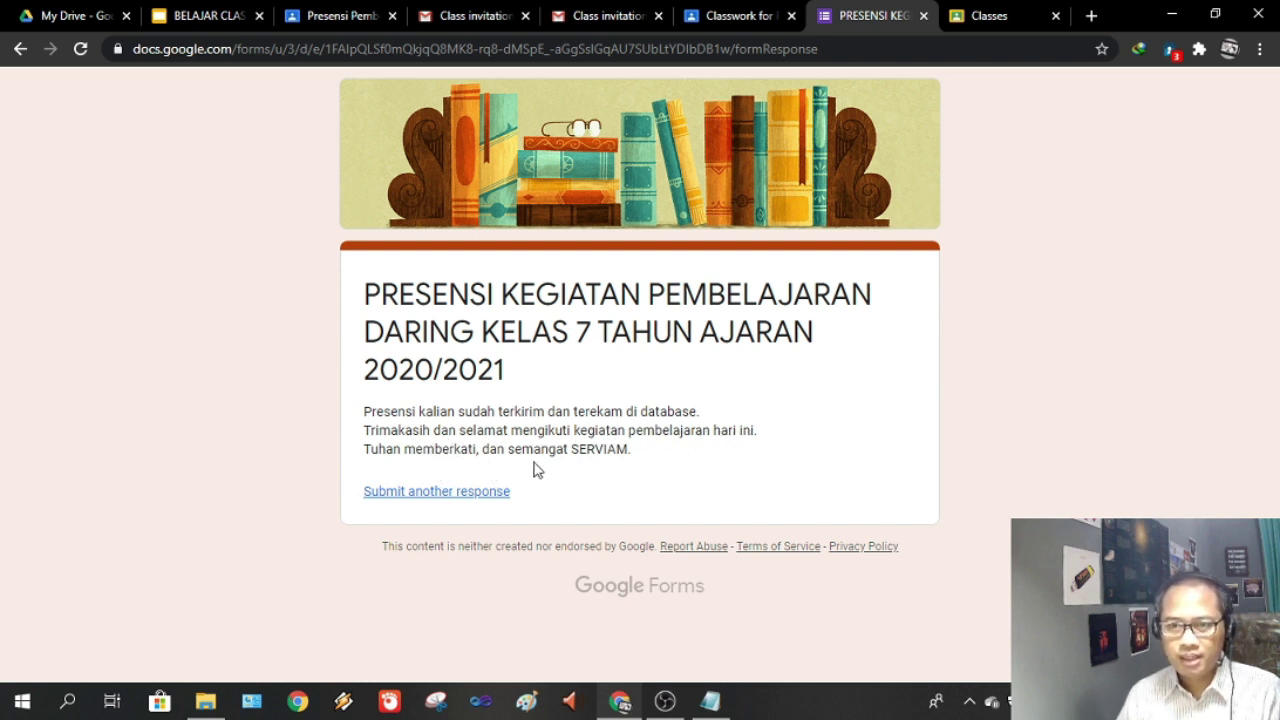
left_click(464, 493)
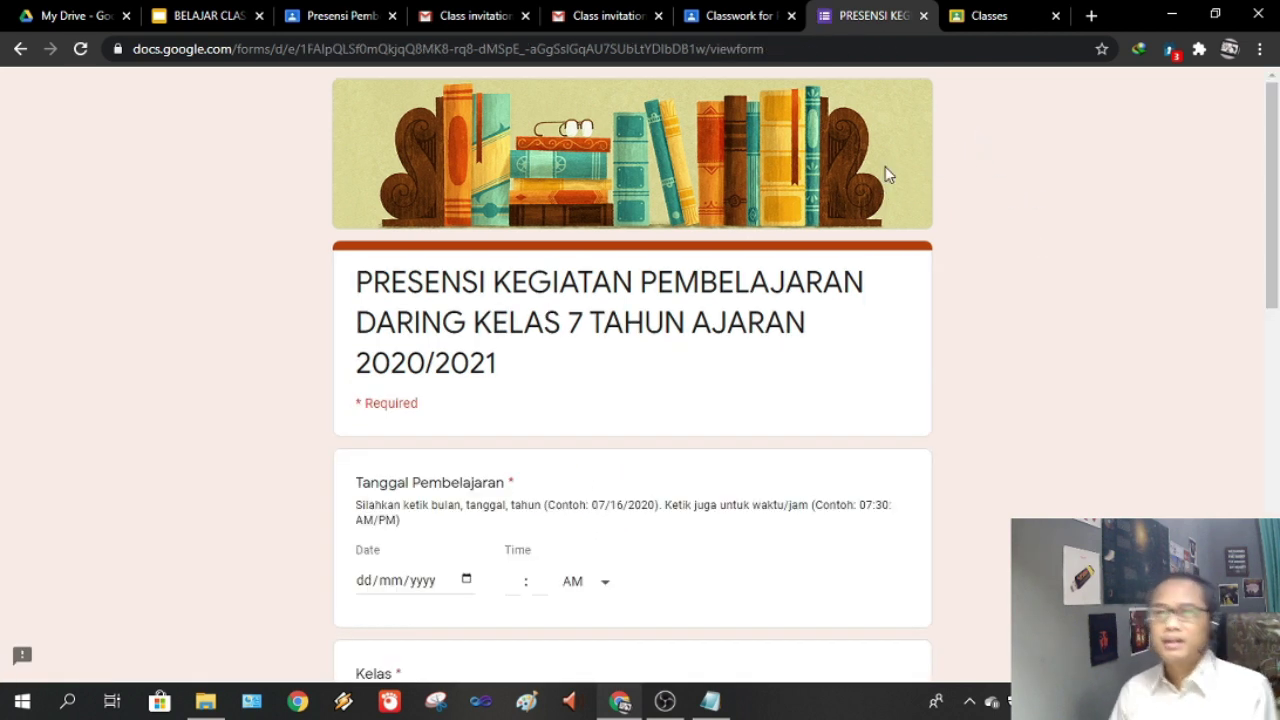
left_click(923, 16)
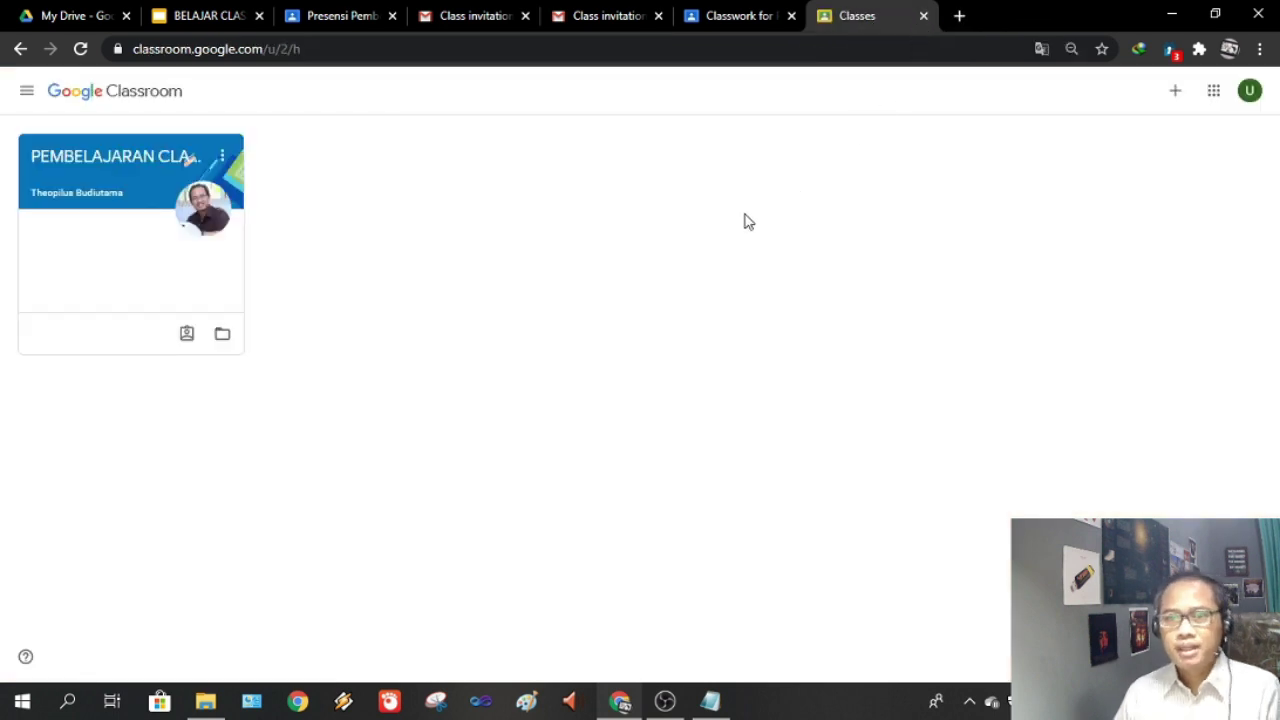
Check the topic list in the BELAJAR CLASSROOM - SISWA presentation and return to the student's Classwork page
left_click(829, 17)
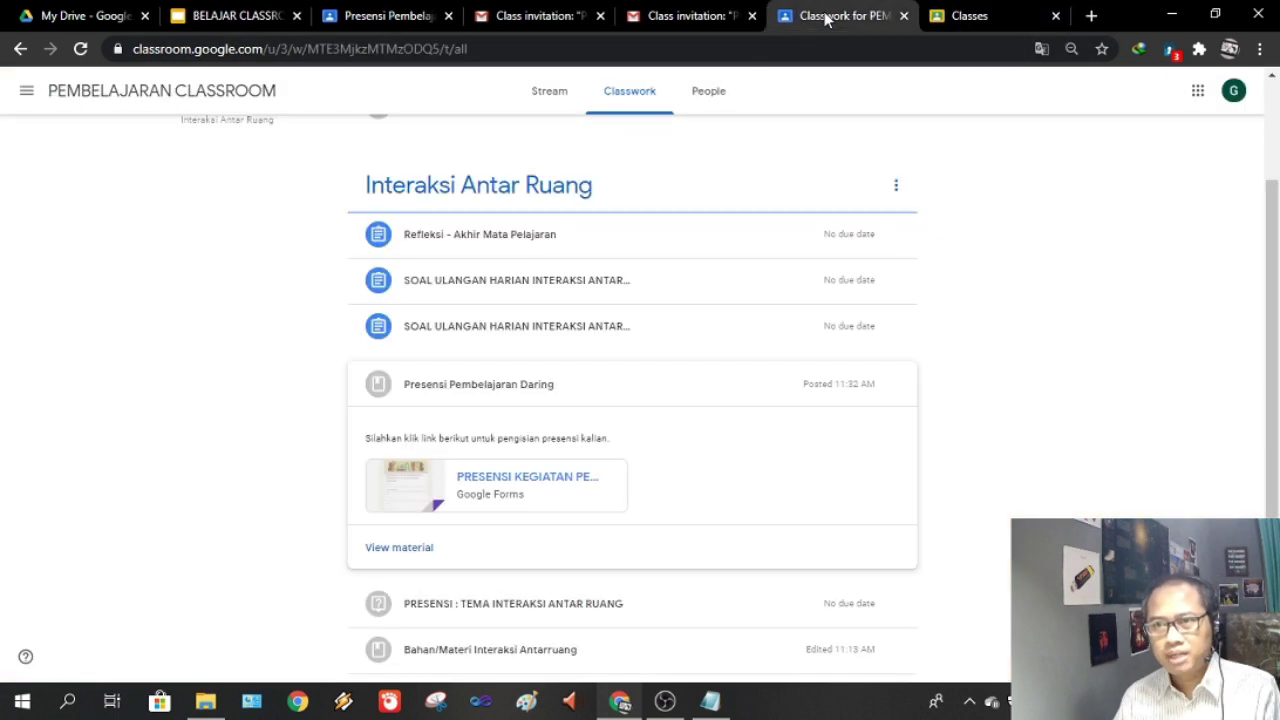
left_click(356, 15)
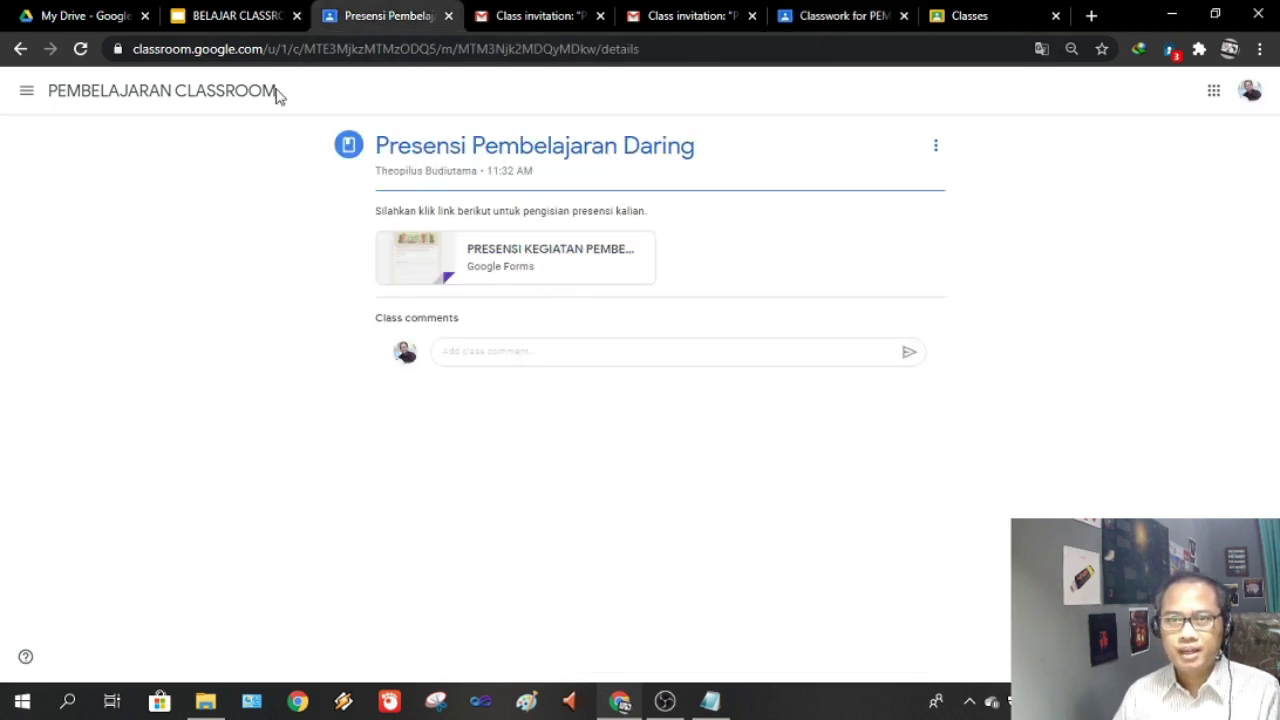
left_click(229, 24)
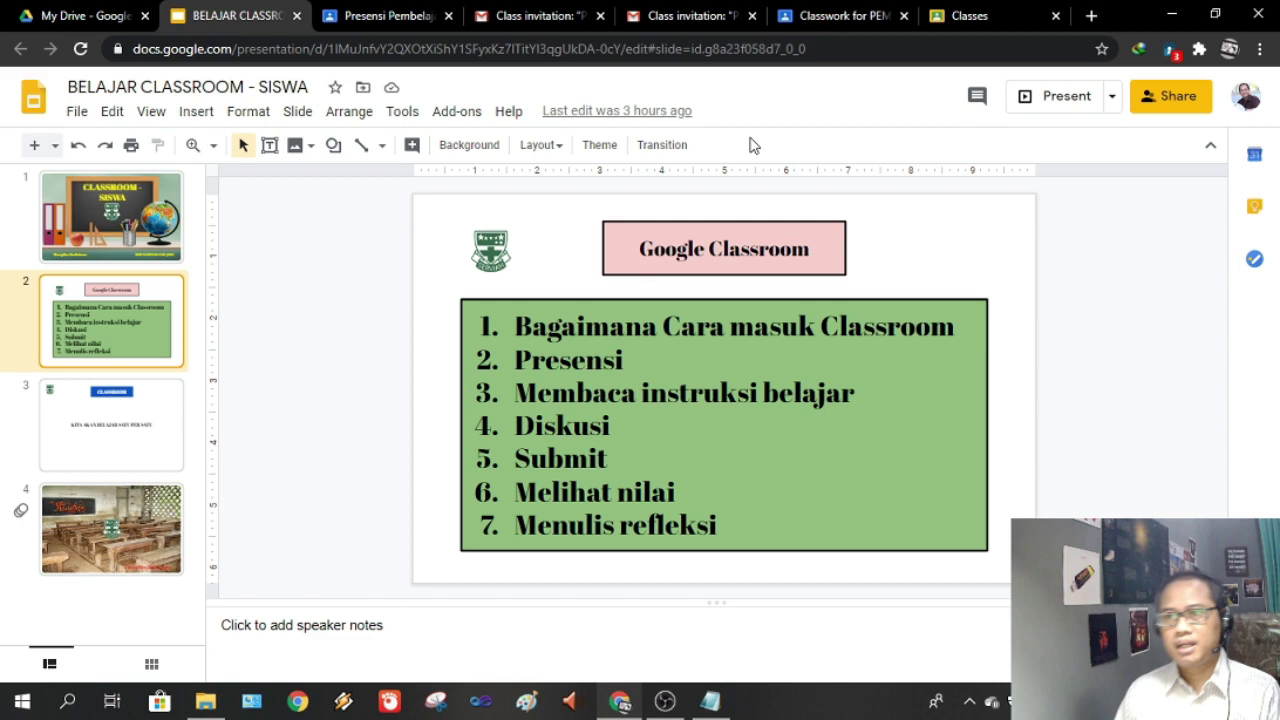
left_click(824, 21)
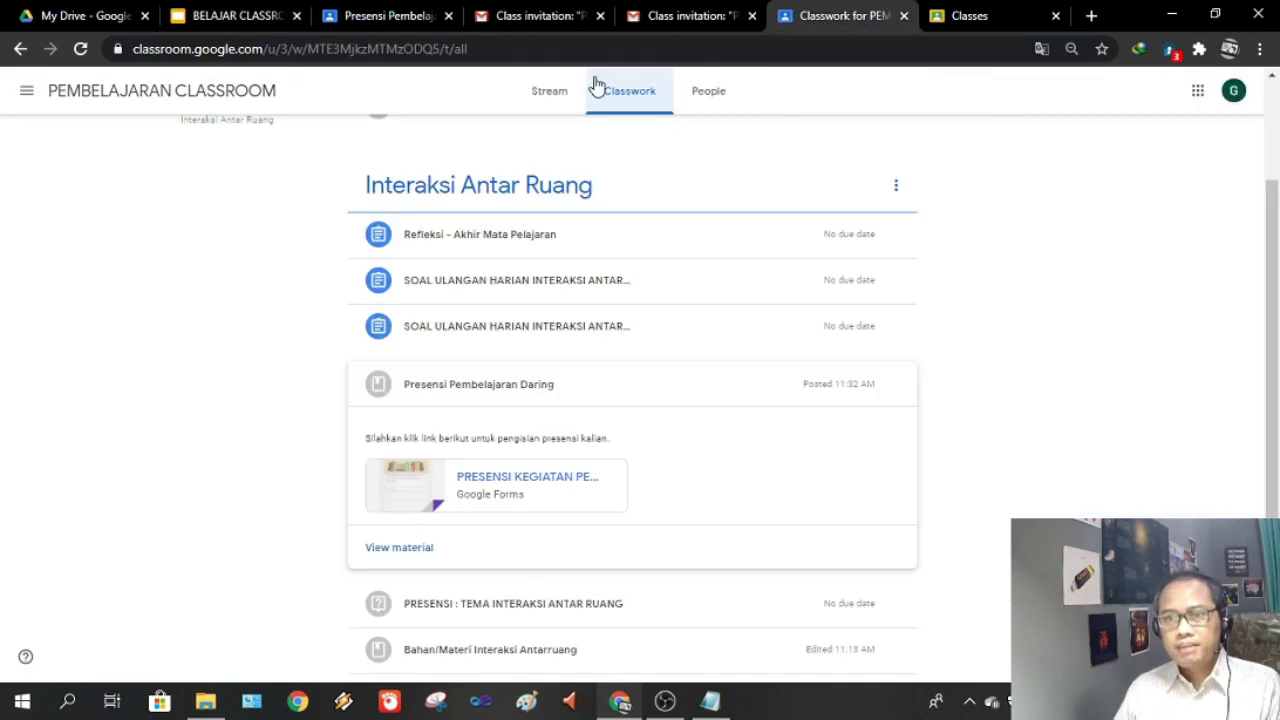
left_click(229, 18)
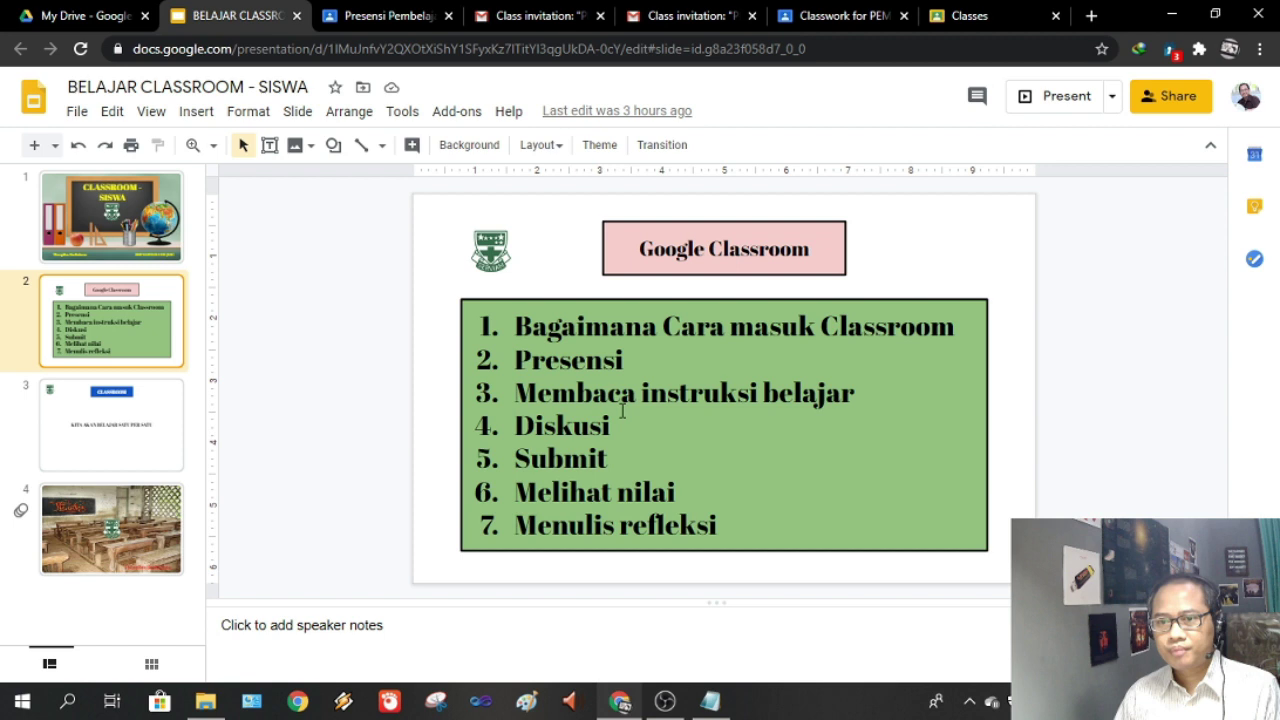
left_click(836, 18)
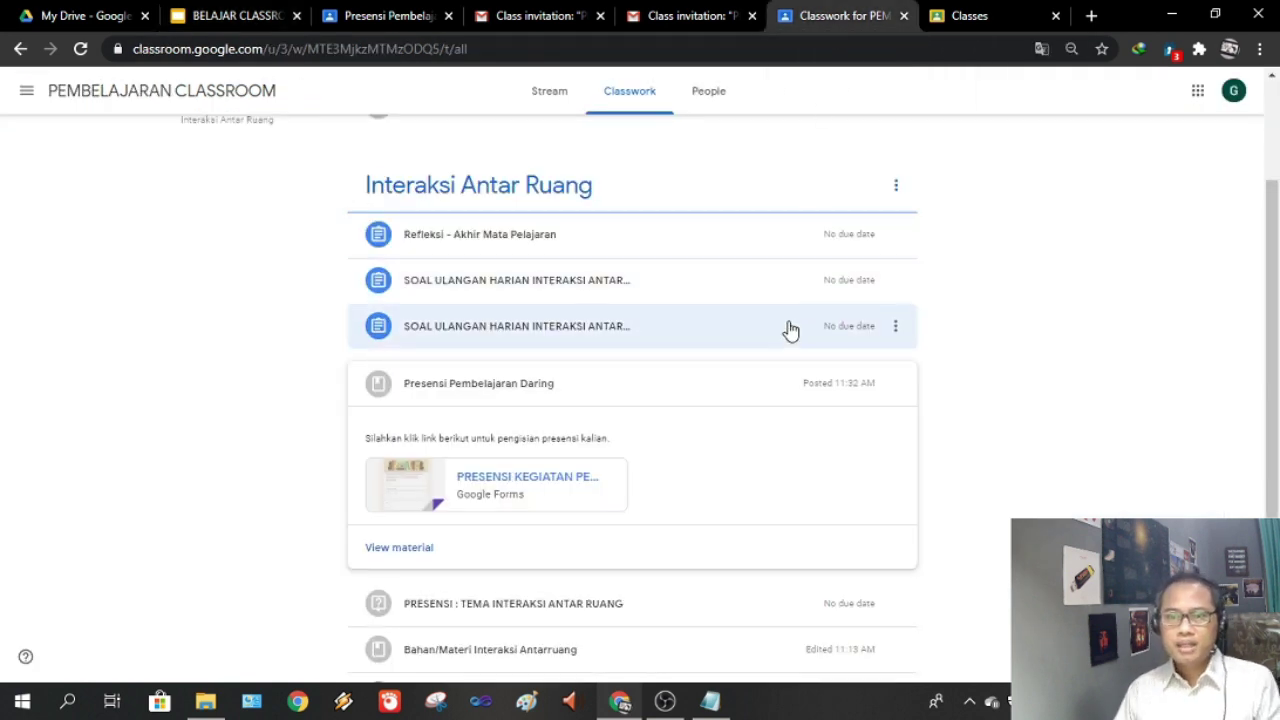
View the Bahan/Materi Interaksi Antarruang material under Interaksi Antar Ruang and open its attached Diskusi Kelas document
scroll(790, 330, "up", 2)
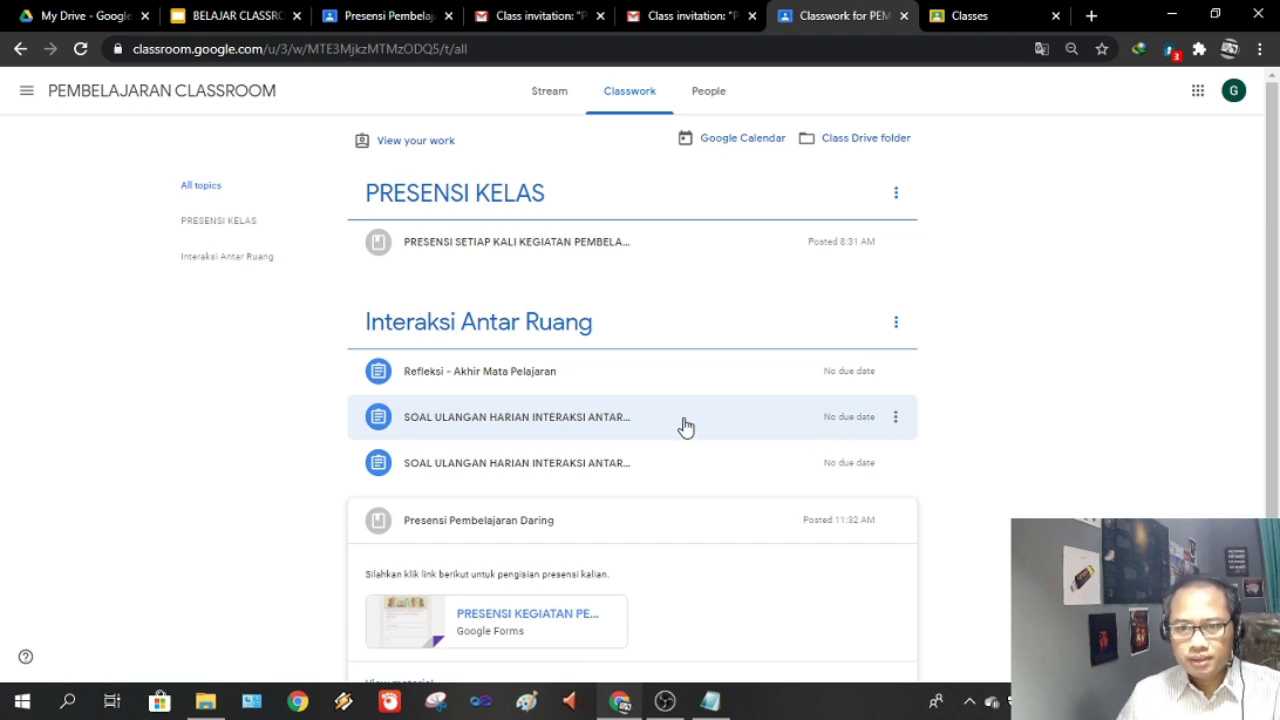
scroll(683, 426, "down", 2)
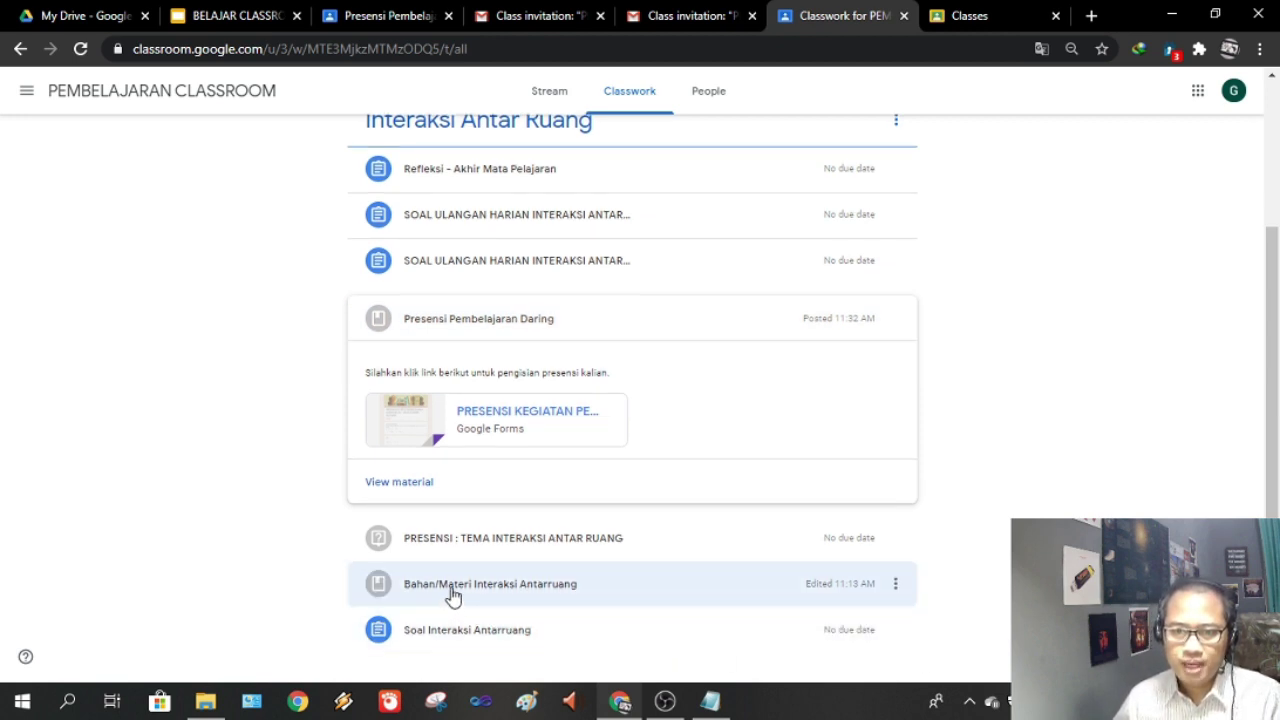
left_click(503, 590)
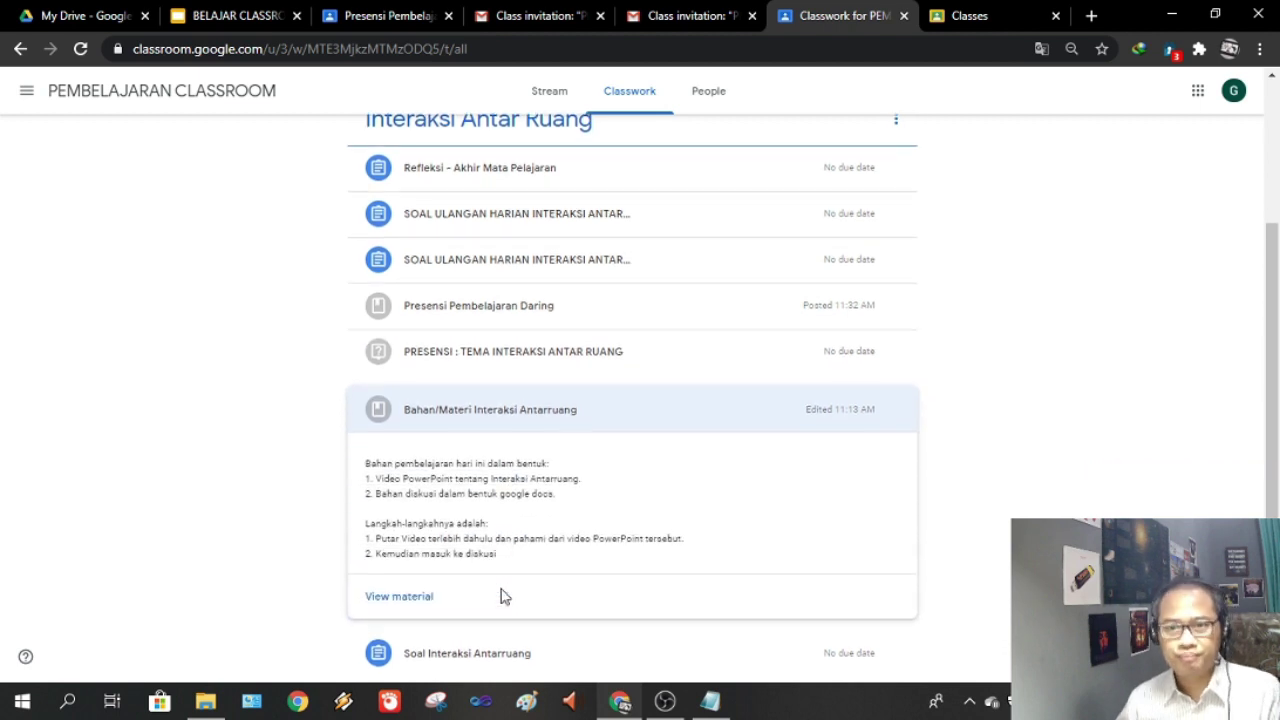
scroll(617, 543, "down", 1)
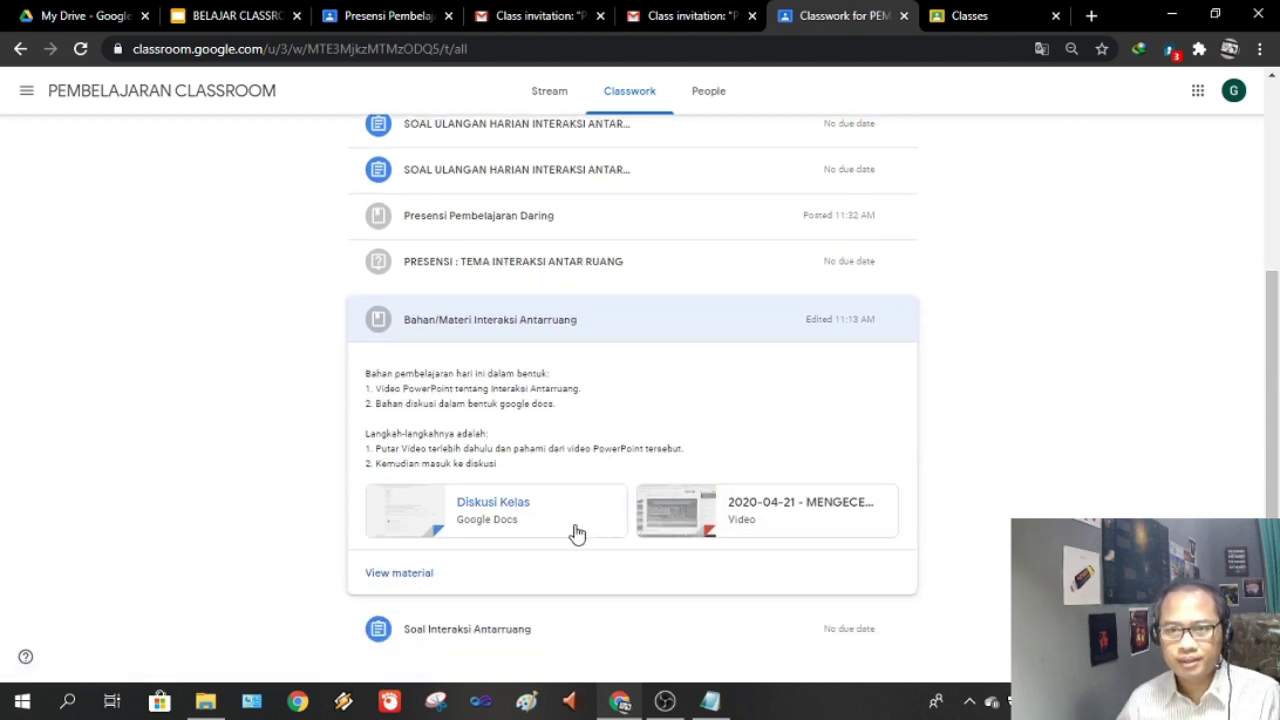
left_click(414, 581)
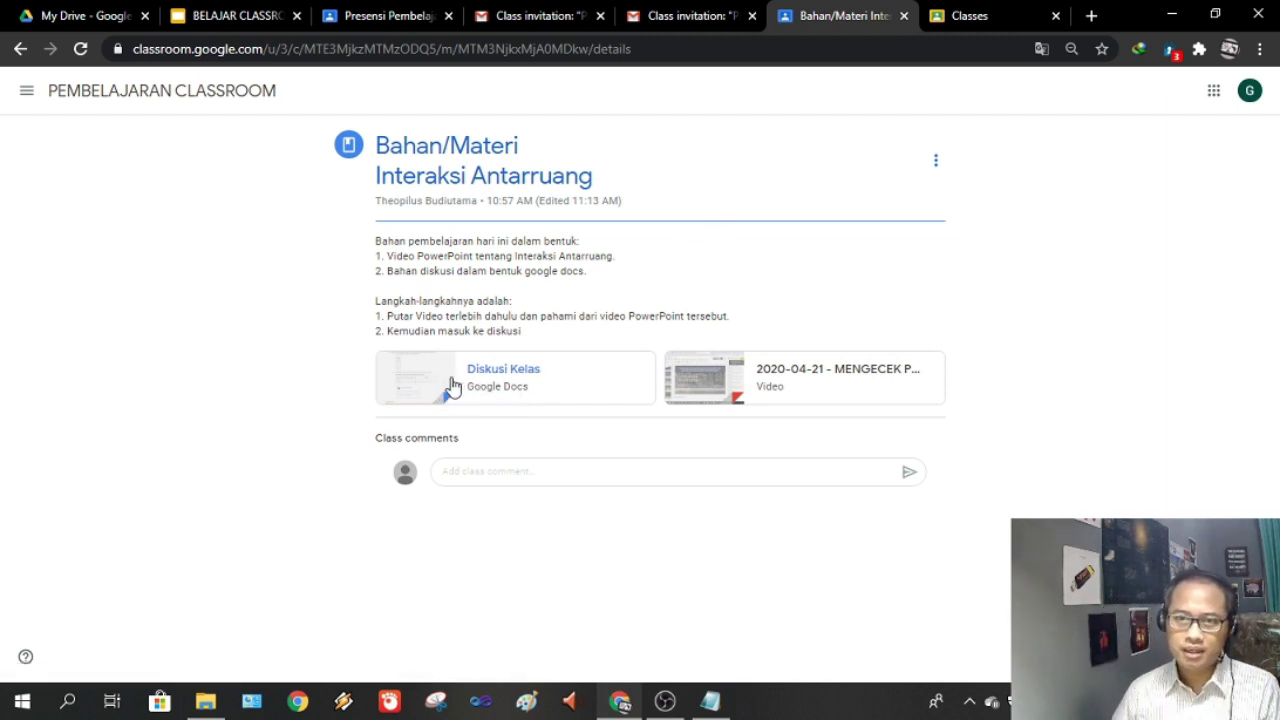
left_click(444, 387)
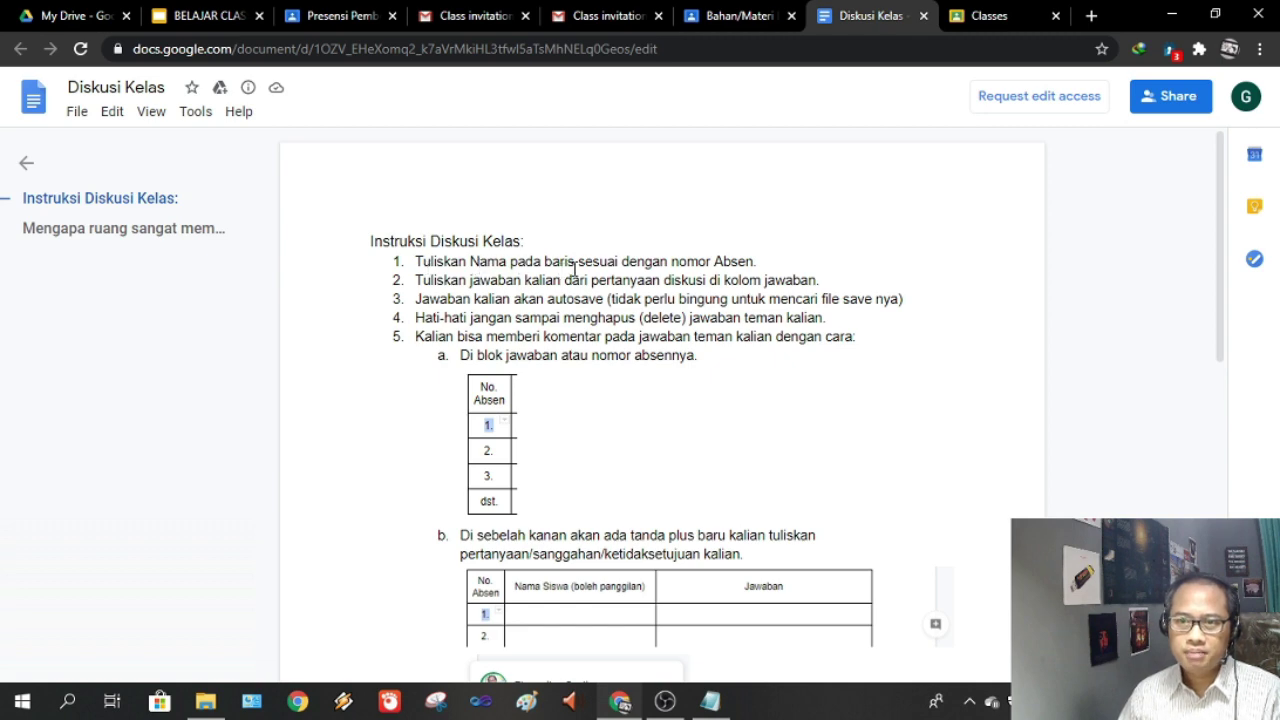
Read through the Diskusi Kelas instructions, the commenting example, the Soal diskusi question and the answer table
scroll(650, 460, "down", 3)
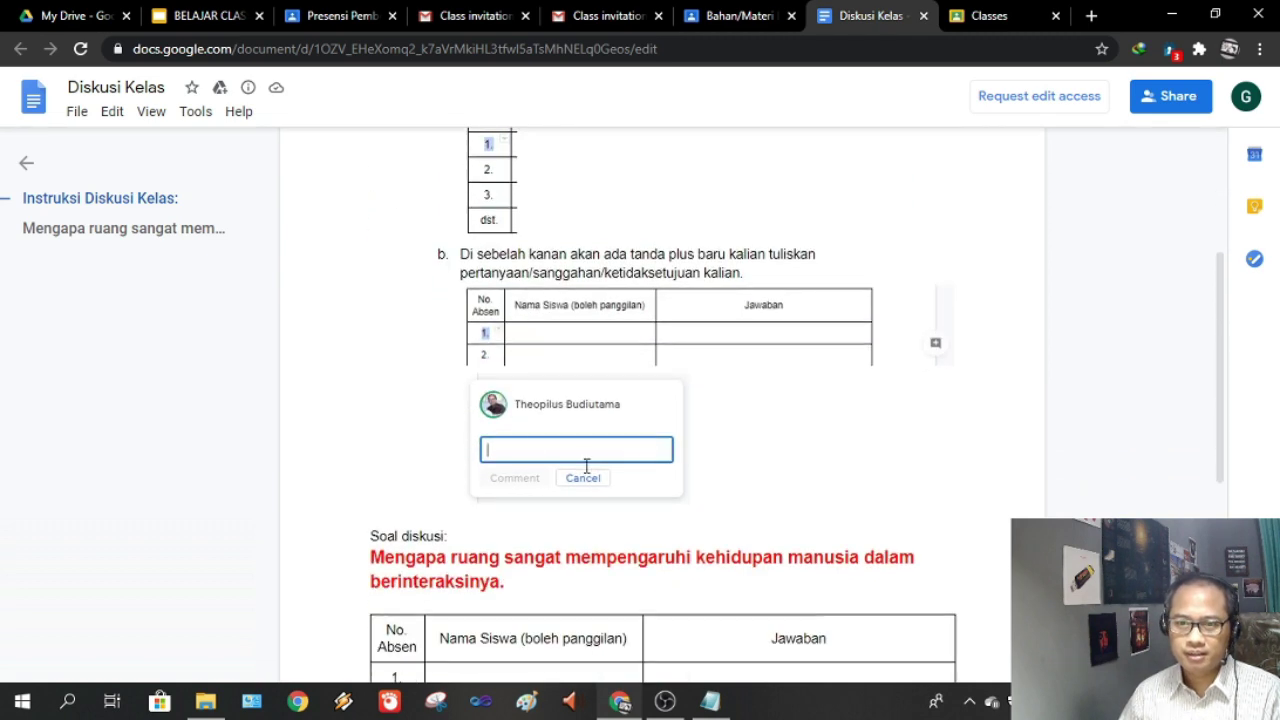
scroll(503, 413, "down", 3)
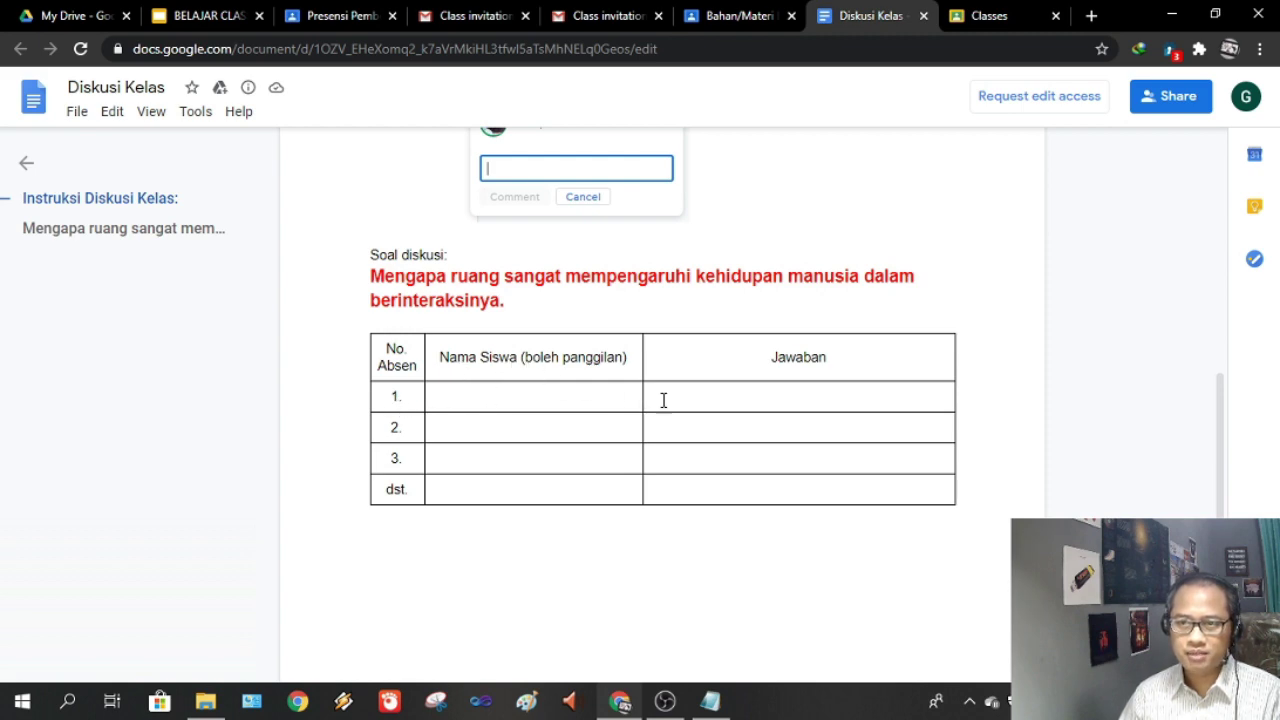
scroll(674, 380, "up", 8)
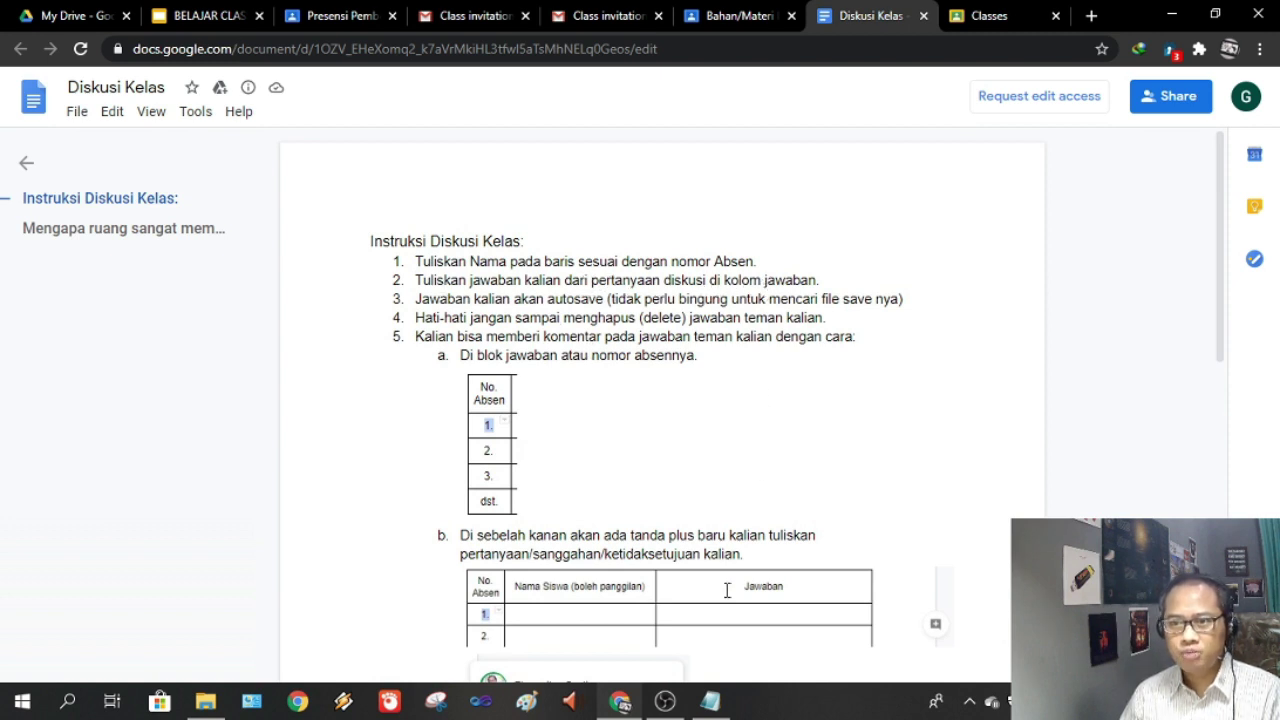
scroll(753, 444, "down", 2)
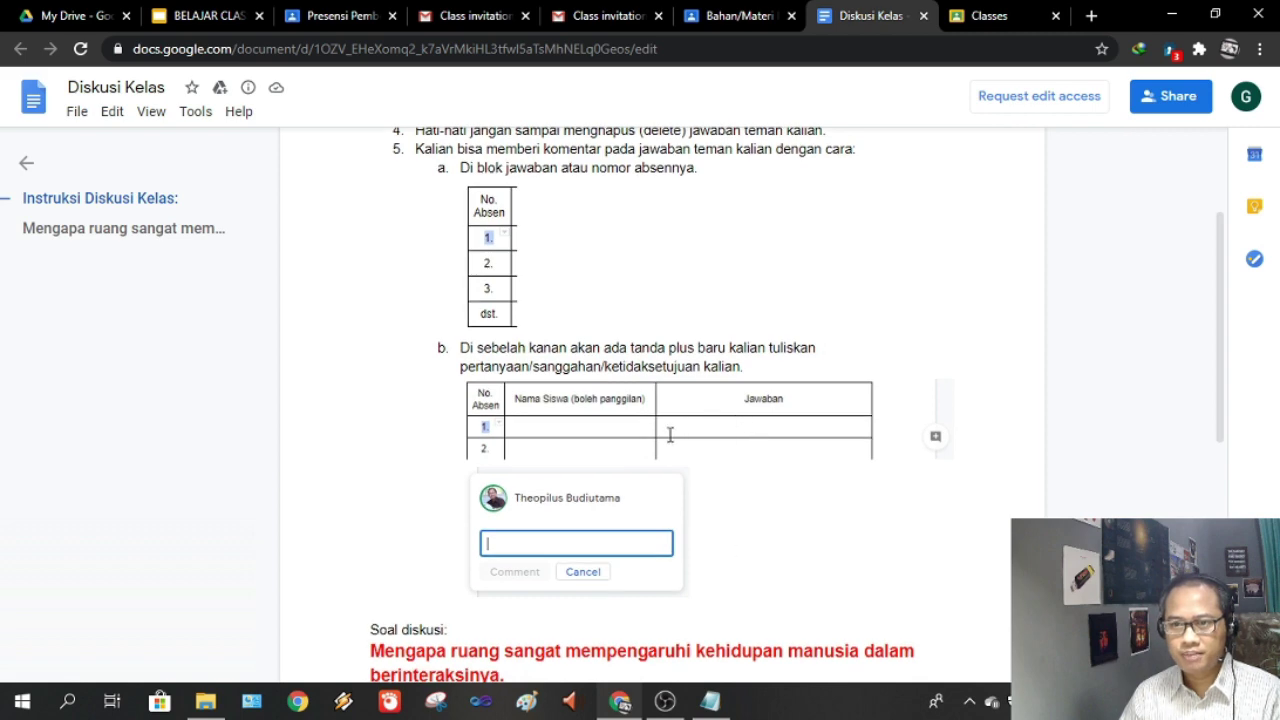
scroll(658, 428, "up", 1)
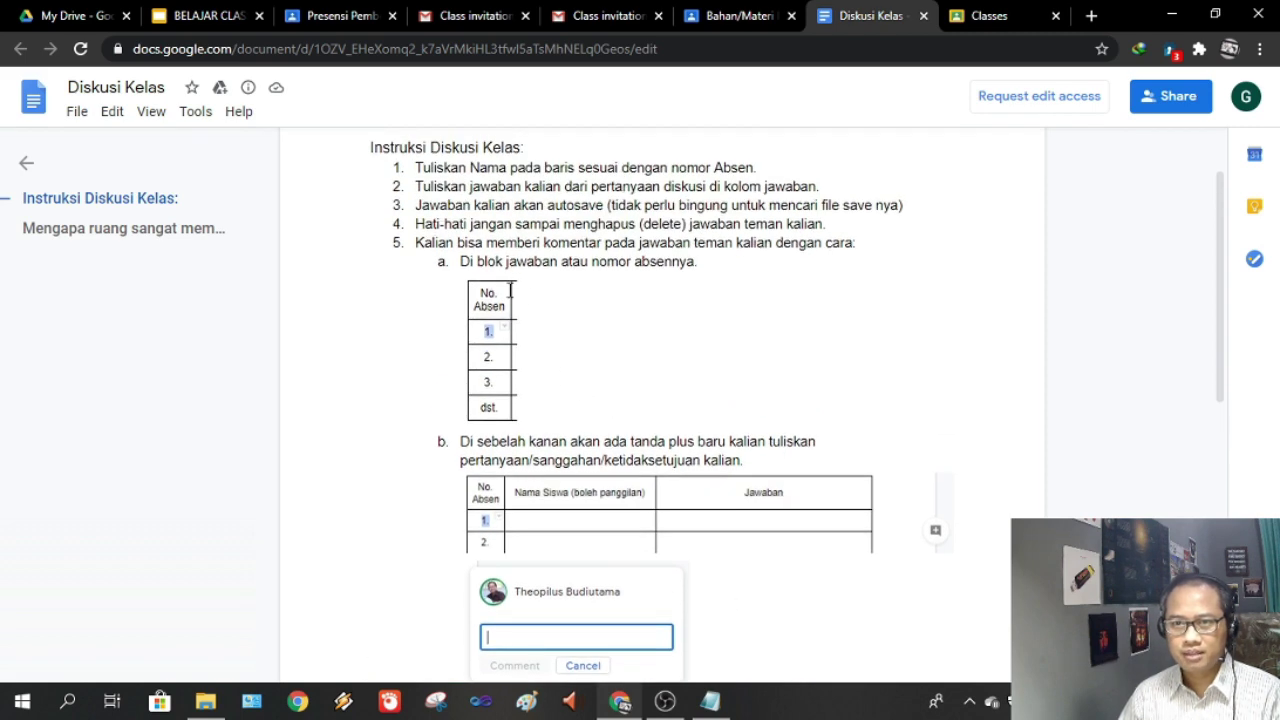
scroll(562, 462, "down", 4)
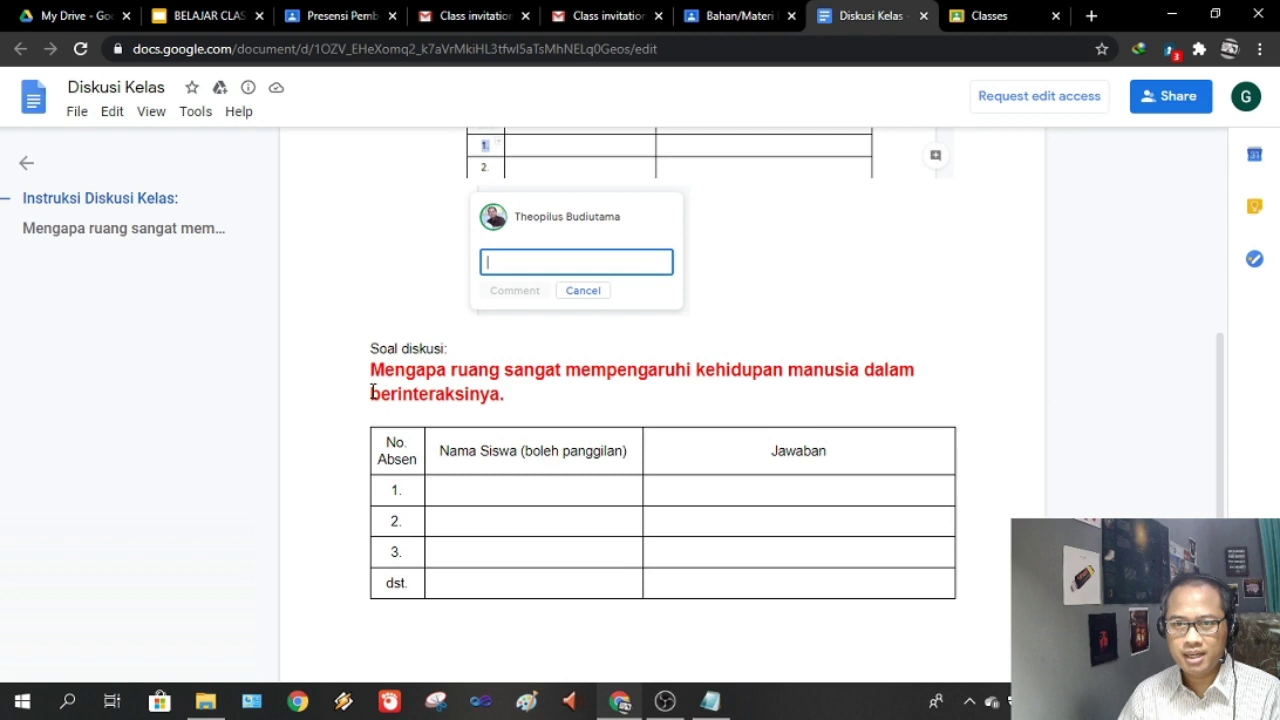
scroll(483, 380, "up", 3)
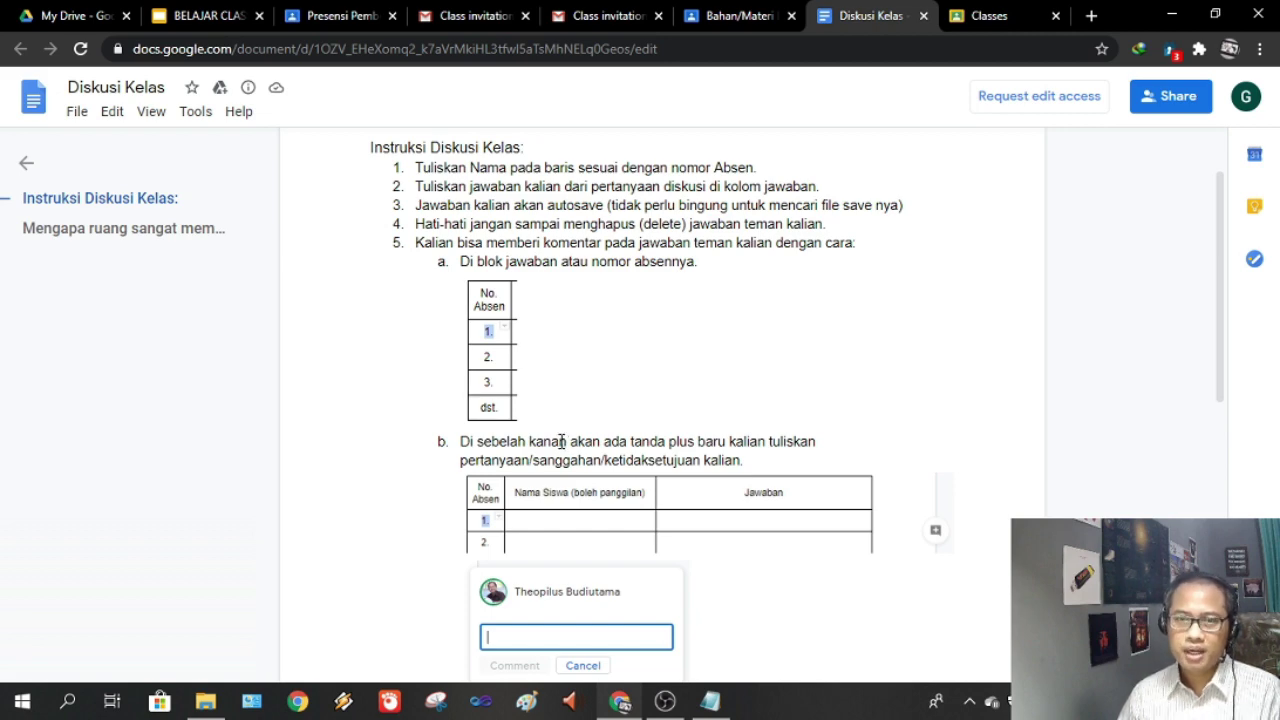
scroll(562, 441, "down", 3)
scroll(562, 441, "down", 3)
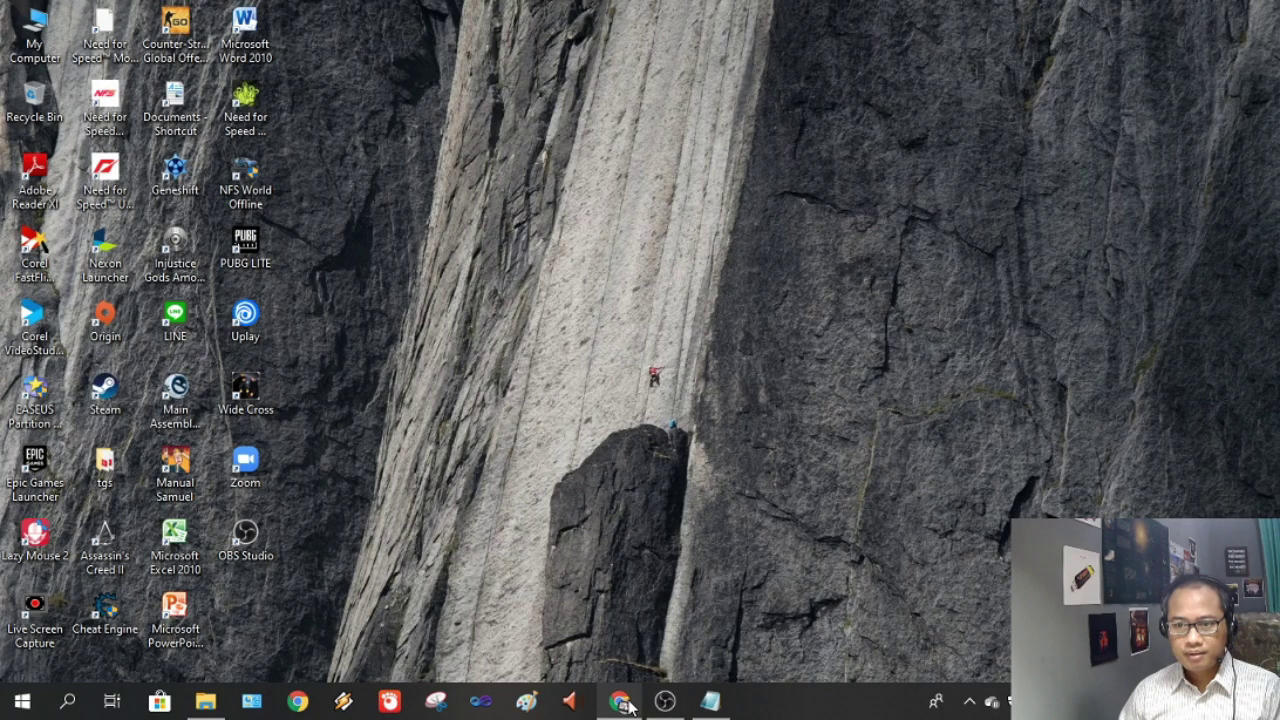
Return to the editable Diskusi Kelas document and enter the student's name under Nama Siswa for No. Absen 1
left_click(621, 702)
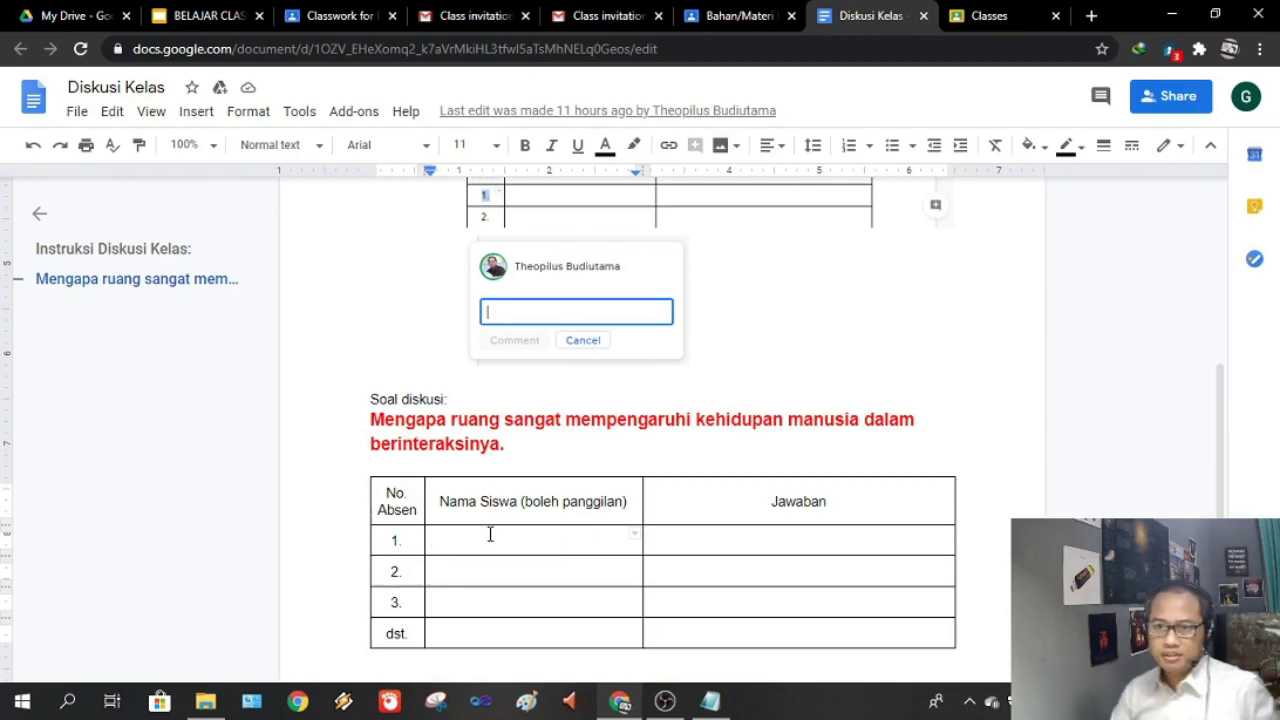
scroll(560, 405, "up", 6)
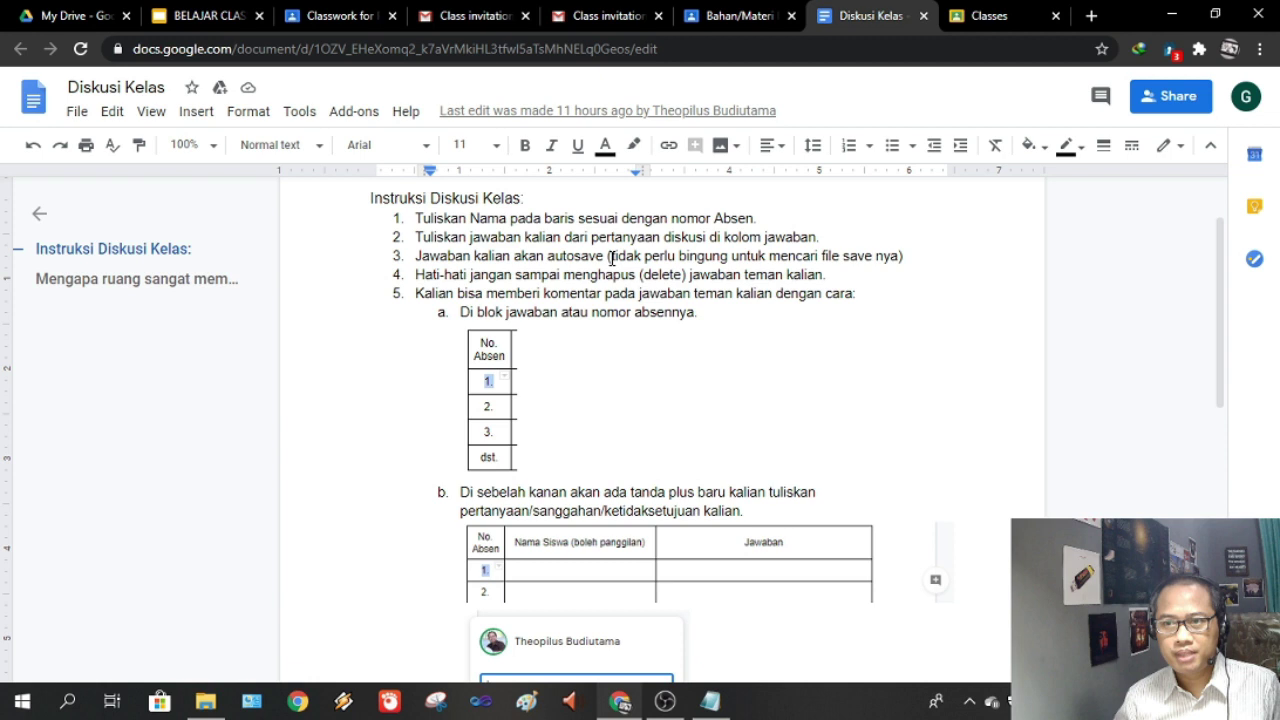
scroll(612, 258, "down", 5)
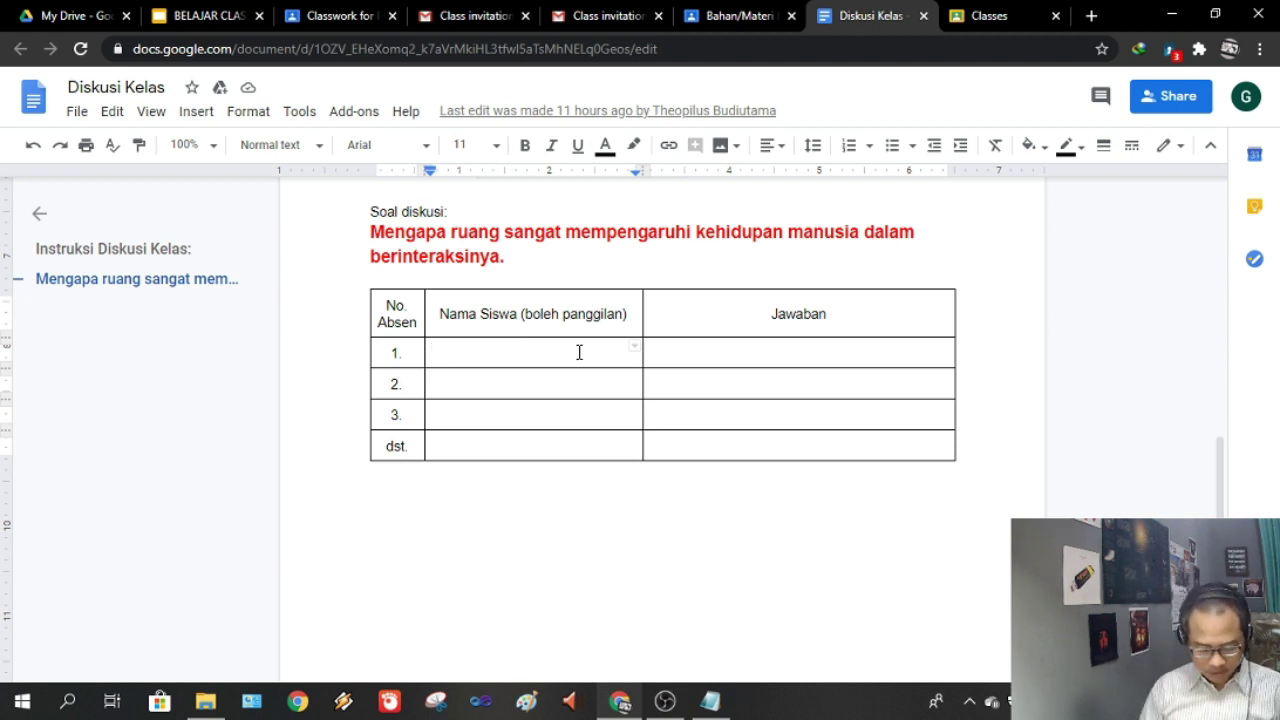
type("Games")
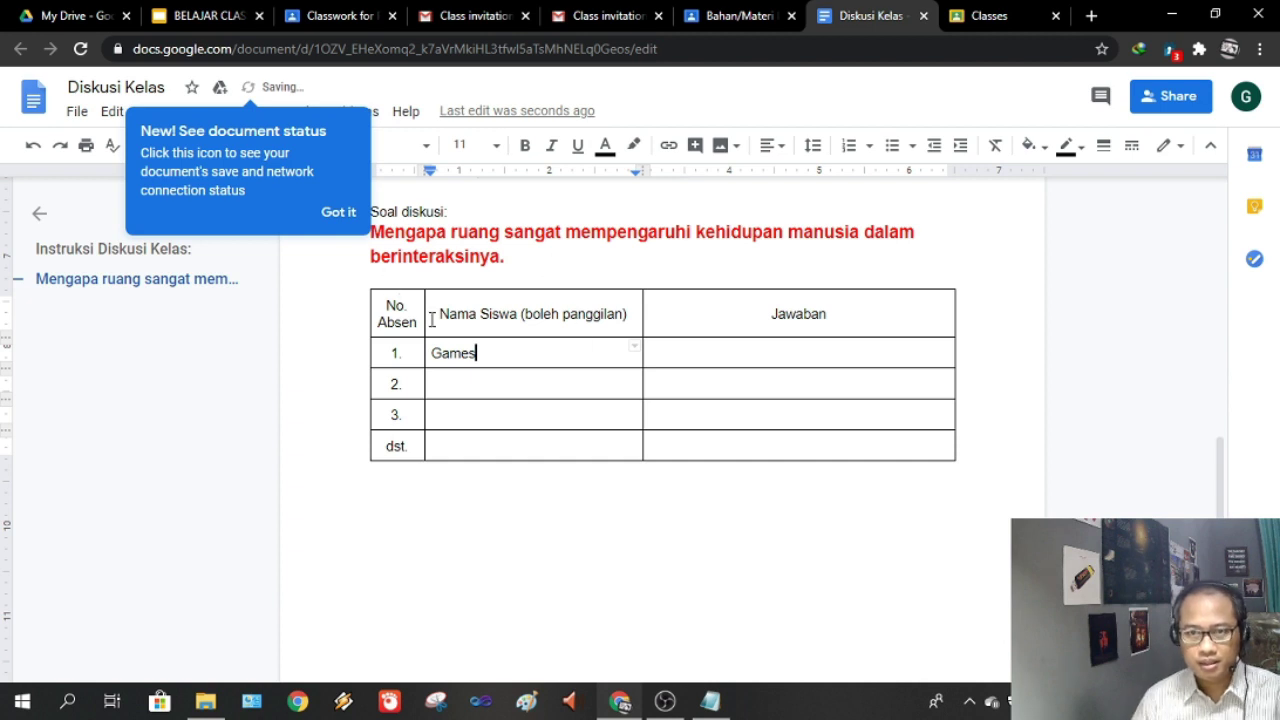
left_click(338, 212)
Enter the Jawaban for No. Absen 1 as "Karena tidak bisa di lepaskan dari masing-masing yang lain."
left_click(725, 352)
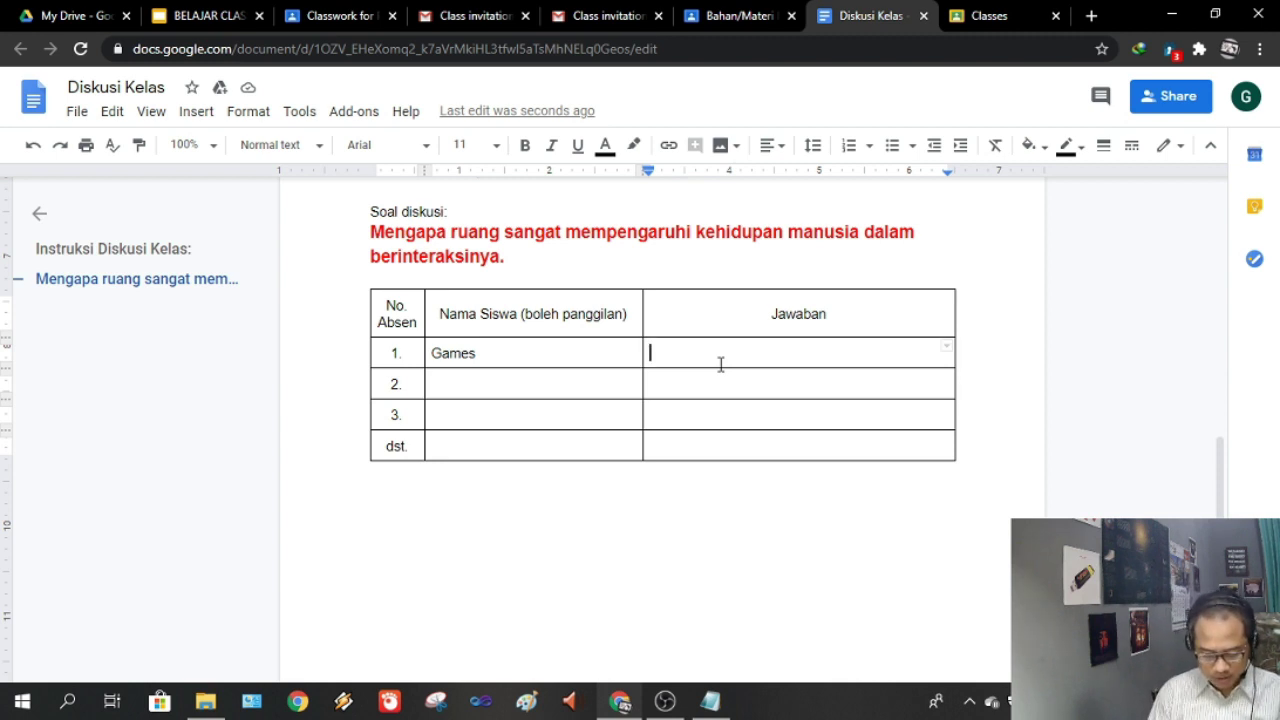
type("Karen")
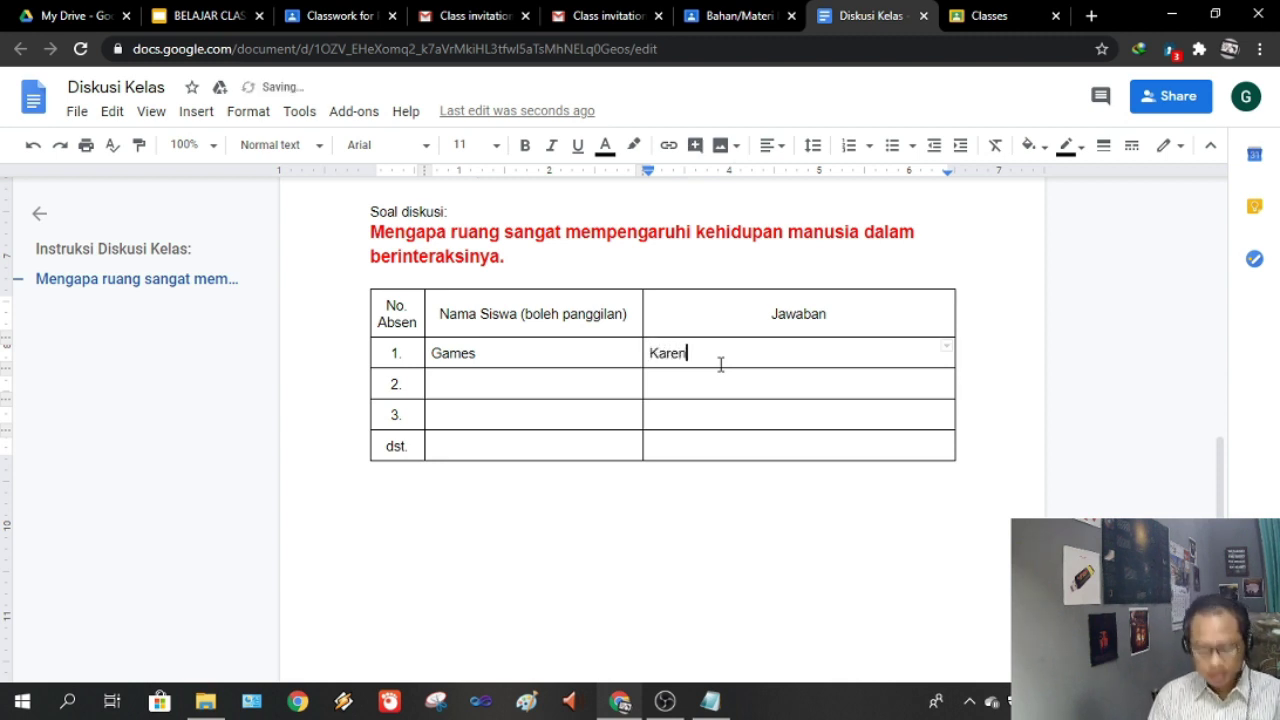
type("a tida")
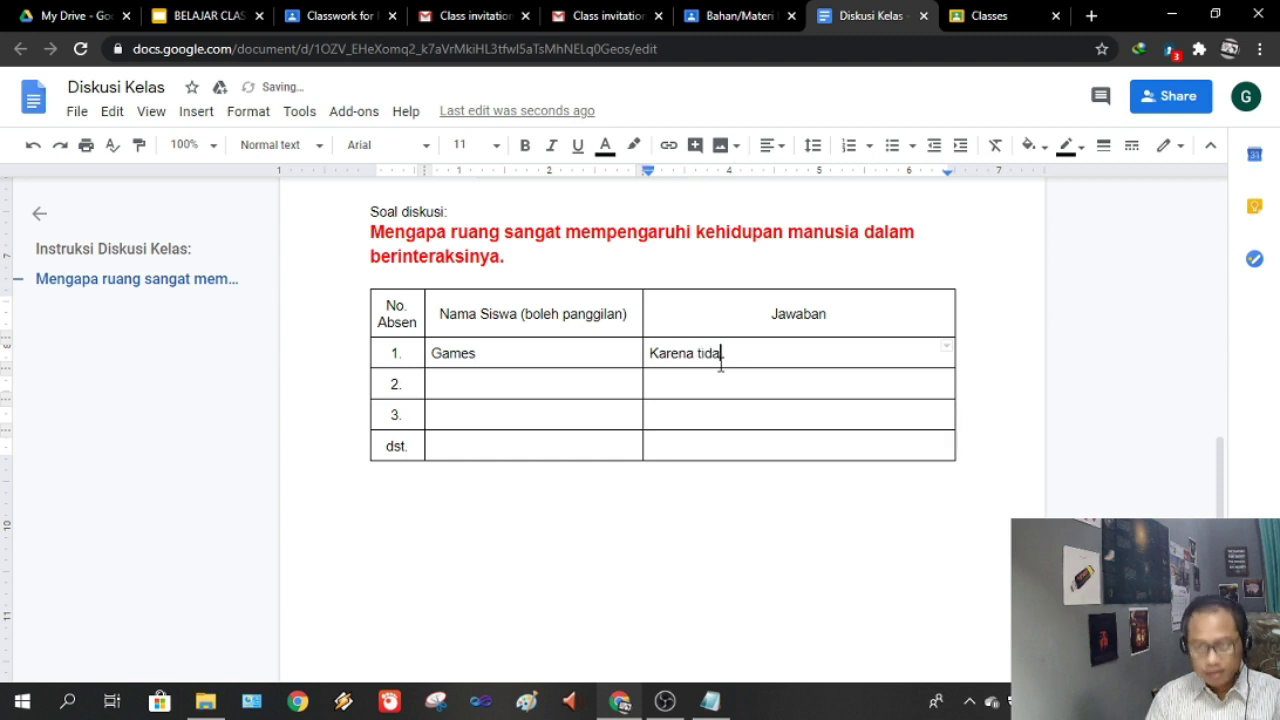
type("k bisa di ")
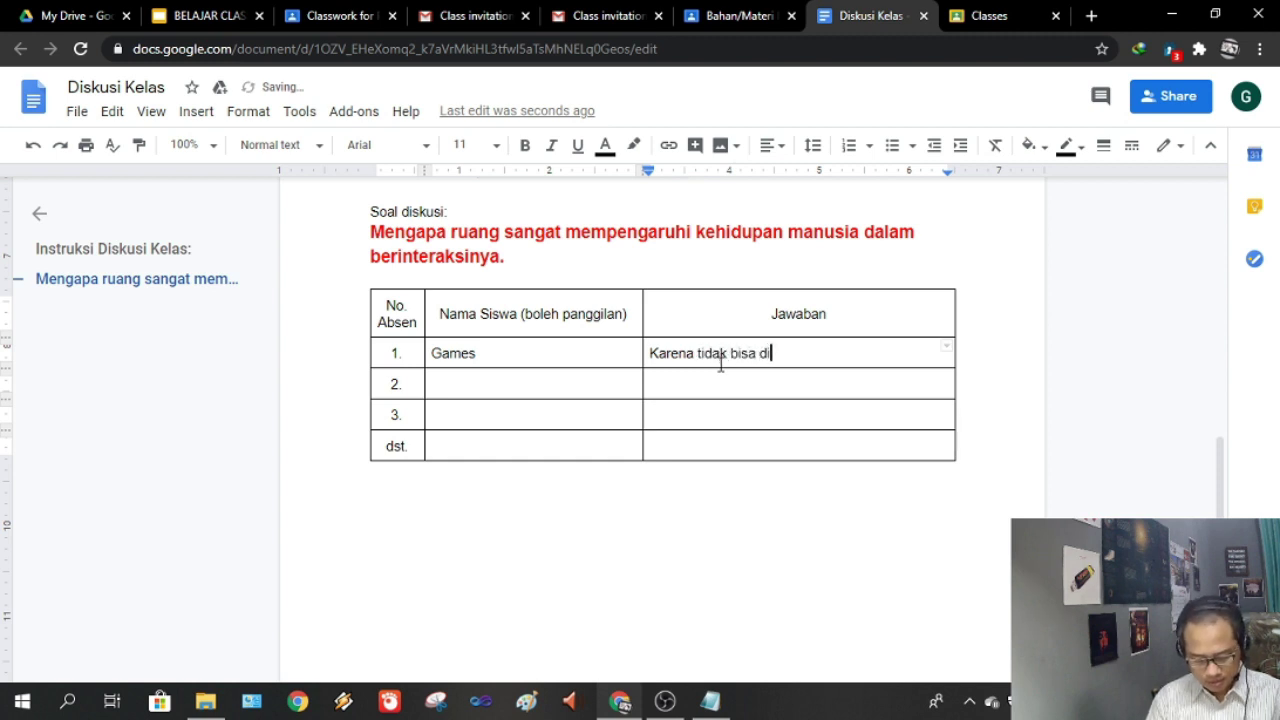
type("lepaska")
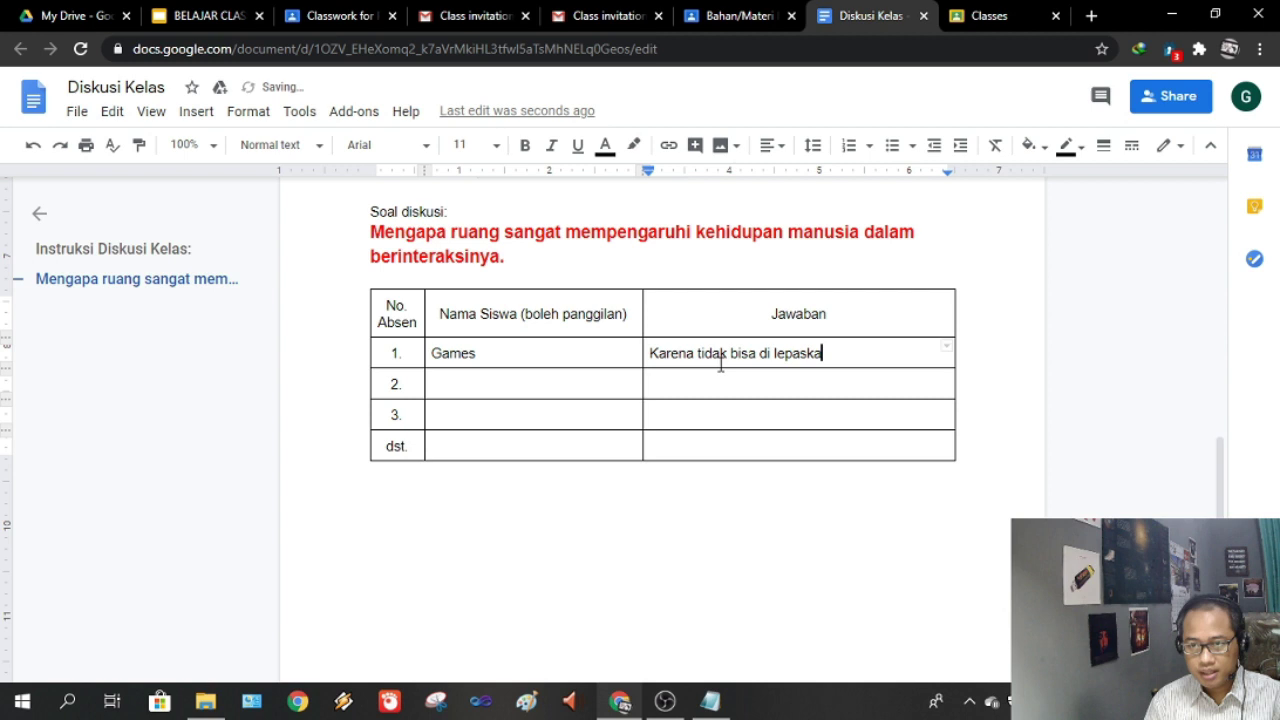
type("n dari ma")
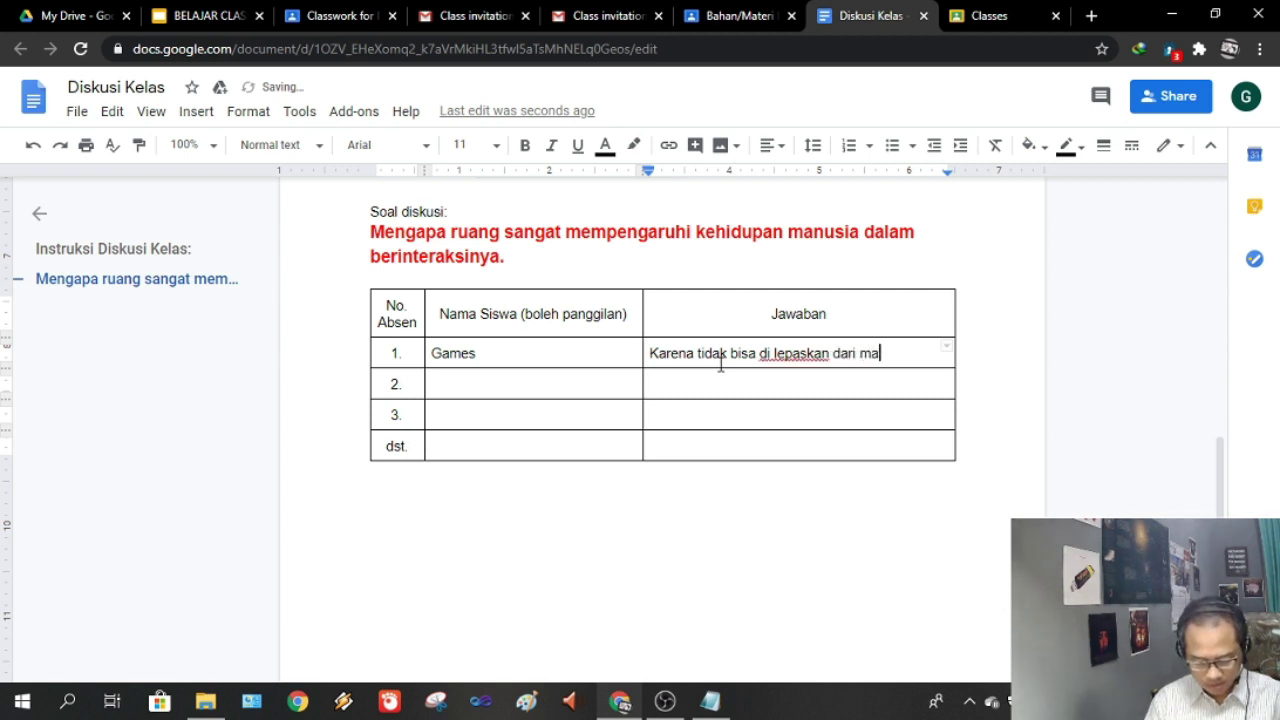
type("sing-ma")
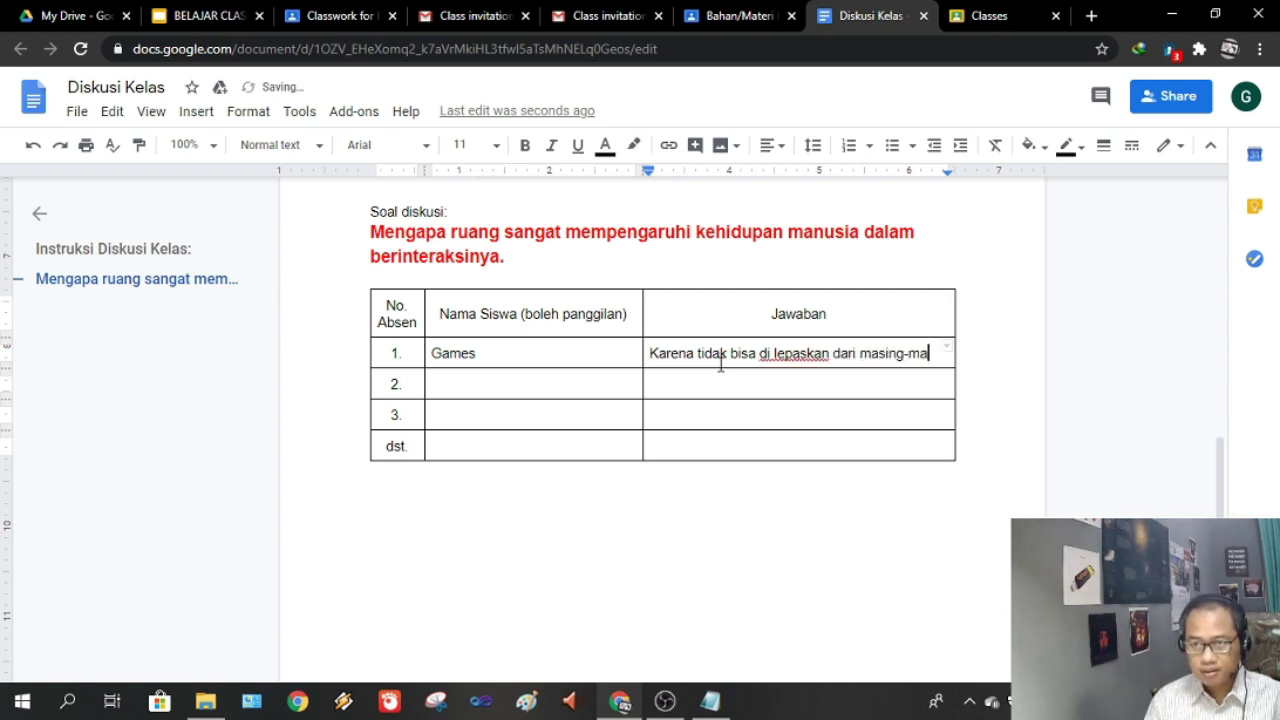
type("sing")
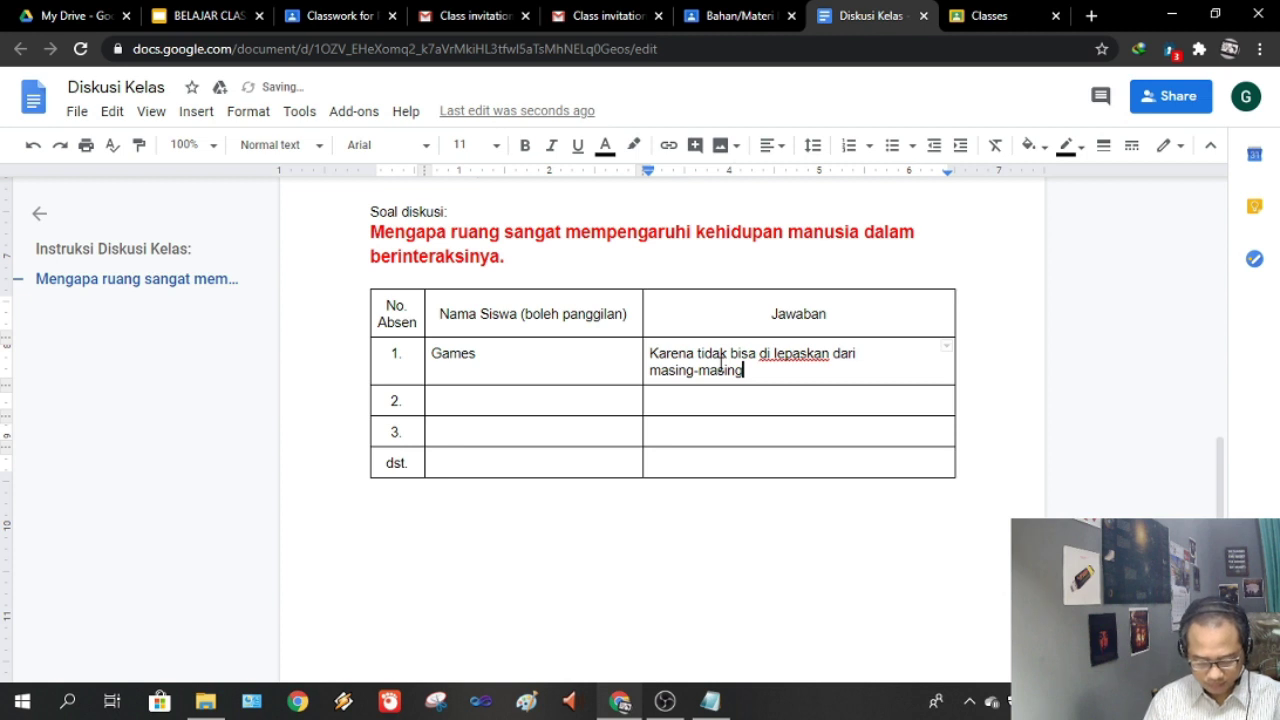
type(" yang lain.")
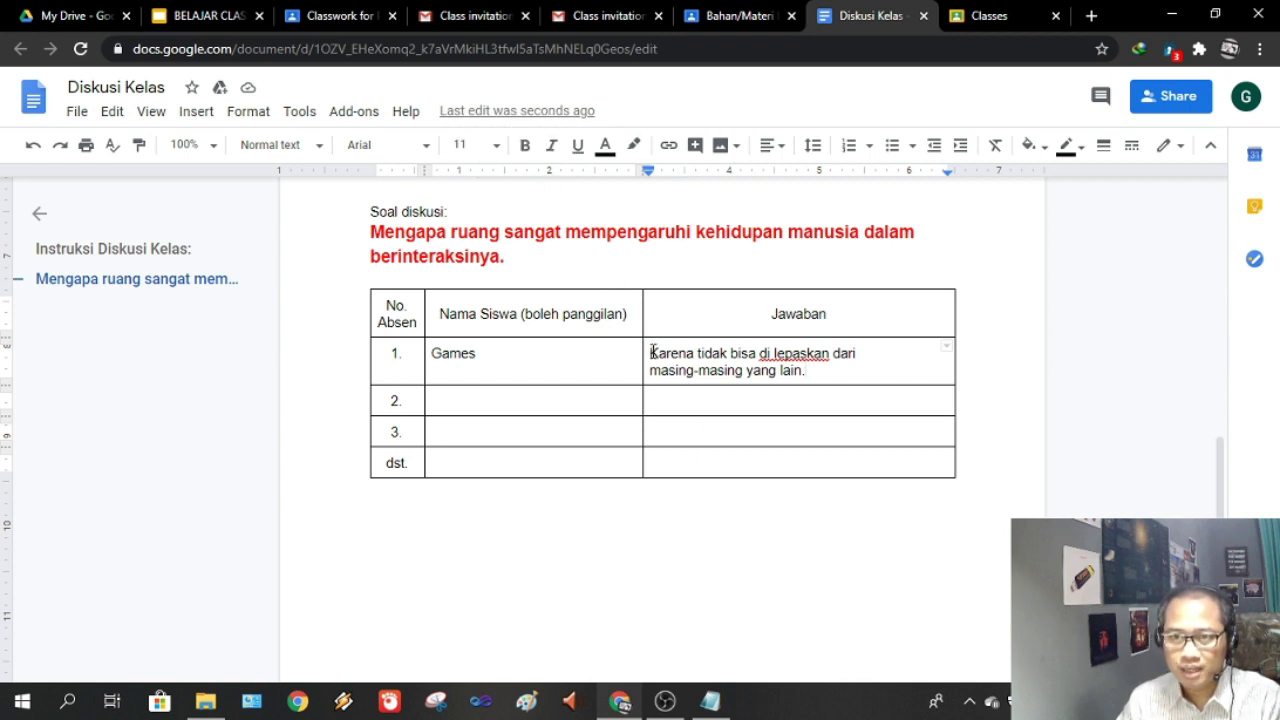
Enter another student's name under Nama Siswa for No. Absen 3
key("ctrl+alt+m")
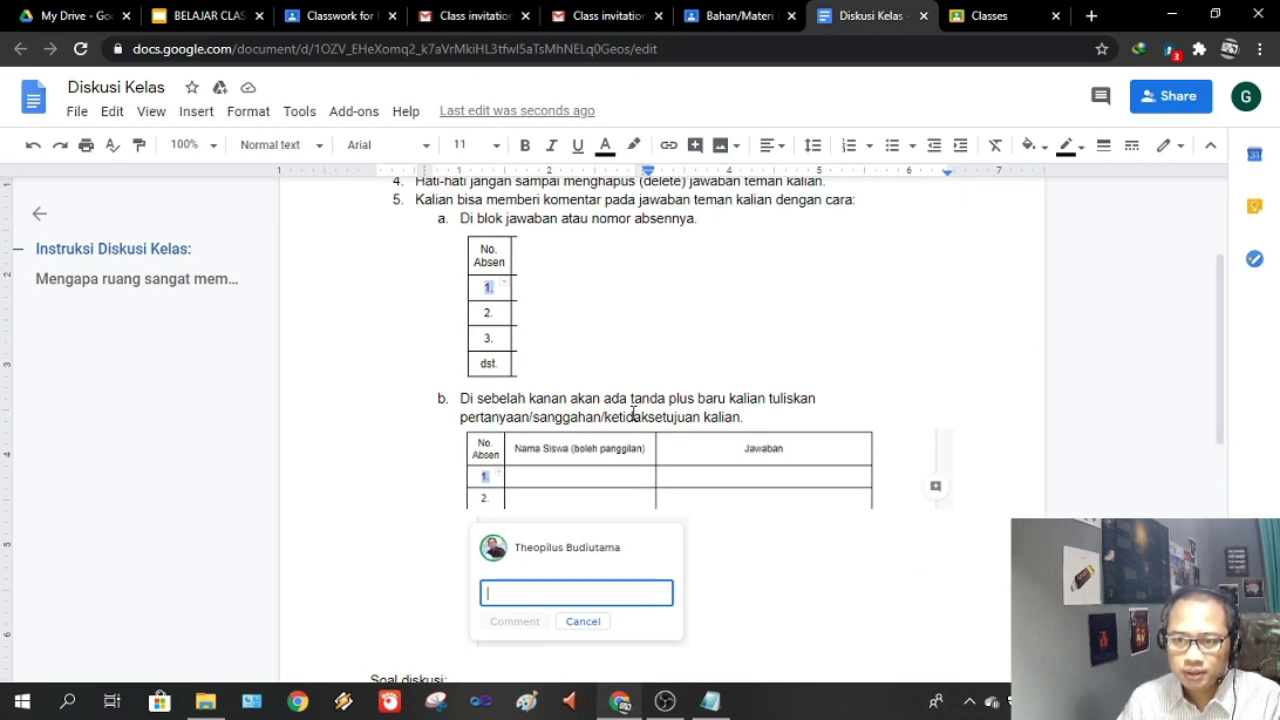
scroll(625, 413, "down", 5)
key("Escape")
left_click(457, 429)
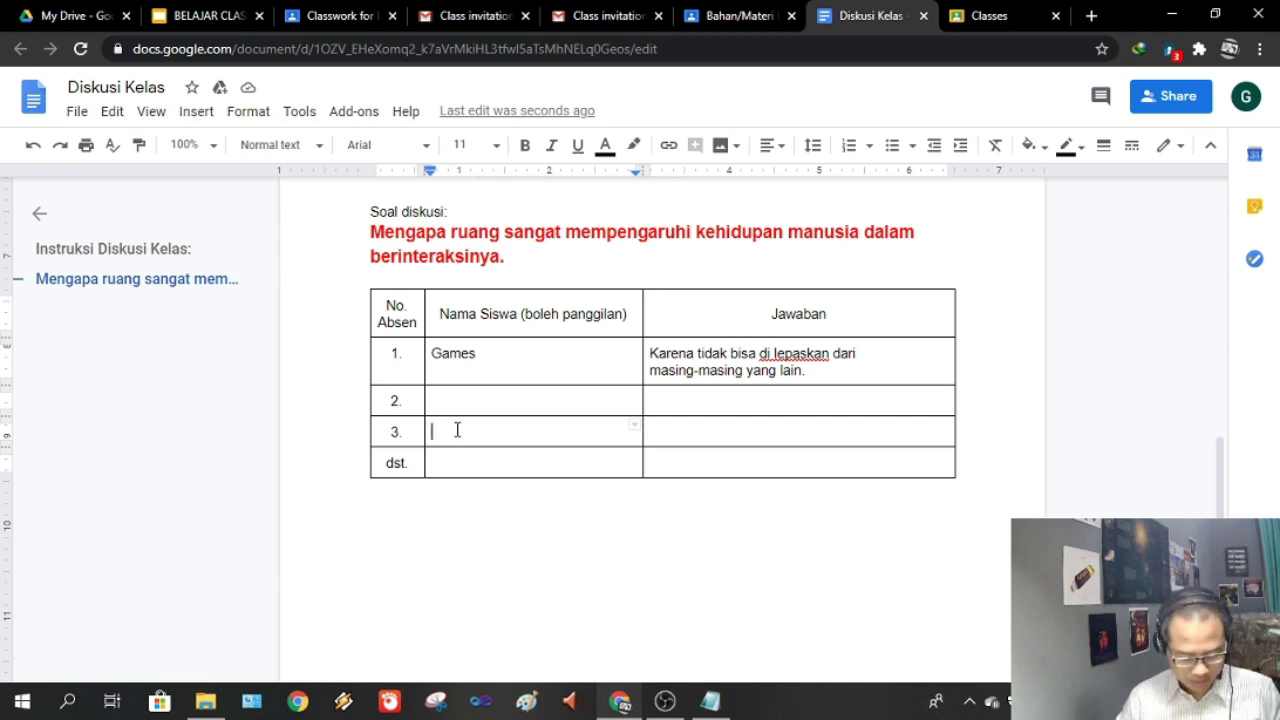
type("Da")
type("ne")
type("el")
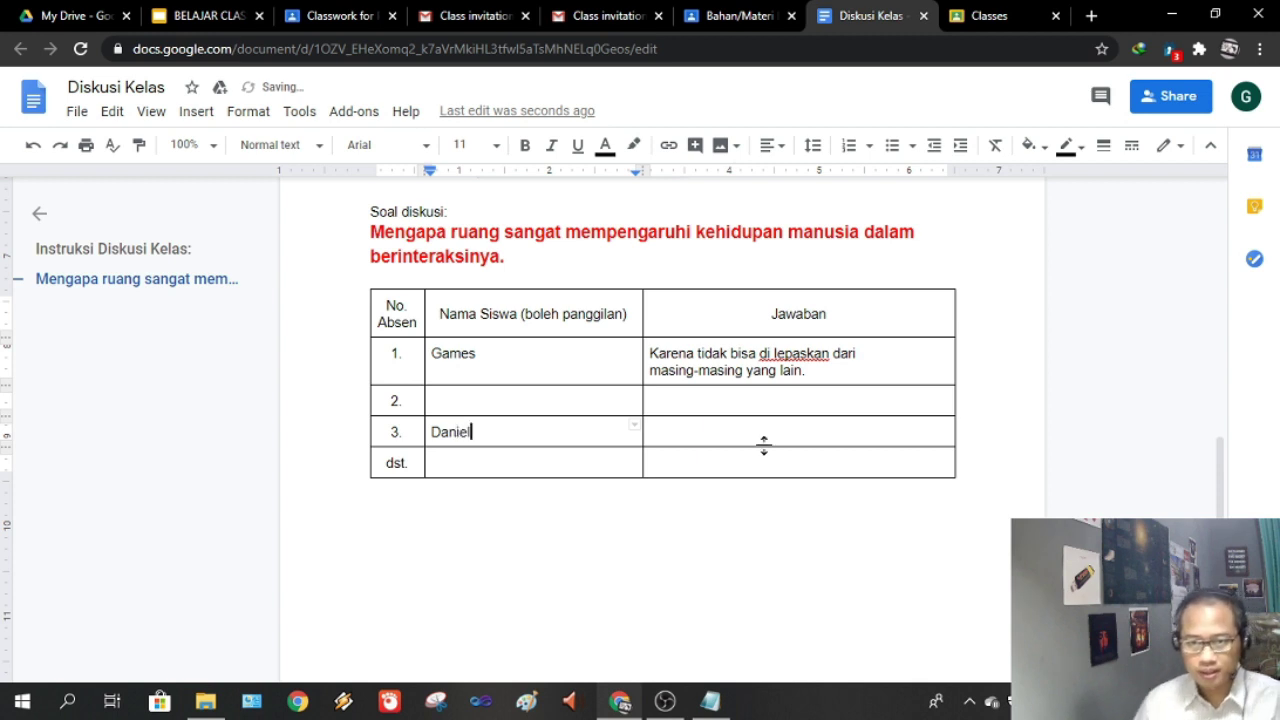
Enter "Makhluk sosial." as the Jawaban for No. Absen 3
left_click(759, 431)
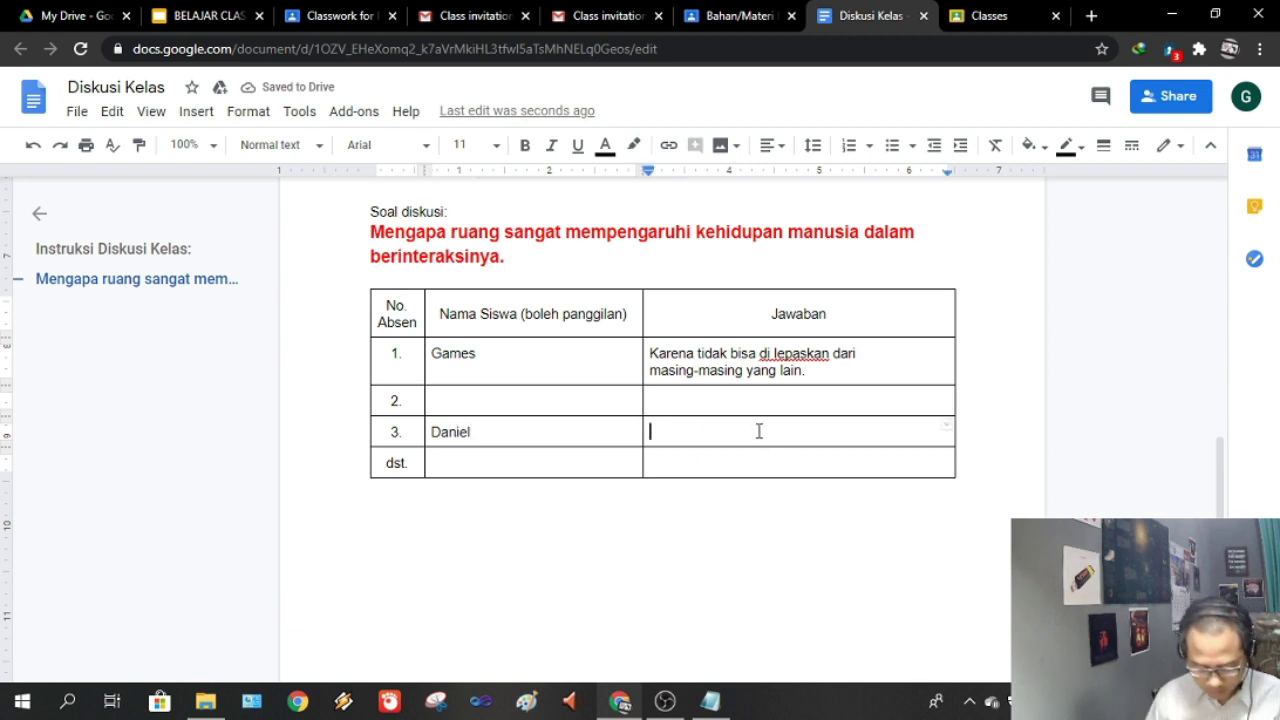
type("Maks")
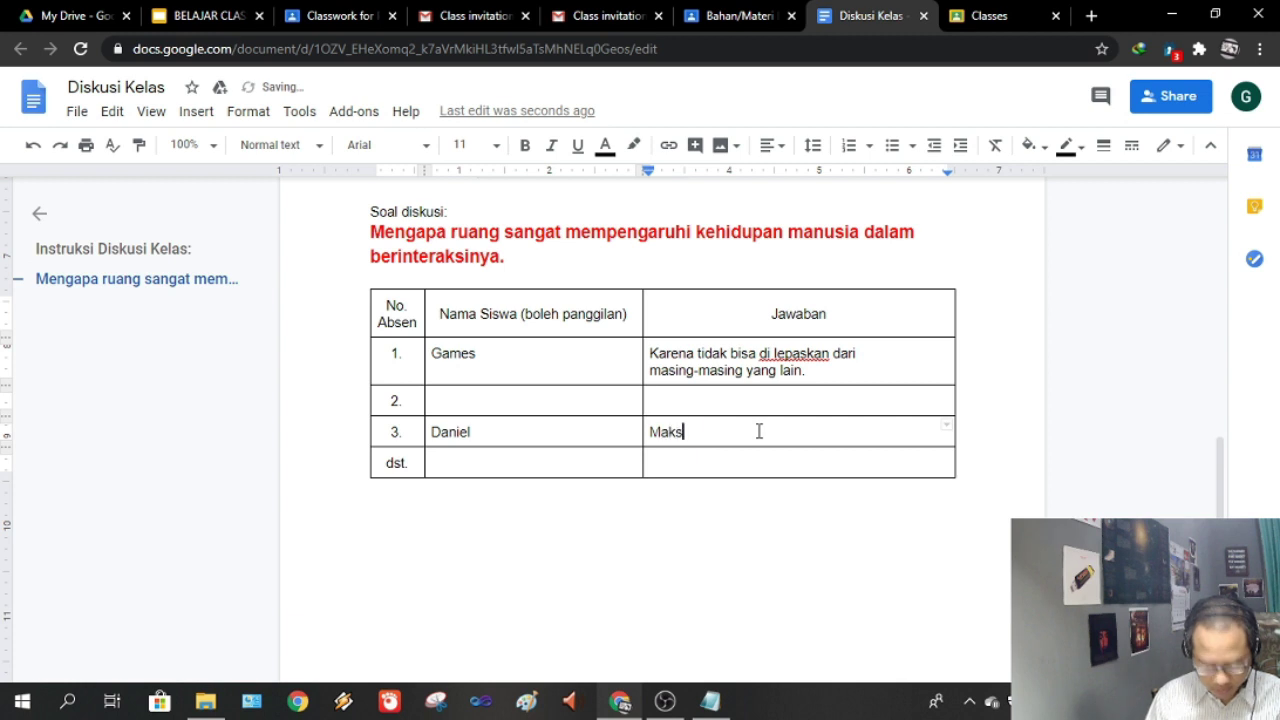
type("=")
key("BackSpace")
key("BackSpace")
type("hluk sosial.")
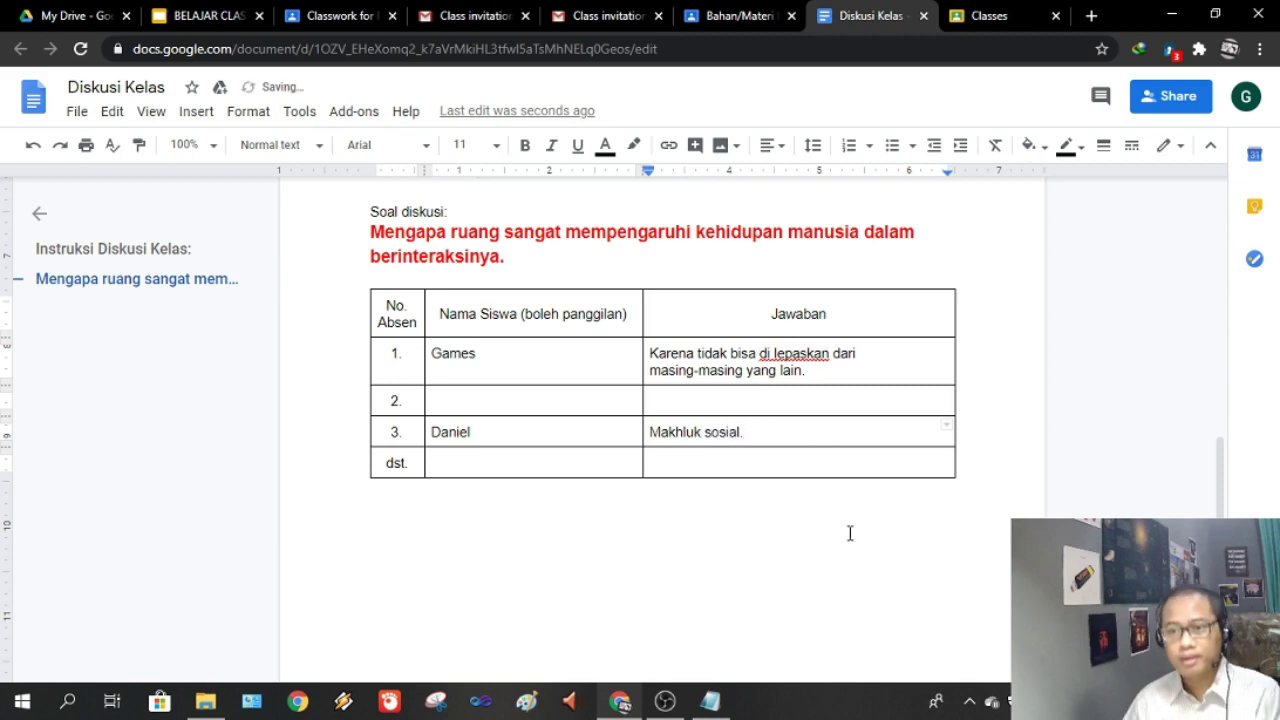
Post the comment "Mengapa kok jawaban nya seperti itu?" on the number 3 in the No. Absen column
left_click(850, 532)
scroll(838, 482, "up", 6)
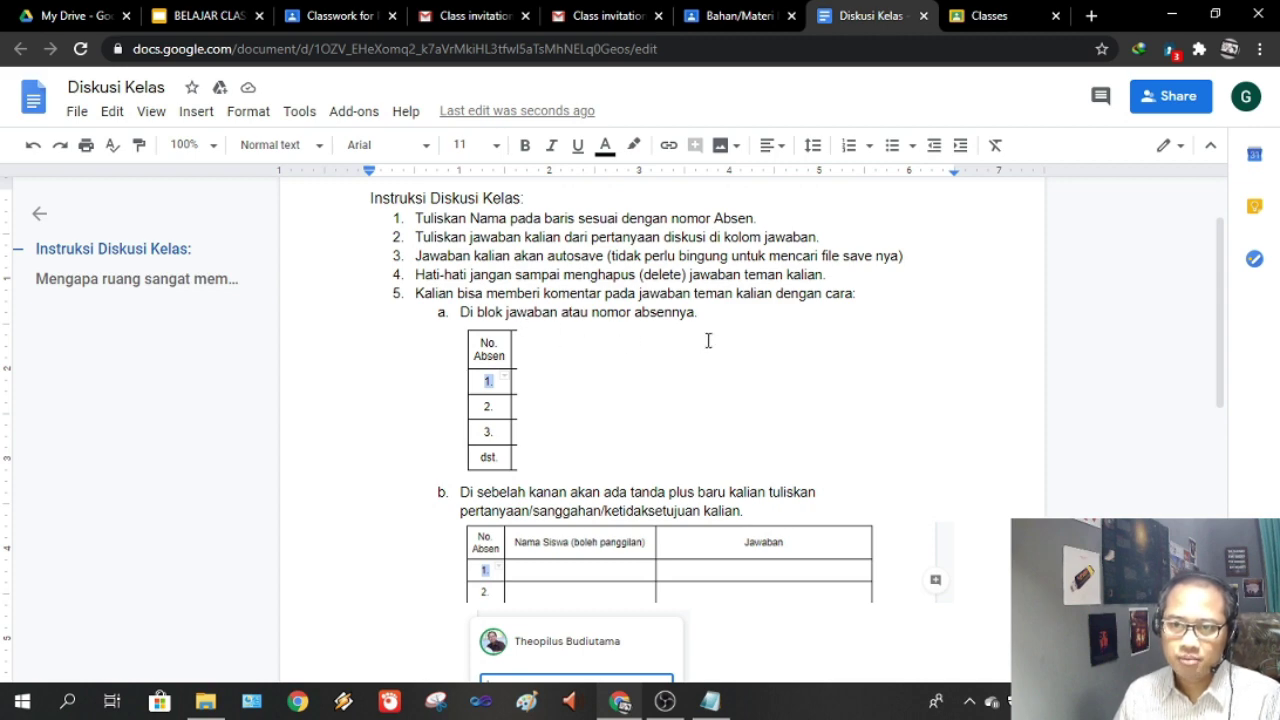
scroll(708, 341, "down", 7)
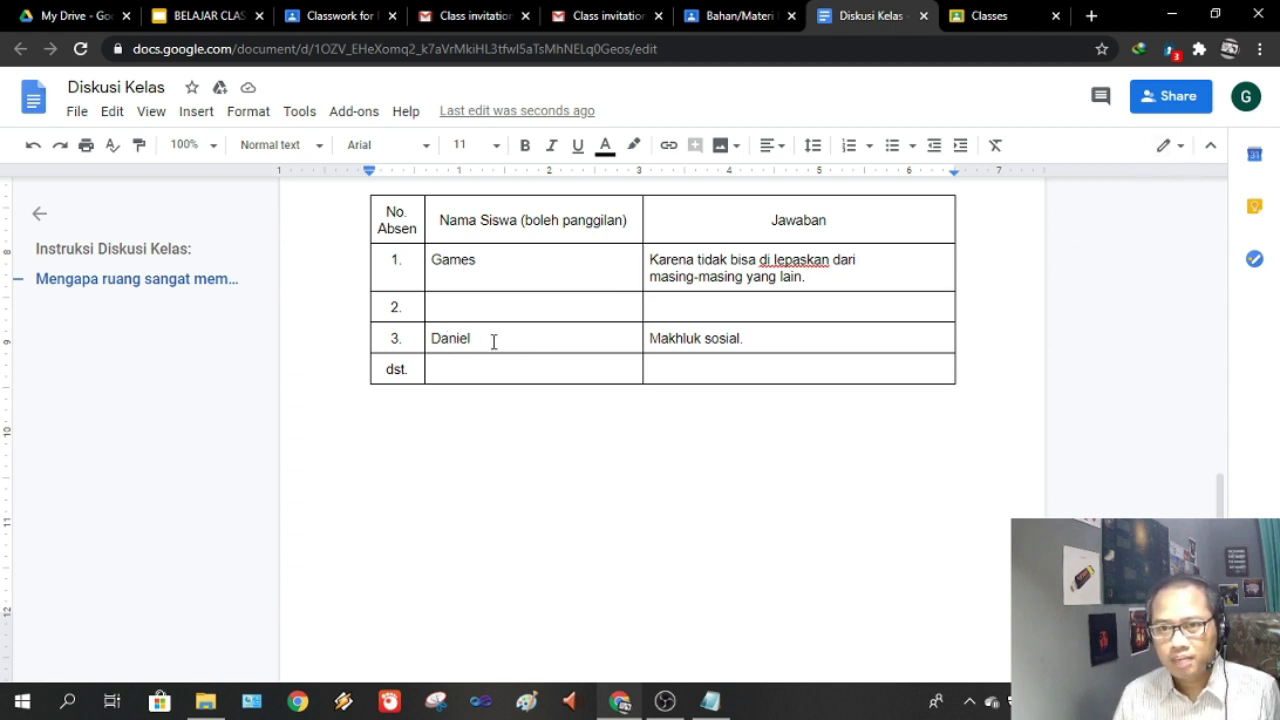
left_click(393, 345)
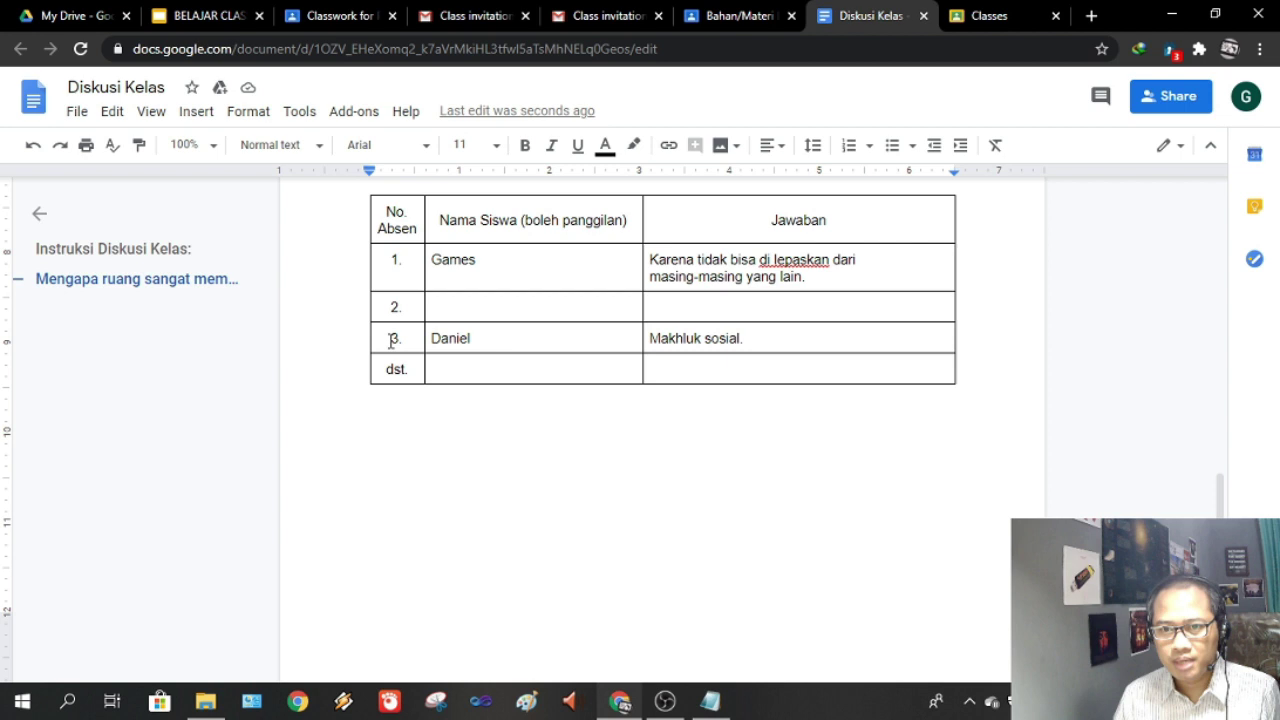
left_click_drag(391, 339, 404, 339)
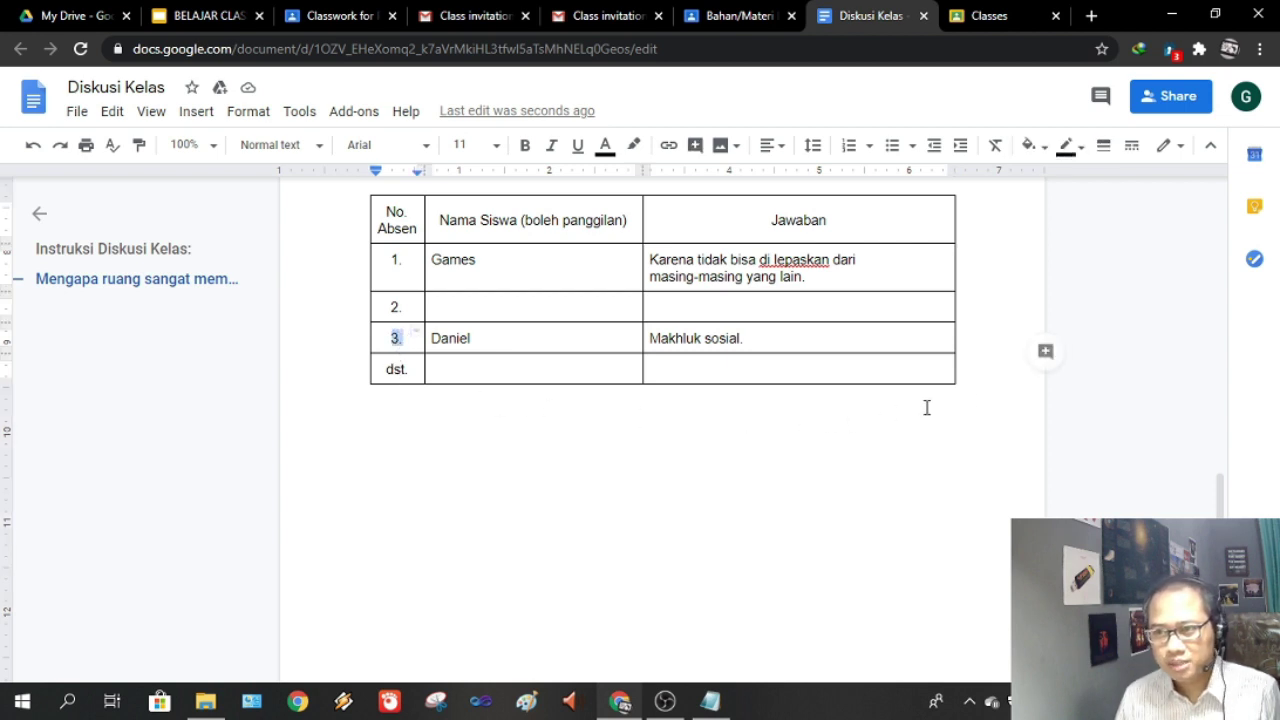
left_click(1045, 355)
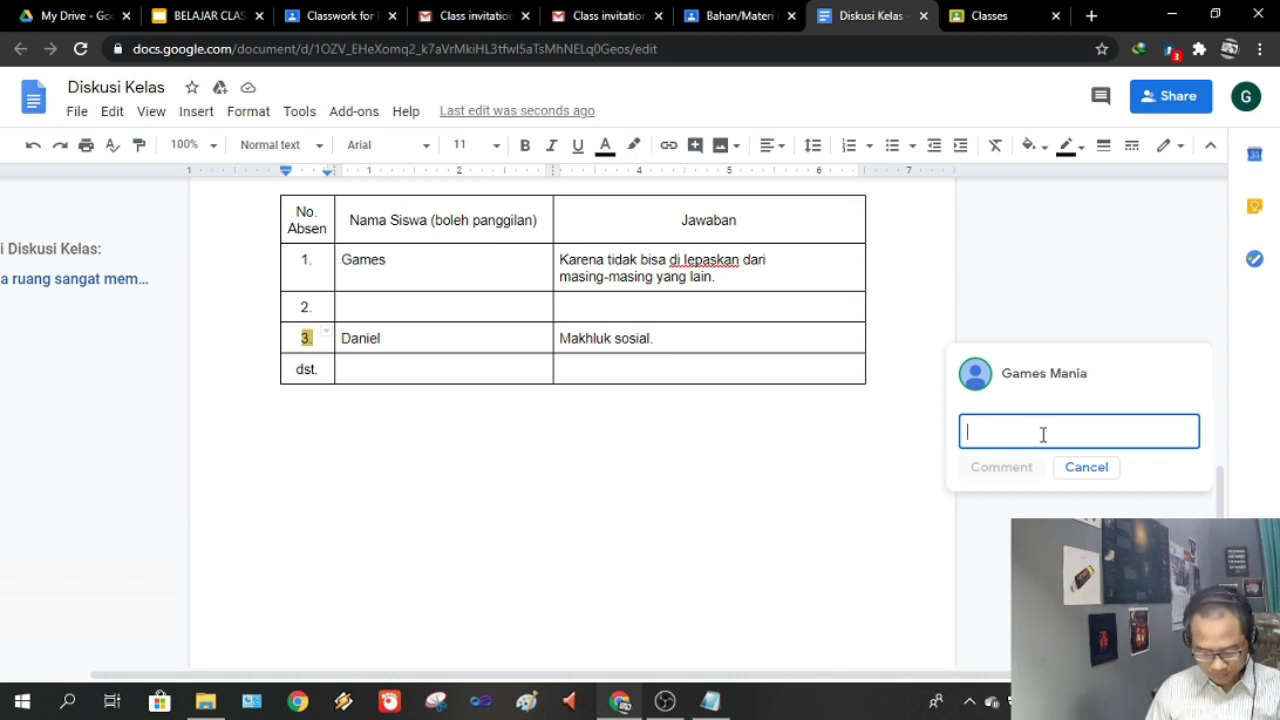
type("Mengapa kok jawaban nya seperti itu?")
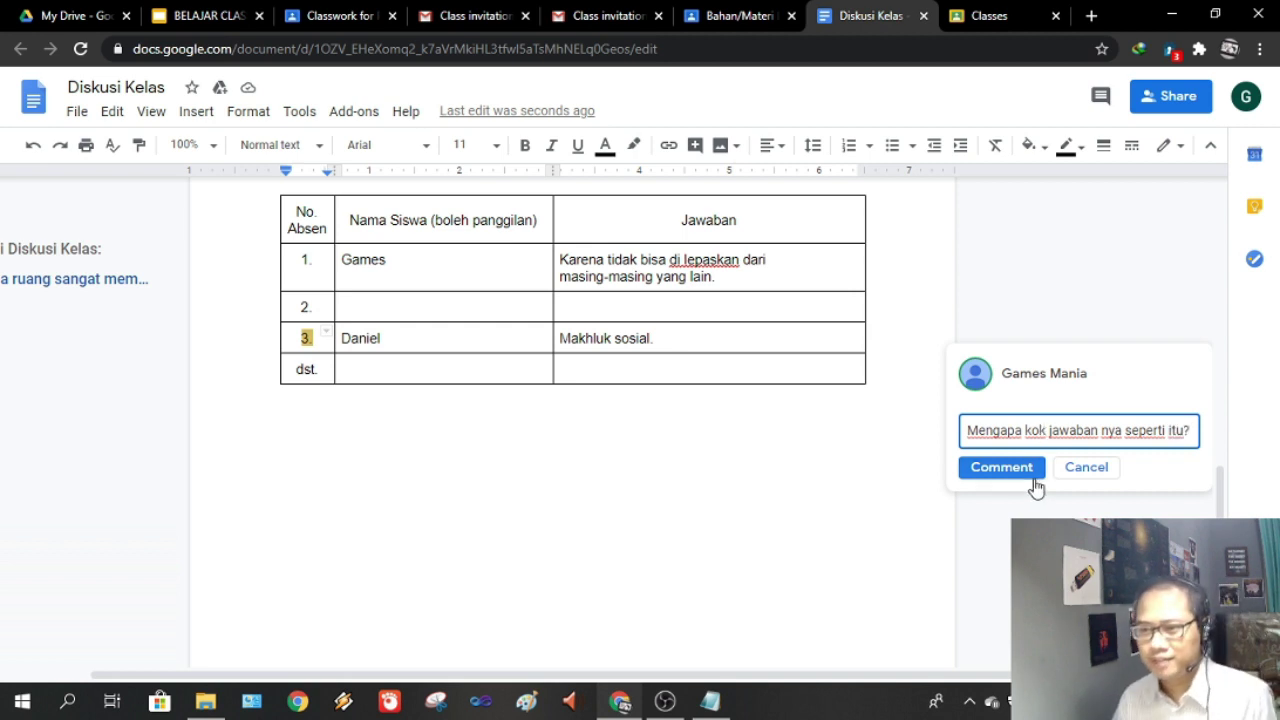
left_click(999, 470)
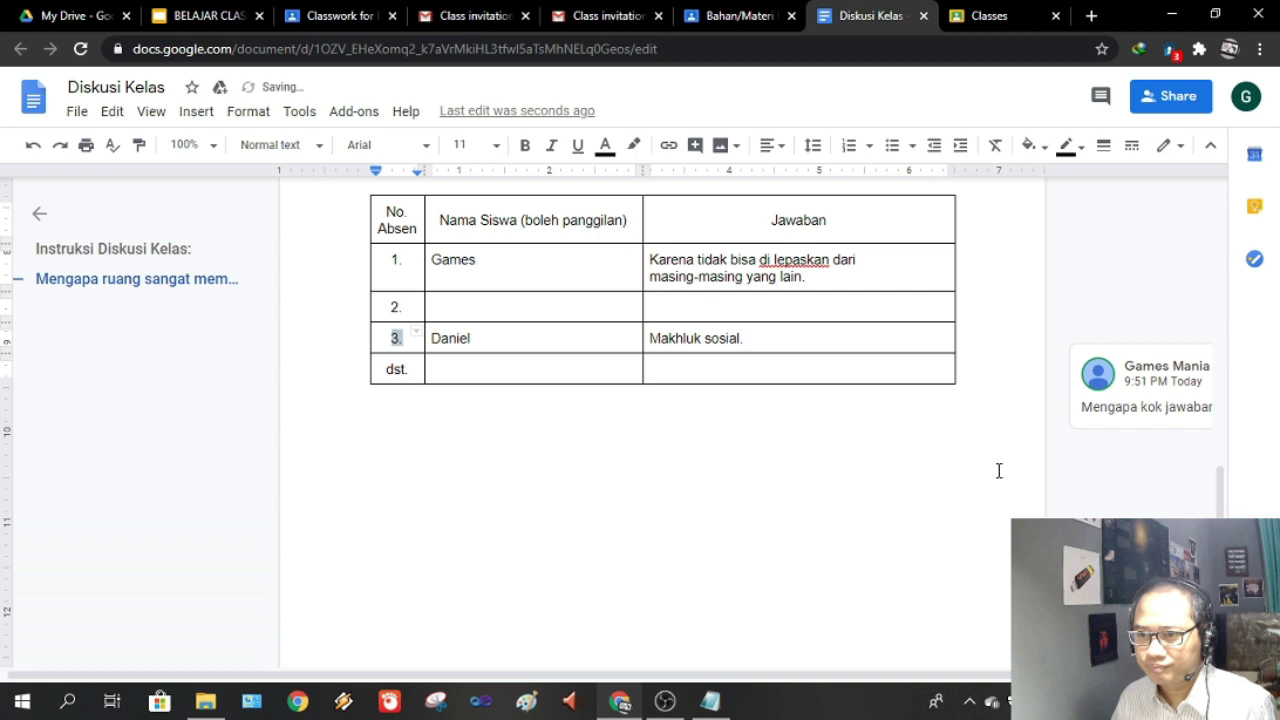
Examine the comment attached to No. Absen 3 and look back over the discussion question and commenting instructions
left_click(503, 342)
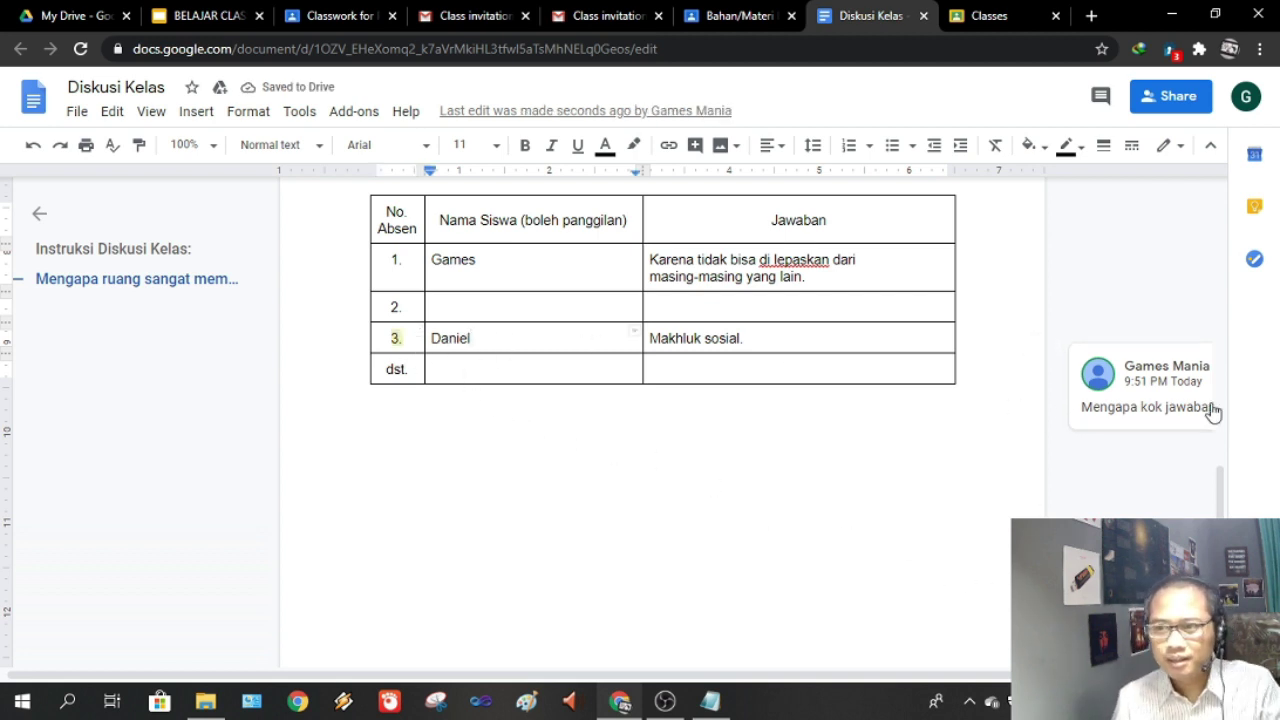
scroll(877, 665, "right", 2)
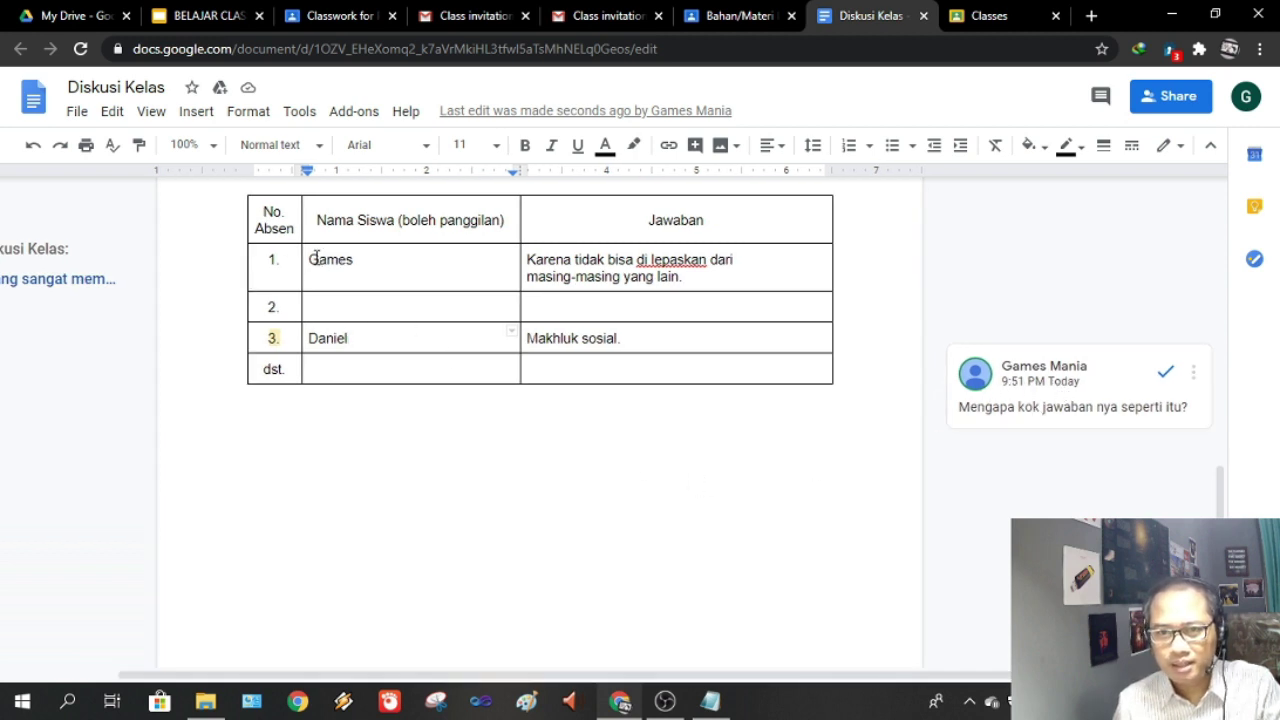
left_click_drag(312, 257, 376, 258)
left_click(387, 269)
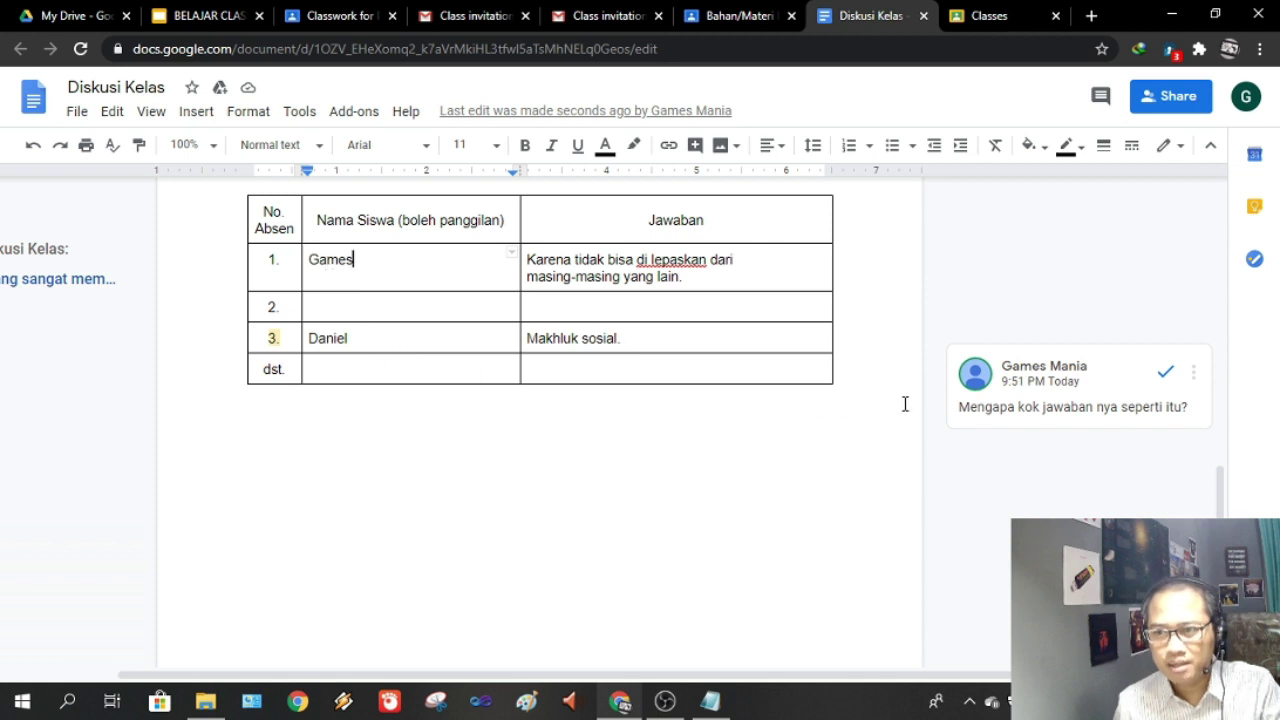
left_click(264, 341)
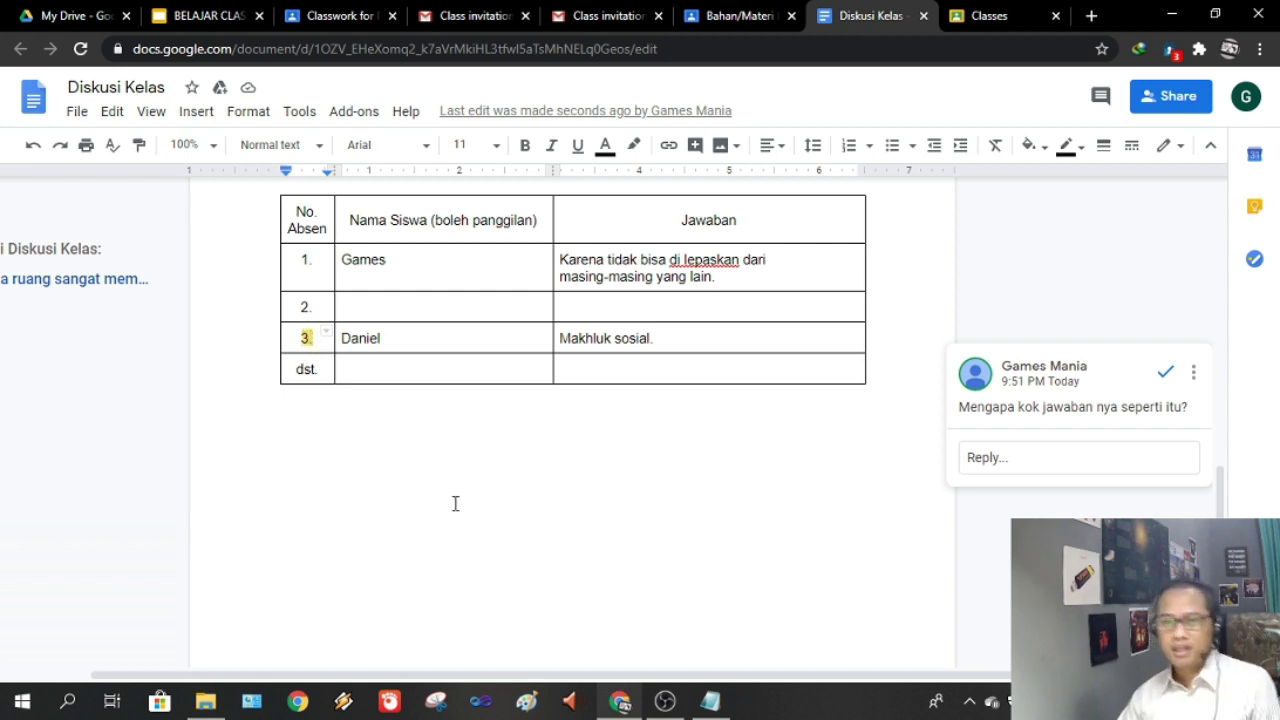
scroll(455, 500, "up", 1)
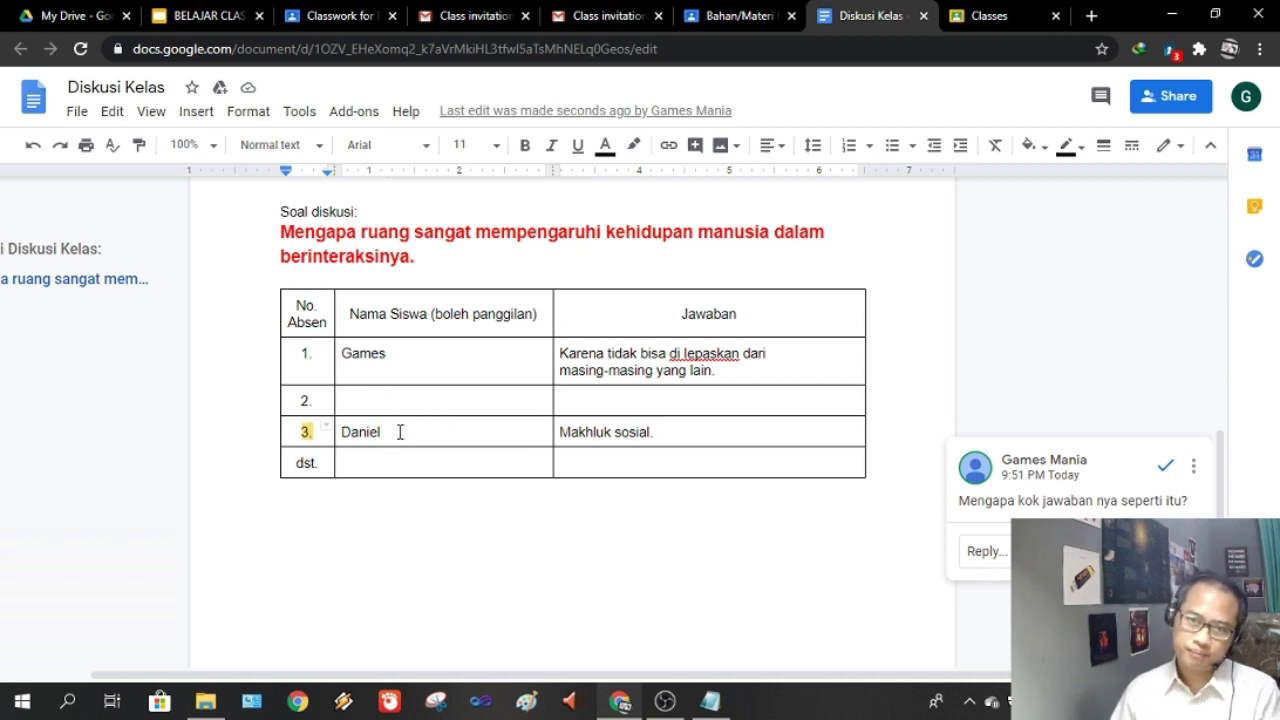
scroll(603, 442, "up", 4)
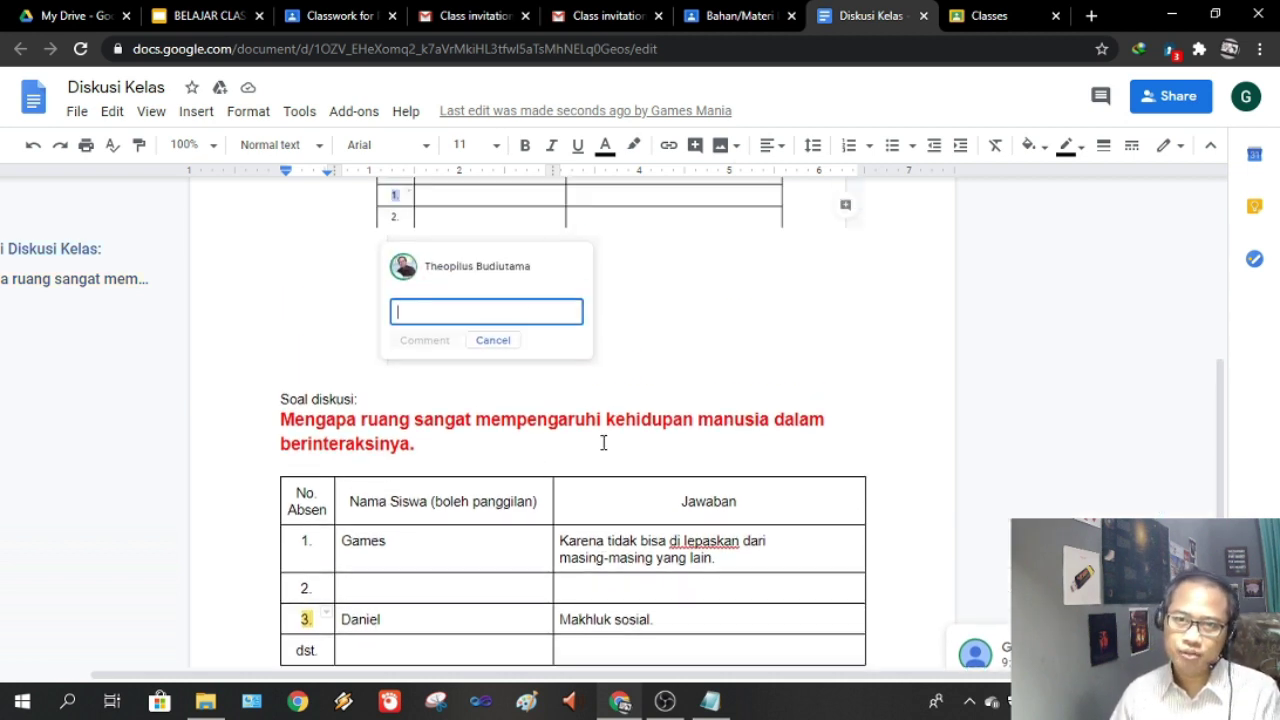
scroll(603, 441, "up", 3)
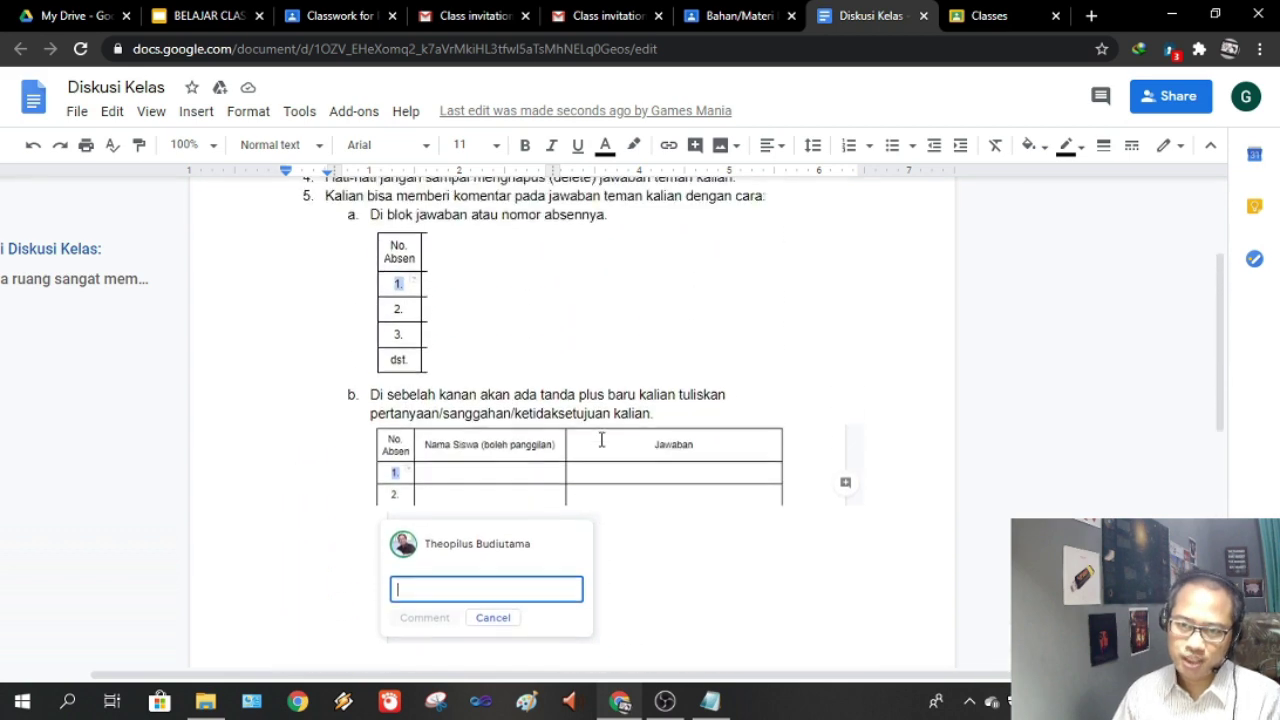
Check the Diskusi item in the topic list of the BELAJAR CLASSROOM - SISWA presentation
left_click(192, 18)
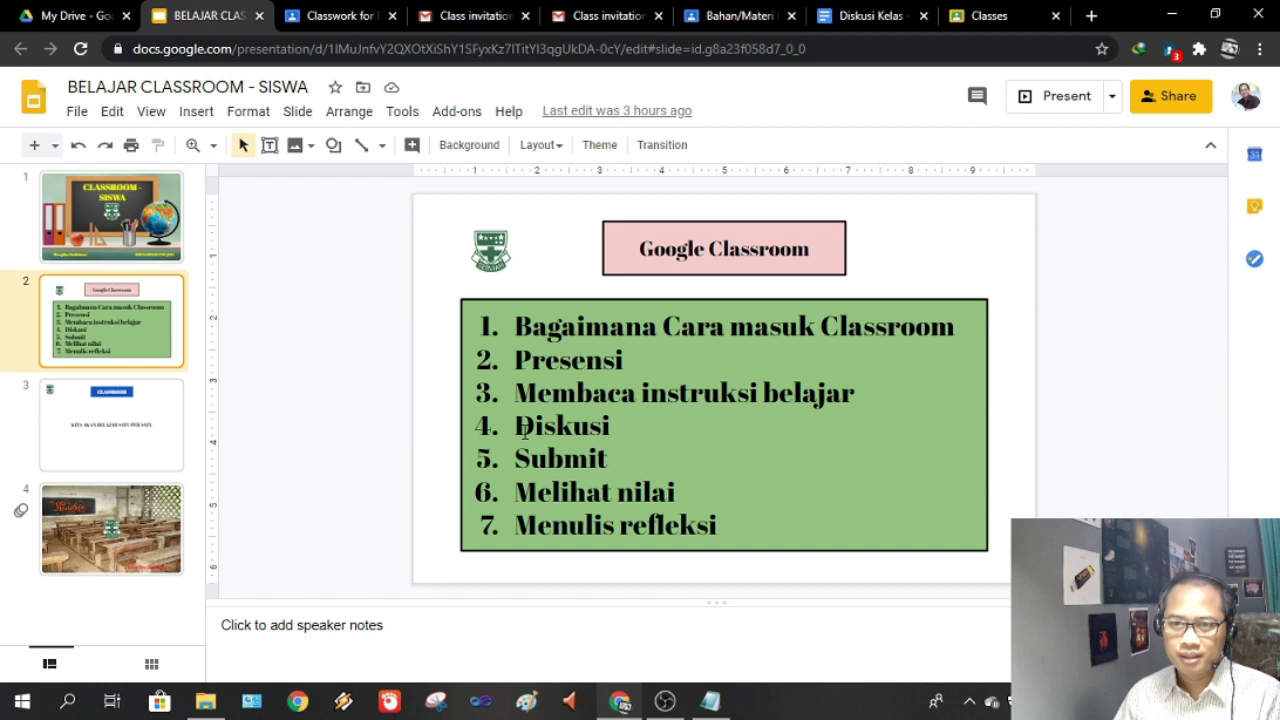
double_click(610, 425)
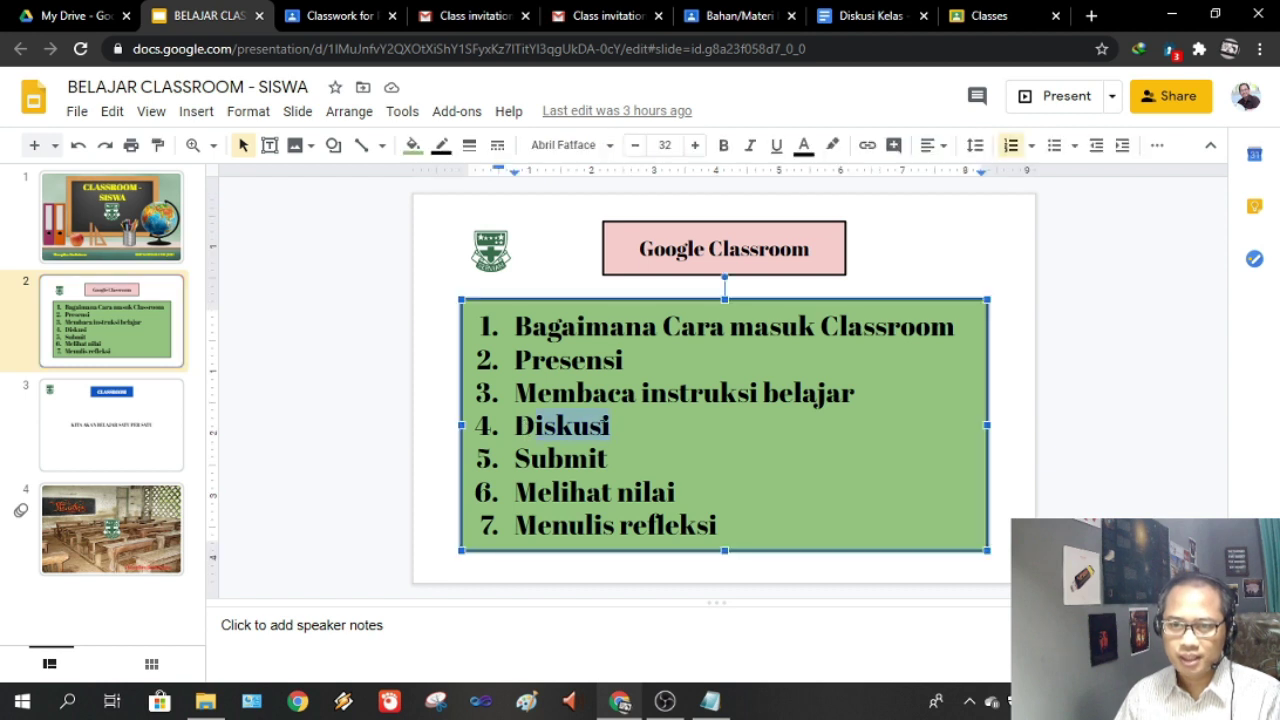
left_click(948, 238)
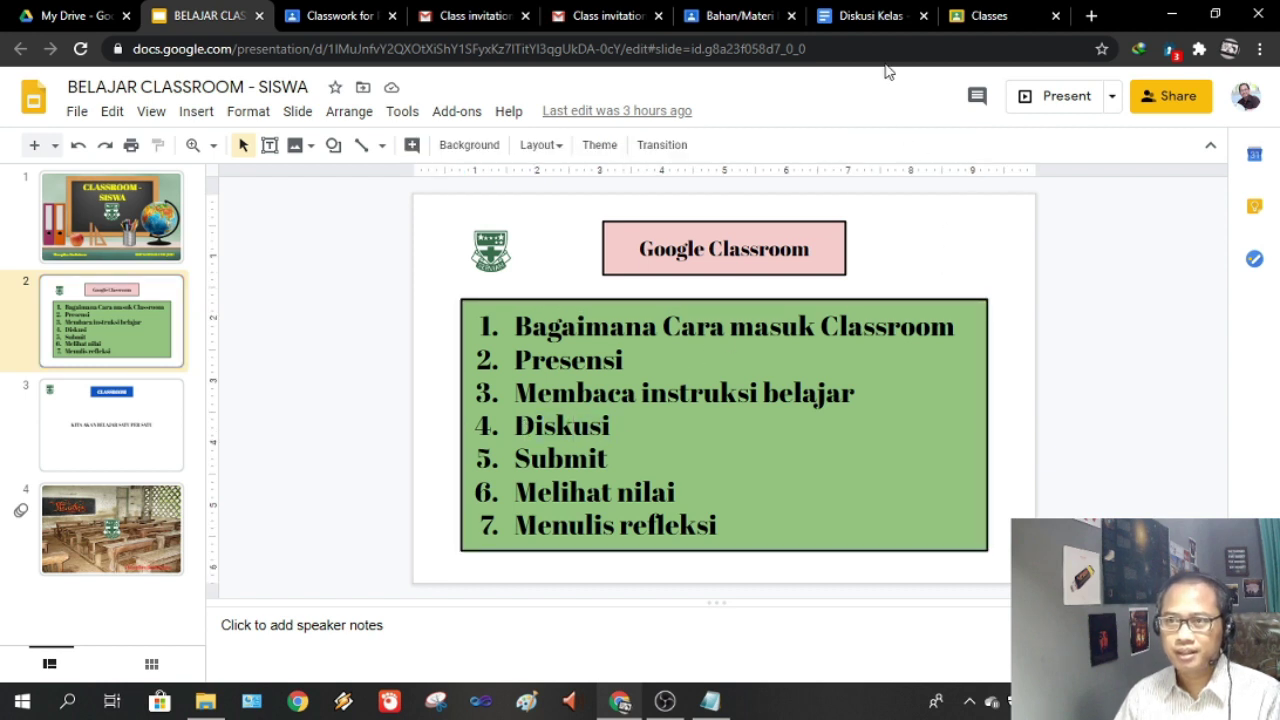
Close the Diskusi Kelas document and return to the Bahan/Materi Interaksi Antarruang page in Google Classroom
left_click(865, 18)
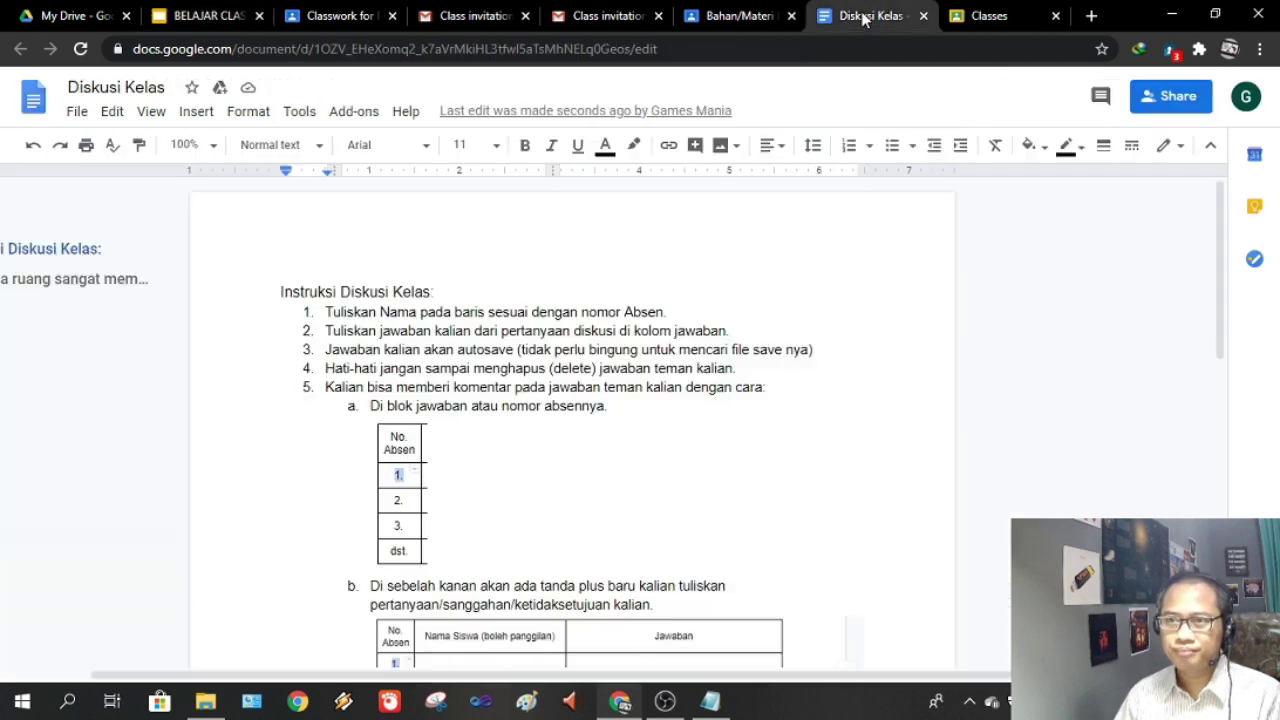
left_click(924, 20)
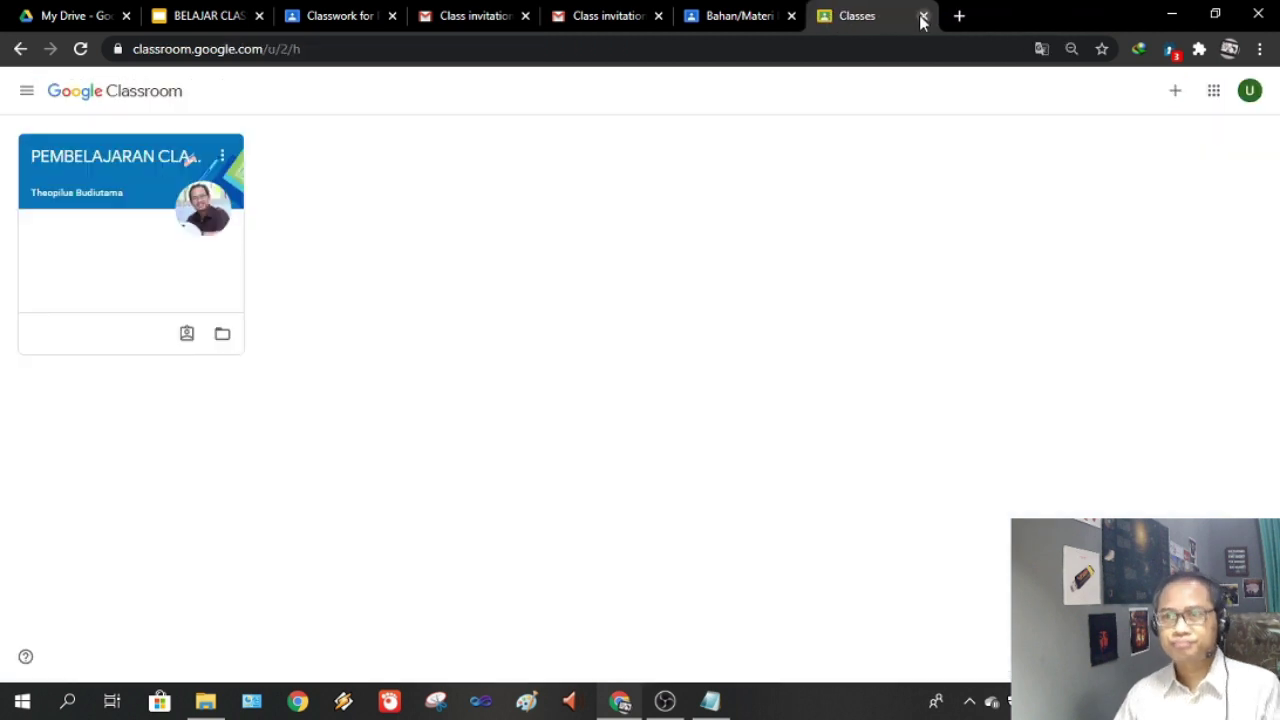
left_click(748, 15)
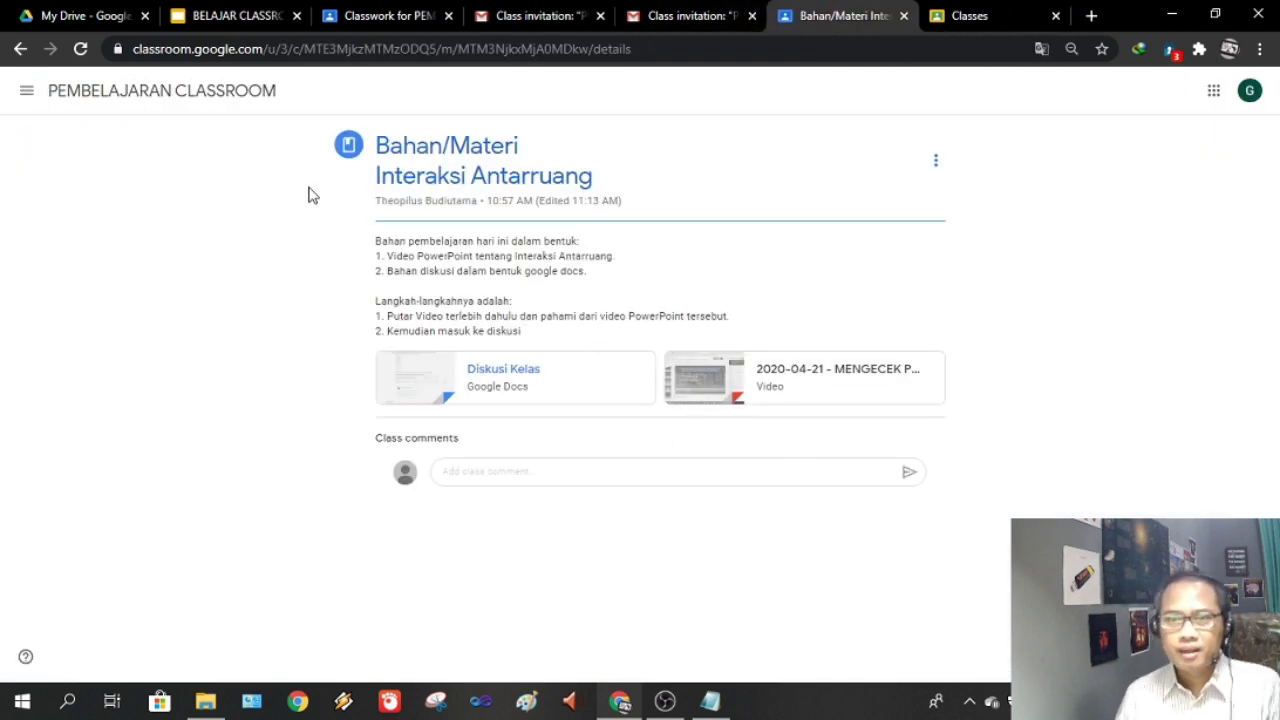
Check the Submit item in the BELAJAR CLASSROOM - SISWA topic list, and open the Classwork list of PEMBELAJARAN CLASSROOM
left_click(253, 18)
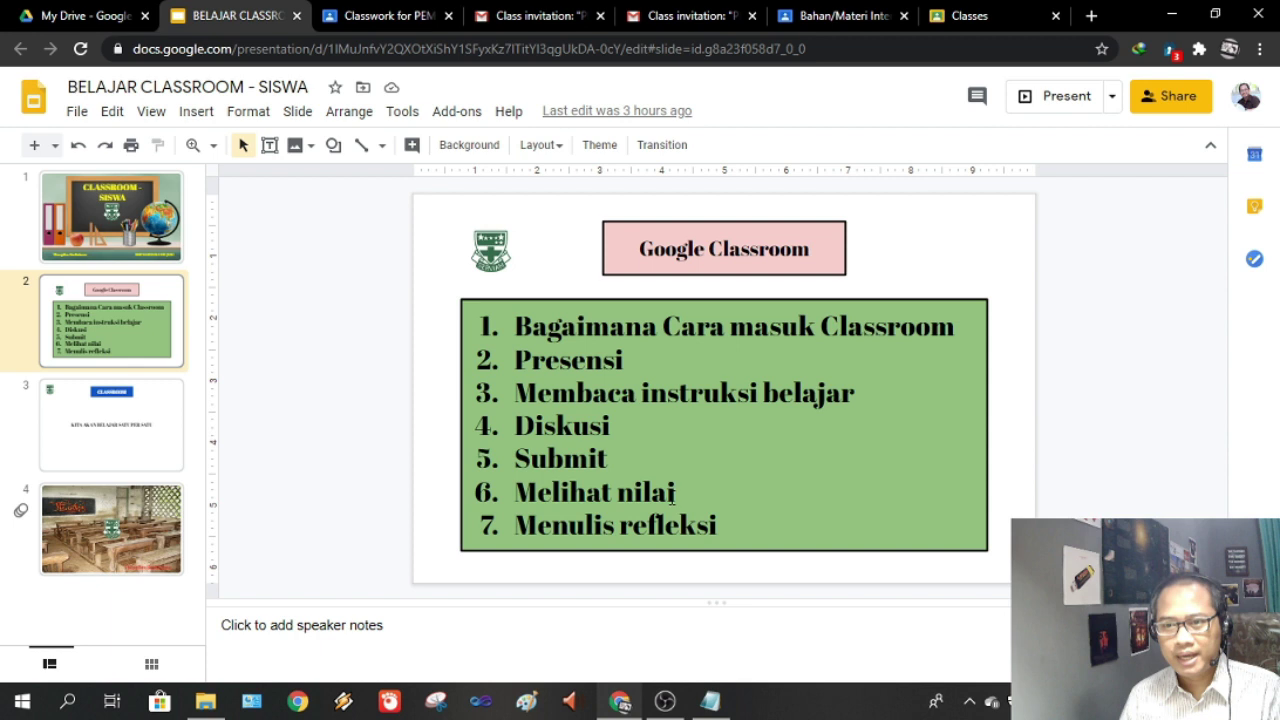
left_click(828, 20)
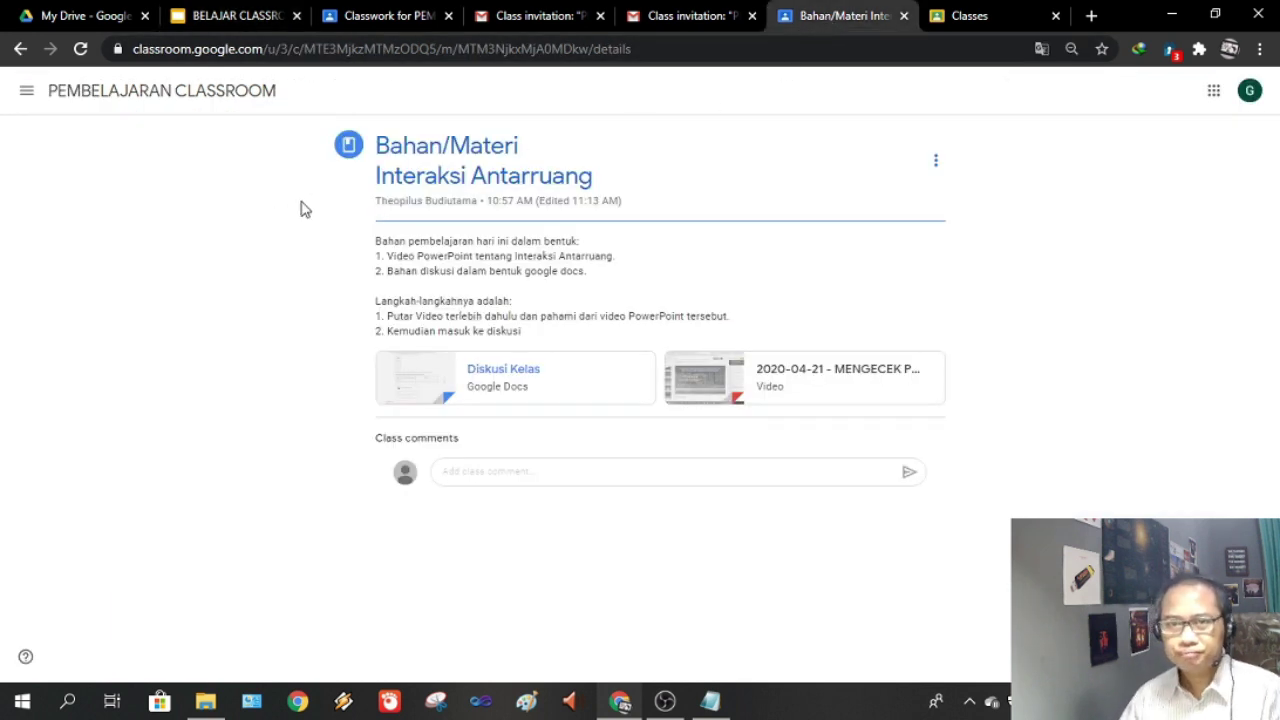
left_click(193, 104)
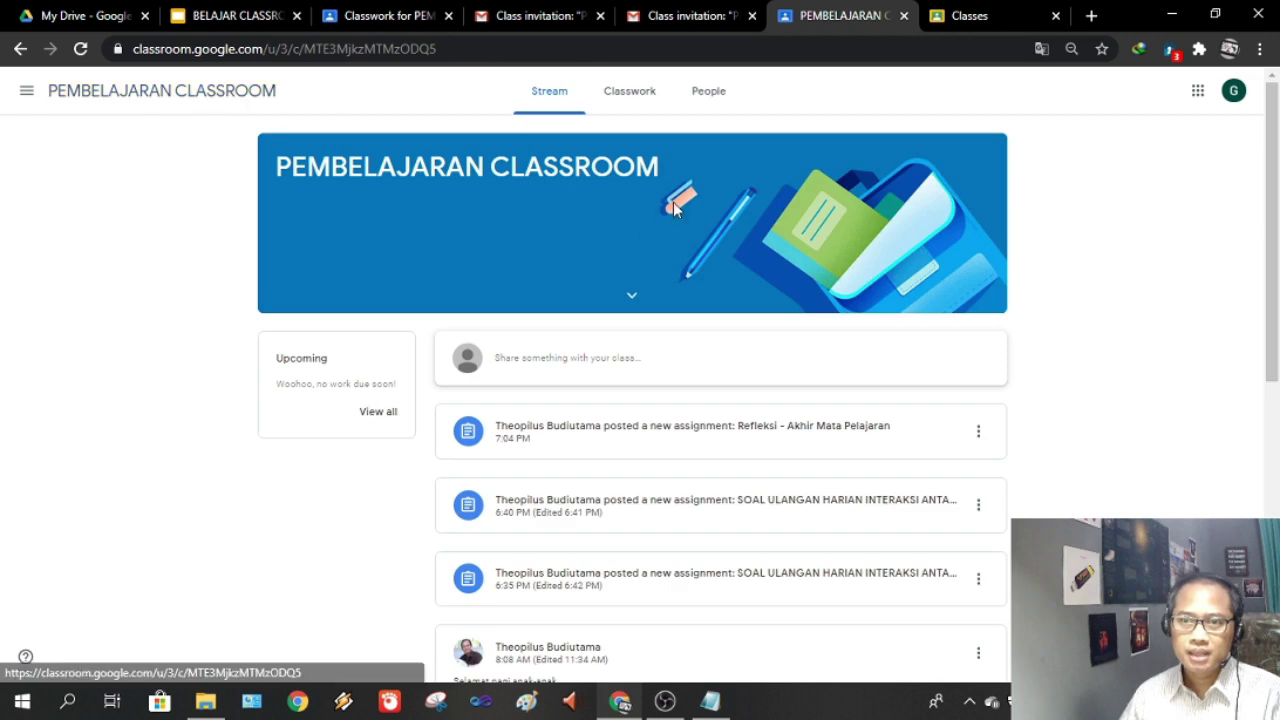
left_click(640, 95)
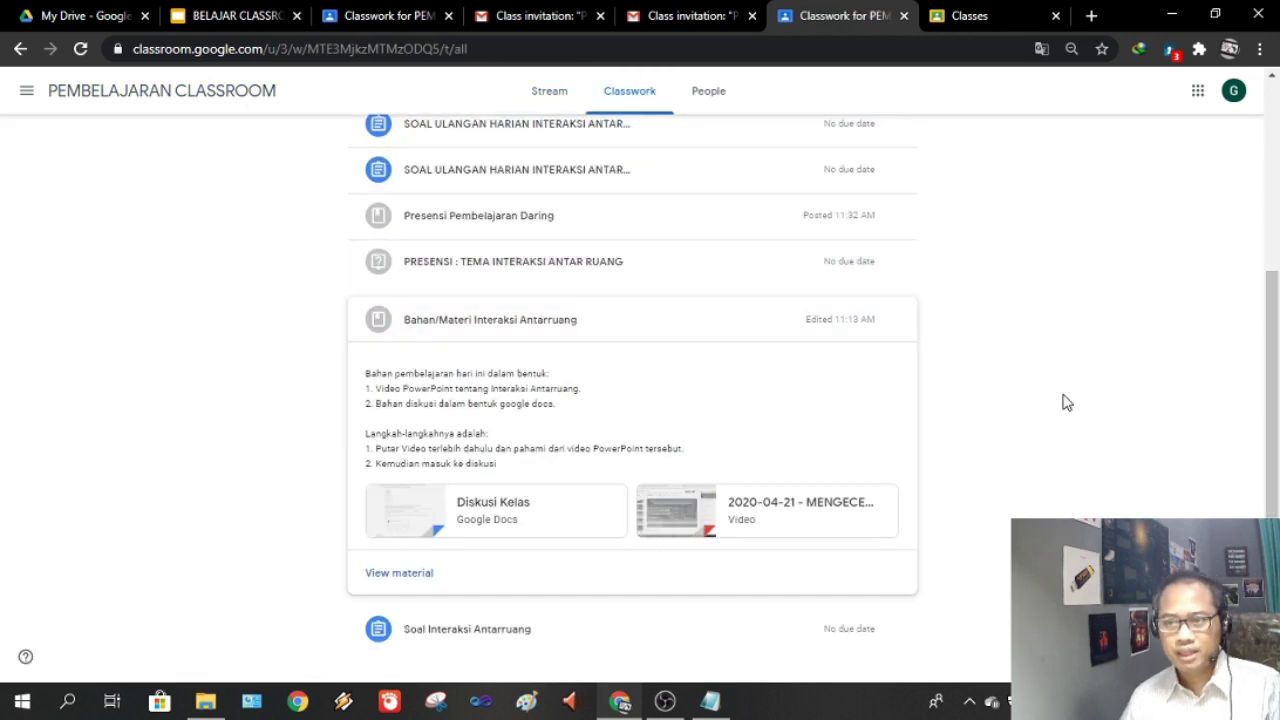
scroll(1063, 400, "up", 3)
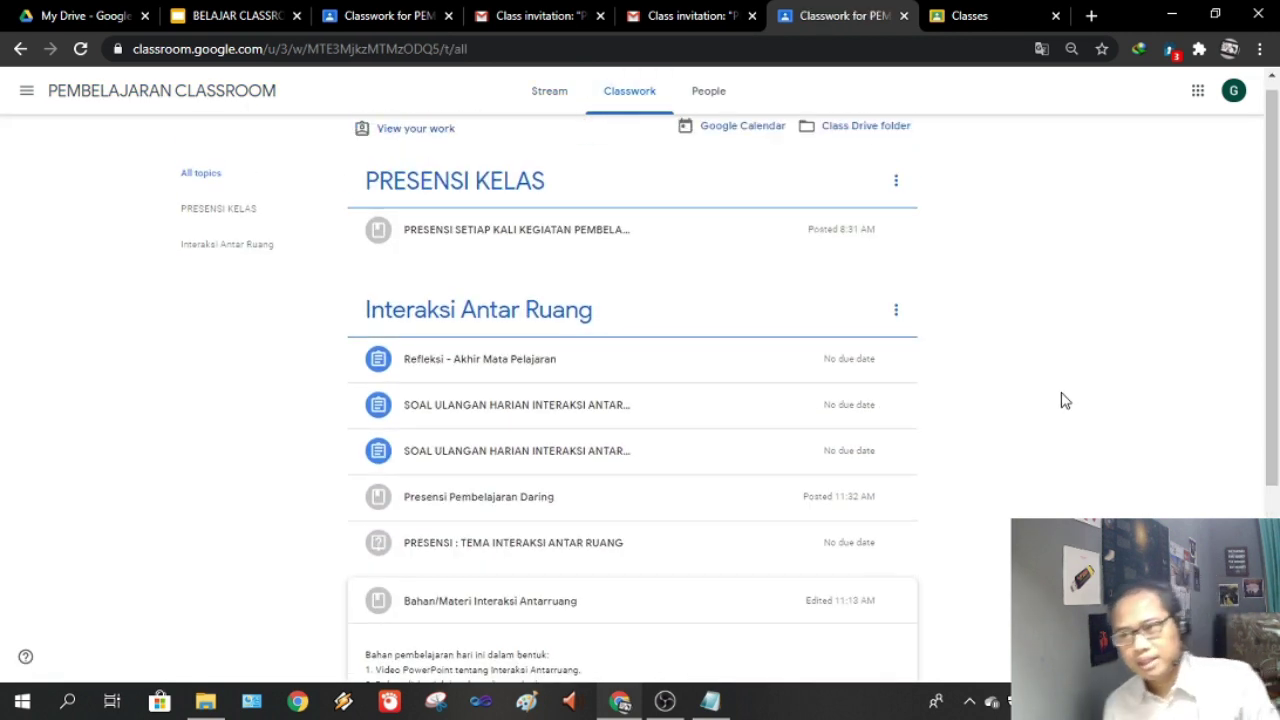
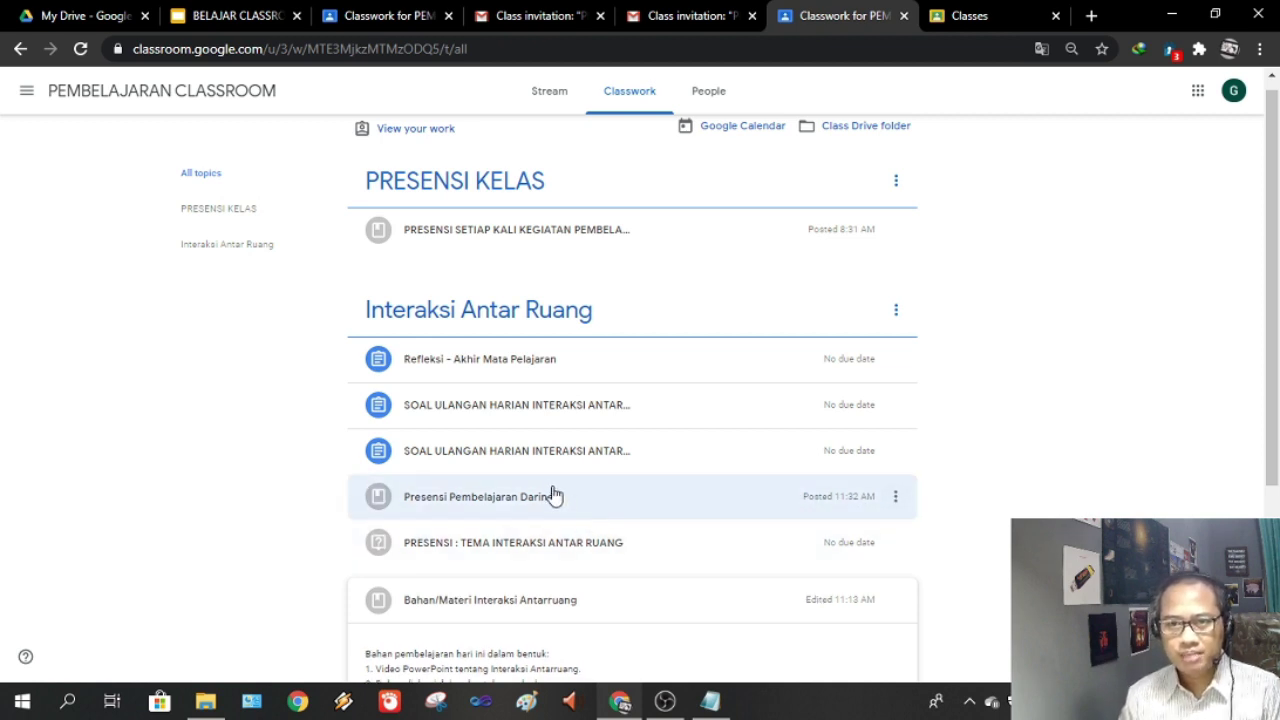
Open the full page of the assignment SOAL ULANGAN HARIAN INTERAKSI ANTARRUANG - 01 and dismiss the introductory tip
left_click(497, 412)
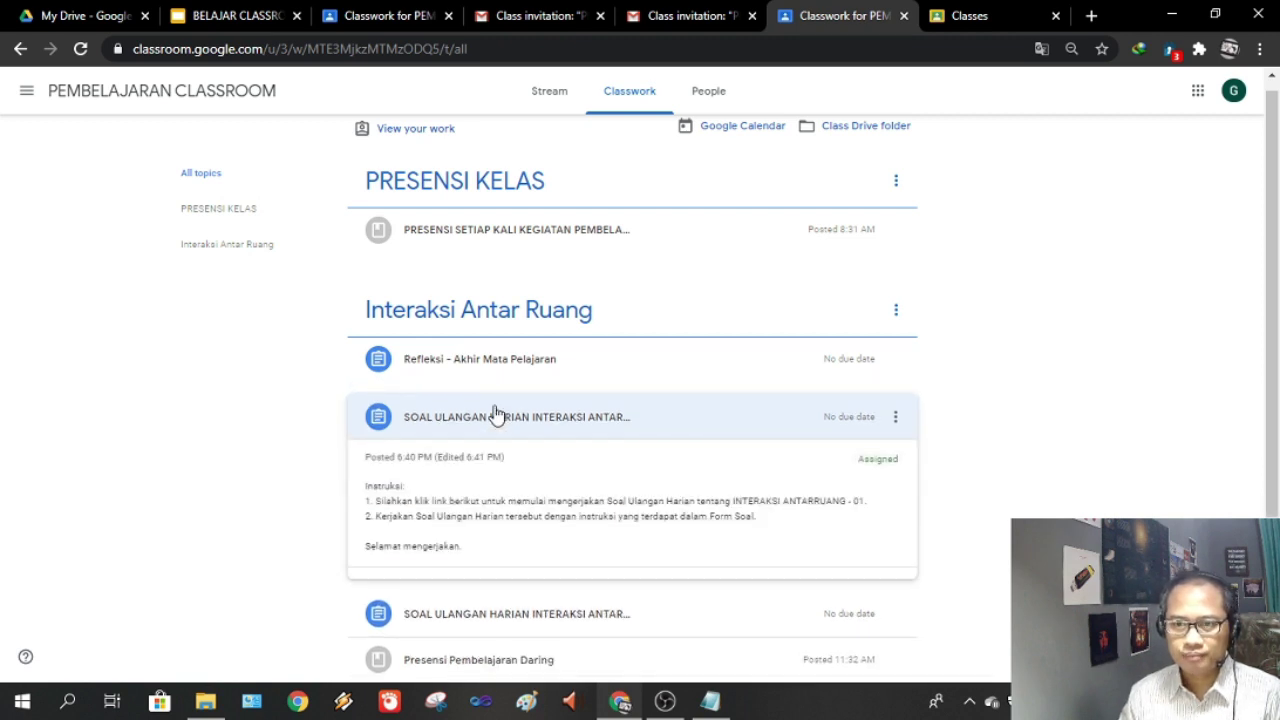
scroll(524, 520, "down", 1)
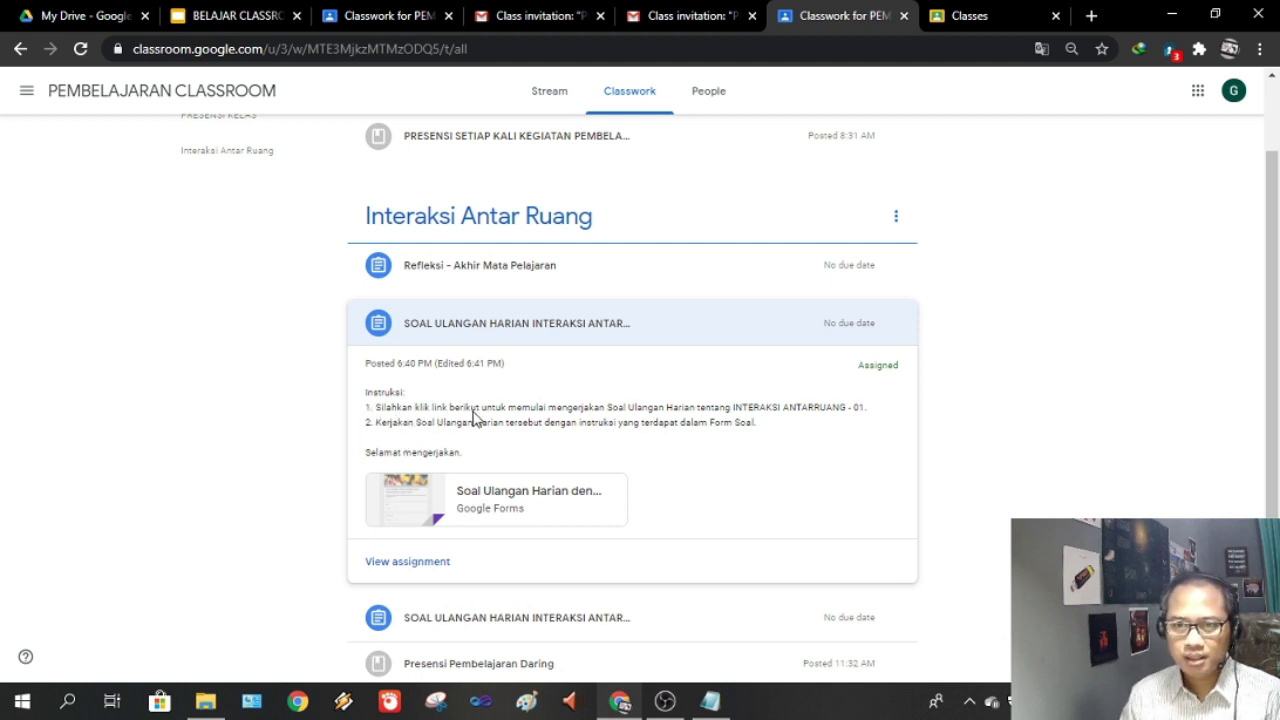
key("ctrl+plus")
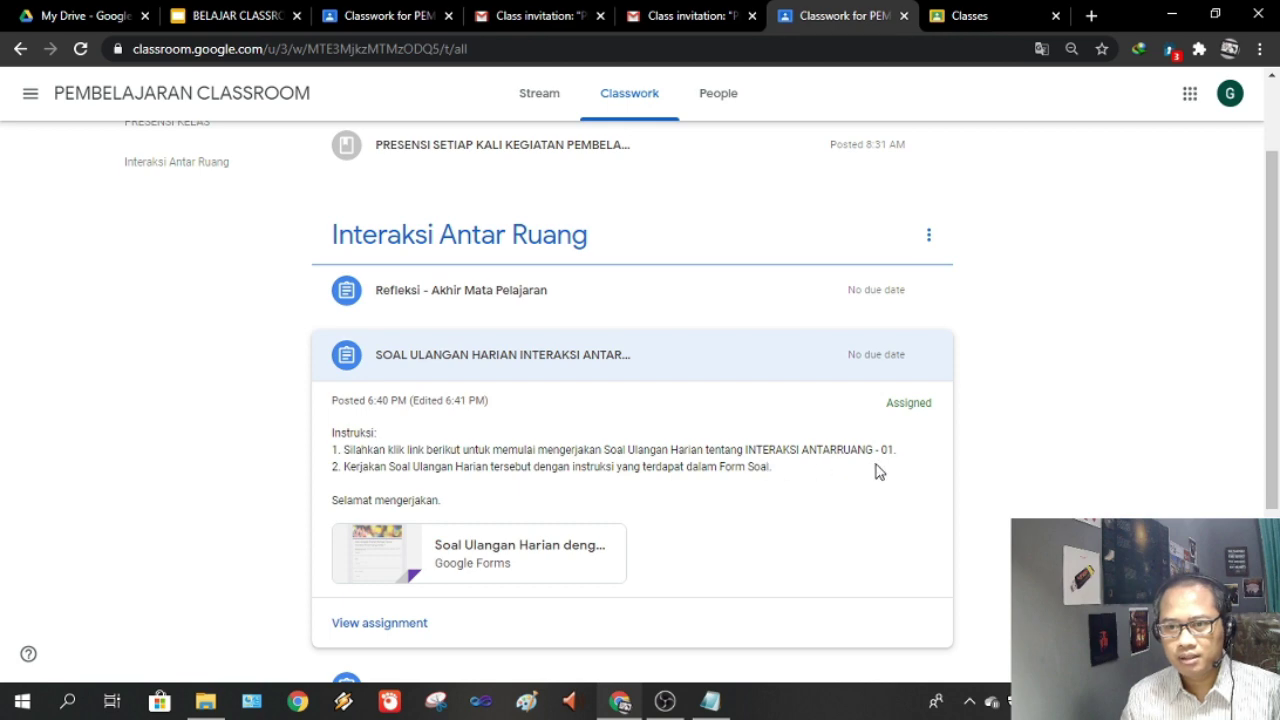
scroll(870, 475, "down", 1)
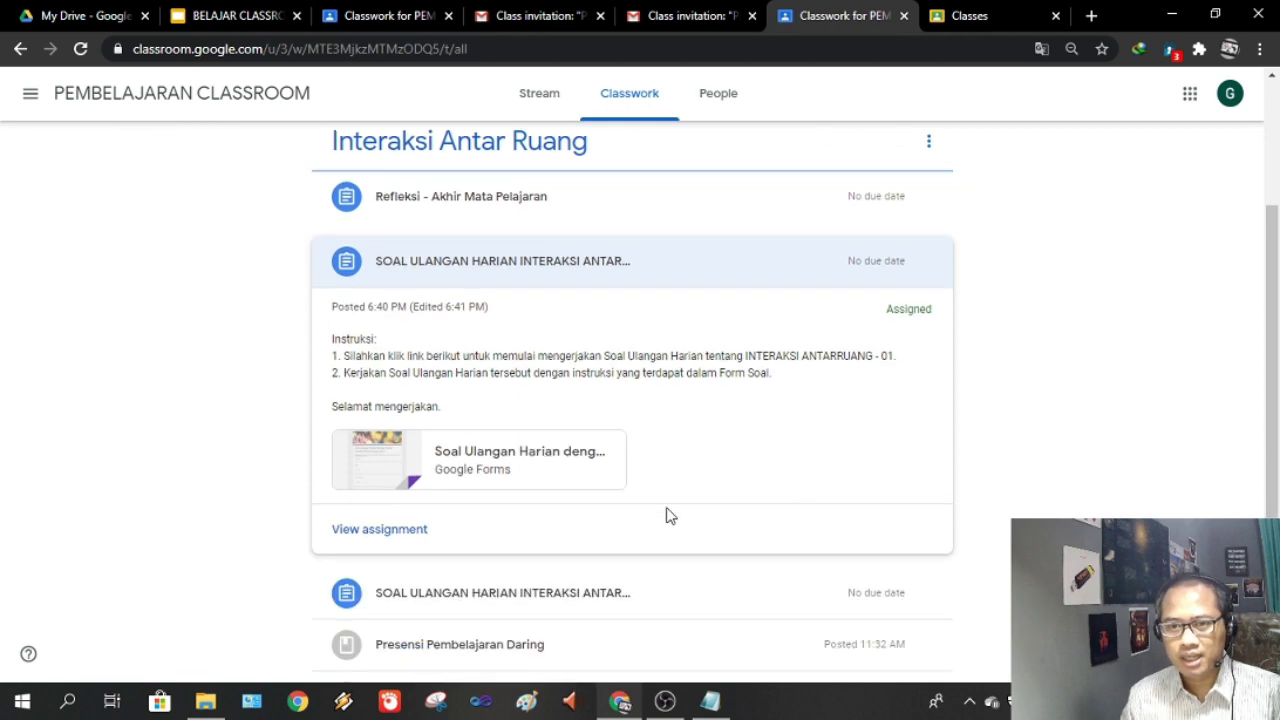
left_click(380, 529)
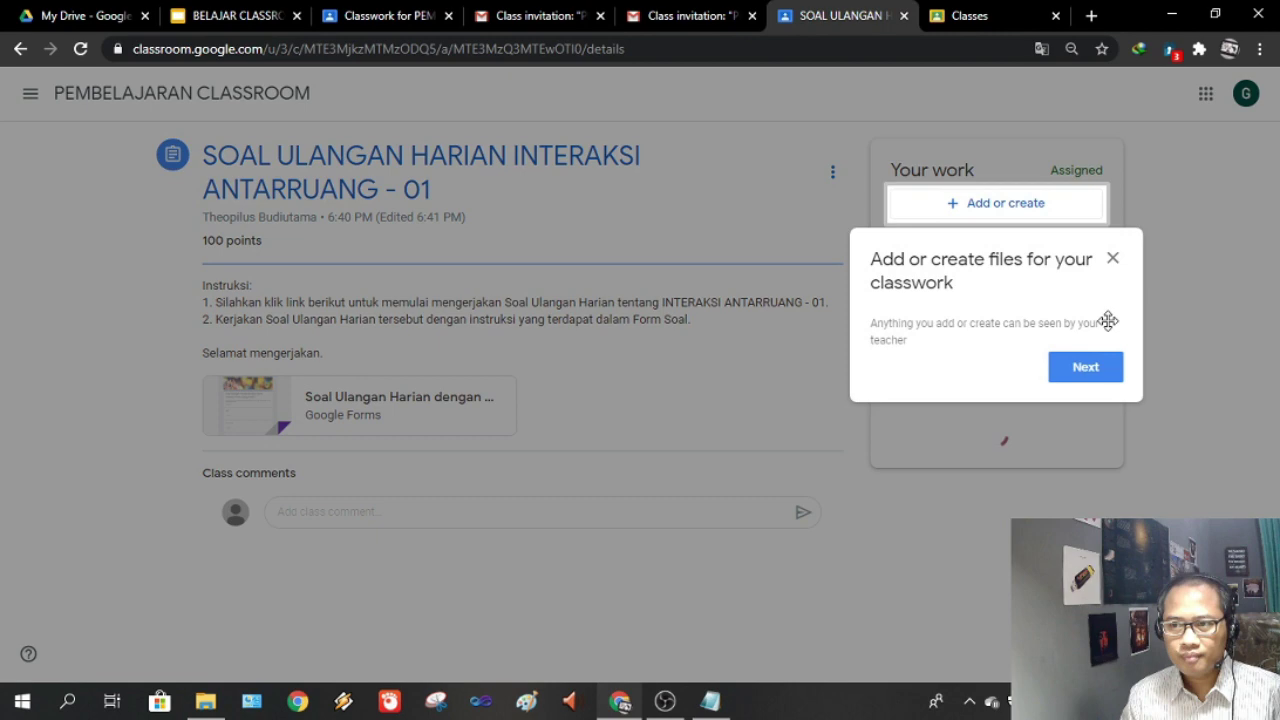
left_click(1114, 261)
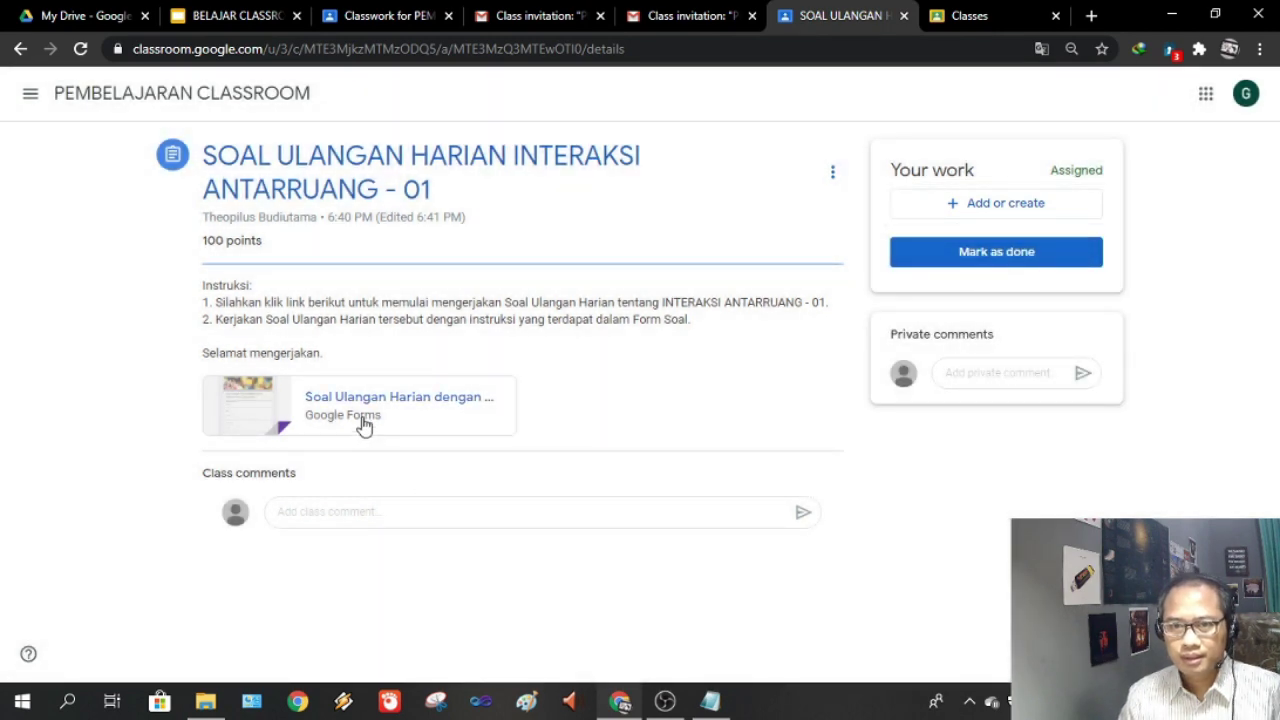
Open the assignment's attached Soal Ulangan Harian form and read its instructions
left_click(368, 410)
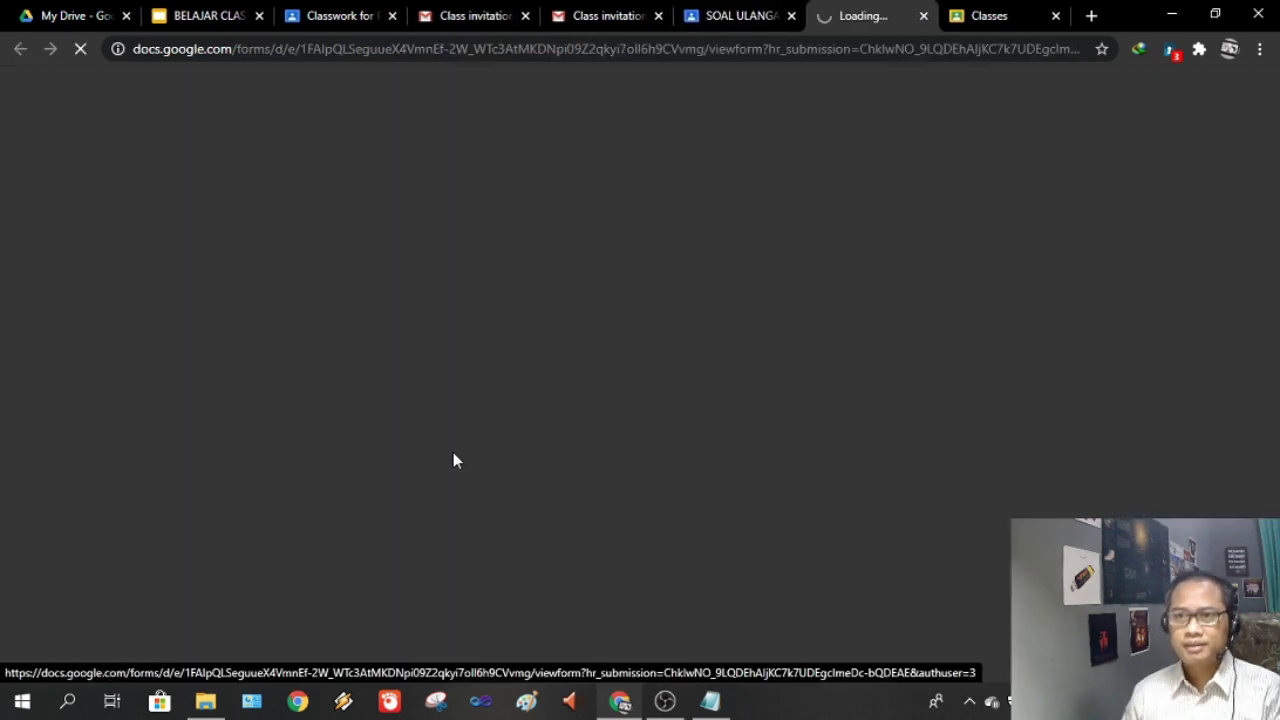
scroll(525, 523, "down", 2)
scroll(525, 523, "up", 1)
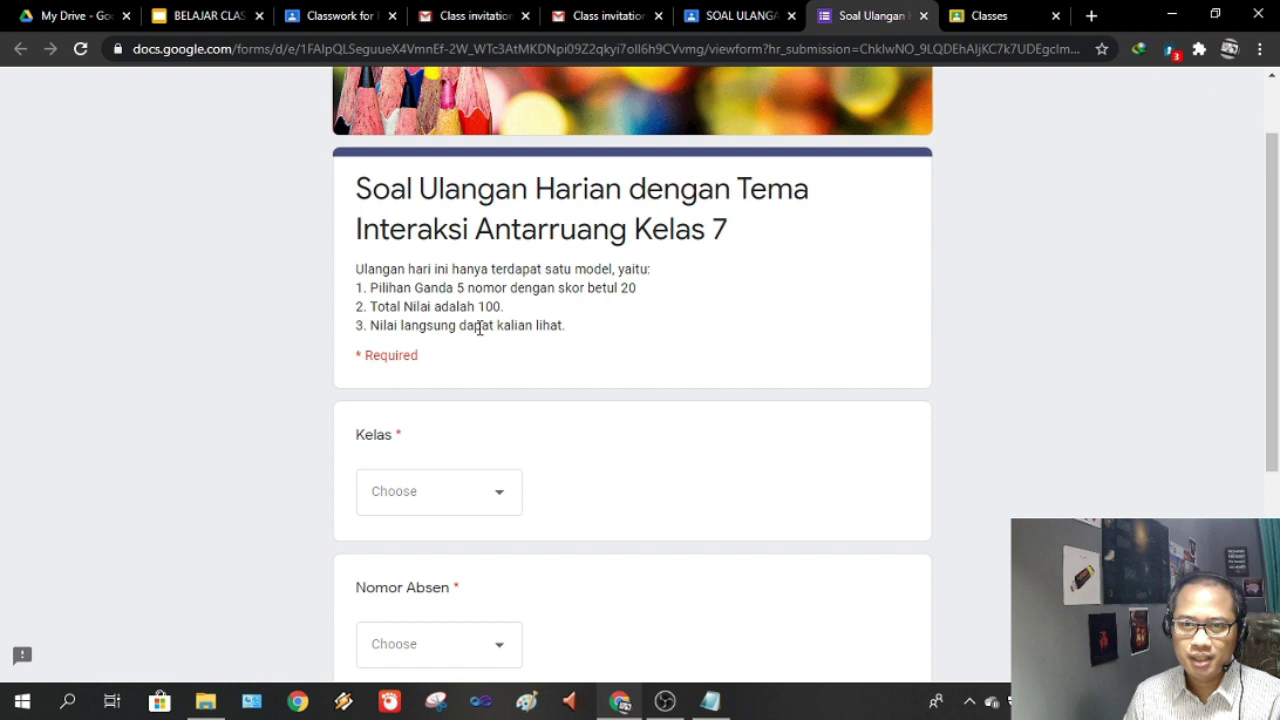
scroll(530, 380, "down", 2)
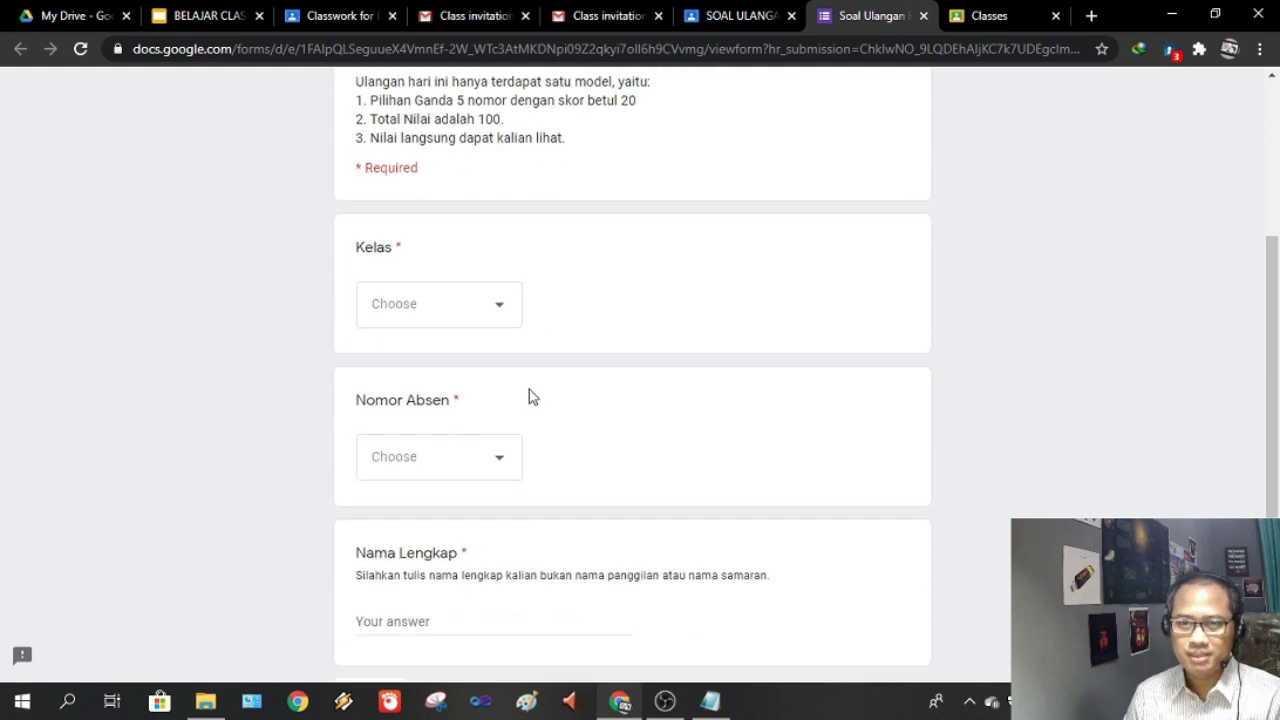
Set Kelas to 7A and Nomor Absen to 1, enter the student's full name, and continue to the quiz questions
left_click(500, 317)
left_click(409, 371)
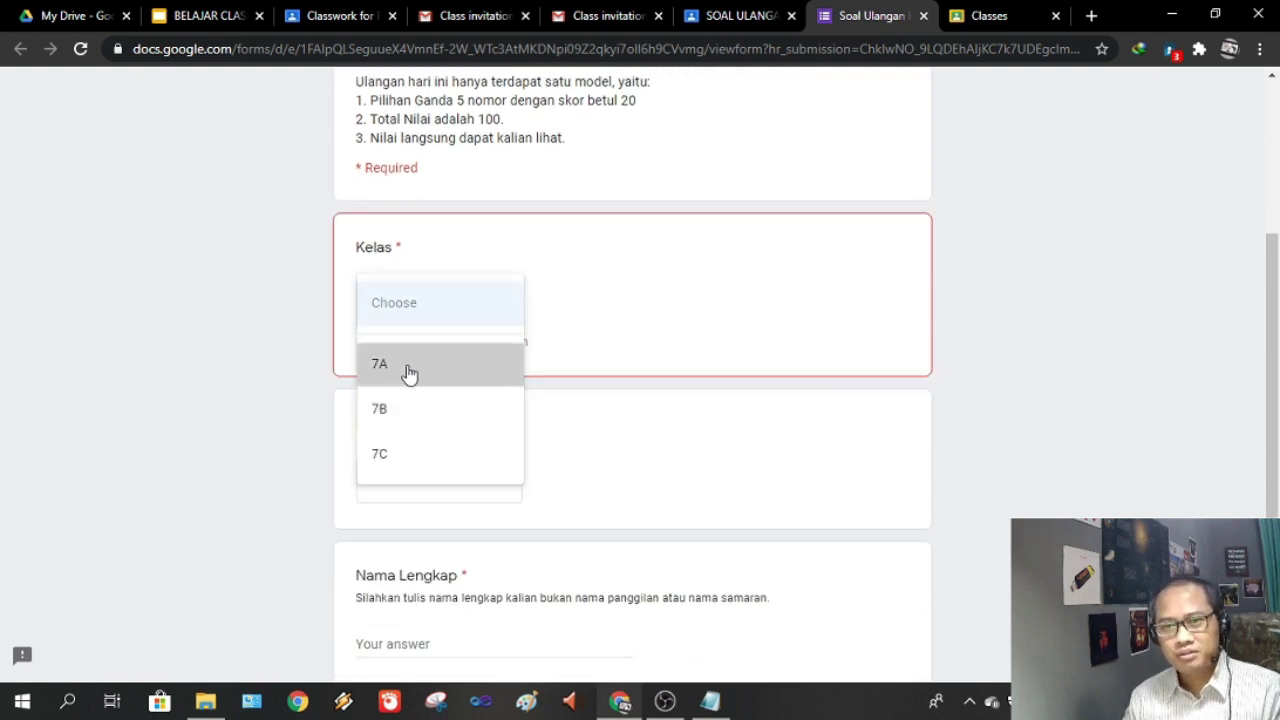
left_click(447, 474)
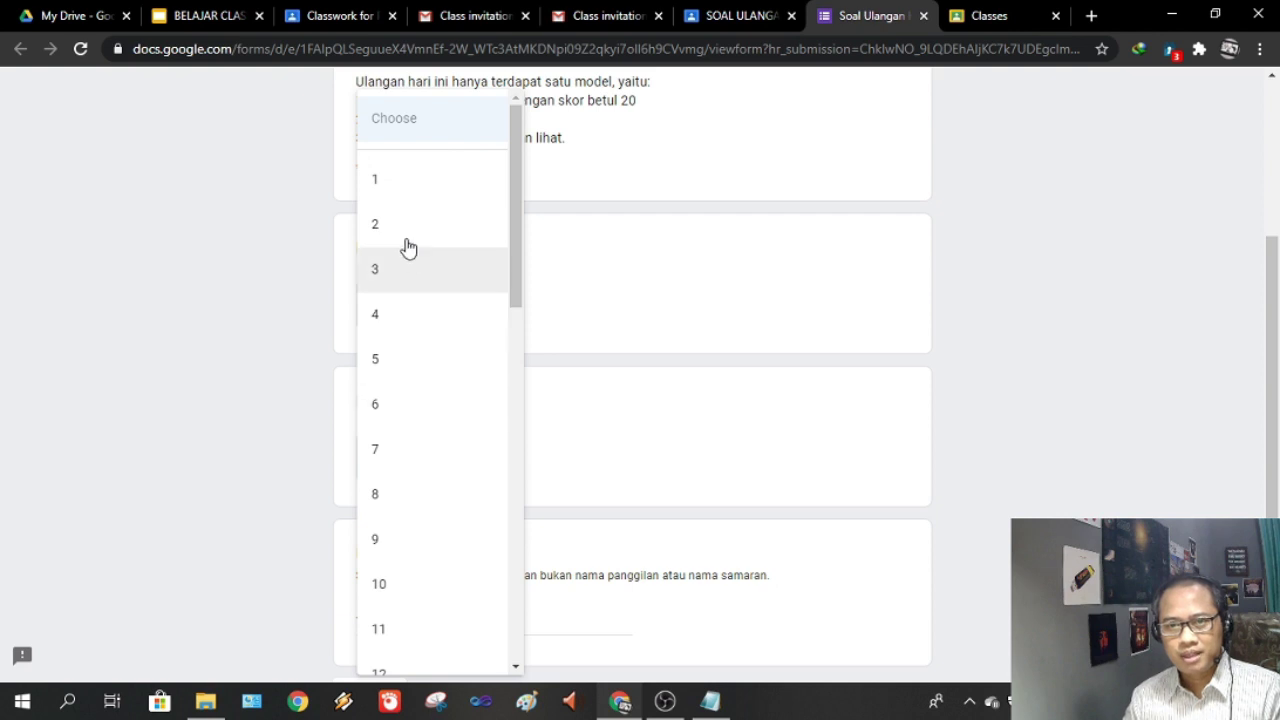
left_click(409, 188)
scroll(447, 466, "down", 2)
left_click(440, 450)
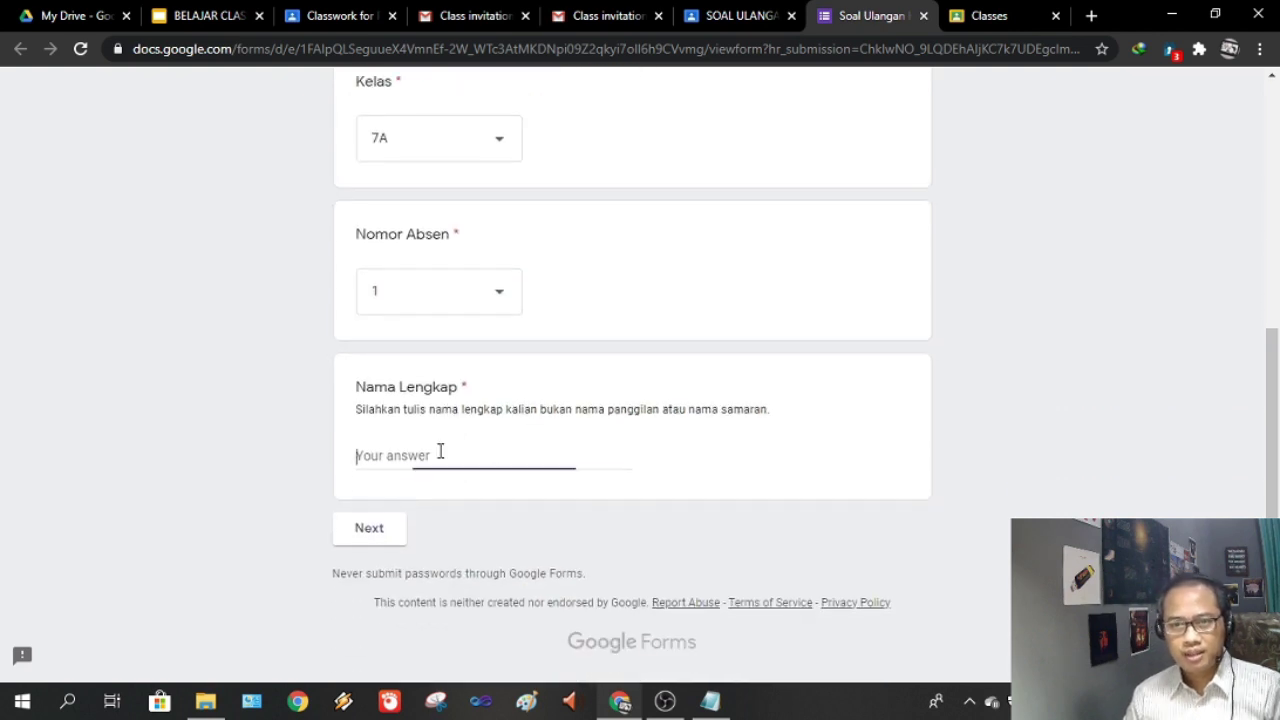
type("Ga")
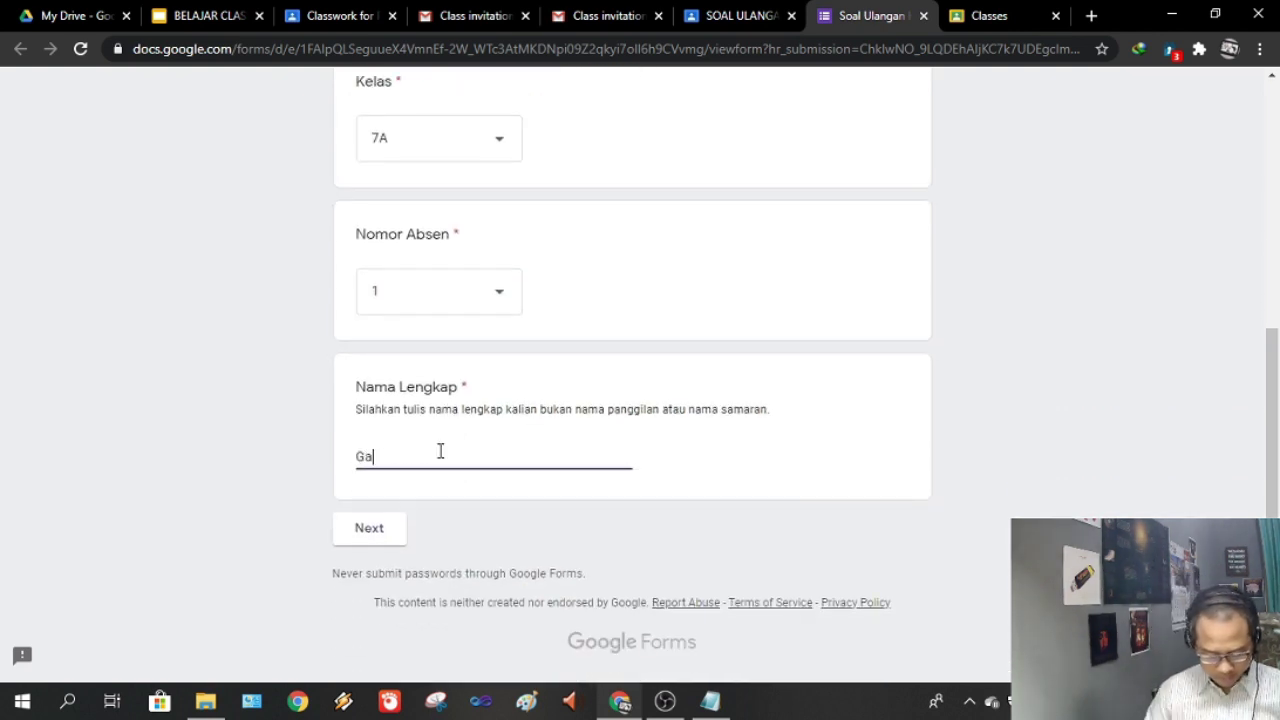
left_click(385, 530)
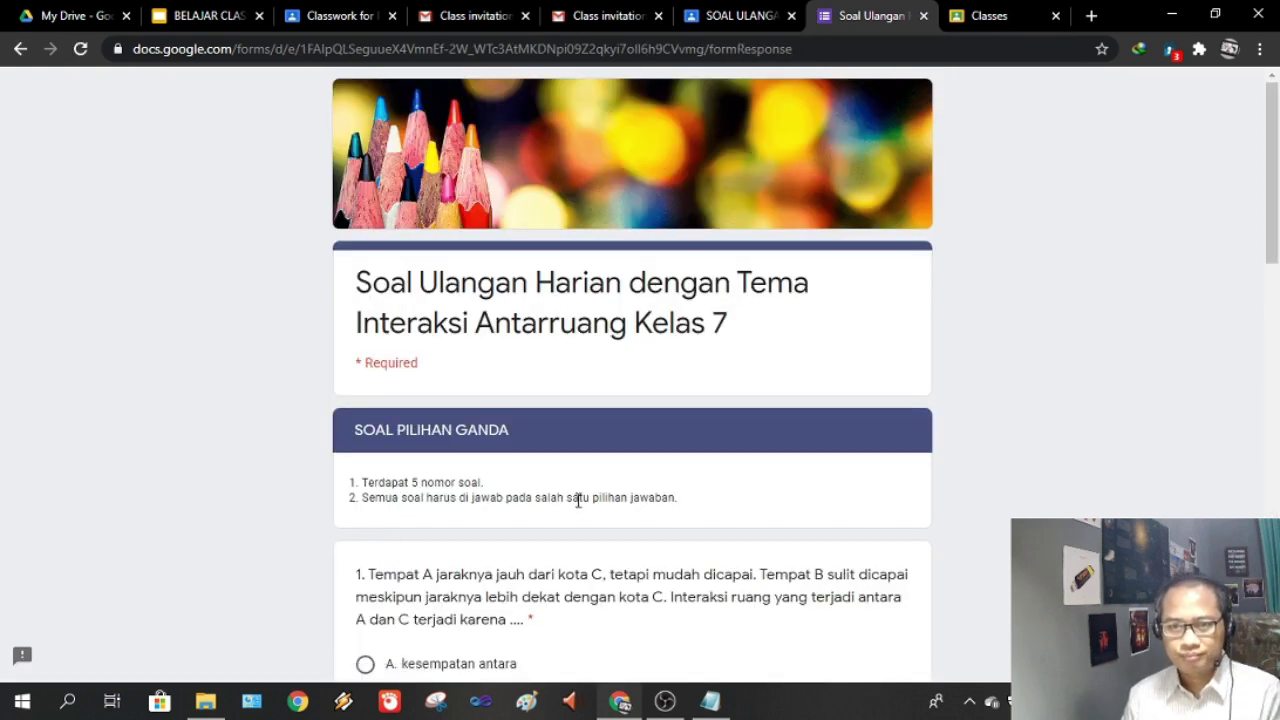
Answer question 1 with C. kemudahan transfer and question 2 with B. memiliki keterkaitan dengan ruang lainnya
scroll(575, 503, "down", 3)
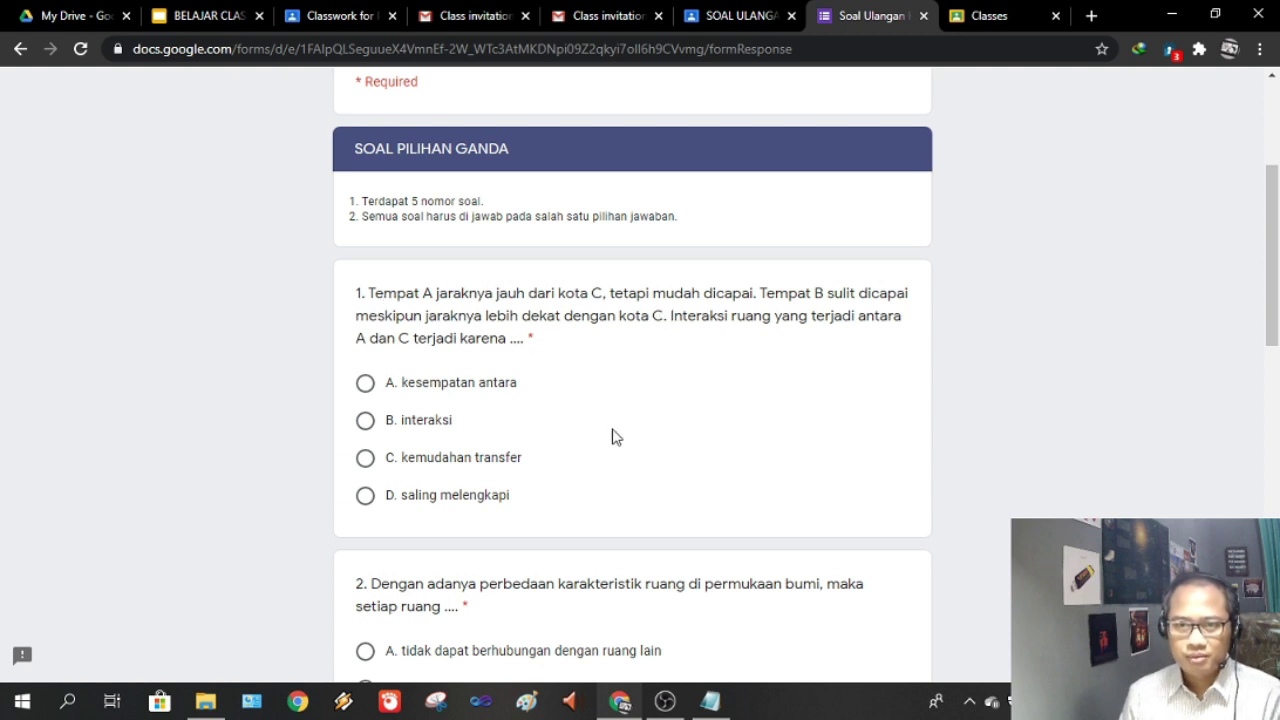
left_click(365, 459)
scroll(574, 466, "down", 2)
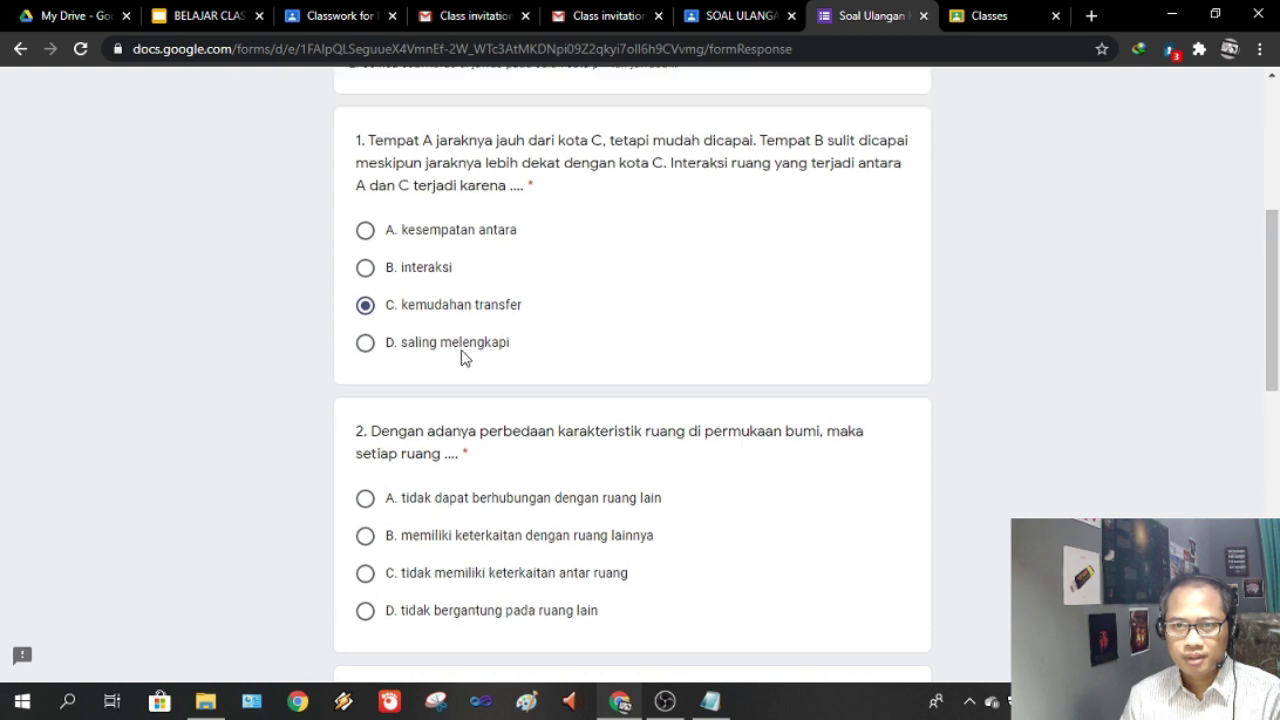
scroll(548, 257, "up", 1)
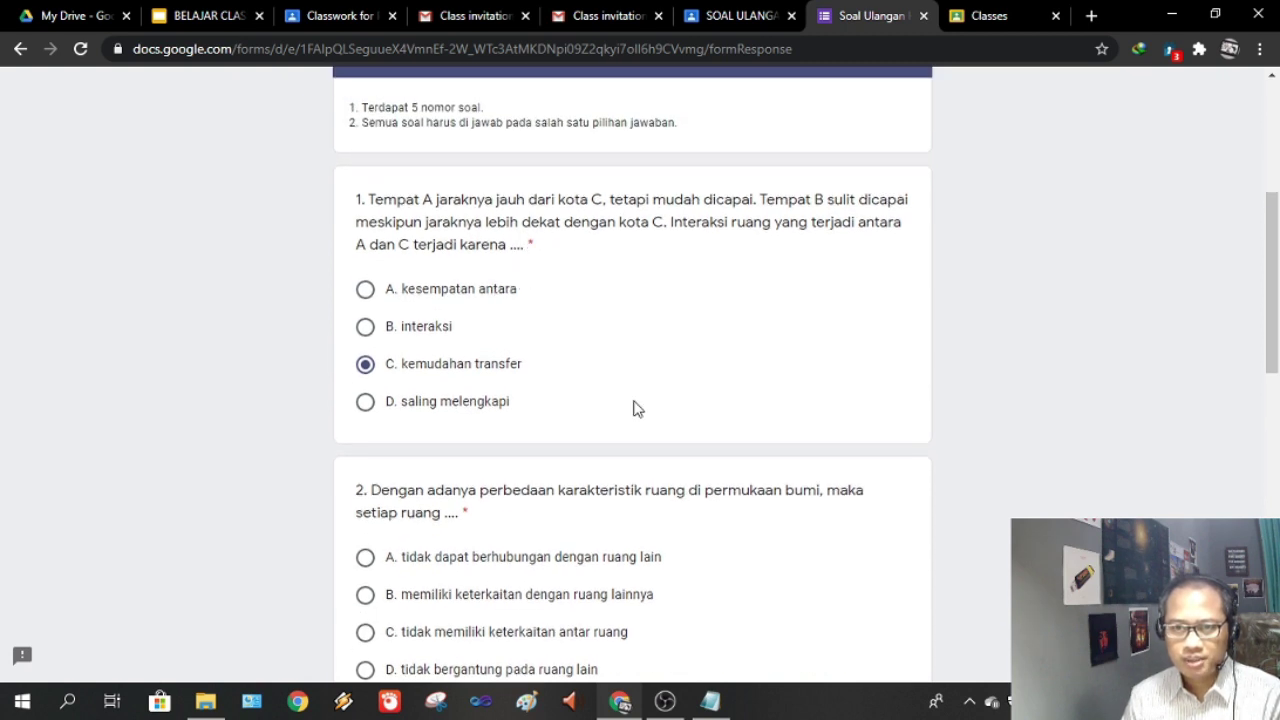
scroll(636, 420, "down", 2)
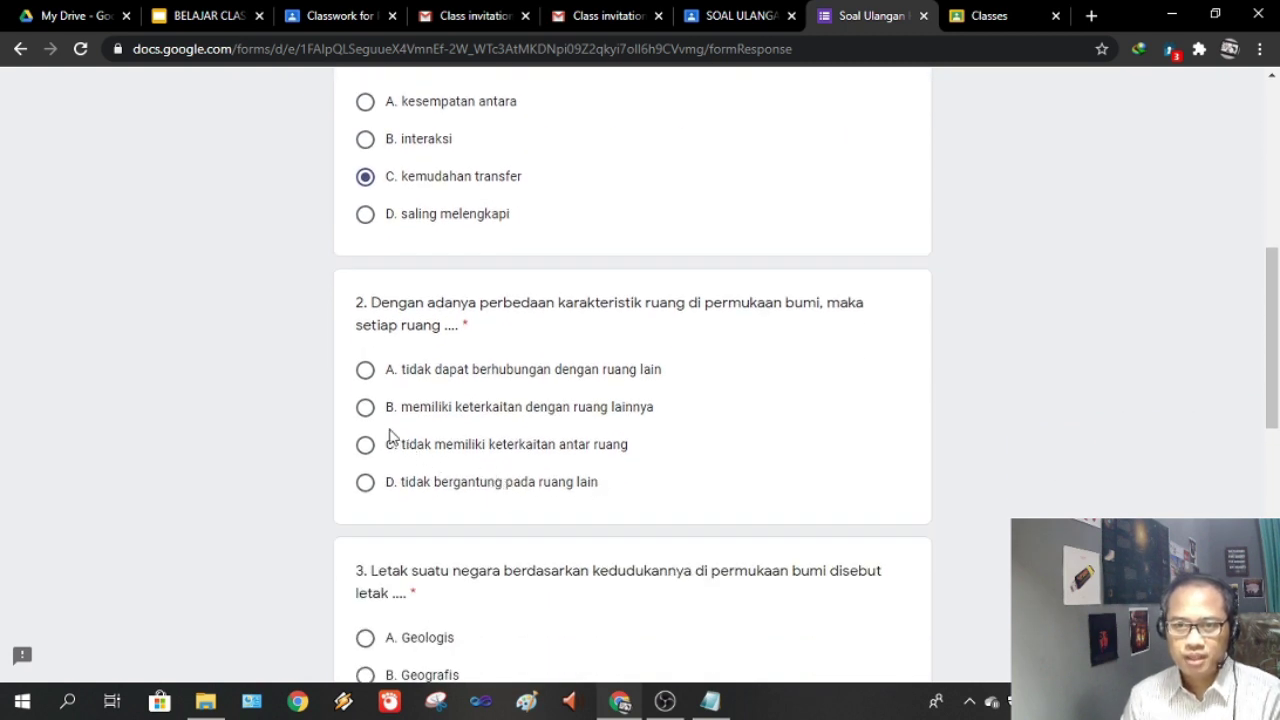
left_click(416, 412)
Answer question 3 with B. Geografis, 4 with D. 20.30 WIT and 5 with B. Indo-Filipina, pasifik, Australia, and submit the quiz
scroll(480, 450, "down", 3)
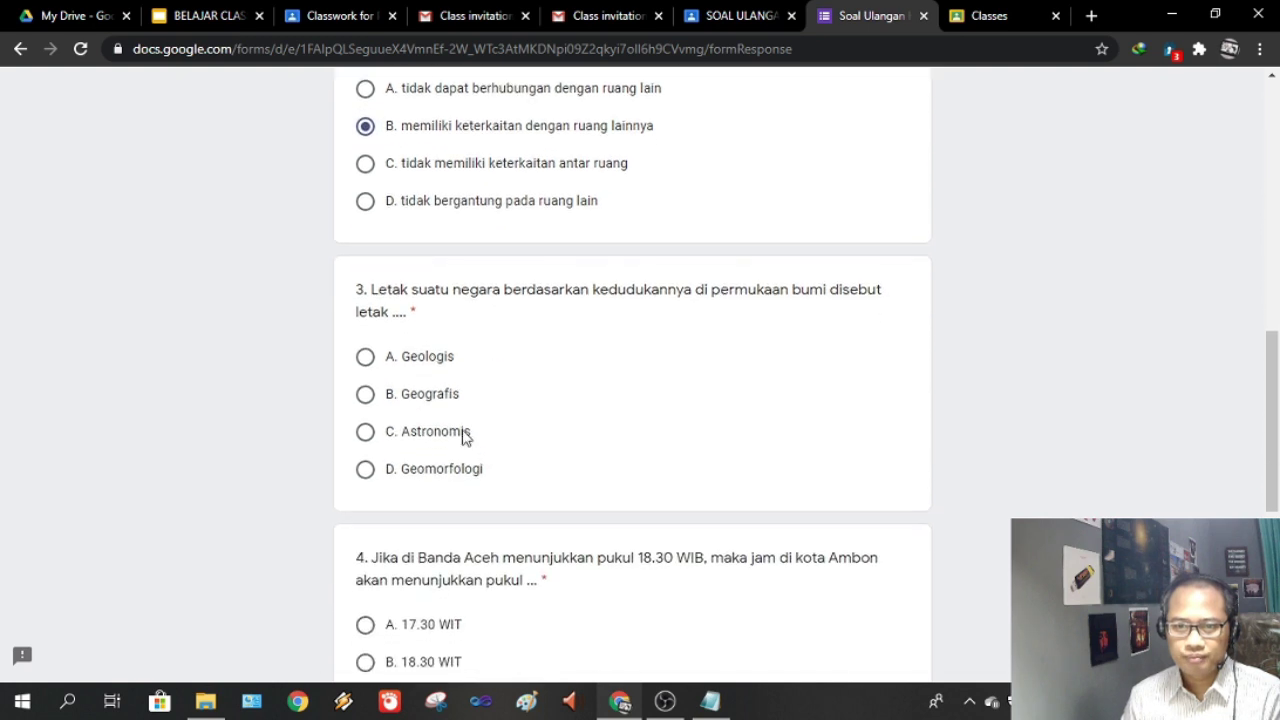
left_click(368, 396)
scroll(574, 457, "down", 2)
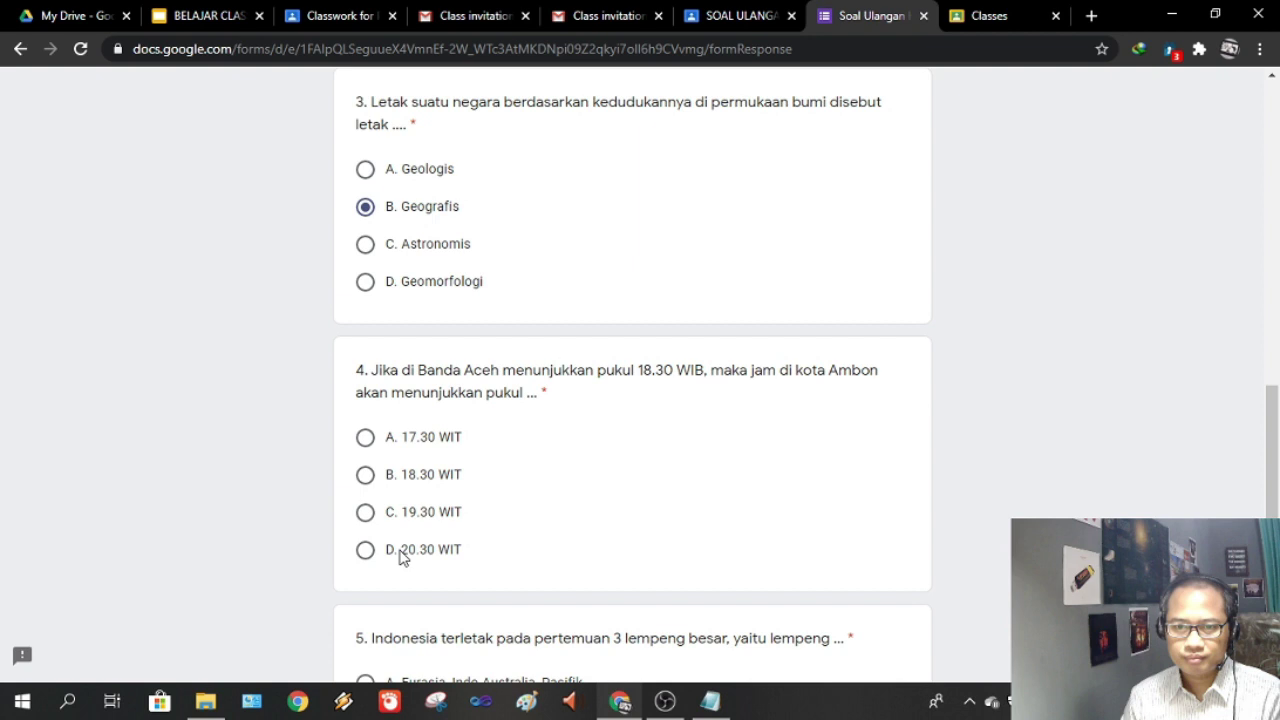
left_click(363, 552)
scroll(462, 551, "down", 3)
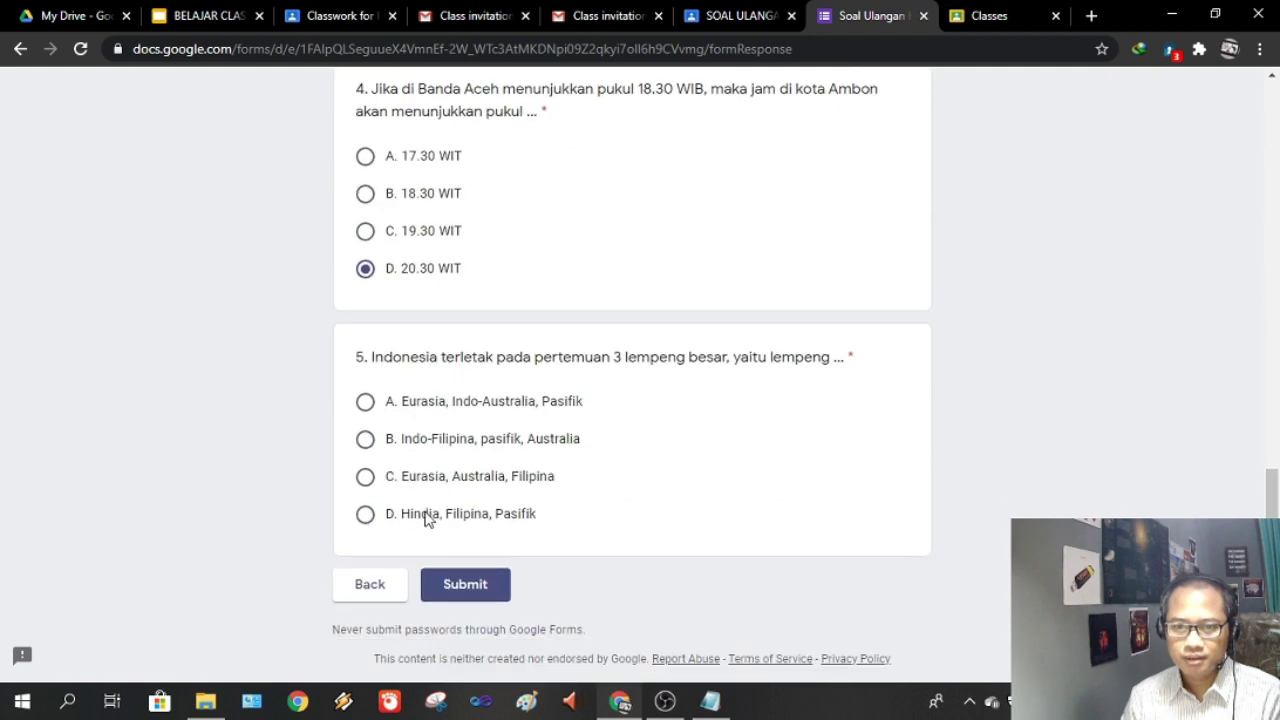
left_click(365, 440)
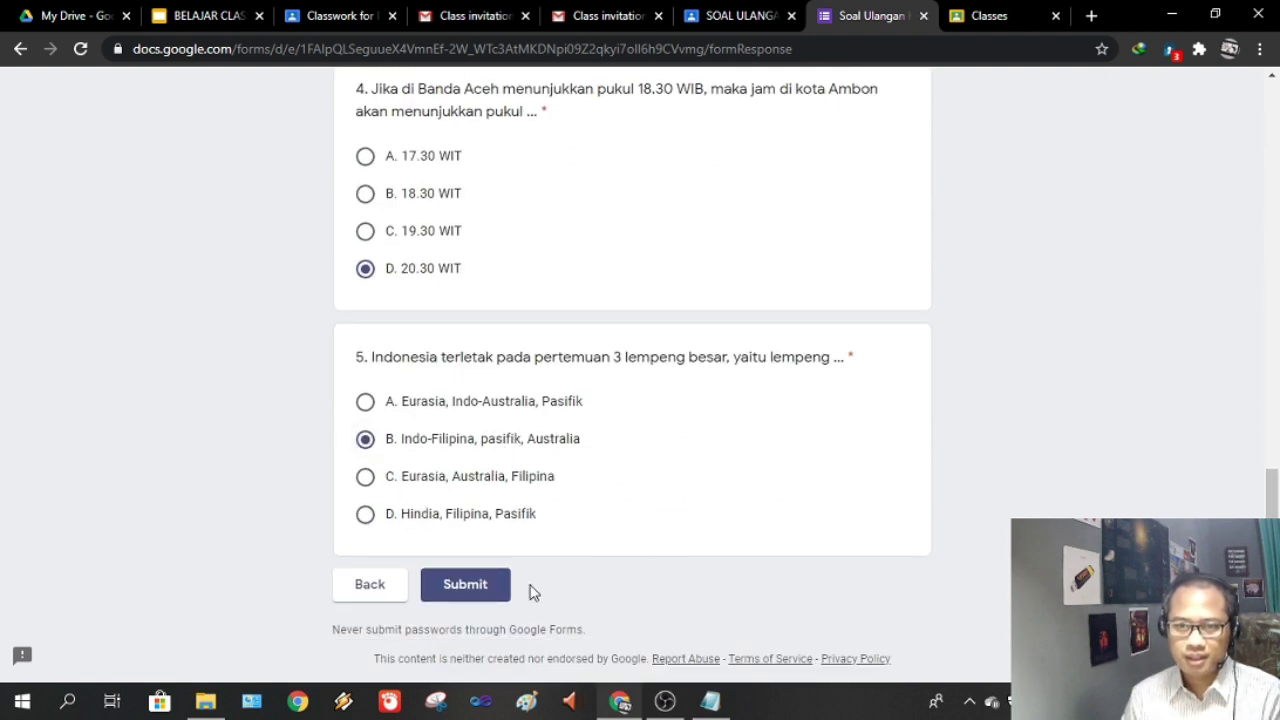
left_click(469, 596)
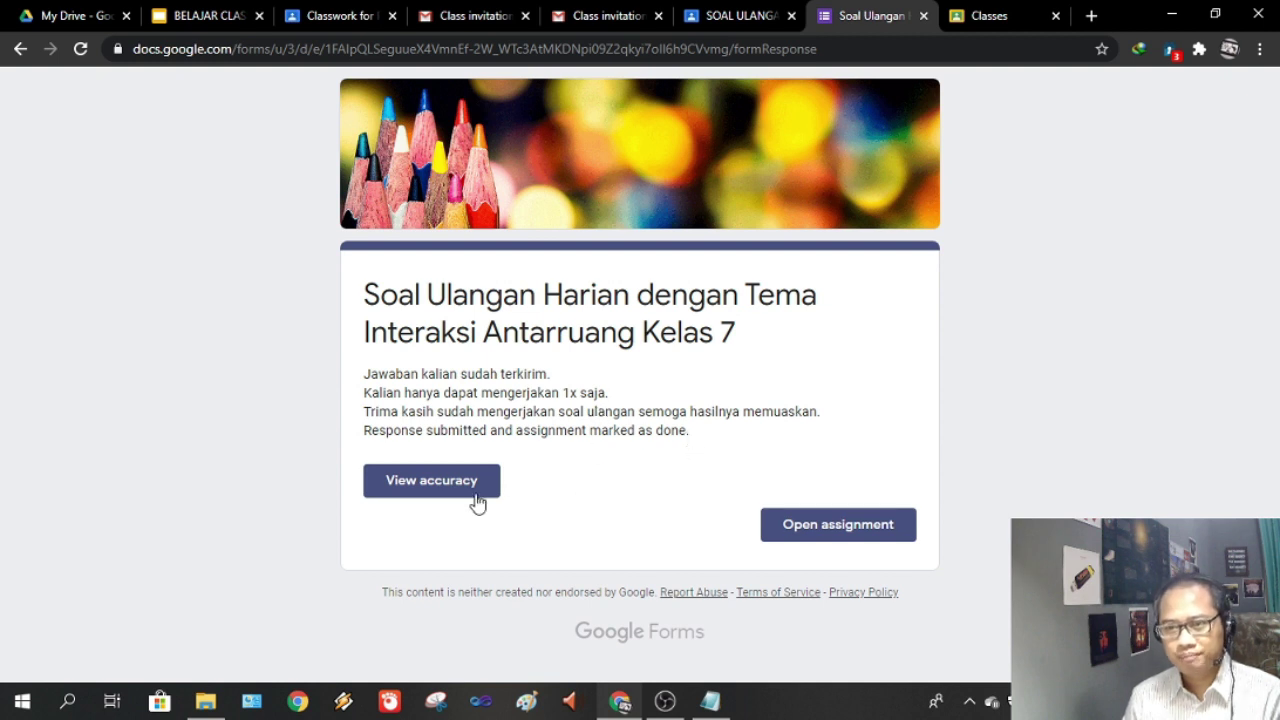
Look through the submitted quiz's accuracy view from start to end and close it
left_click(431, 485)
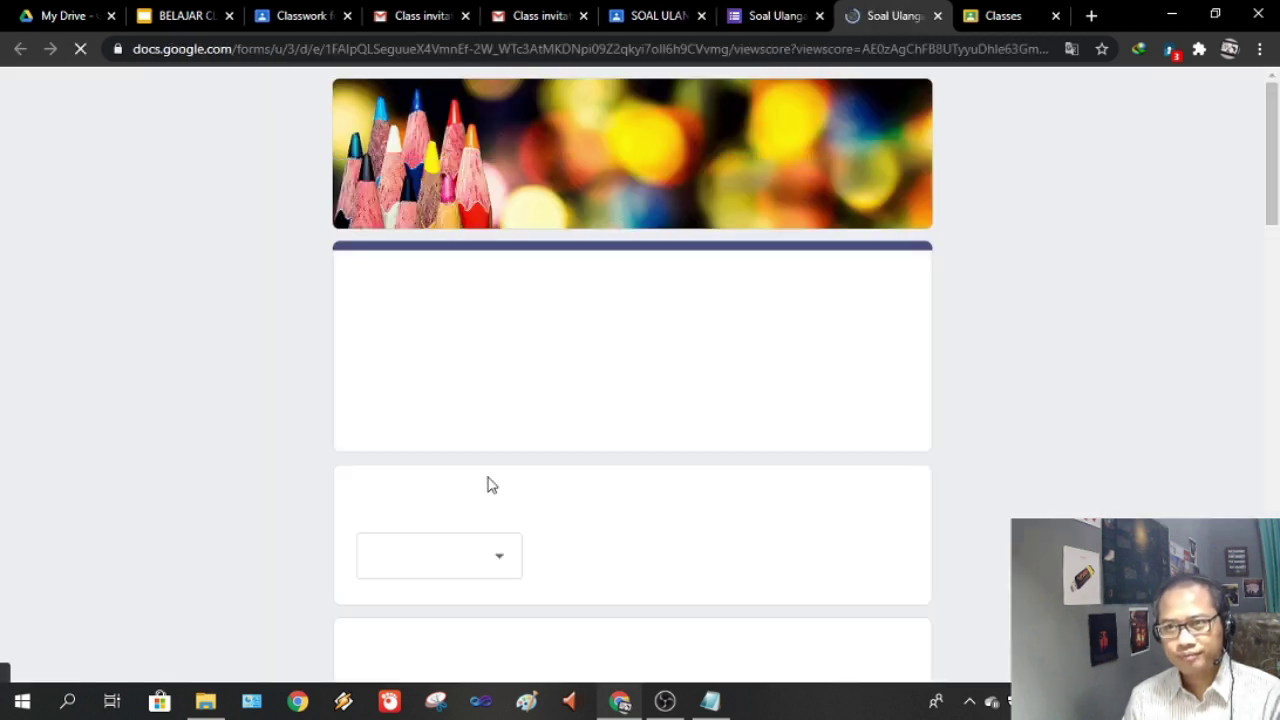
scroll(766, 427, "down", 2)
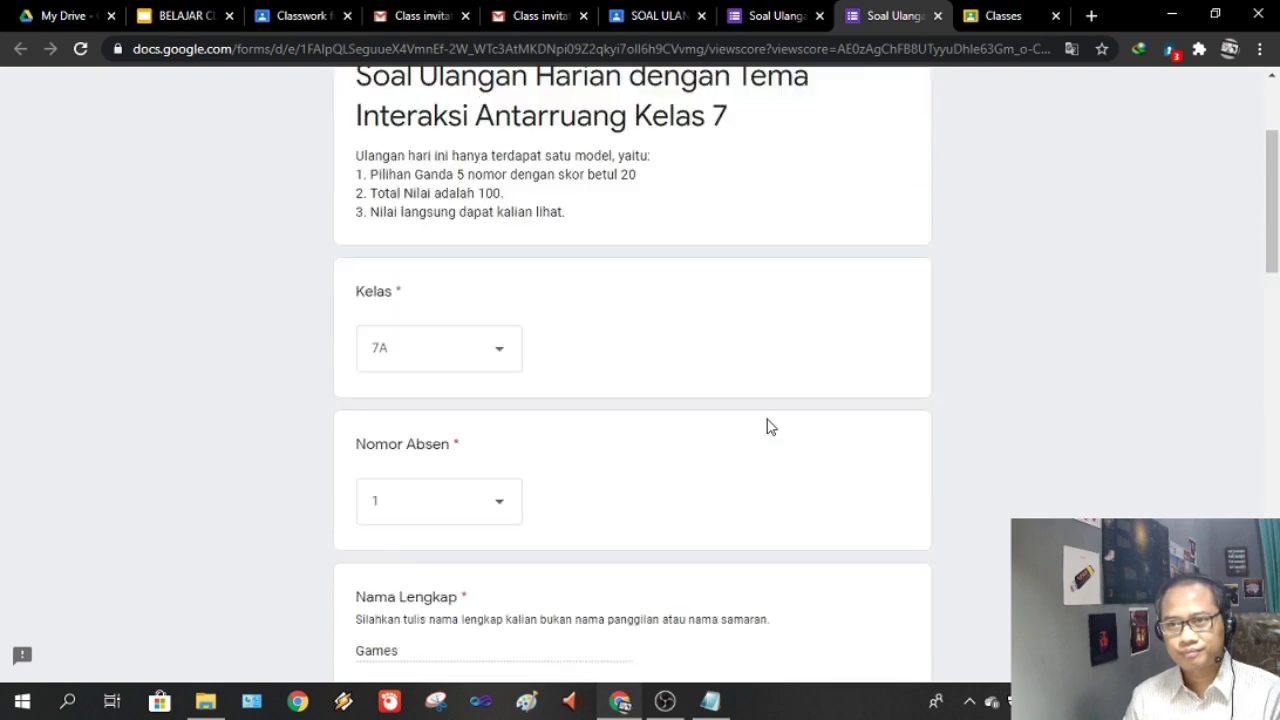
scroll(767, 425, "down", 20)
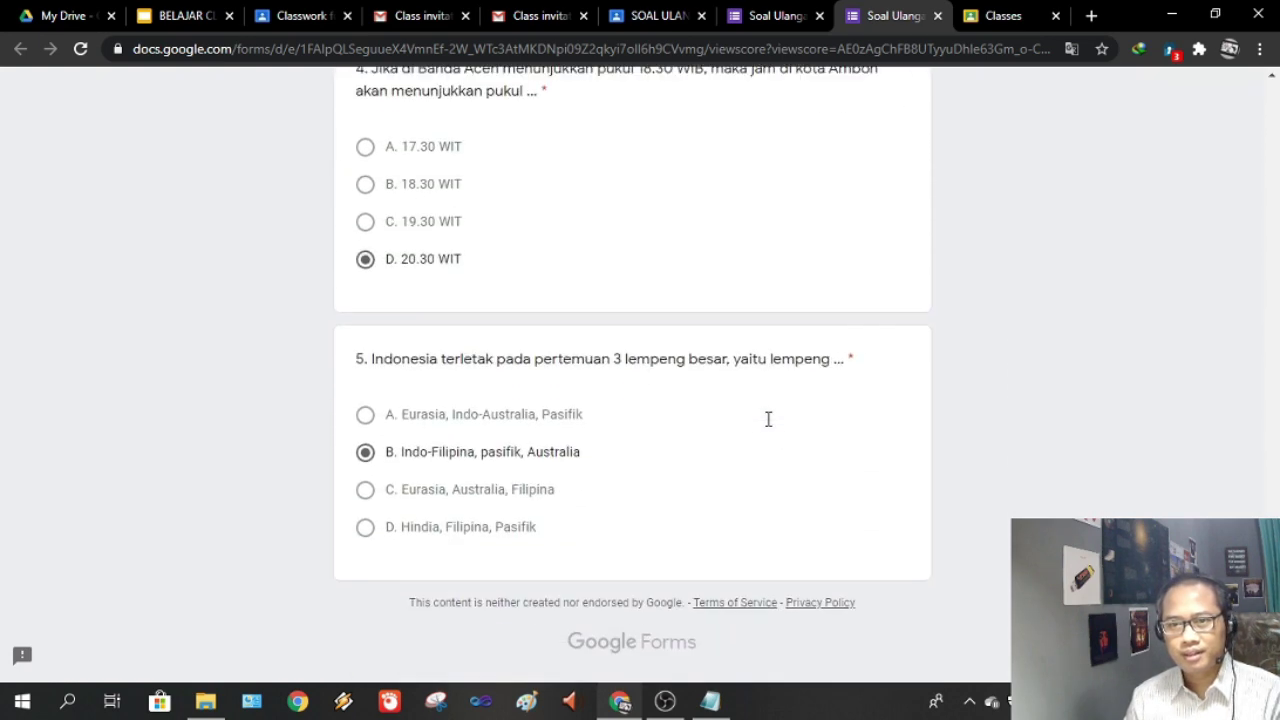
scroll(768, 419, "up", 20)
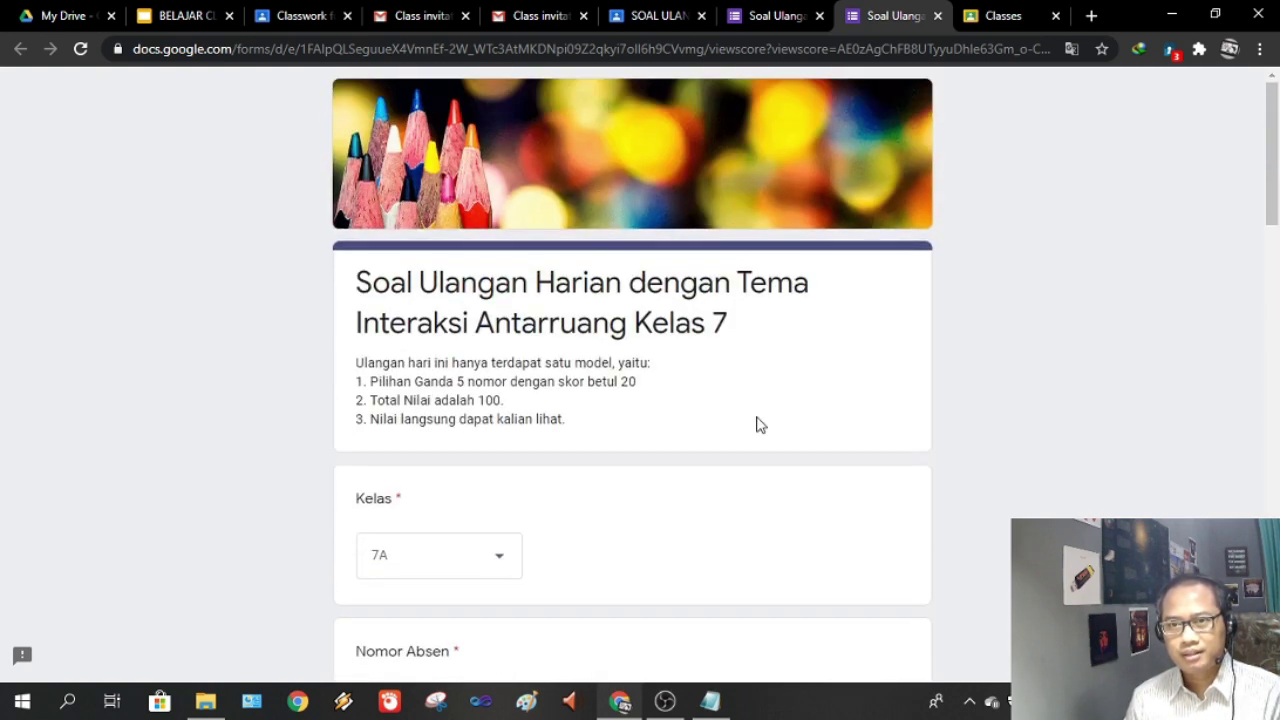
left_click(937, 15)
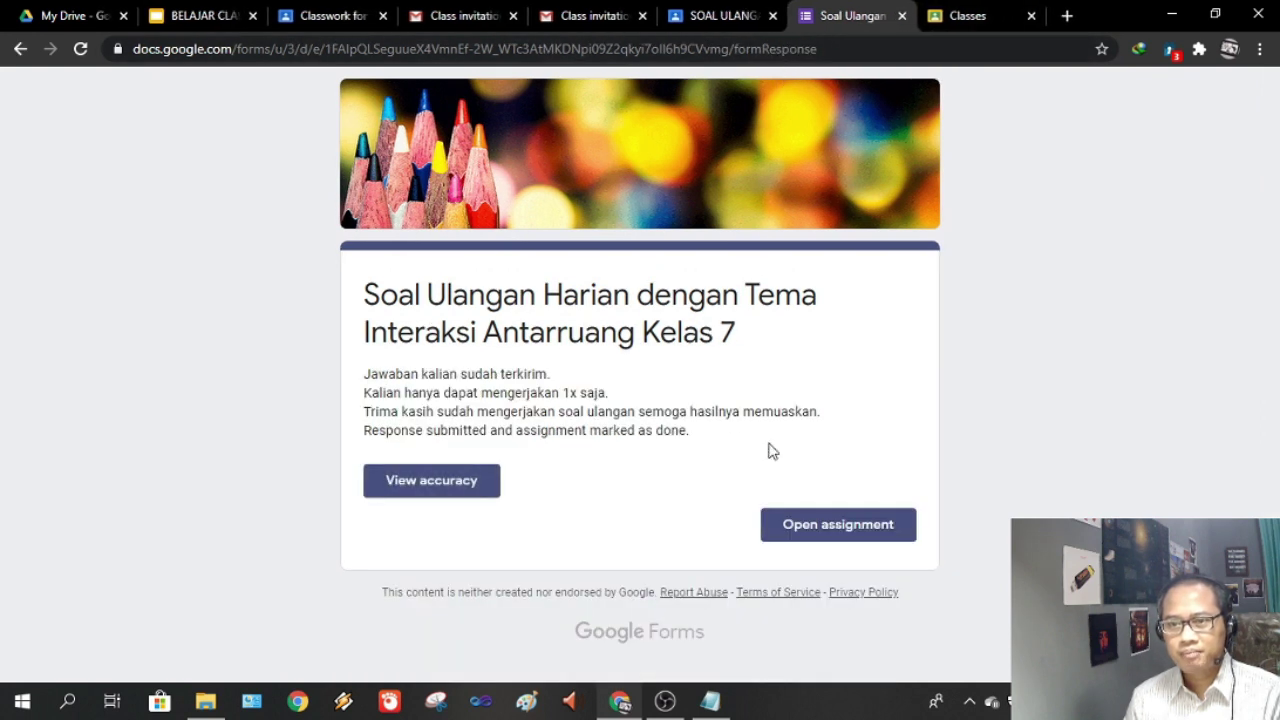
Open the assignment linked from the submission page, and close it and the quiz to return to the INTERAKSI ANTARRUANG - 01 assignment page
left_click(836, 526)
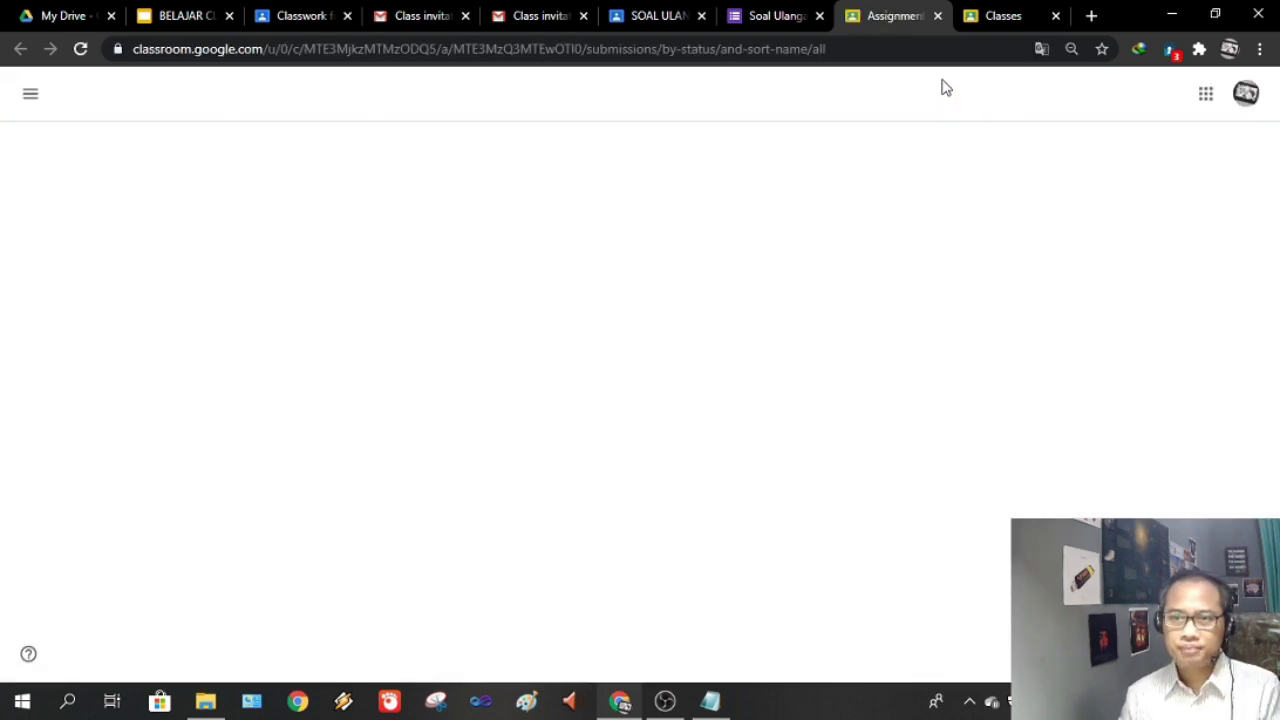
left_click(937, 15)
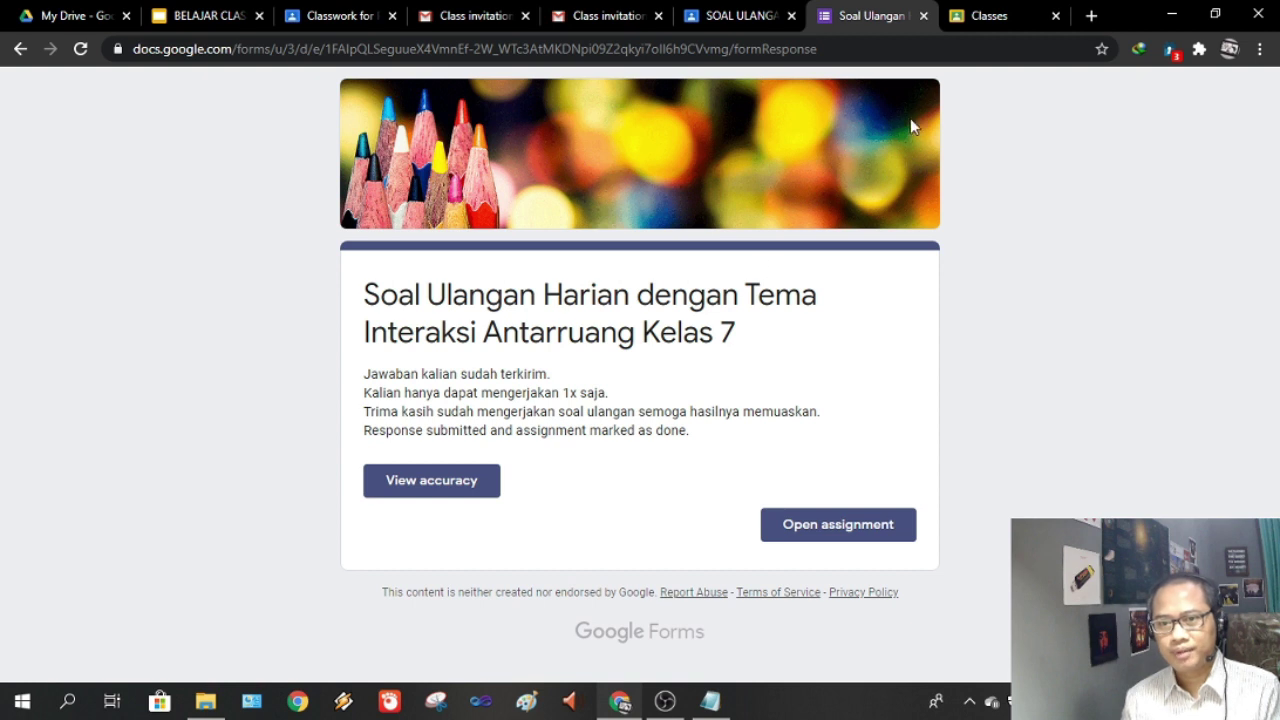
left_click(923, 15)
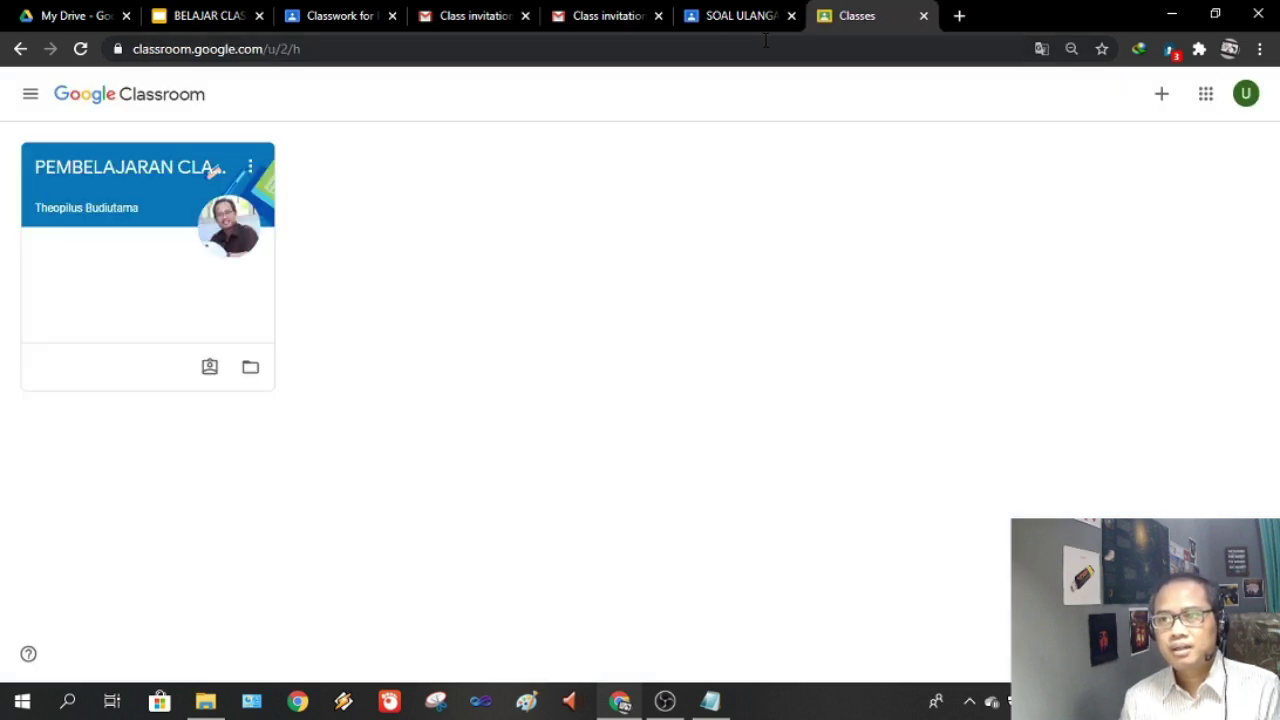
left_click(736, 26)
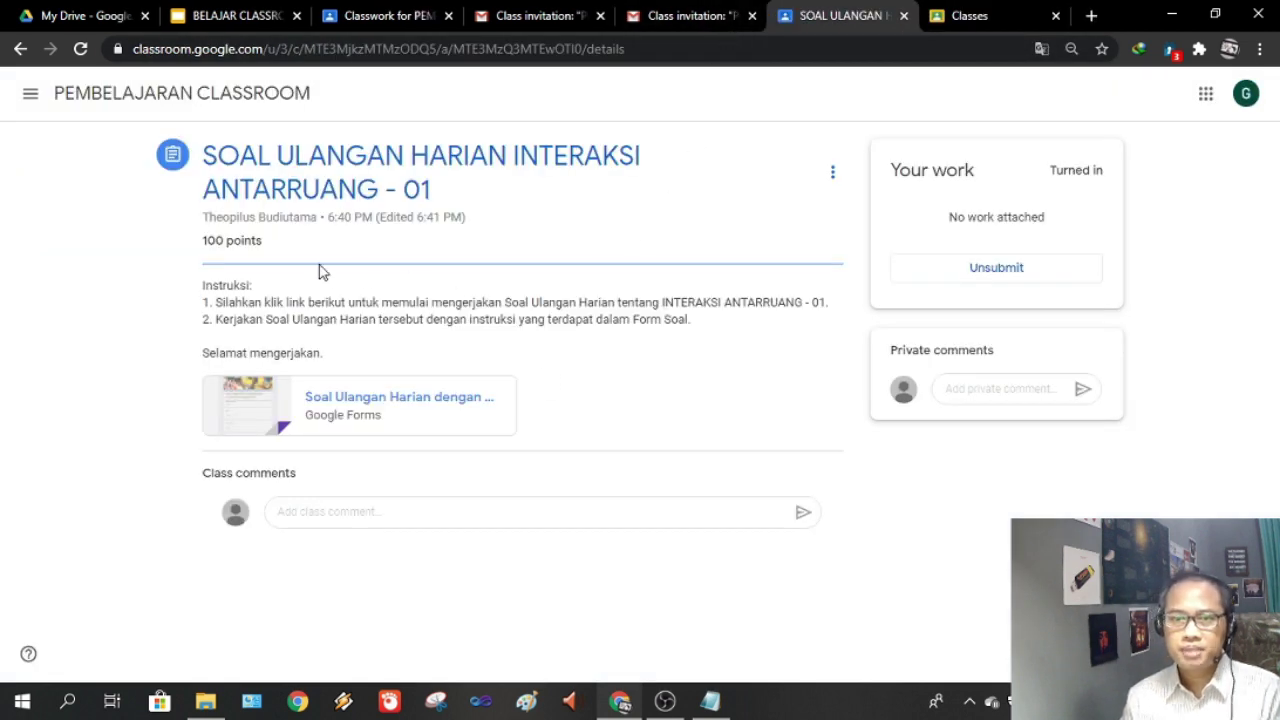
Find the INTERAKSI ANTARRUANG - 02 assignment in the PEMBELAJARAN CLASSROOM classwork list and open its Google Forms quiz
left_click(157, 103)
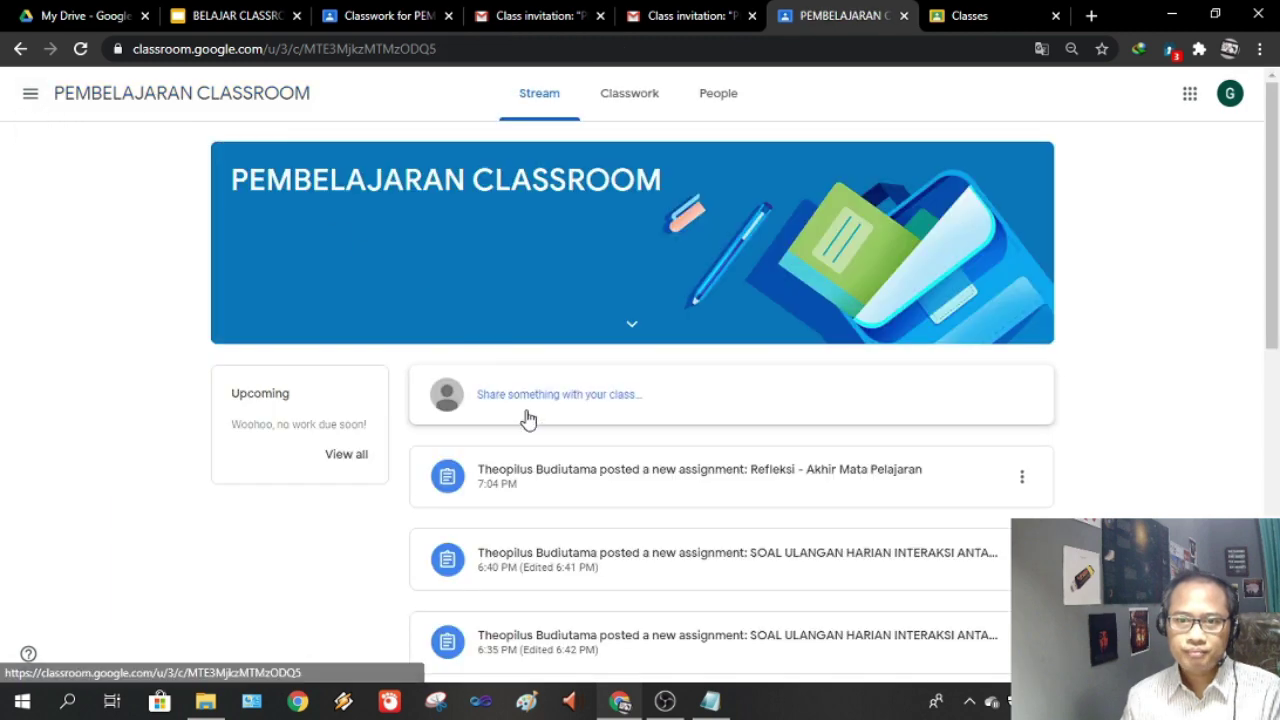
scroll(570, 490, "down", 4)
scroll(590, 350, "up", 3)
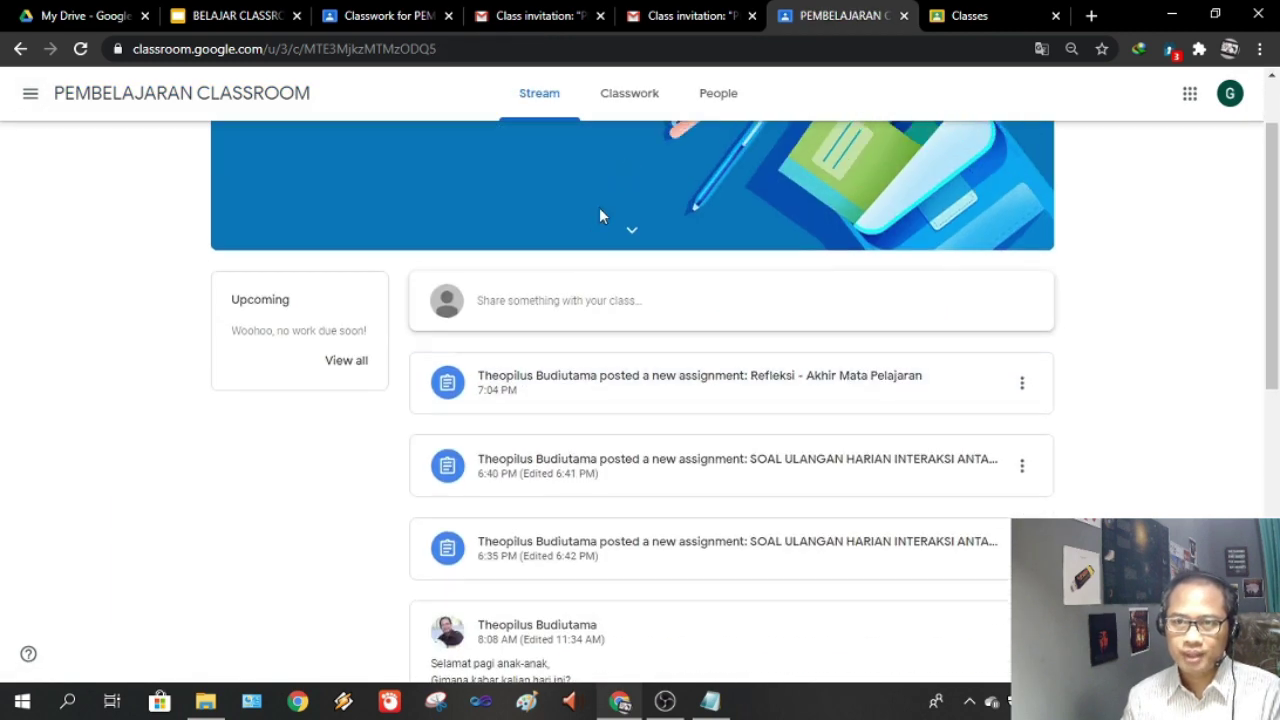
left_click(627, 103)
scroll(610, 445, "down", 2)
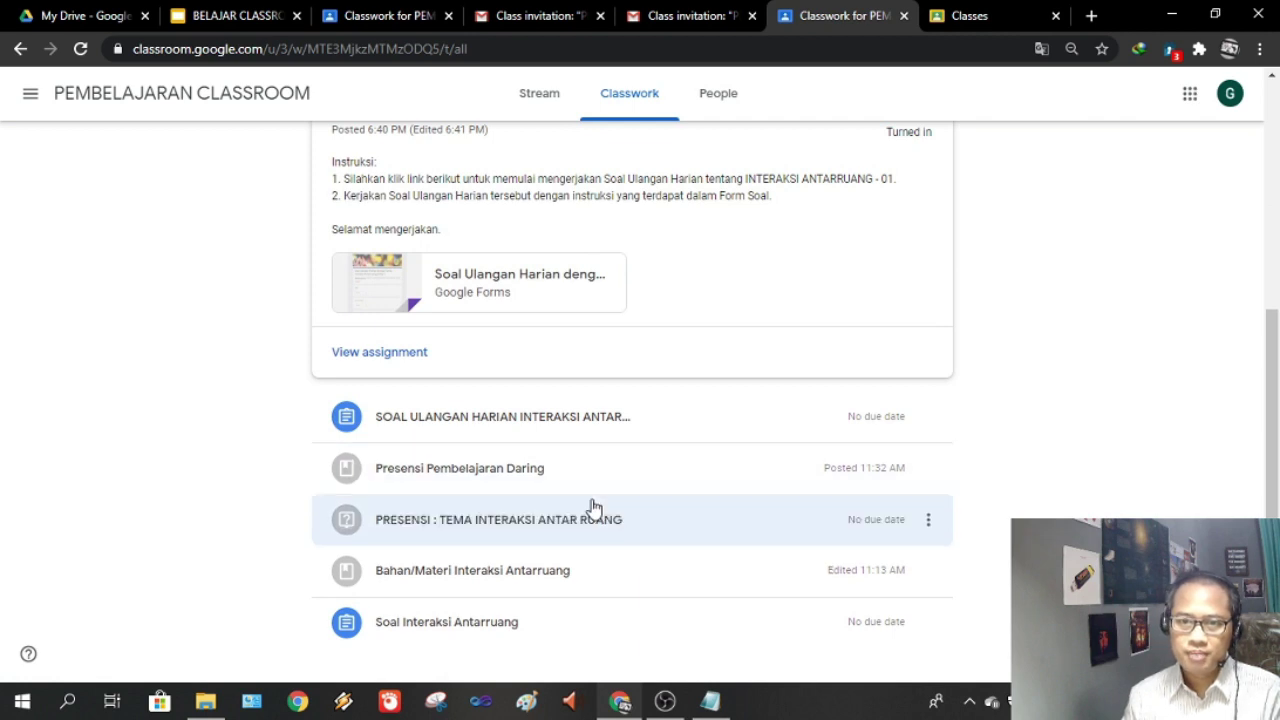
scroll(590, 510, "up", 2)
scroll(604, 410, "down", 2)
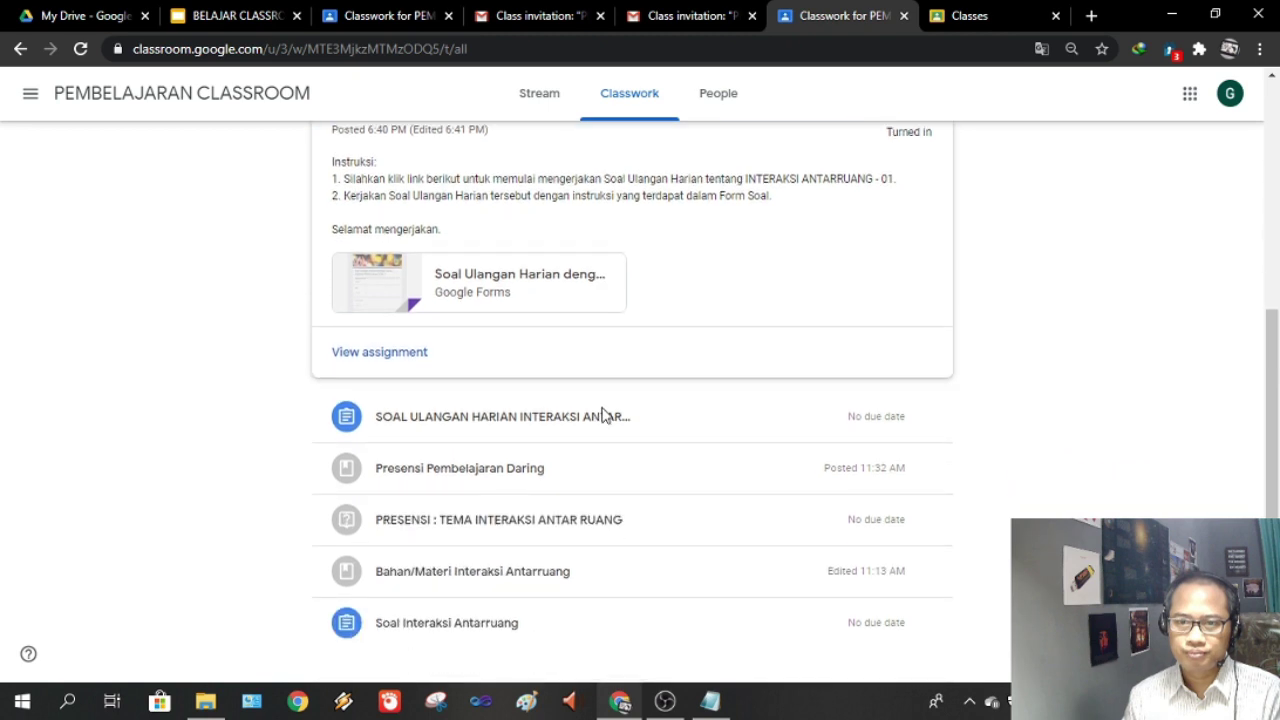
left_click(516, 425)
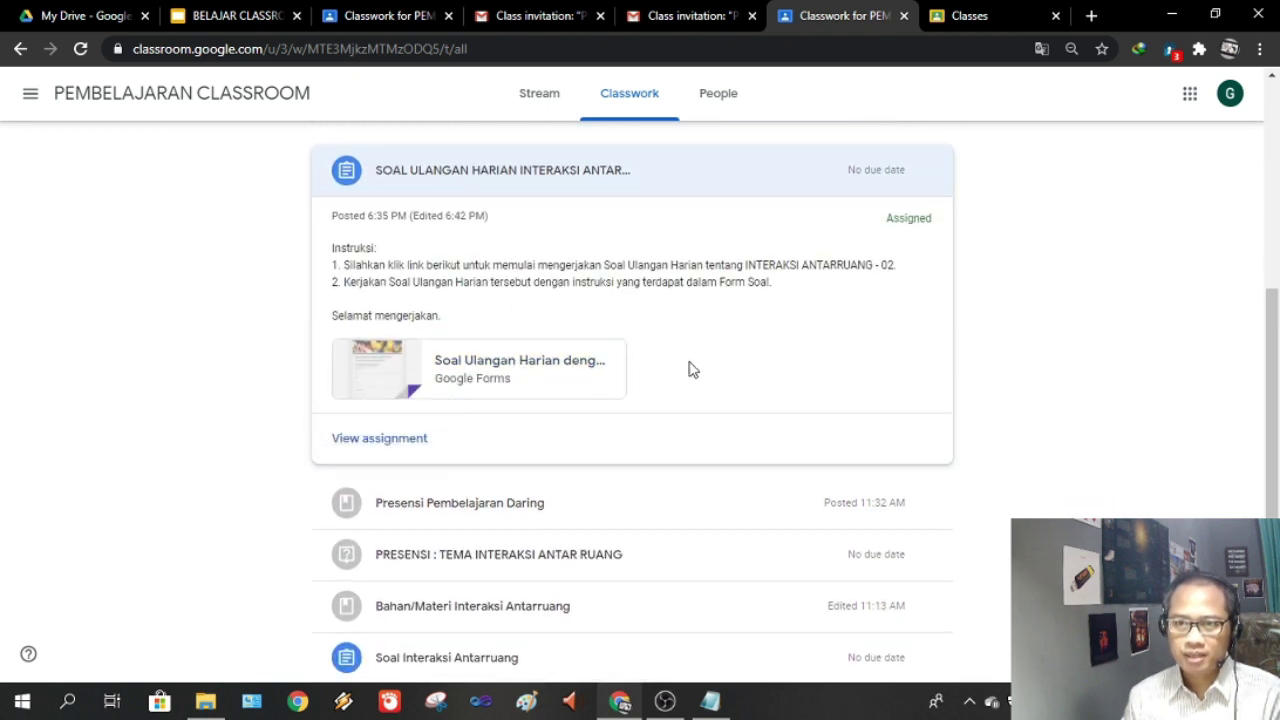
left_click(496, 364)
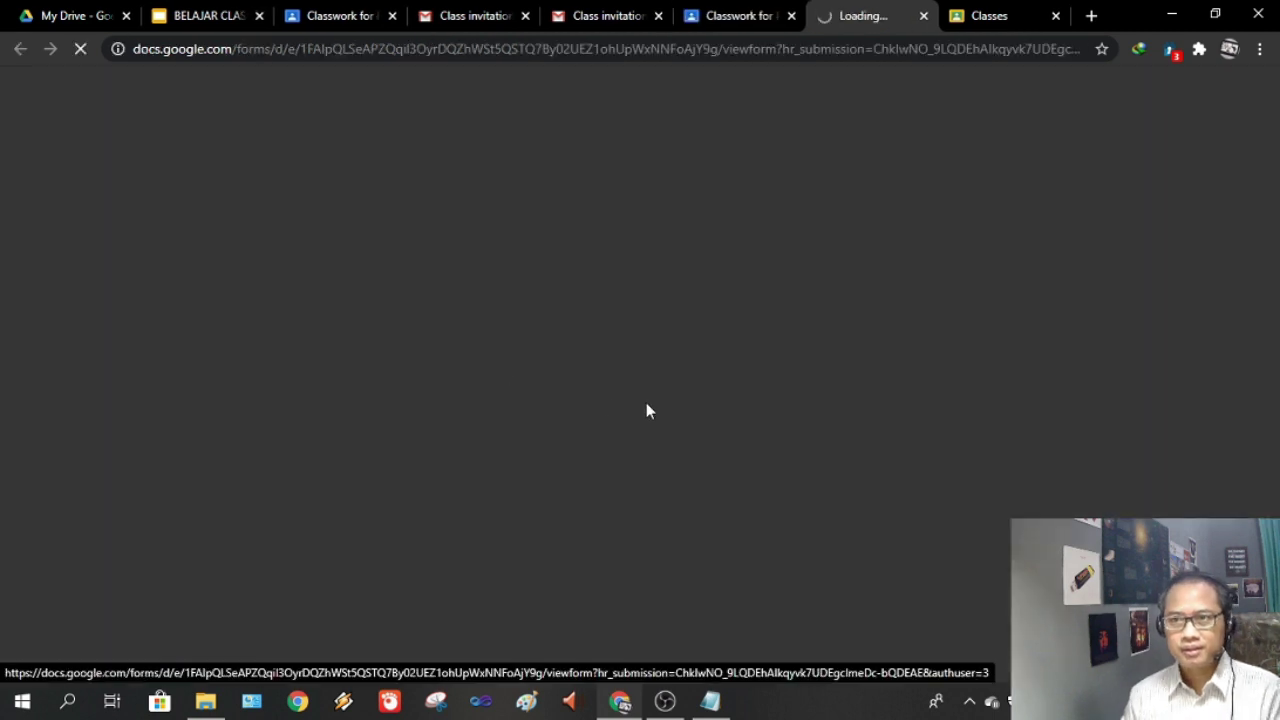
Fill in the second quiz's identity section with Kelas 7A, Nomor Absen 1 and the student's full name, and continue to the questions
scroll(607, 487, "down", 2)
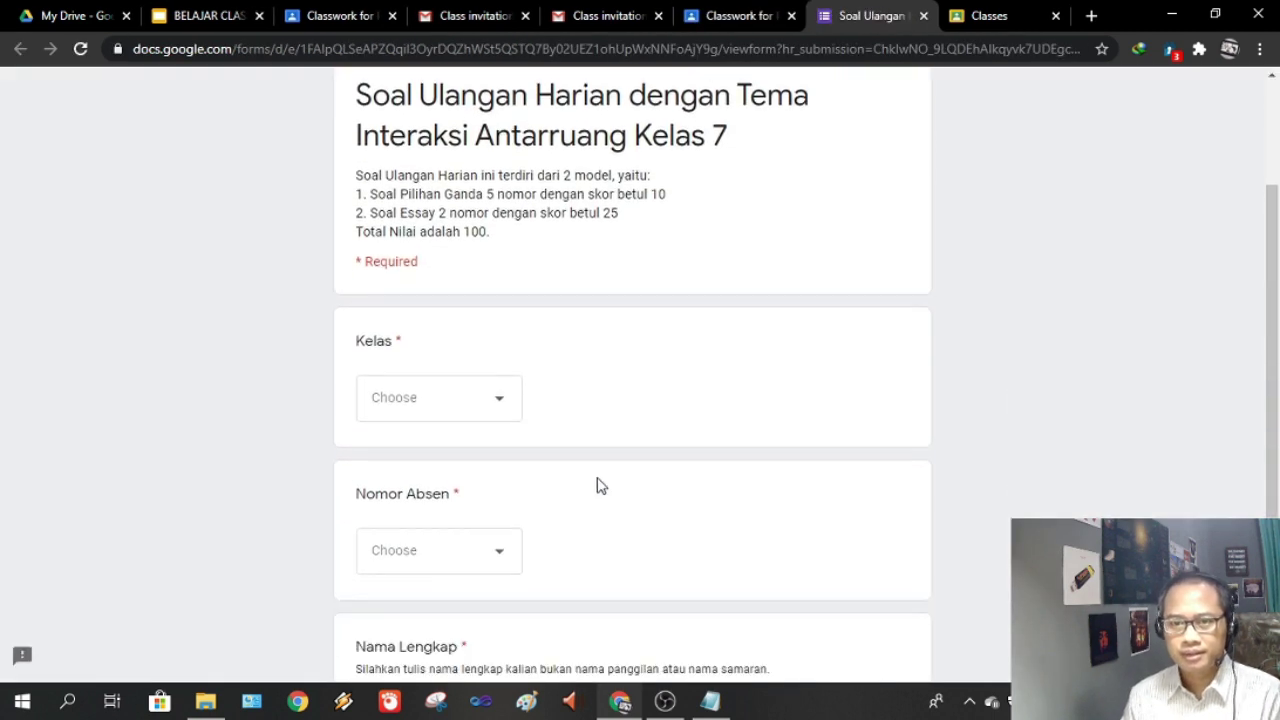
left_click(489, 410)
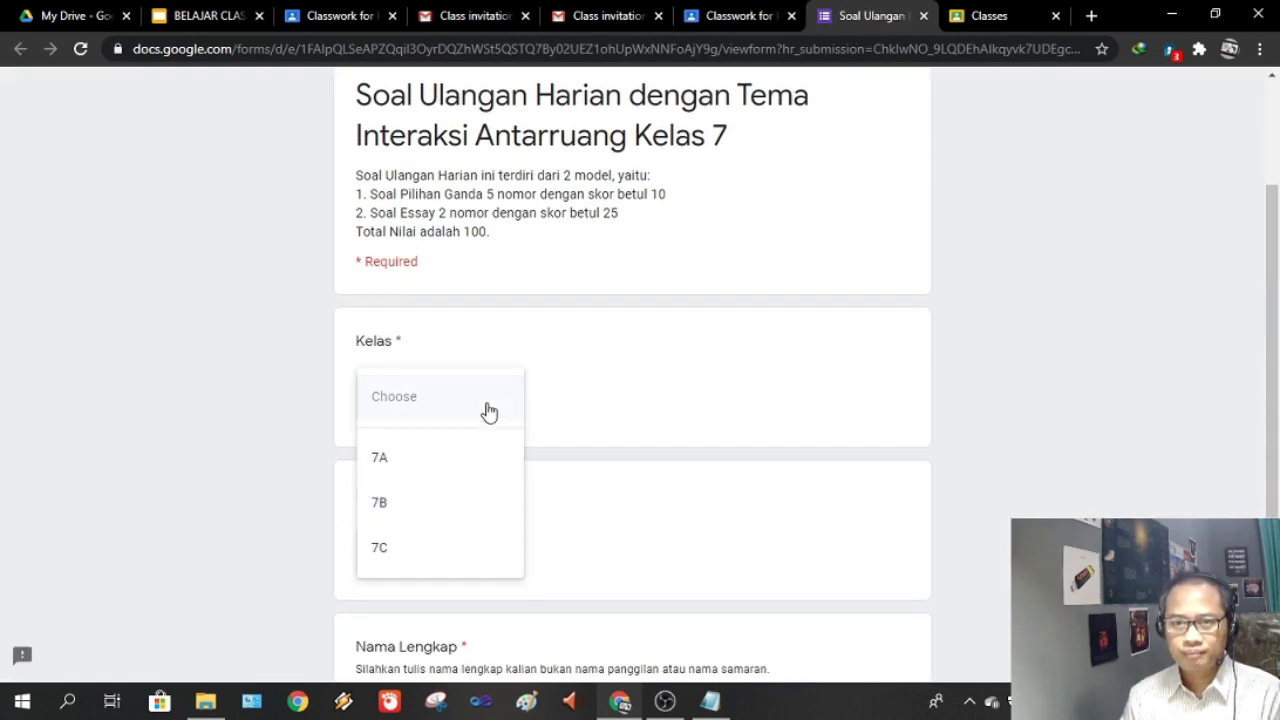
left_click(443, 461)
scroll(497, 503, "down", 2)
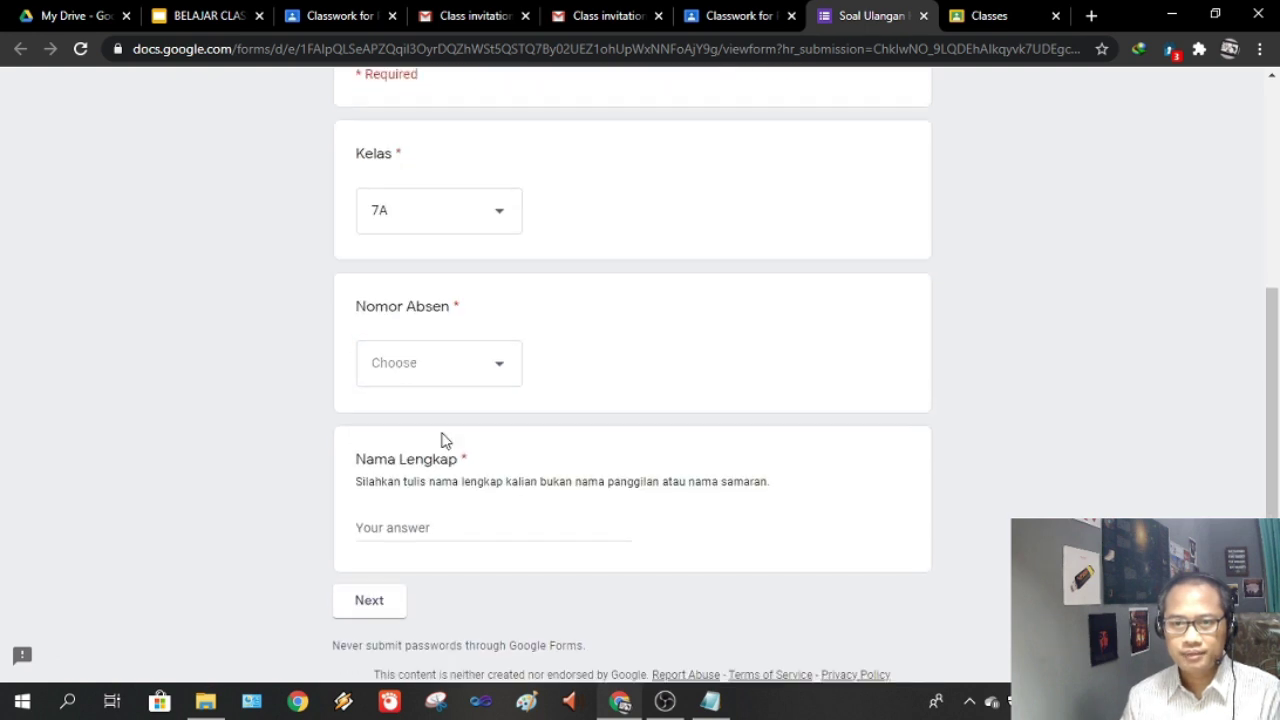
left_click(443, 366)
left_click(423, 190)
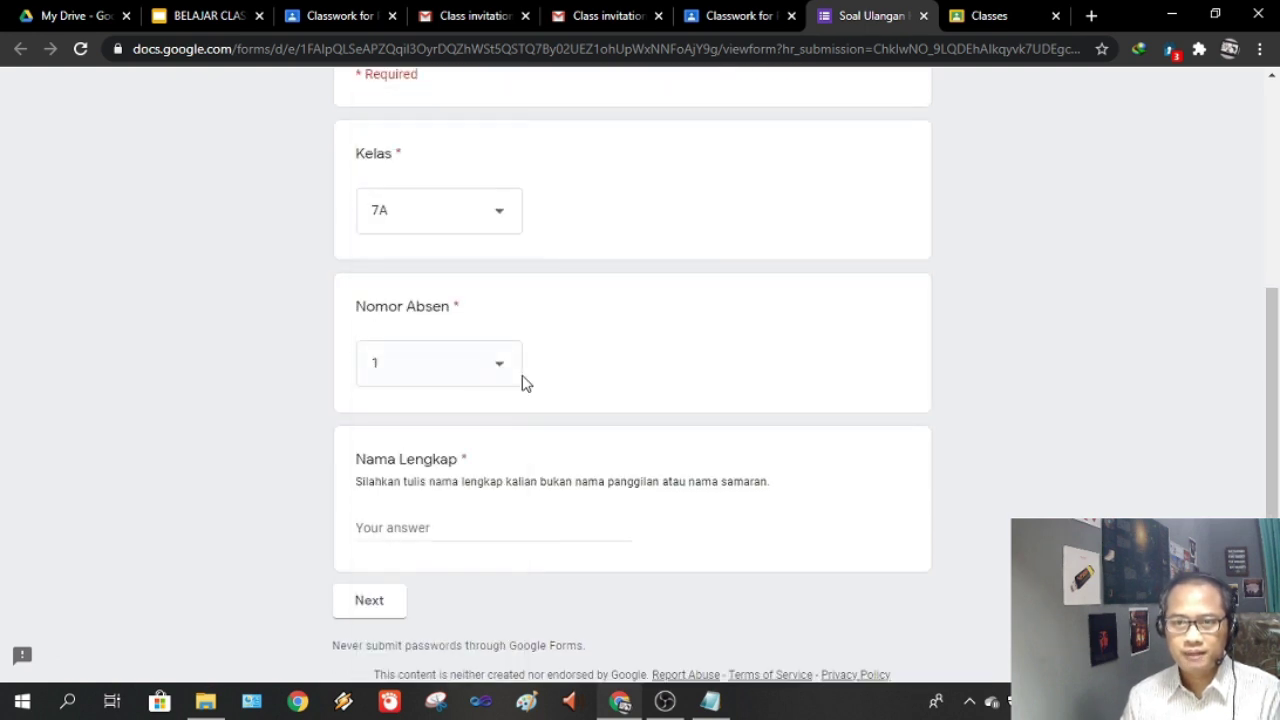
left_click(480, 523)
type("Games")
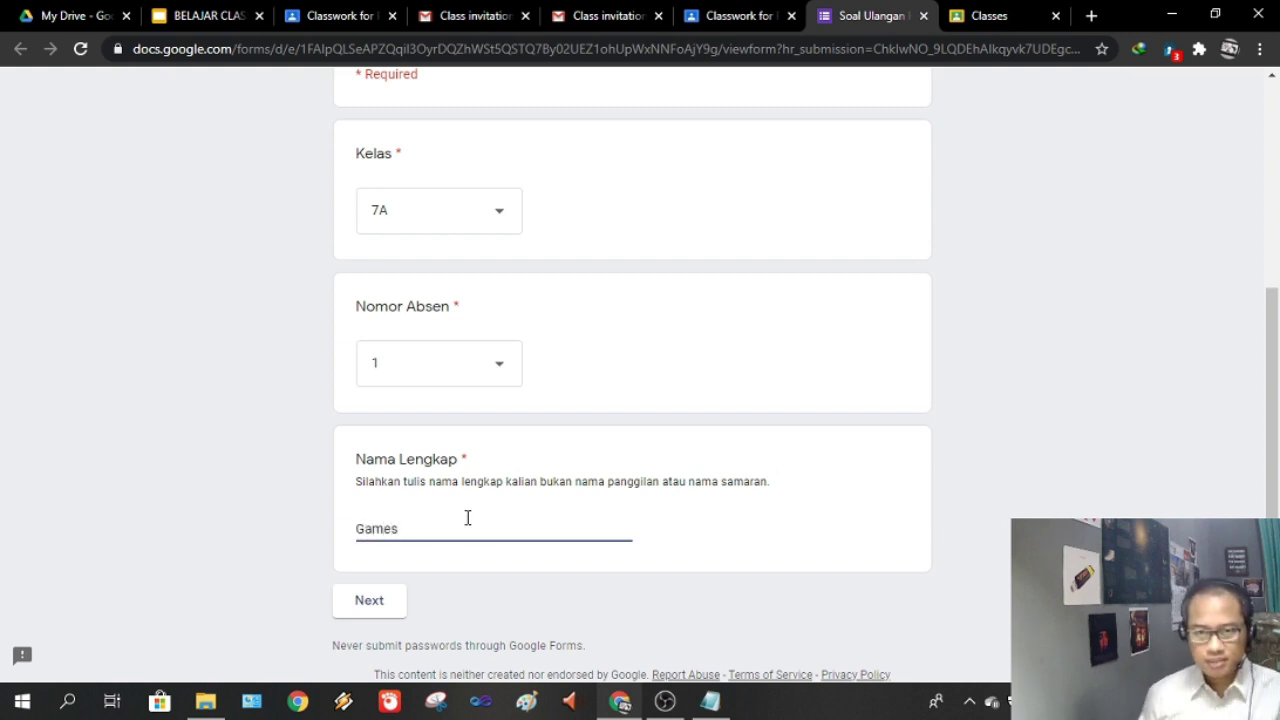
left_click(378, 612)
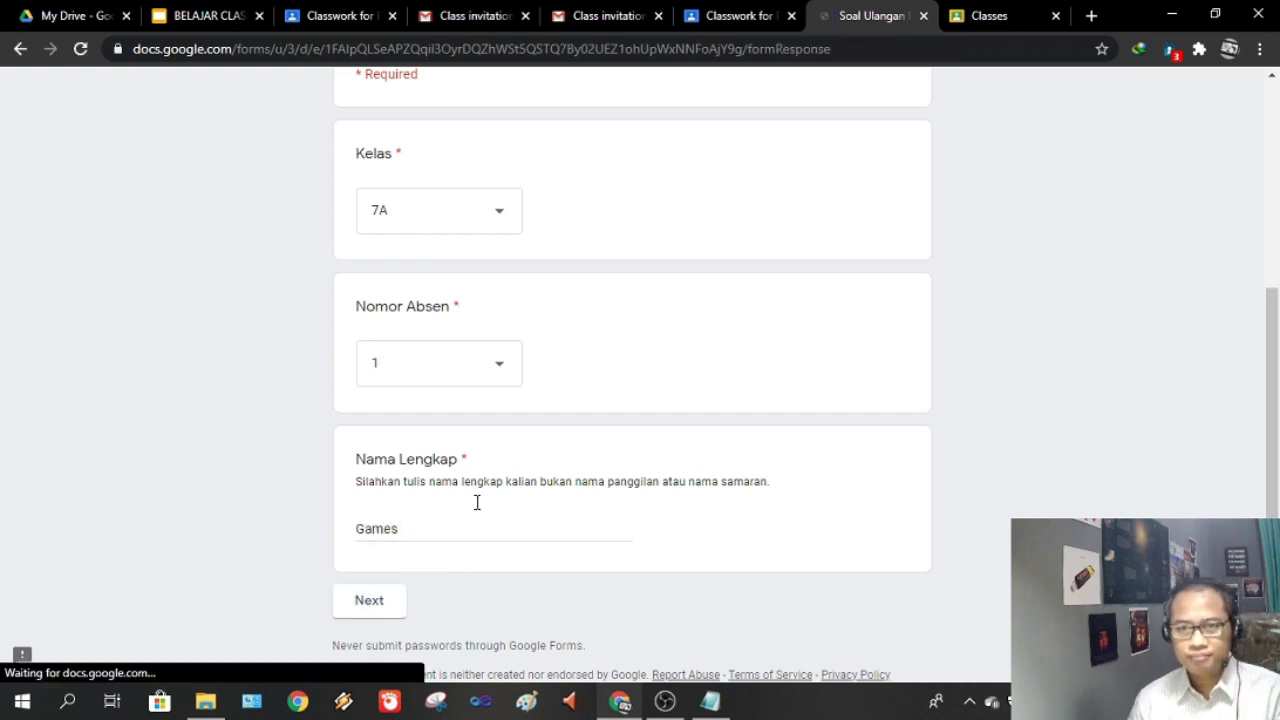
Answer question 1 with C. kemudahan transfer, question 2 with B. memiliki keterkaitan dengan ruang lainnya and question 3 with B. Geografis
scroll(612, 487, "down", 3)
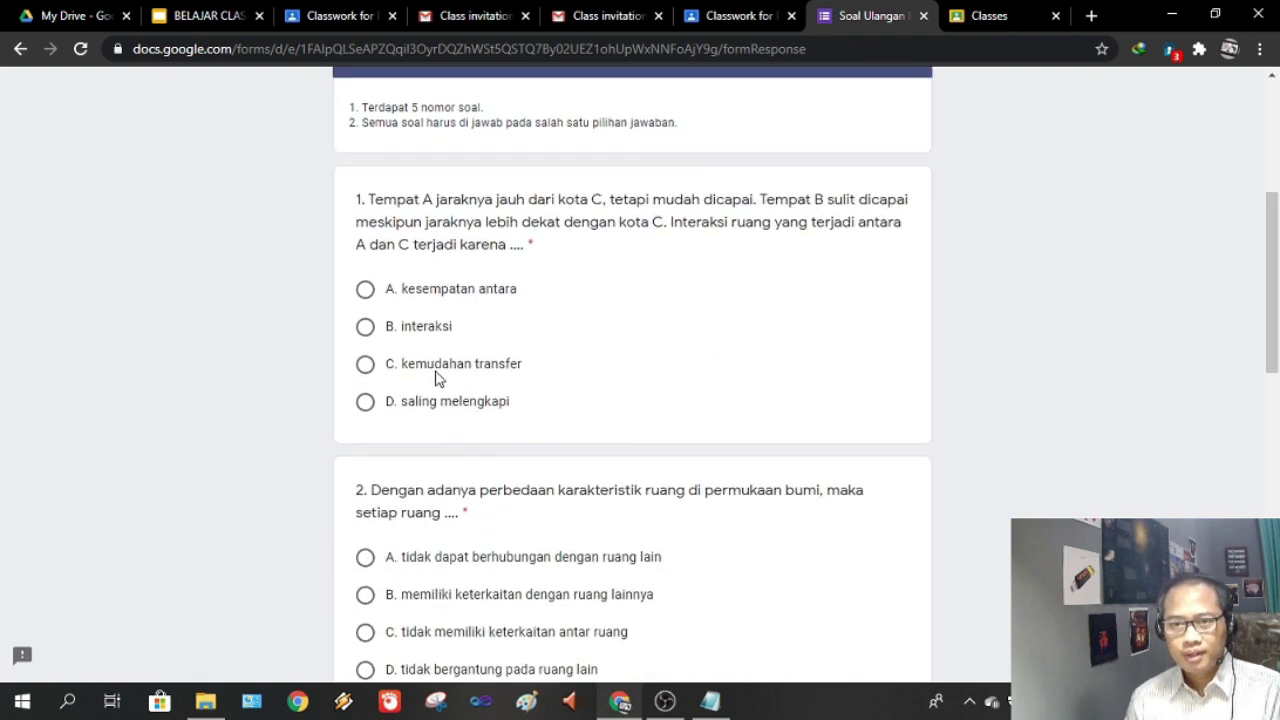
left_click(365, 364)
scroll(450, 430, "down", 1)
scroll(450, 432, "down", 2)
left_click(365, 406)
scroll(413, 472, "down", 1)
scroll(413, 472, "down", 2)
left_click(366, 404)
Answer question 4 with D. 20.30 WIT and question 5 with A. Eurasia, Indo-Australia, Pasifik, and continue to the essay section
scroll(458, 462, "down", 2)
scroll(458, 472, "down", 1)
left_click(366, 456)
scroll(449, 463, "down", 3)
left_click(366, 346)
scroll(491, 520, "up", 8)
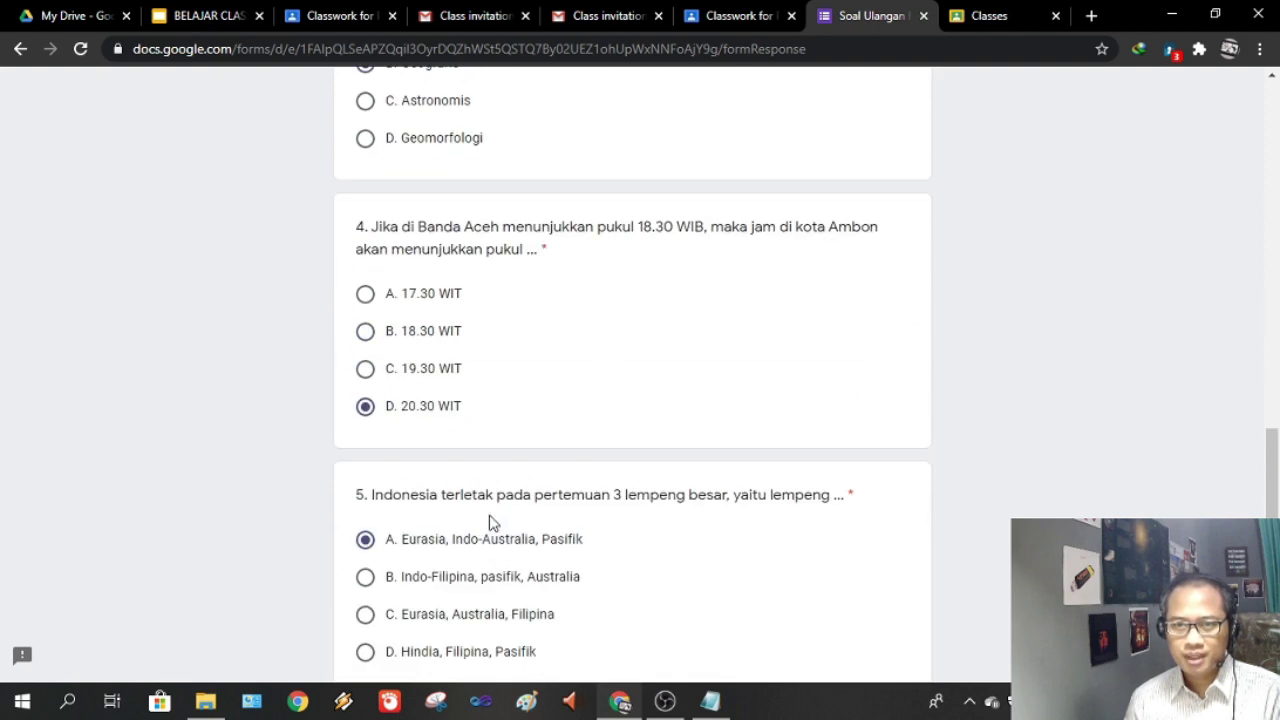
scroll(521, 316, "up", 4)
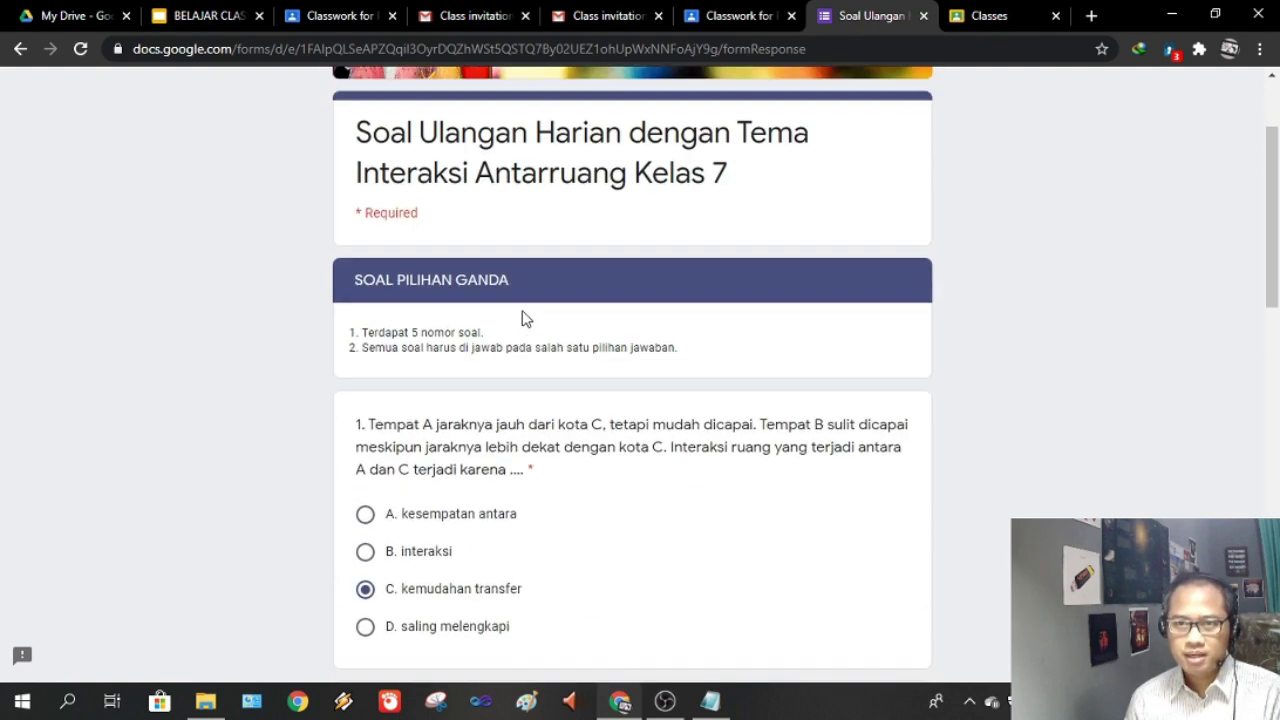
scroll(552, 477, "down", 10)
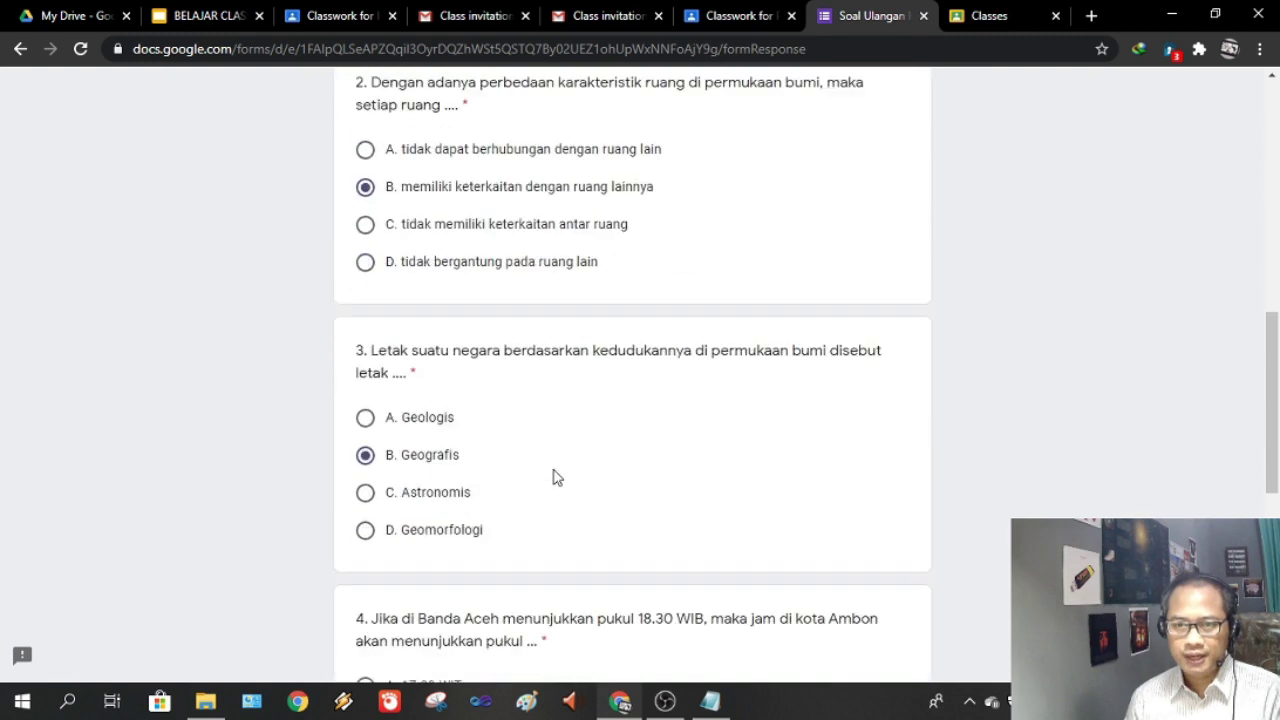
scroll(552, 477, "down", 3)
left_click(455, 535)
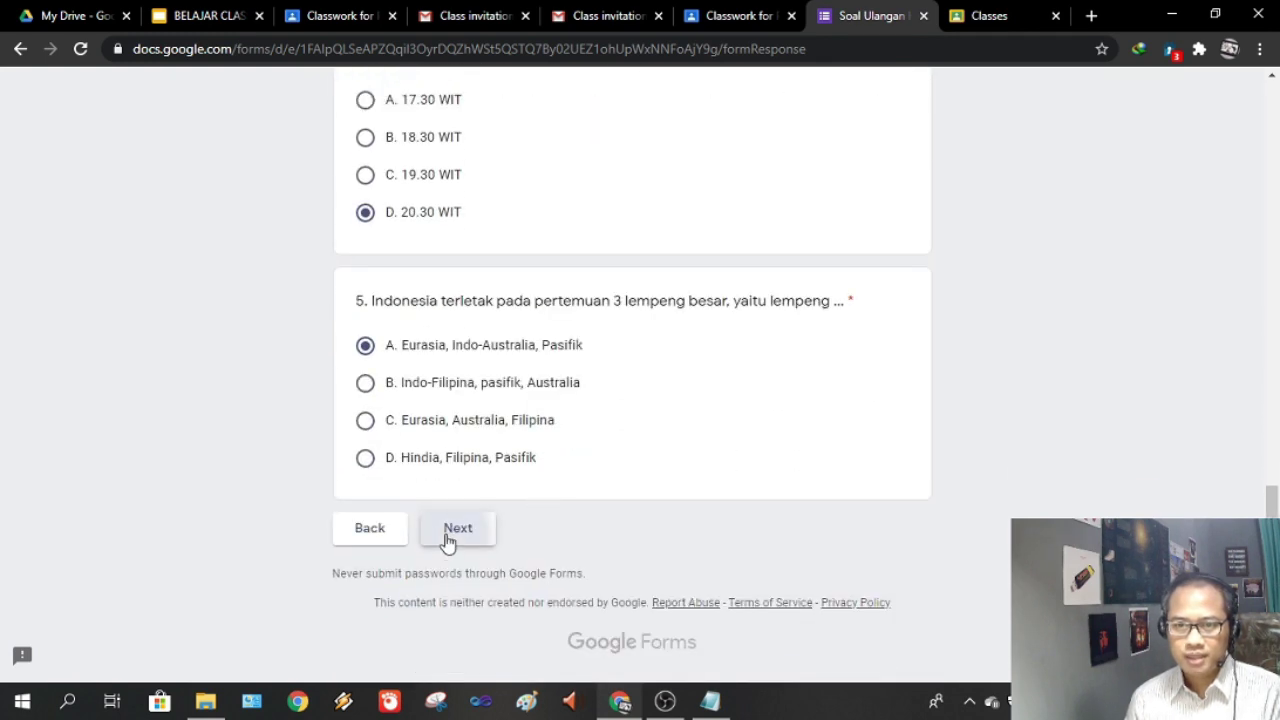
Answer essay question 1 about the benefits of Indonesia's geographic location with the placeholder text "dsfdsff fsdfsdafs frwerew"
scroll(574, 477, "down", 3)
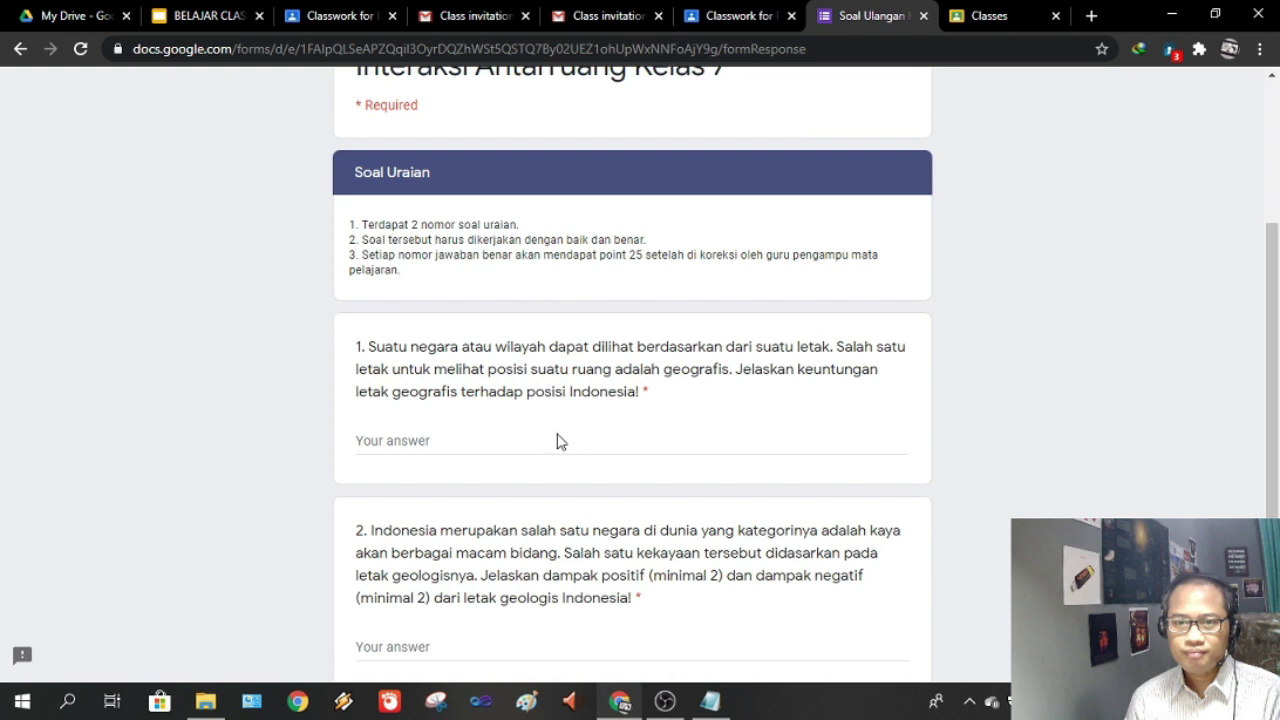
left_click(518, 420)
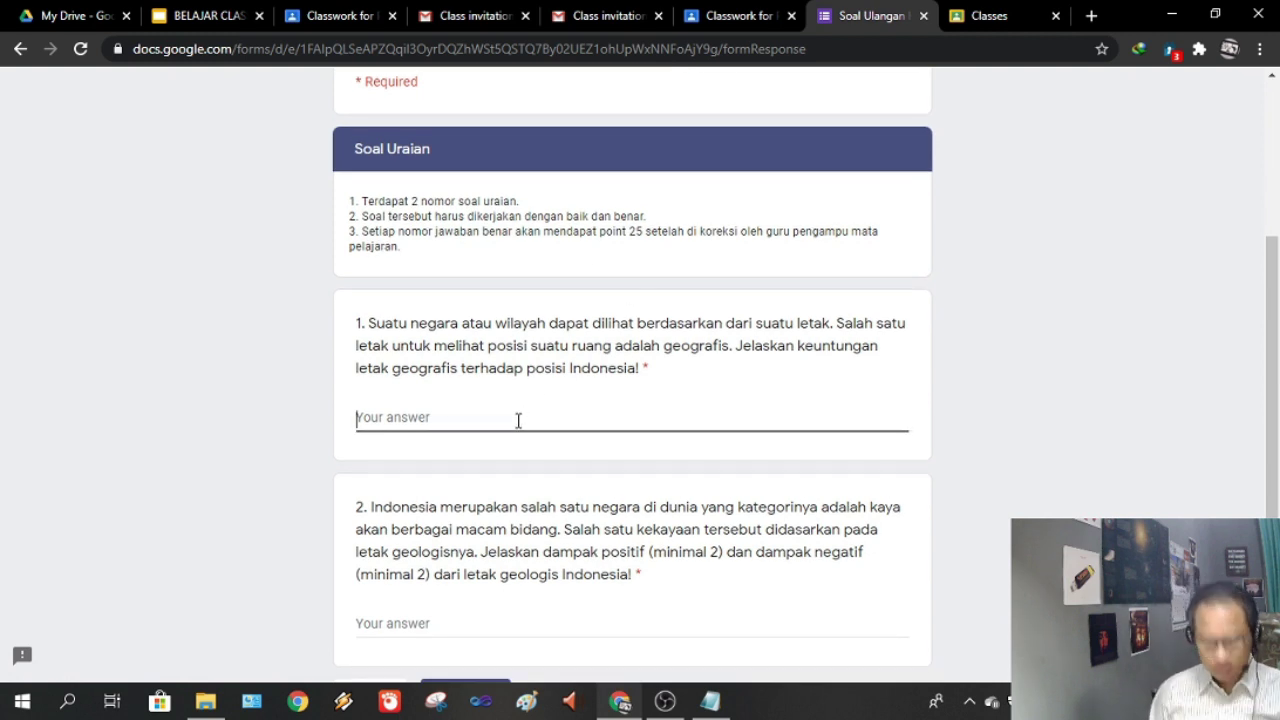
left_click_drag(462, 327, 660, 380)
left_click(585, 425)
type("dsfd")
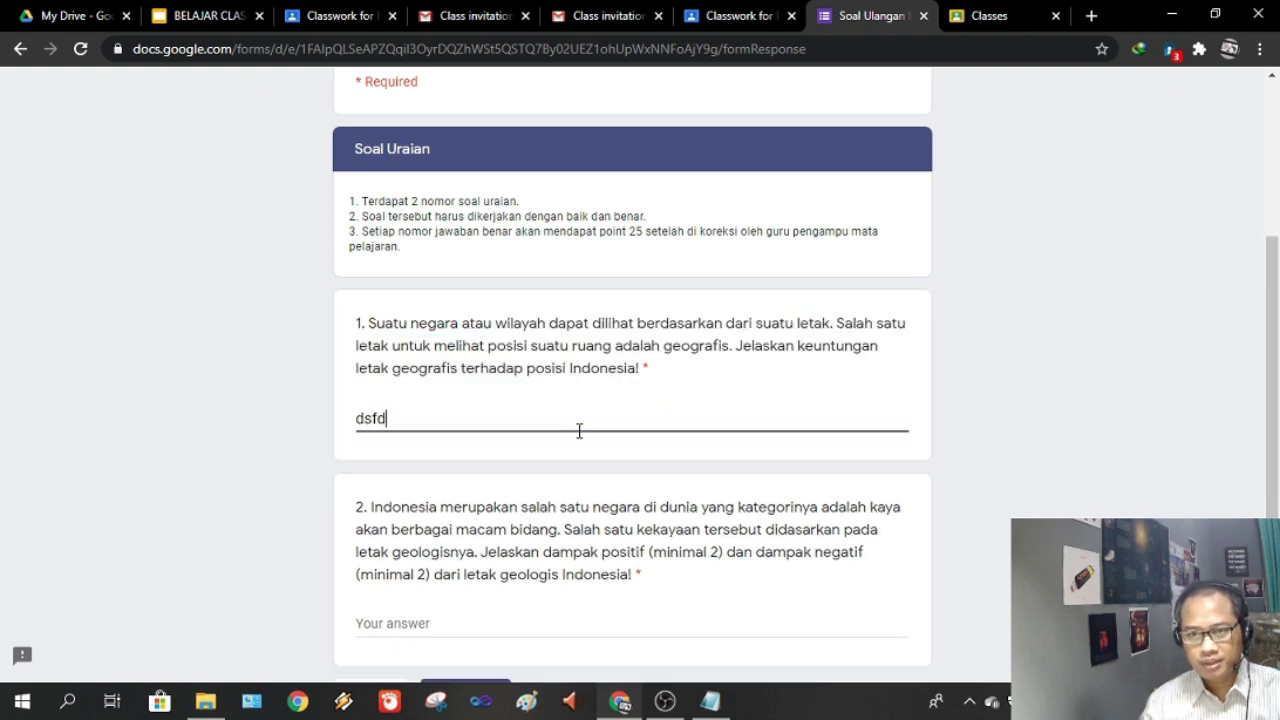
type("sff fsdf")
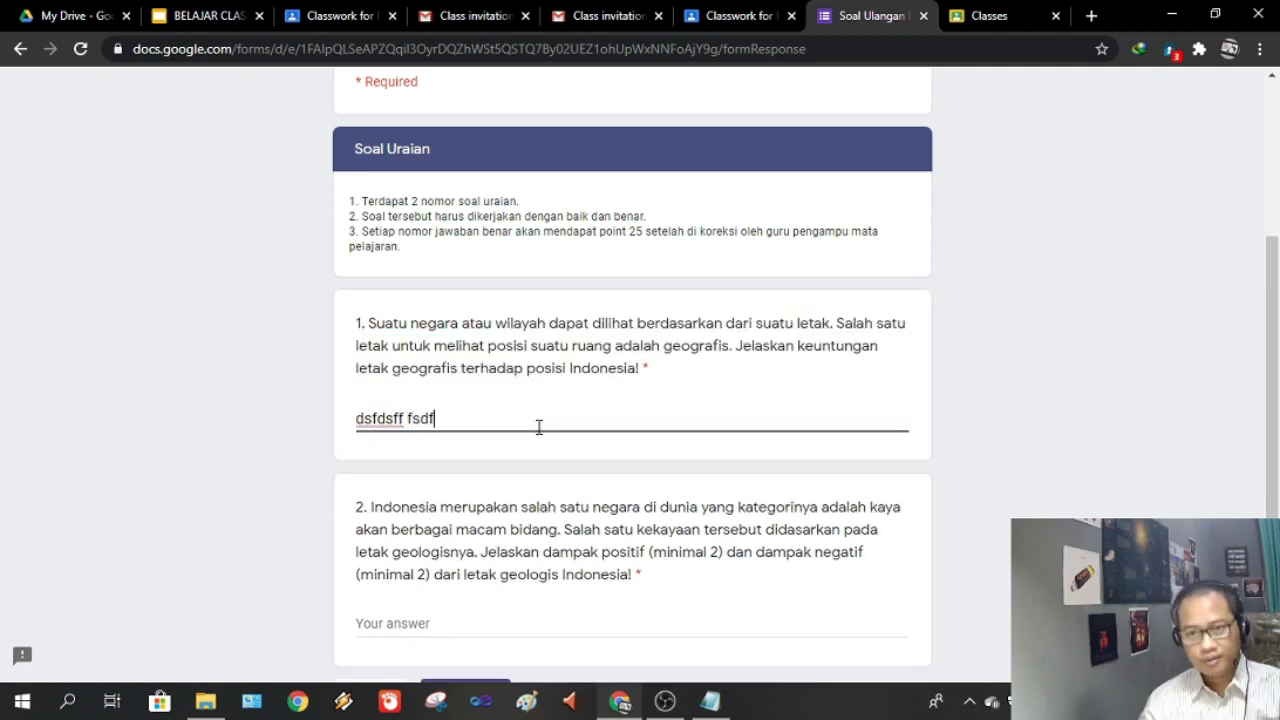
type("sdafs frwerew")
scroll(586, 443, "down", 2)
Answer essay question 2 about Indonesia's geological location with the placeholder text "ffdsfasf teertr erte" and submit the quiz
left_click(459, 452)
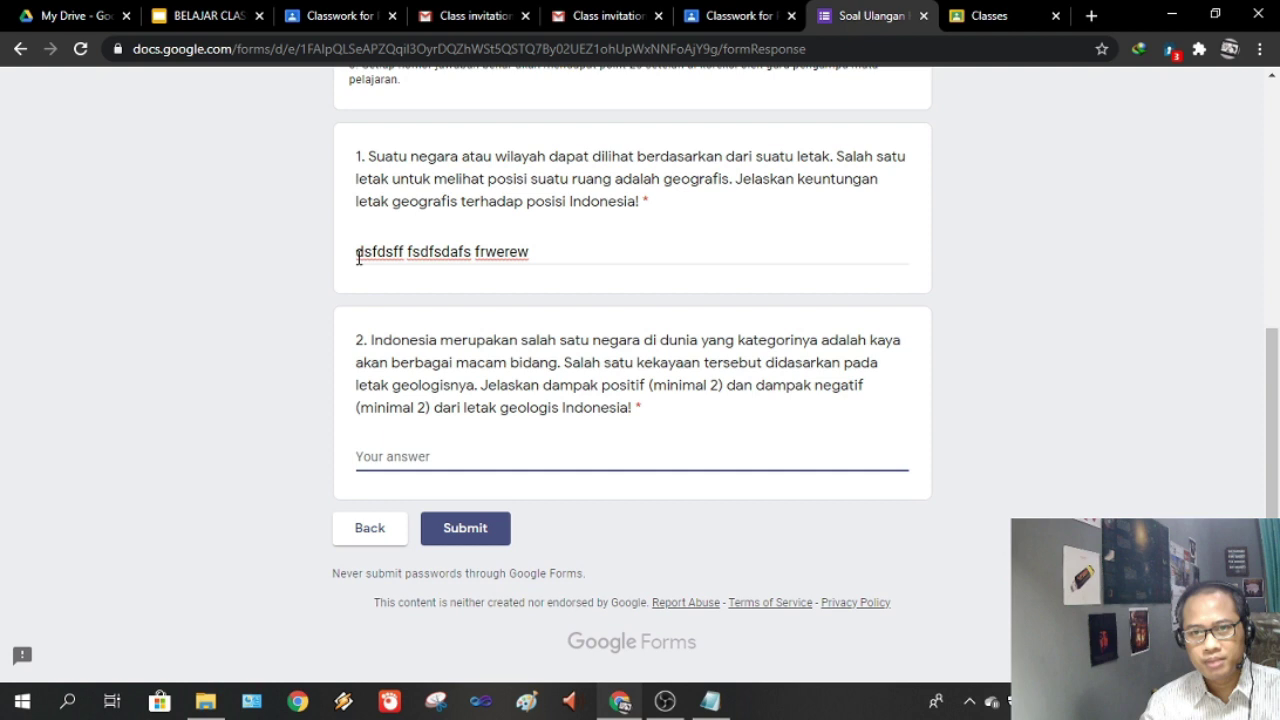
left_click_drag(357, 252, 547, 261)
left_click(568, 254)
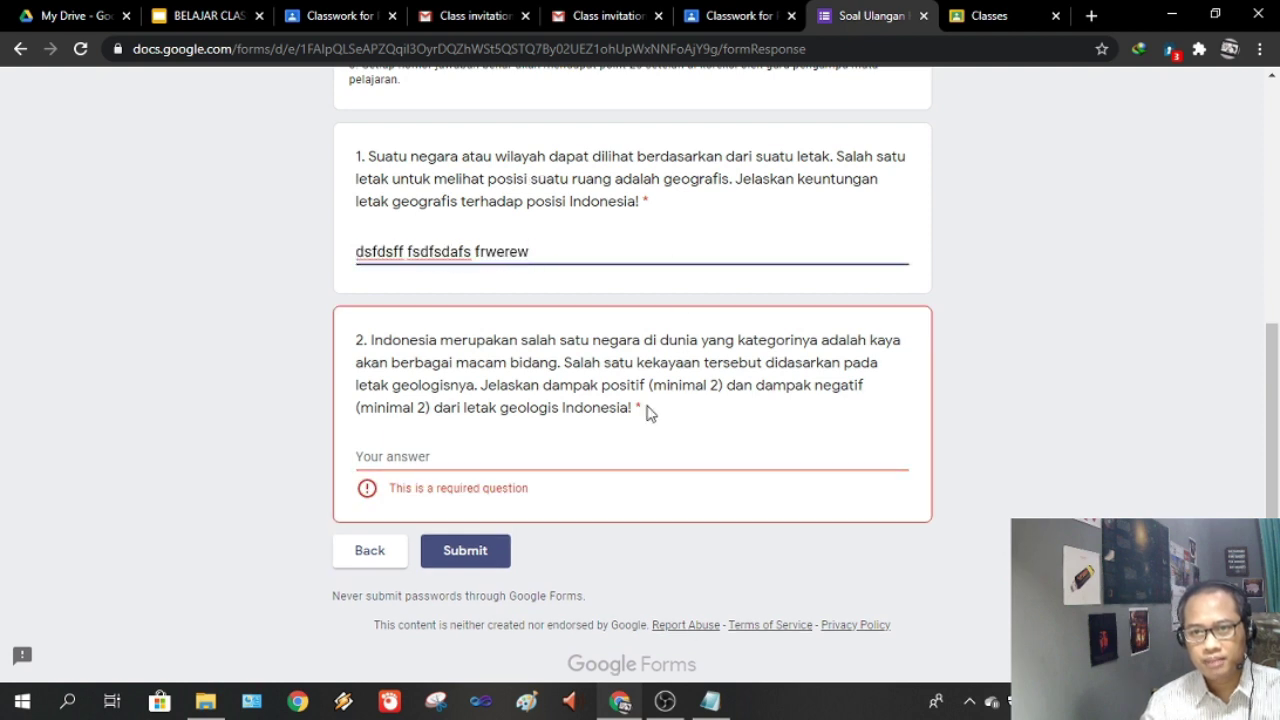
left_click(557, 453)
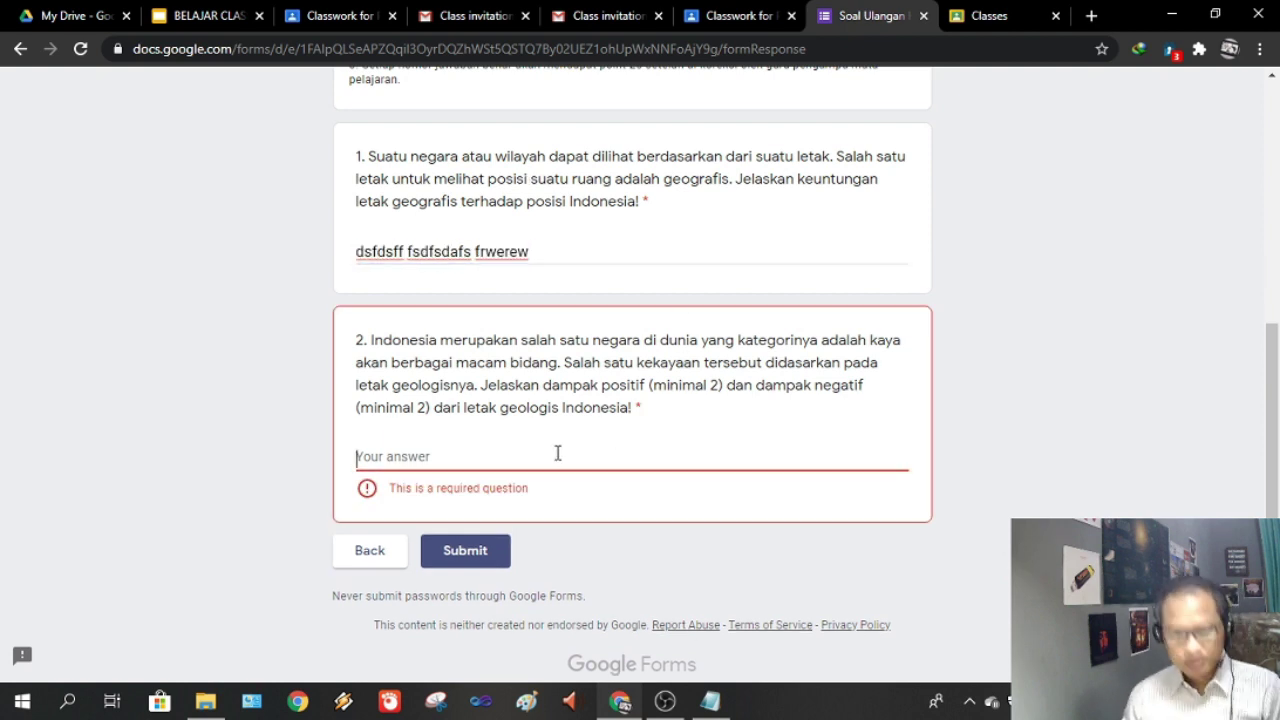
type("ffdsfasf teertr erte")
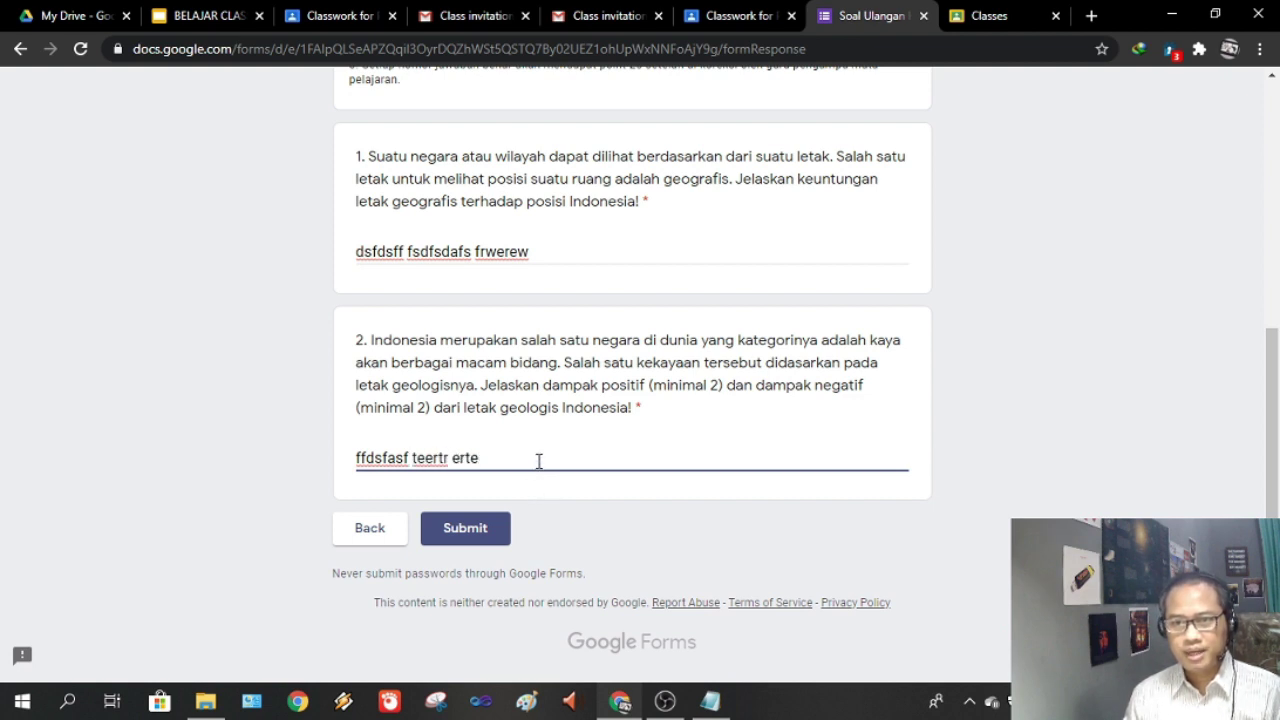
left_click(465, 537)
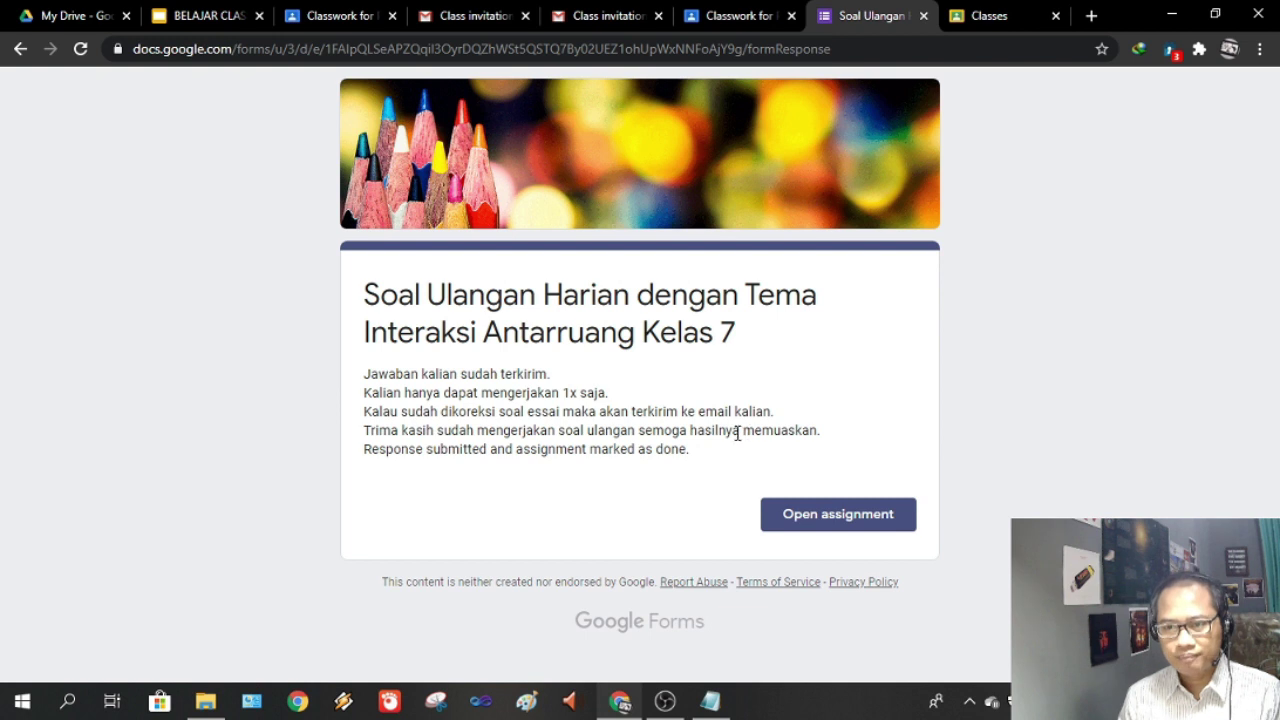
Close the submitted quiz and look in the student's Gmail before going back to the classwork page
left_click(924, 16)
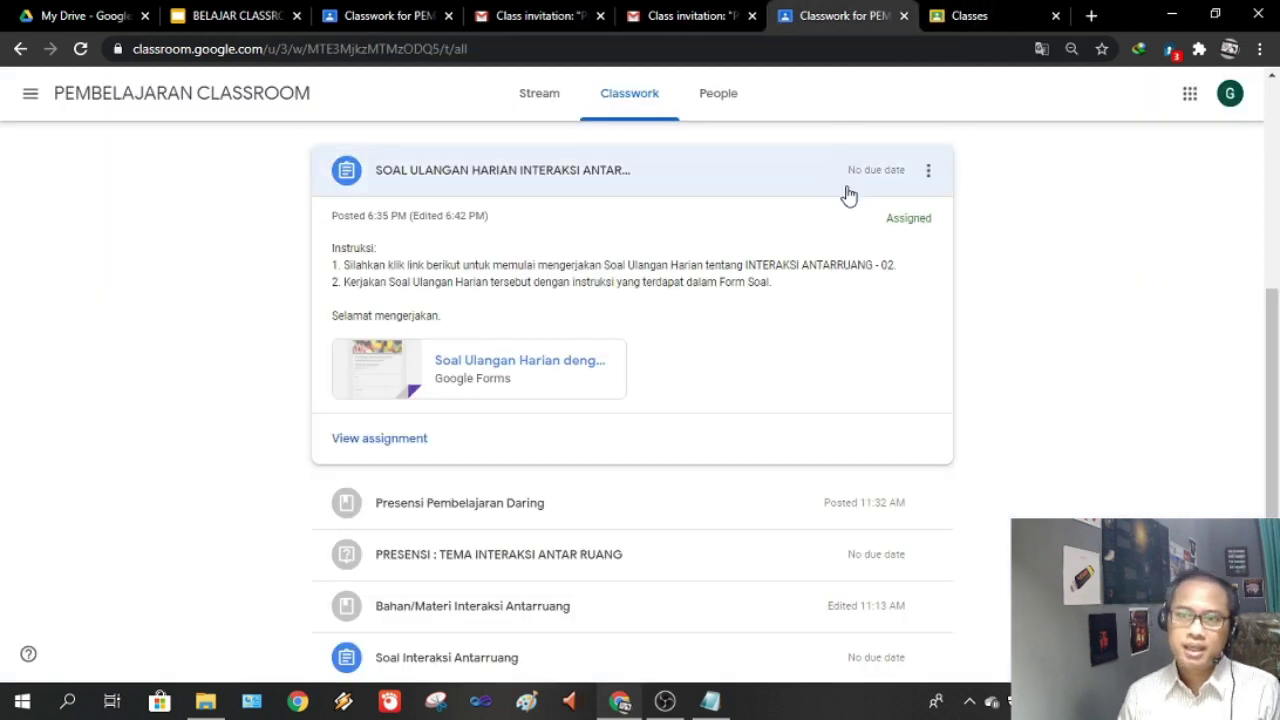
left_click(686, 19)
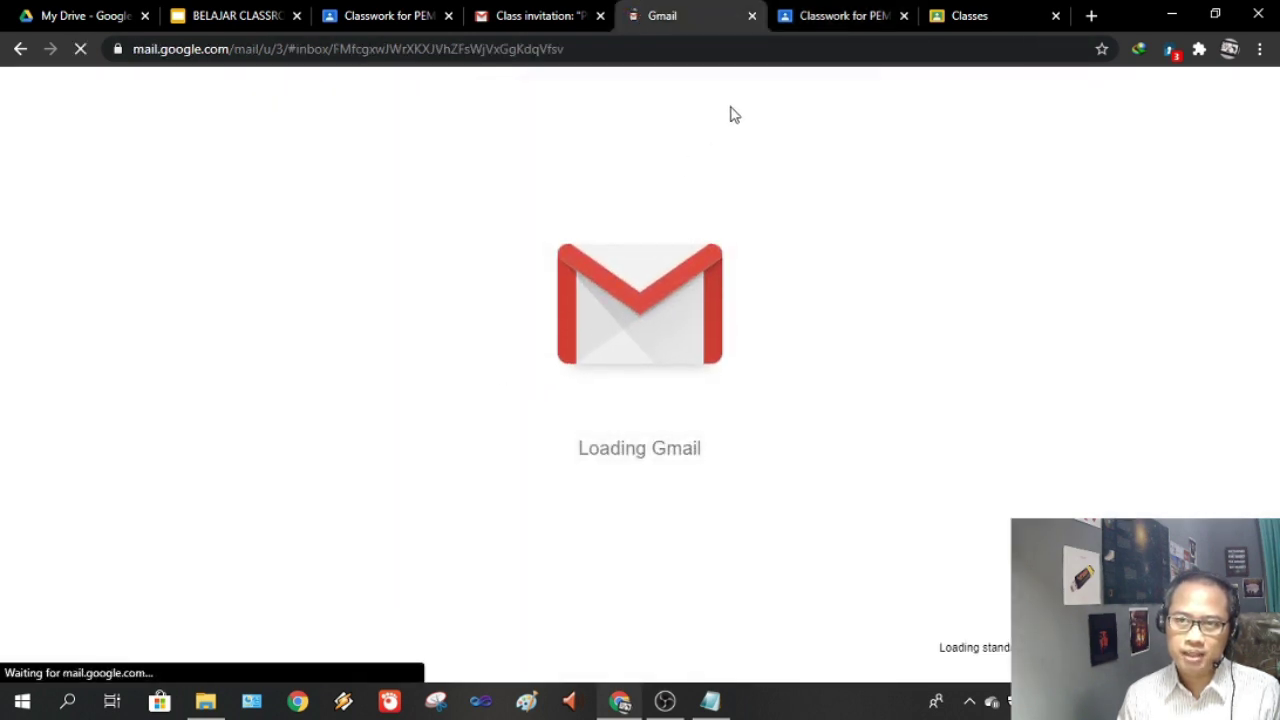
left_click(824, 19)
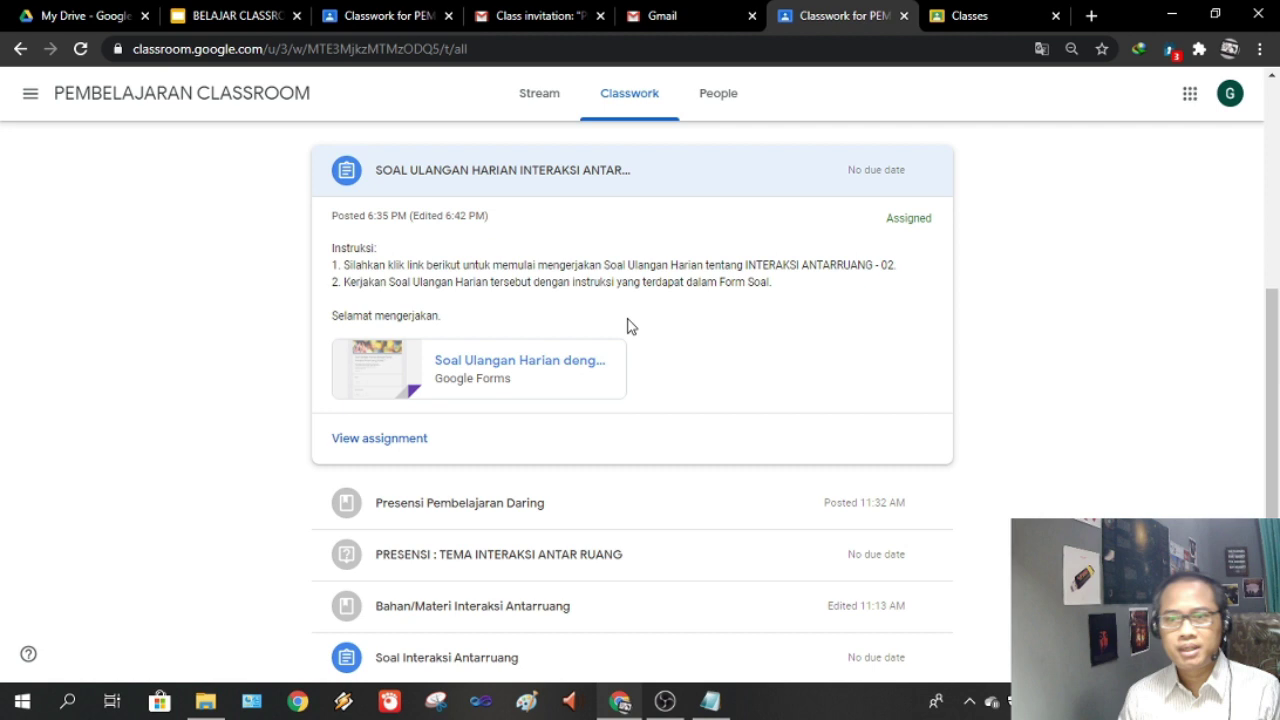
Review the Google Classroom topic list in the BELAJAR CLASSROOM - SISWA slides and return to the classwork page
left_click(240, 15)
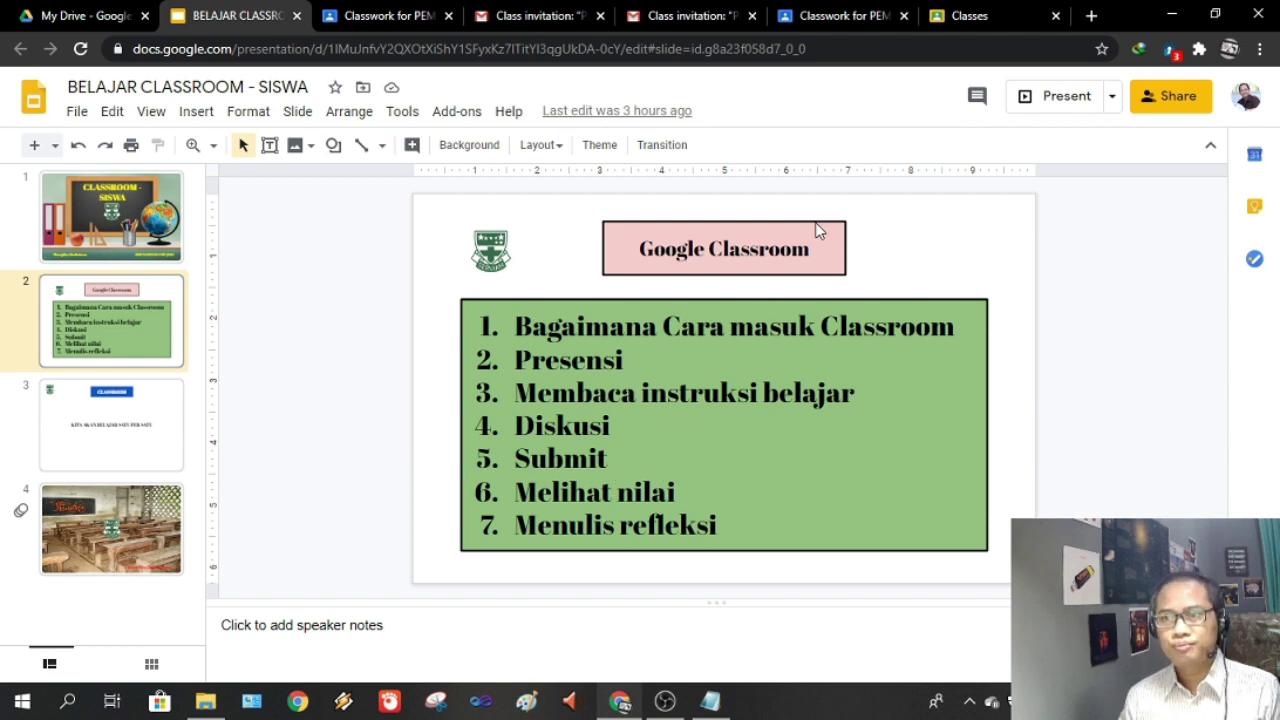
left_click(816, 19)
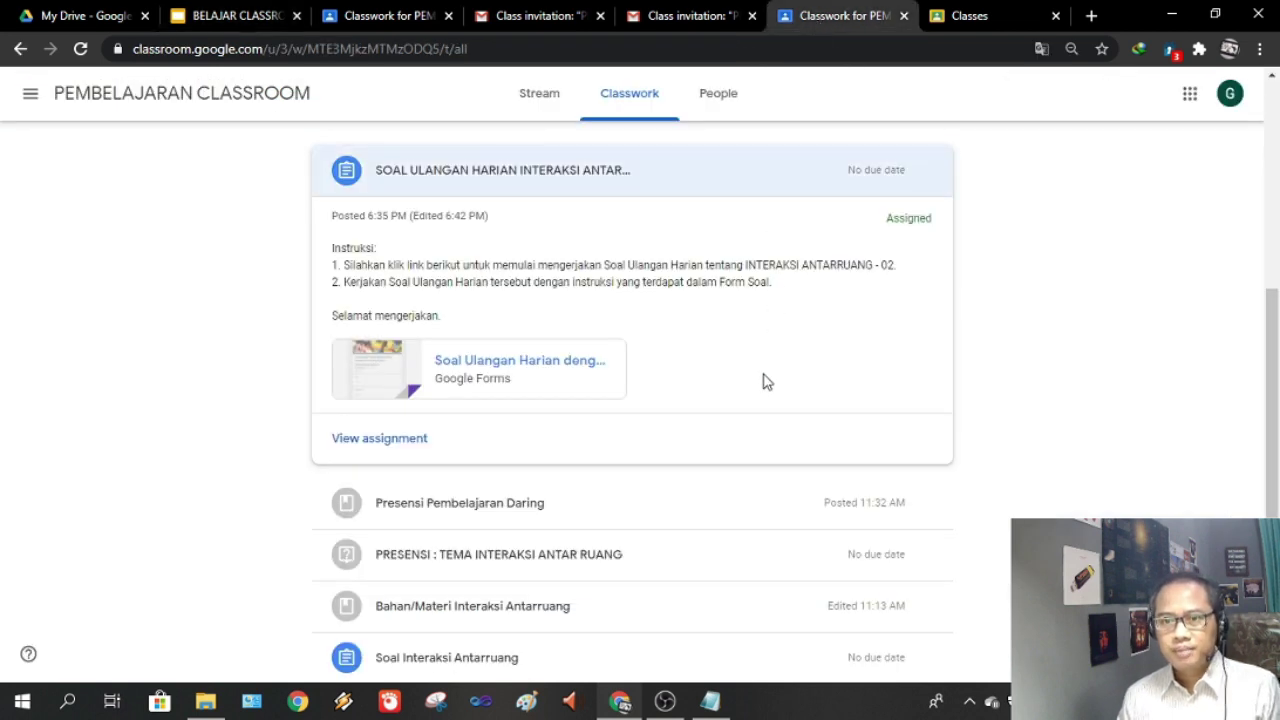
Check the Menulis refleksi topic in the BELAJAR CLASSROOM - SISWA slides and go back to the student's classwork page
left_click(203, 18)
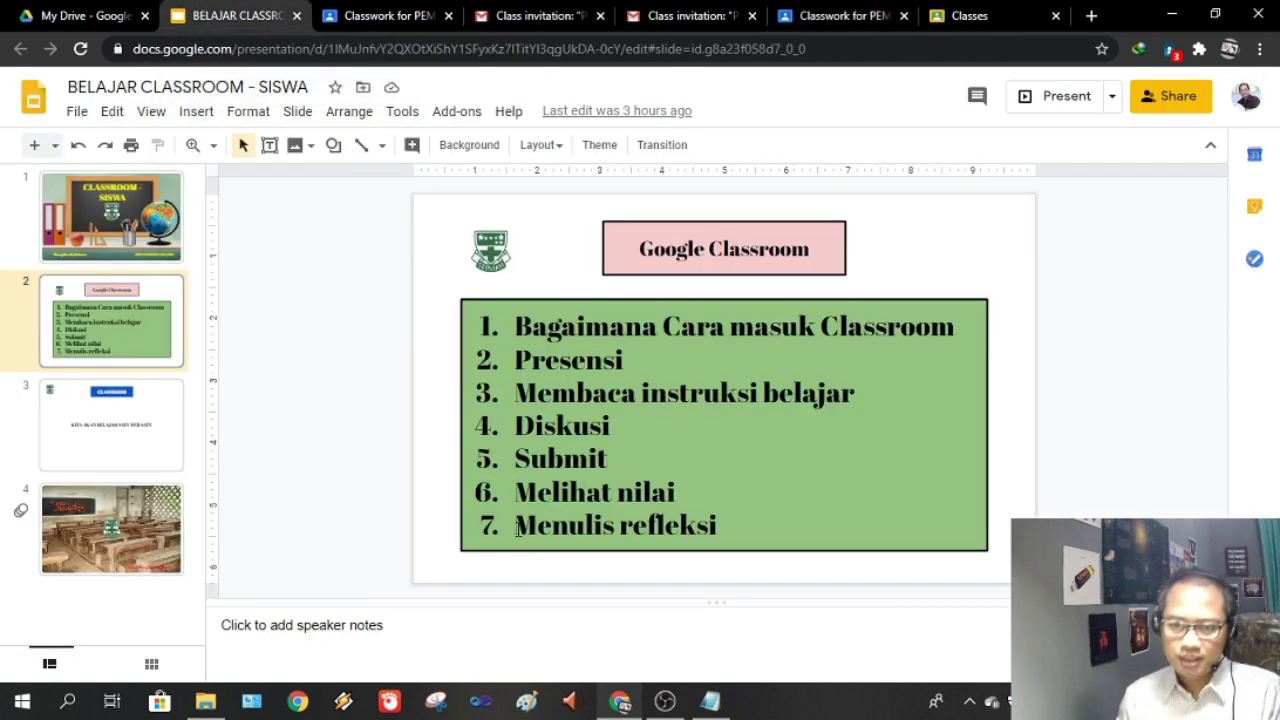
left_click(841, 20)
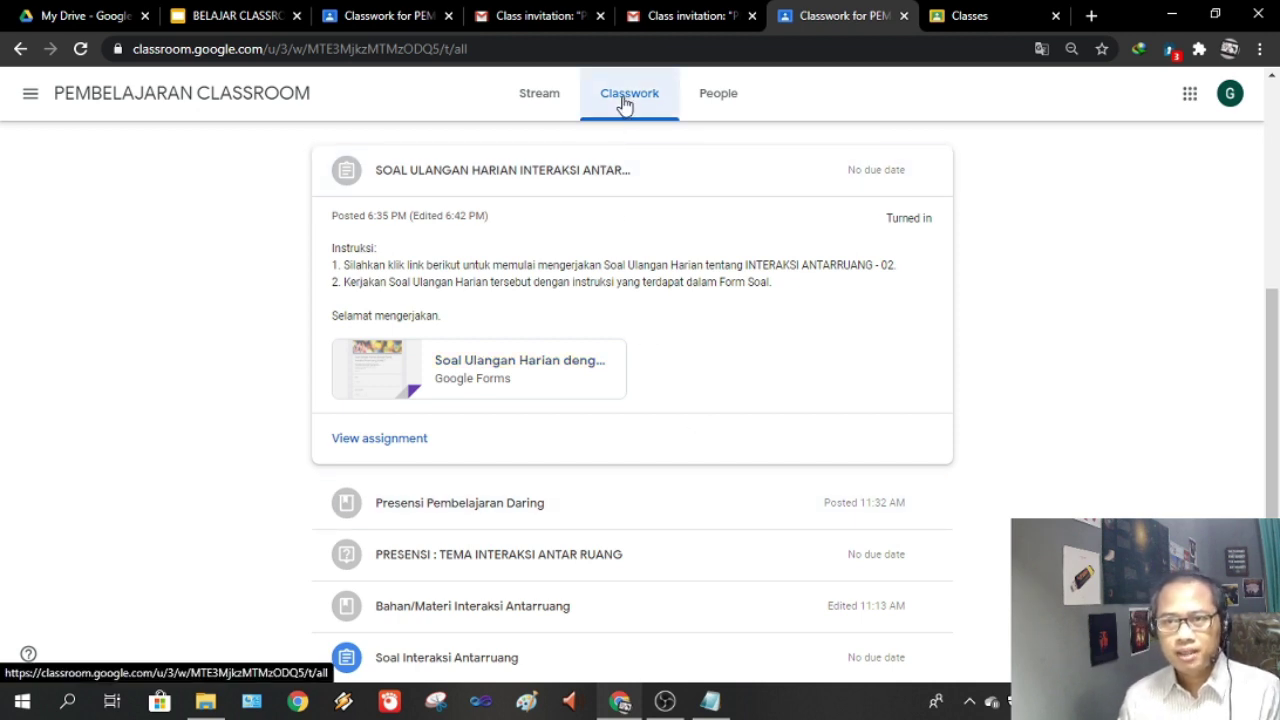
scroll(752, 357, "down", 1)
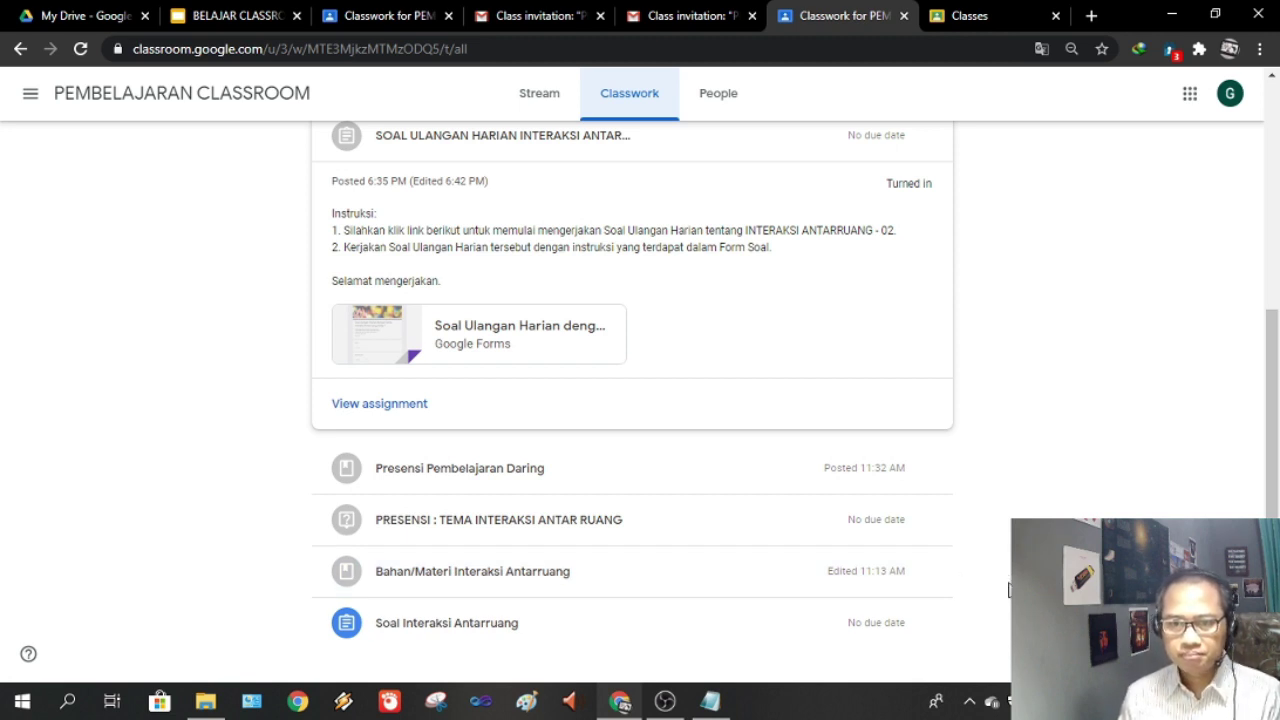
Open the Google Docs reflection sheet attached to the Refleksi - Akhir Mata Pelajaran assignment
scroll(1000, 590, "up", 2)
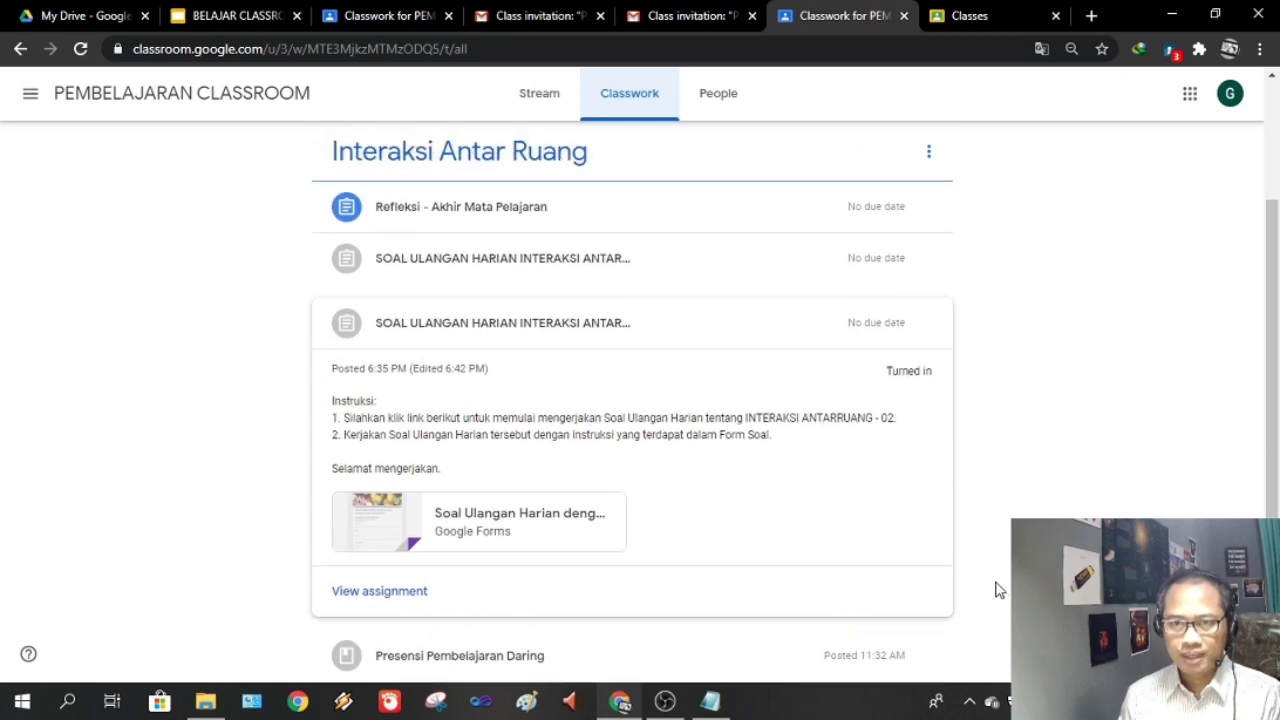
left_click(440, 215)
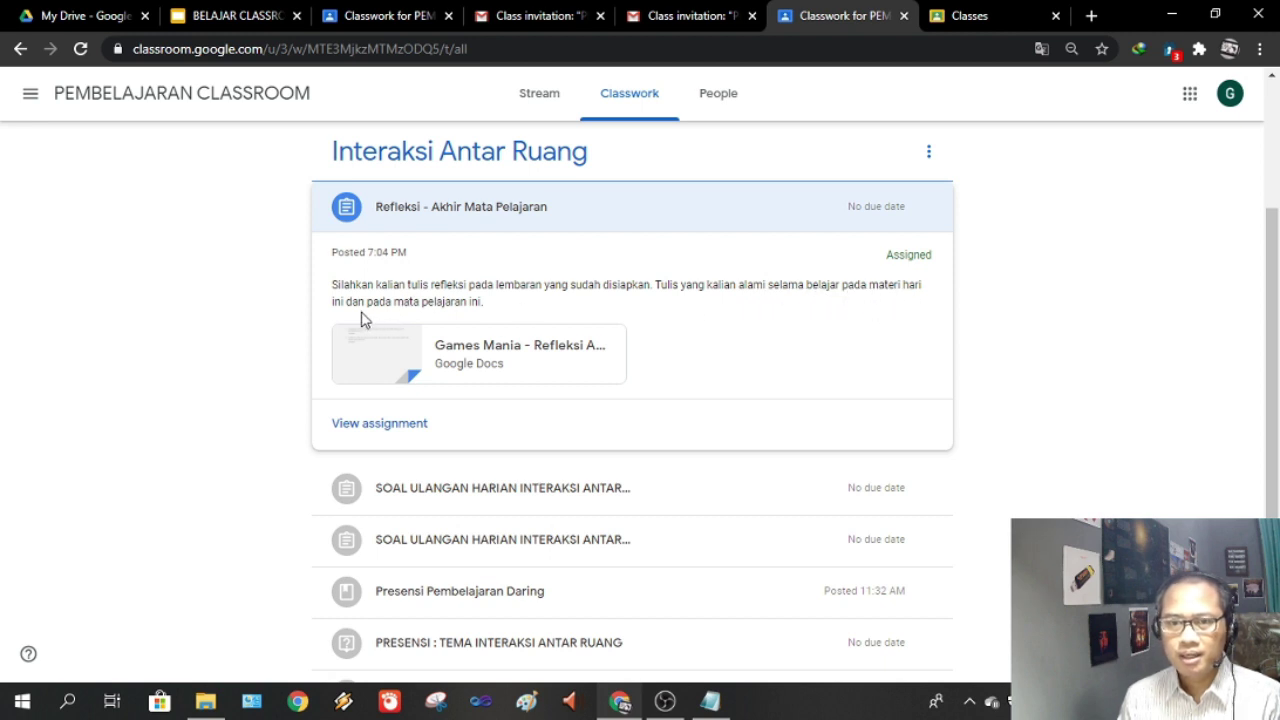
left_click(488, 352)
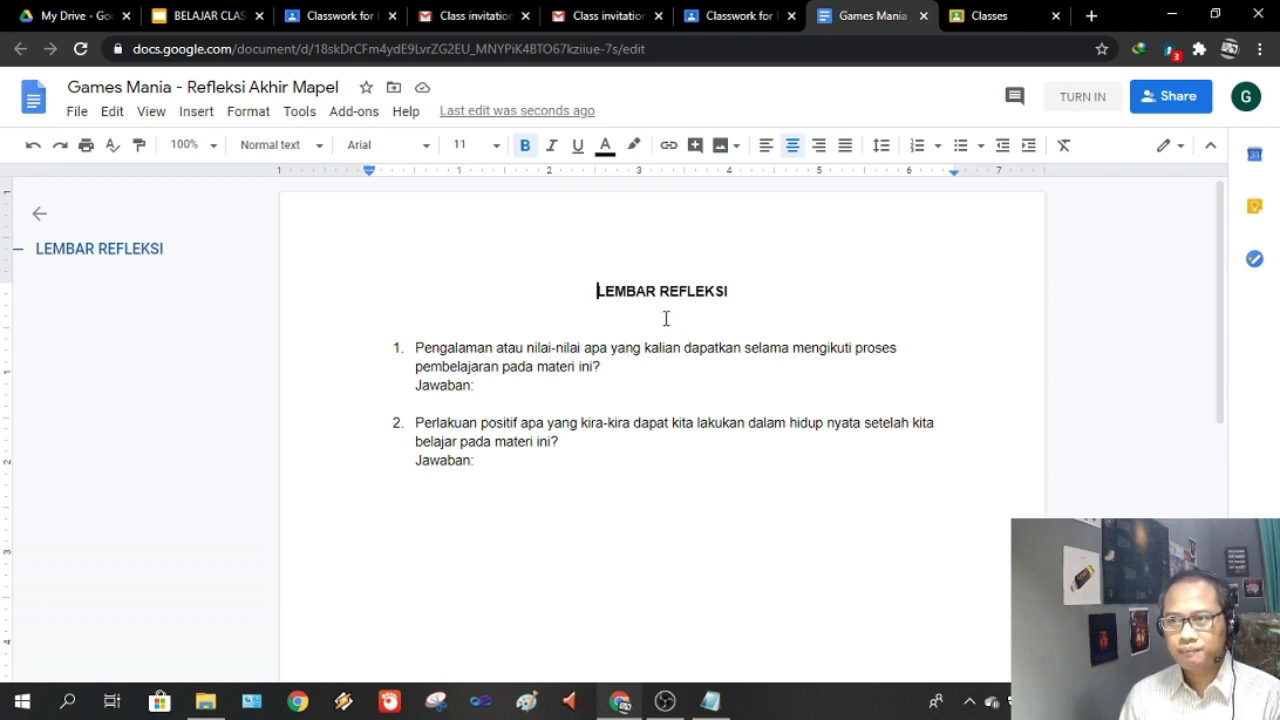
Answer reflection question 1 with "Saya mendapatkan banyka pengalamn tentang interaksi antar manusia. Manusia tidak bisa hidup sendiri." below Jawaban
left_click(520, 401)
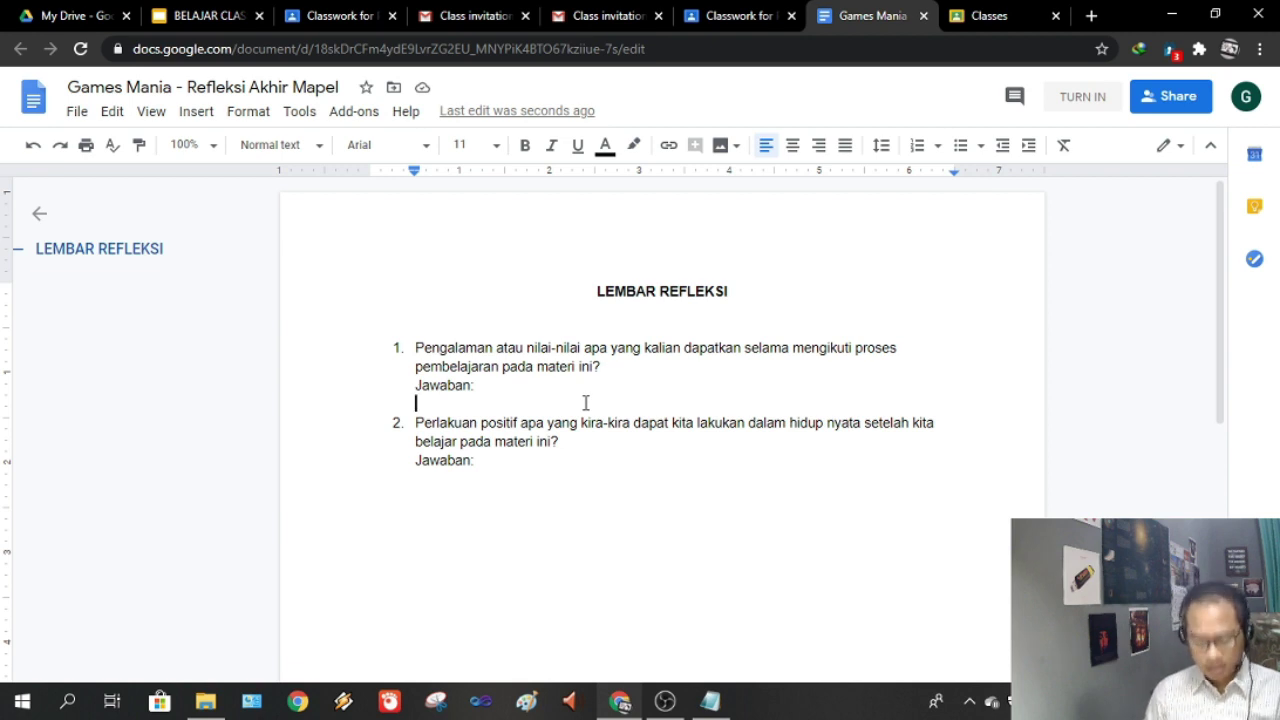
type("Saya mendapatka")
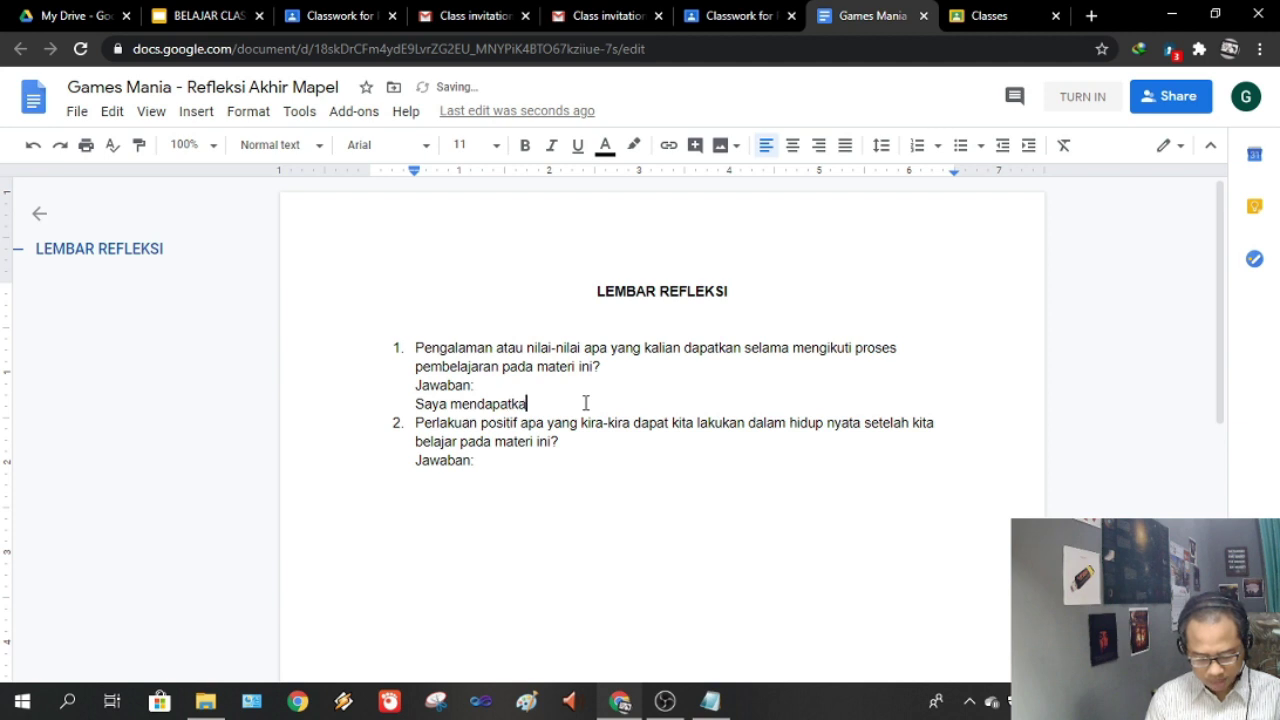
type("n banyka pengalam")
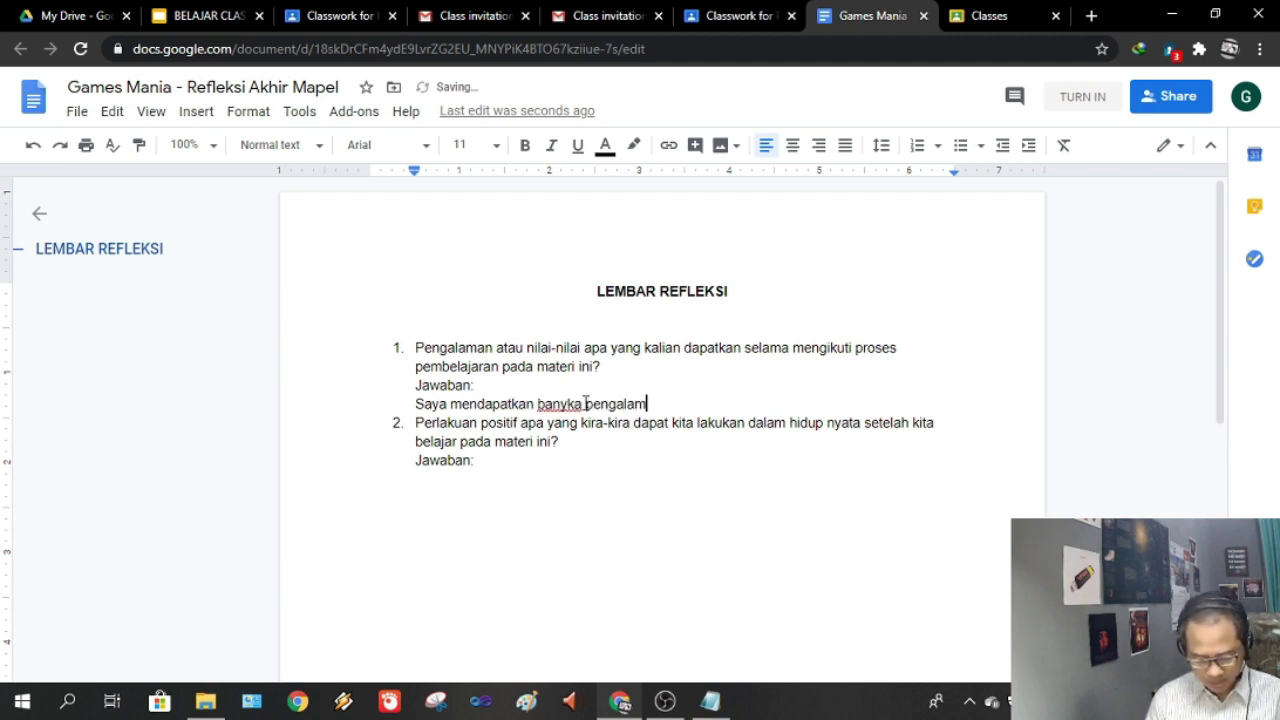
type("n tentang interkas")
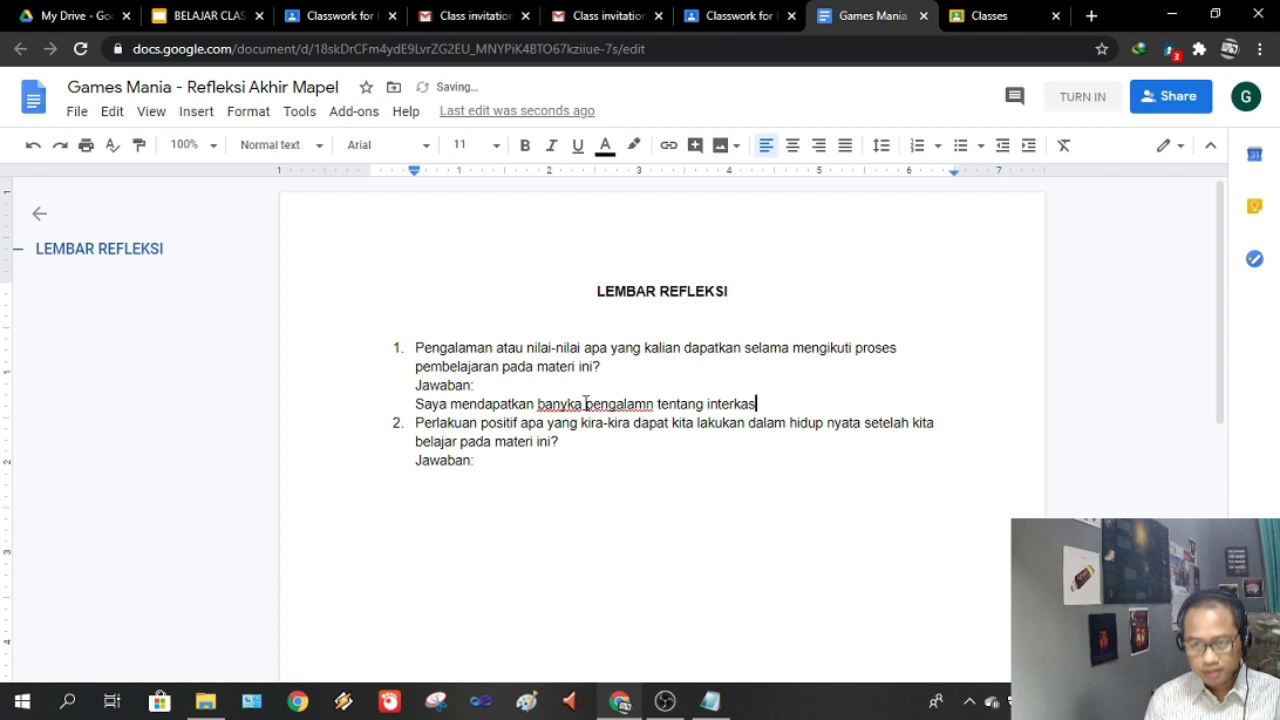
key("BackSpace")
key("BackSpace")
key("BackSpace")
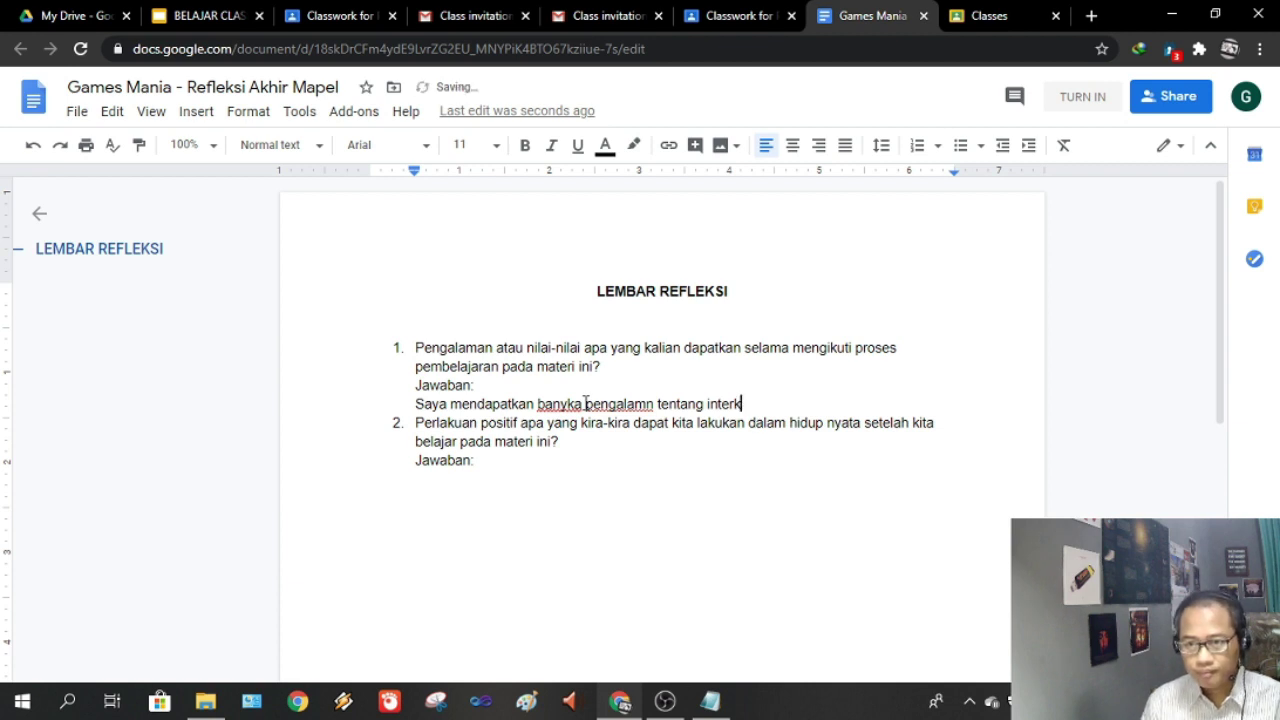
type("ksi")
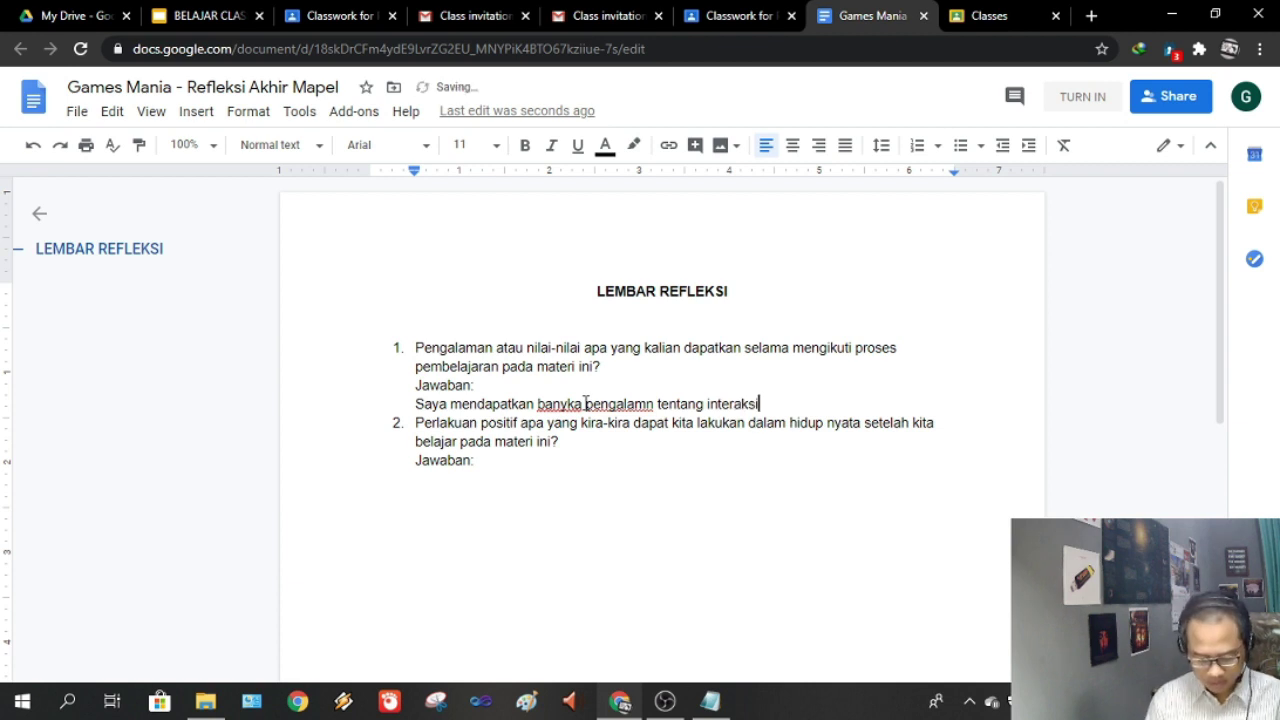
type(" antar man")
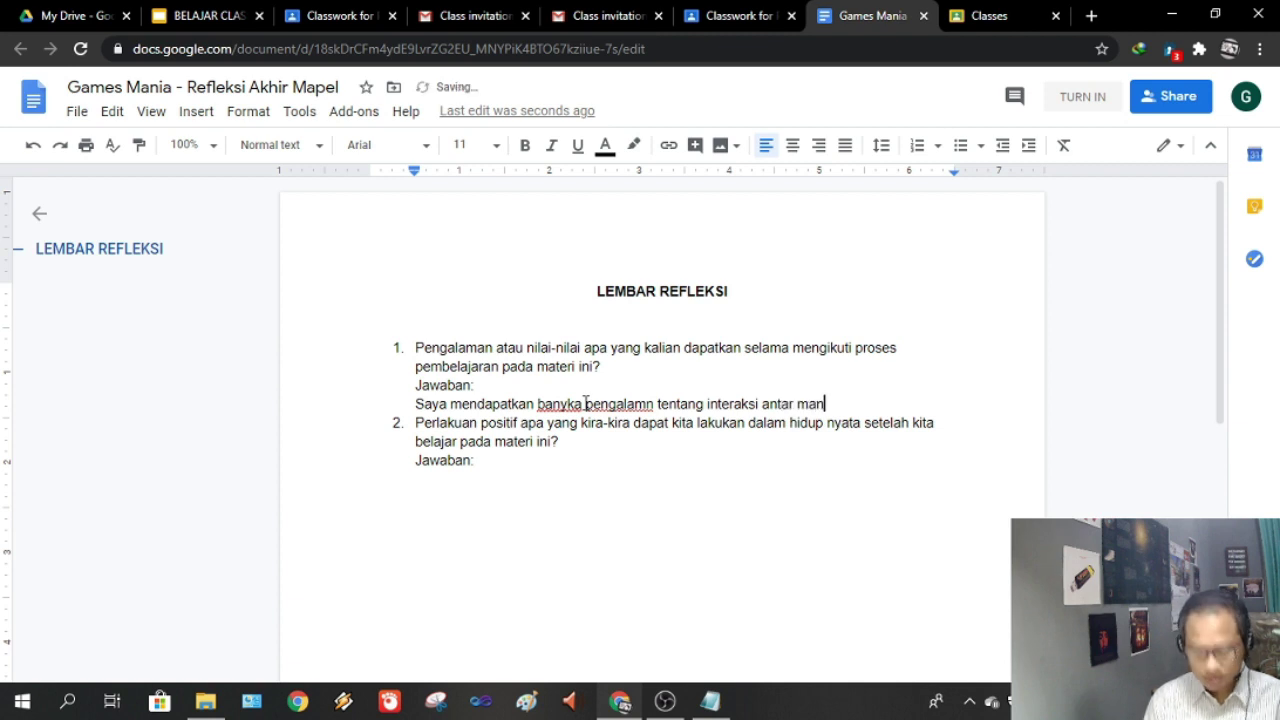
type("usia. Manusia")
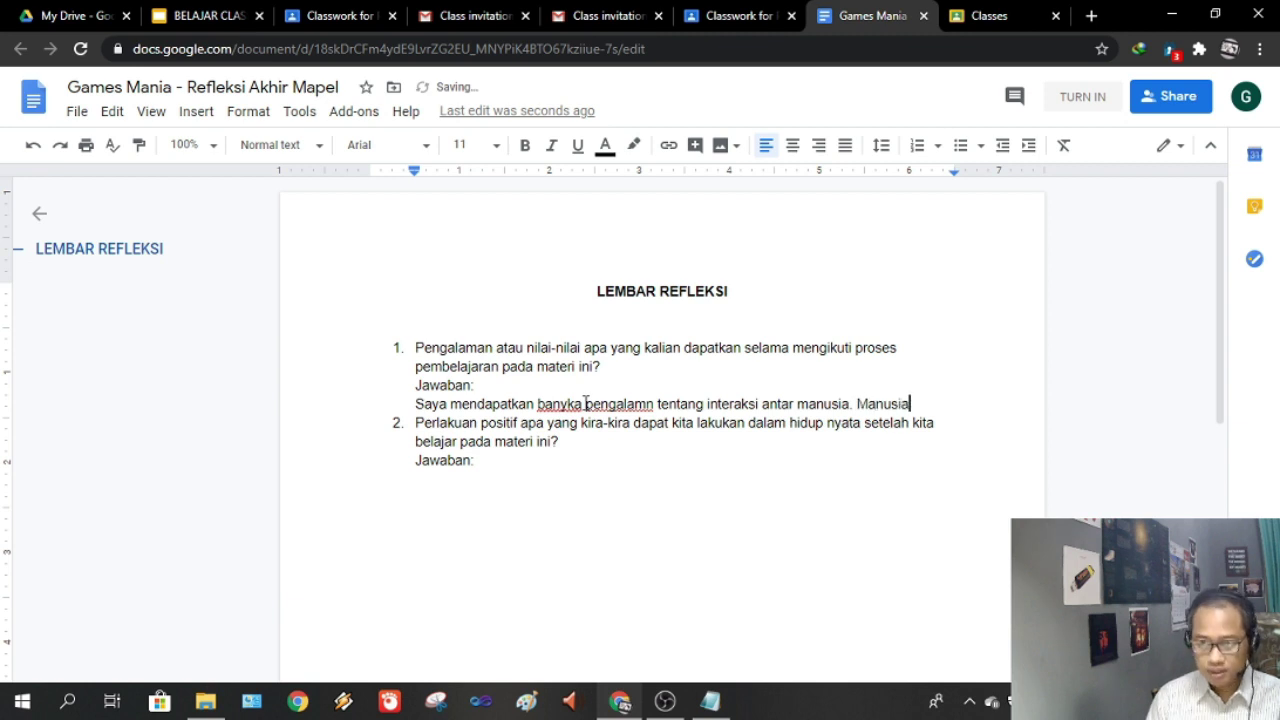
type(" tidak ")
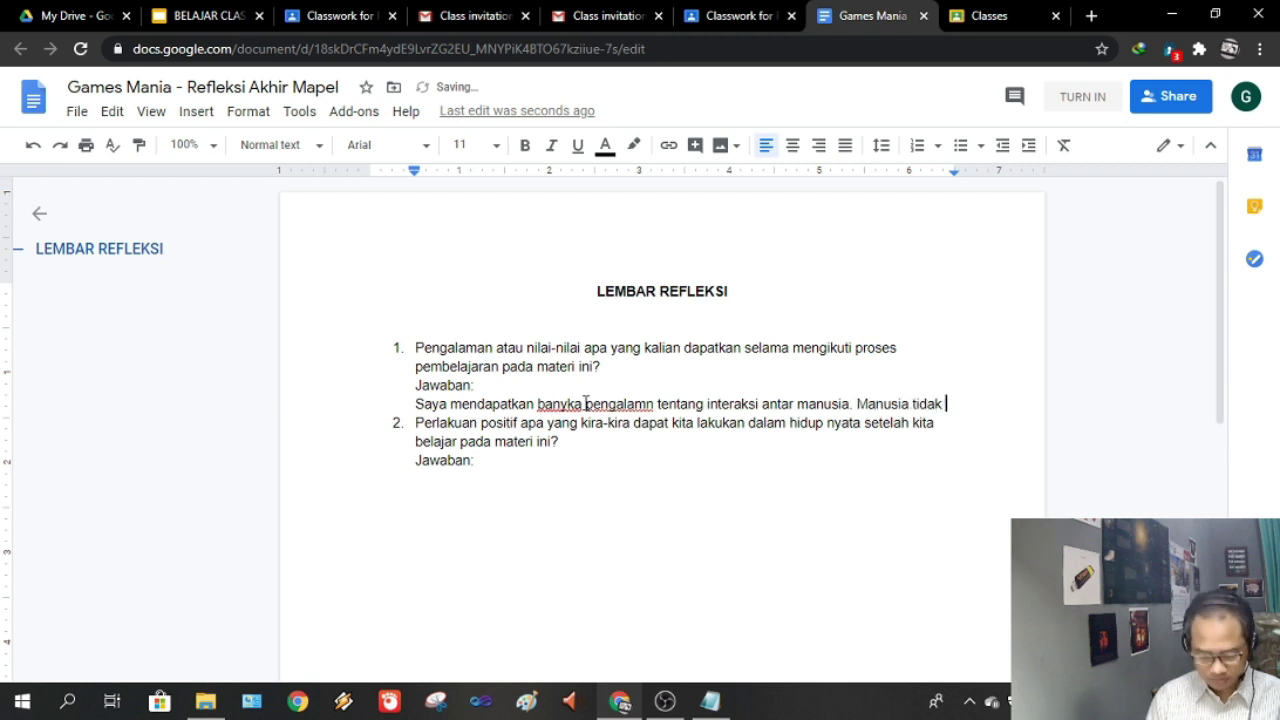
type("bisa hidu")
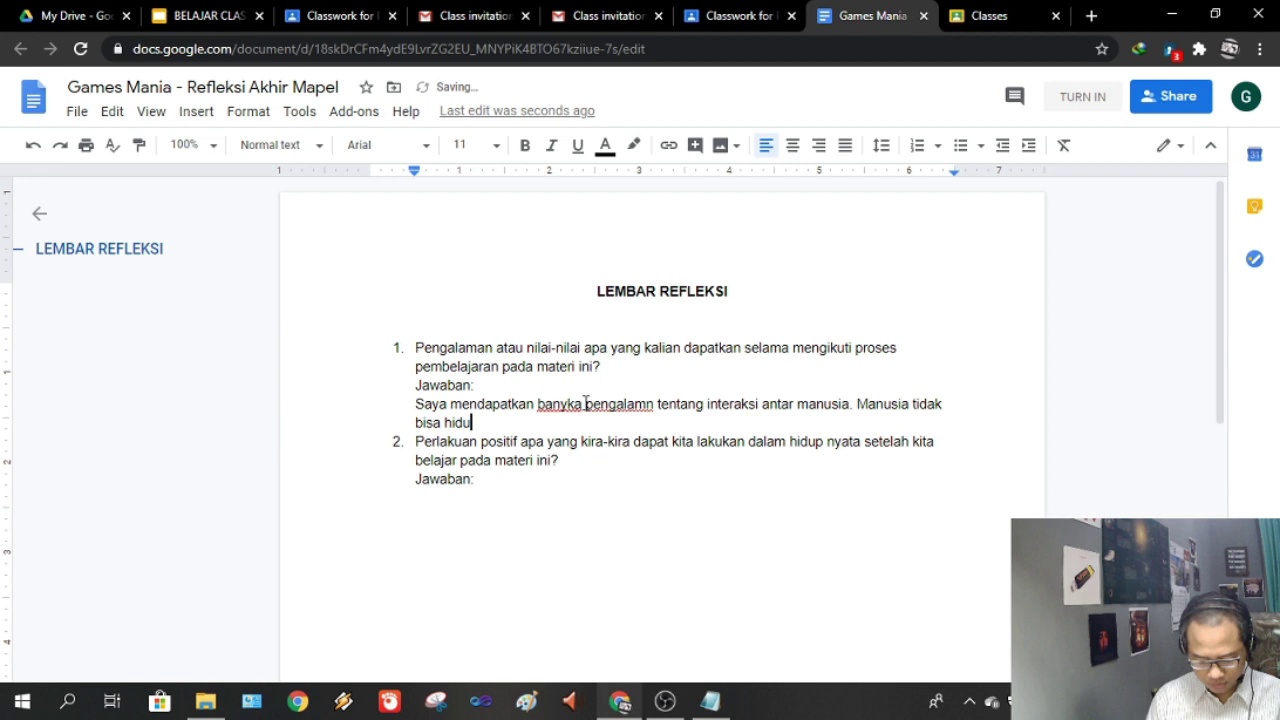
type("p snediri")
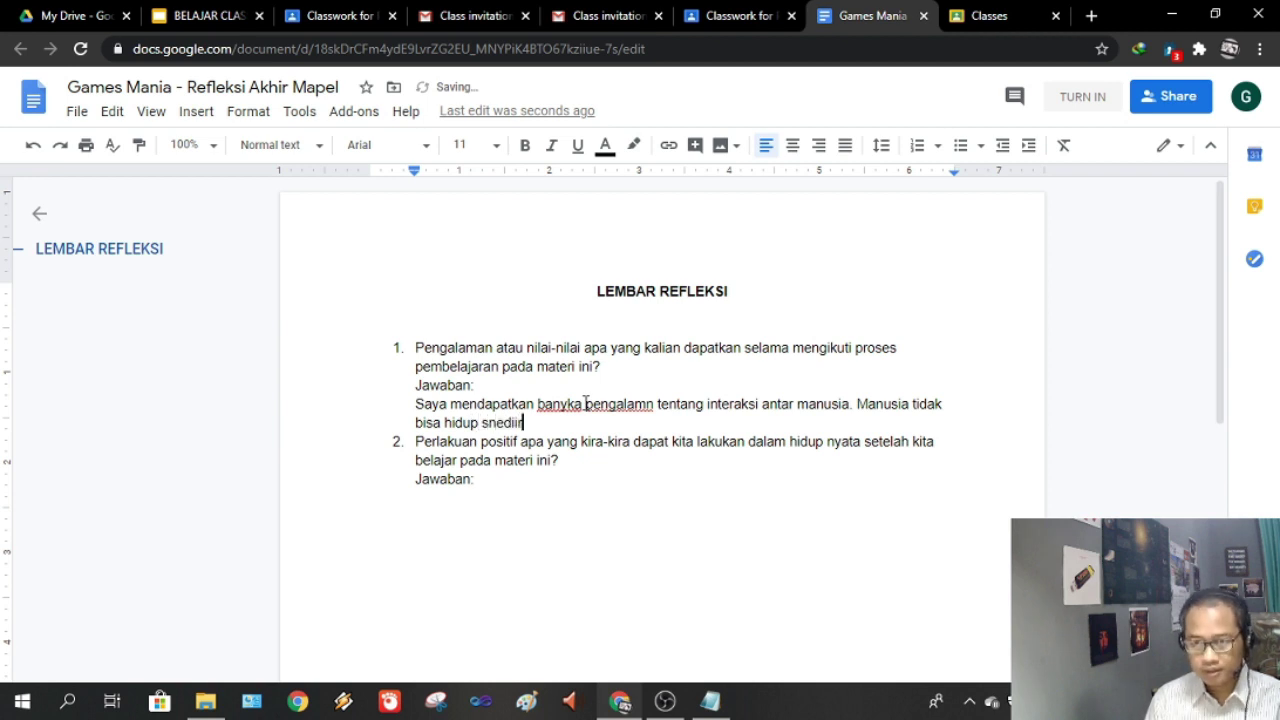
key("BackSpace")
key("BackSpace")
type("endir")
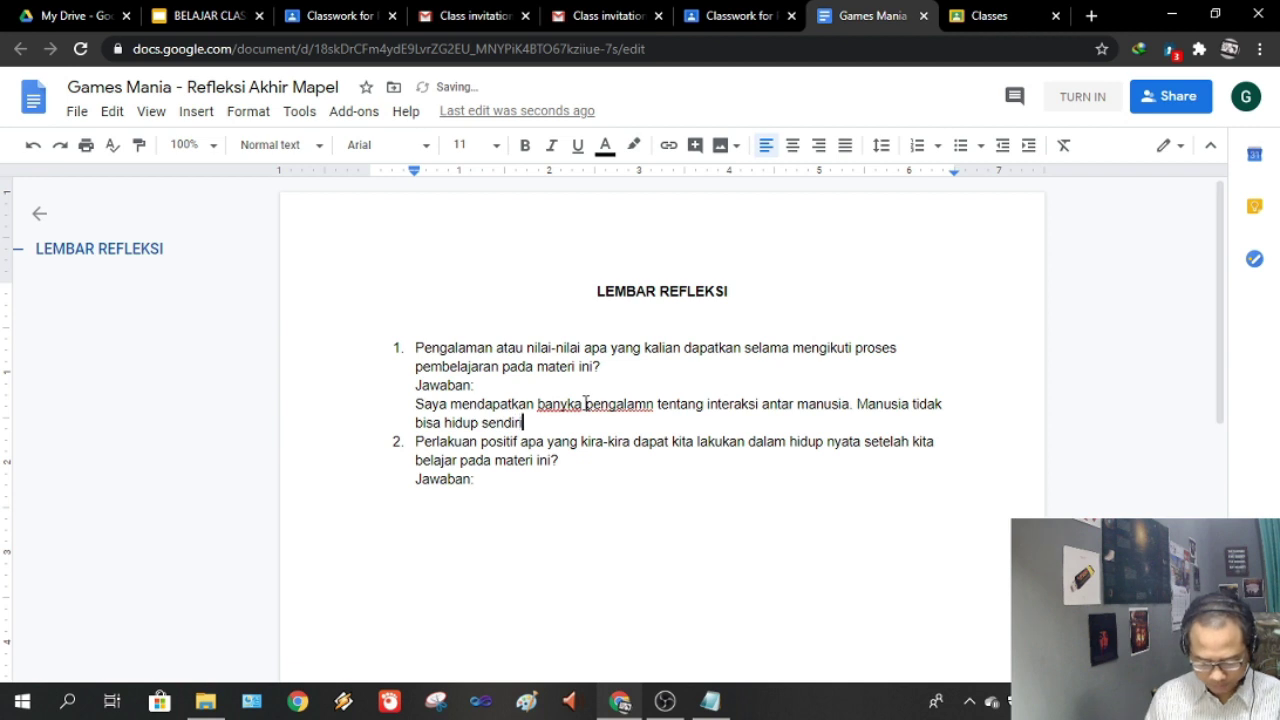
type("i.")
key("Return")
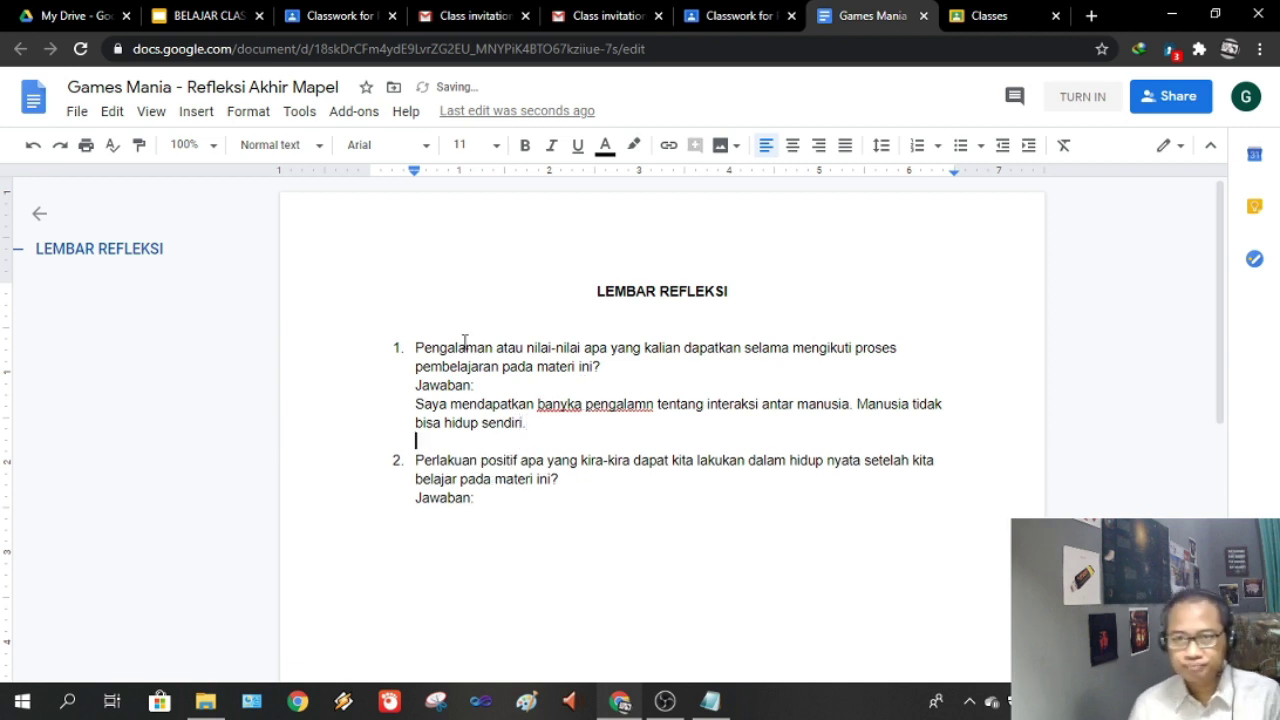
Answer reflection question 2 with "Tidak membuang sampah sembarangan." on a new line below Jawaban
left_click(533, 500)
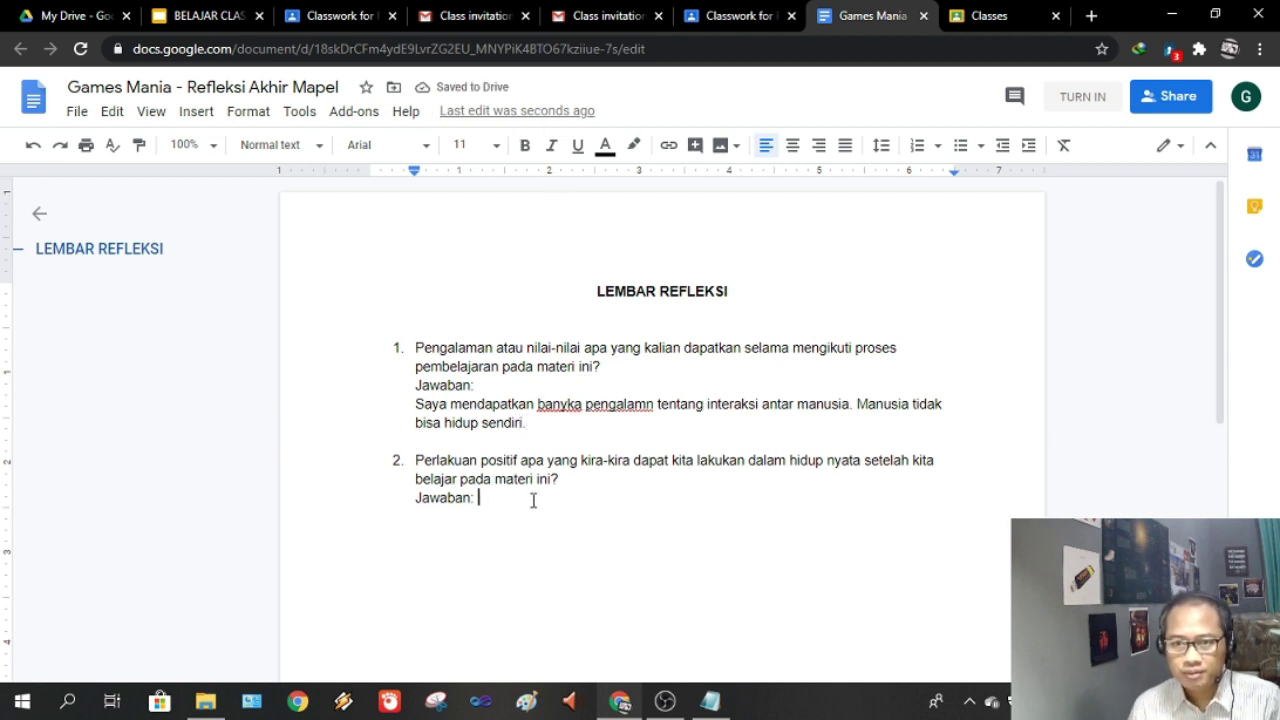
key("Return")
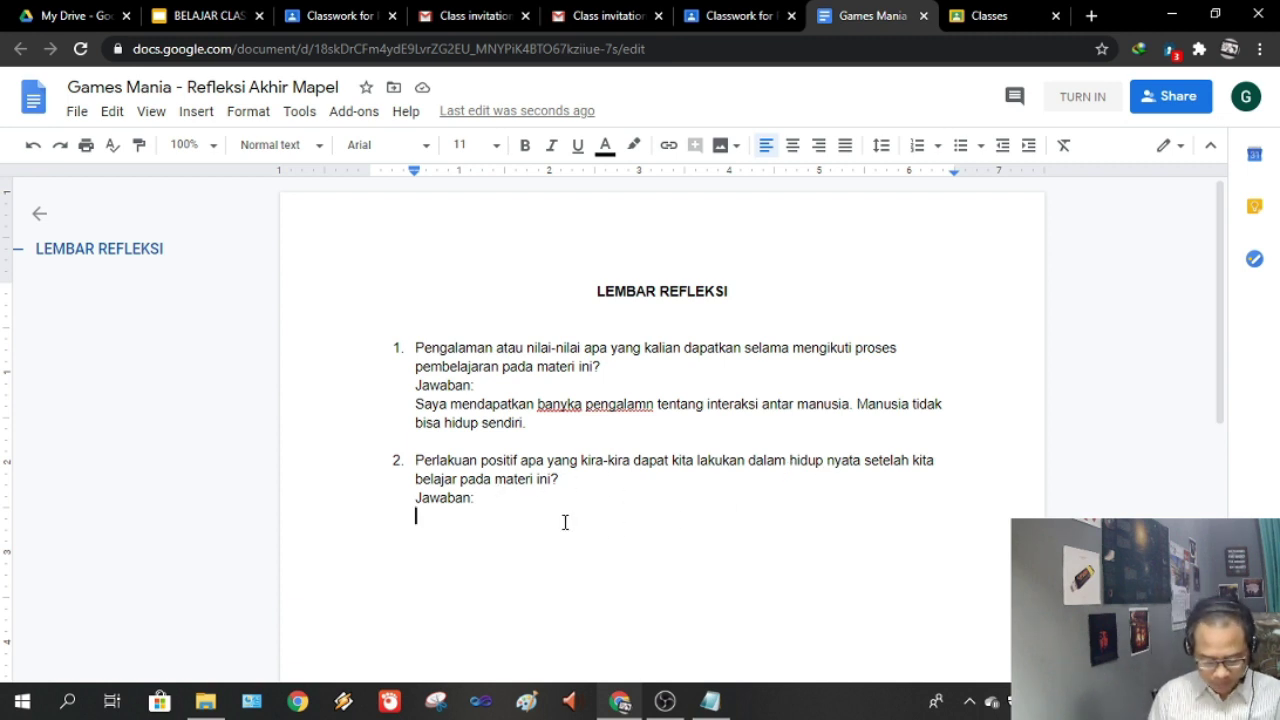
type("Tidak")
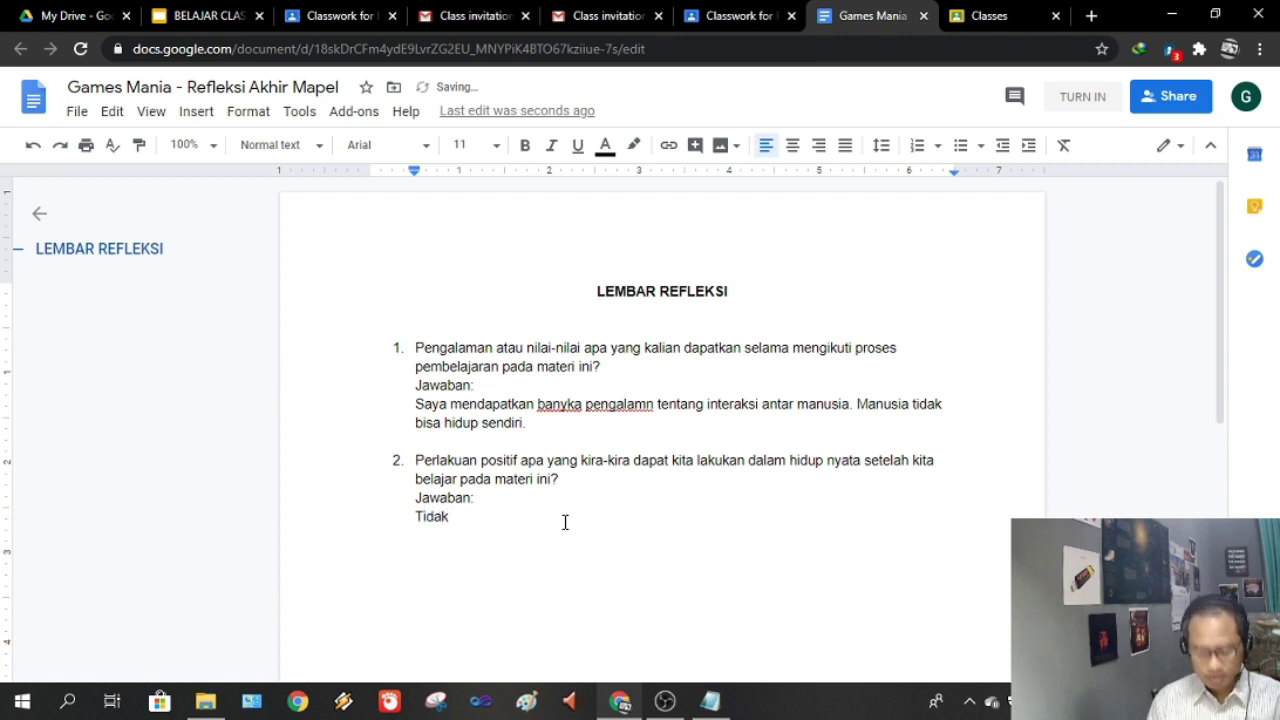
type(" membuang samp")
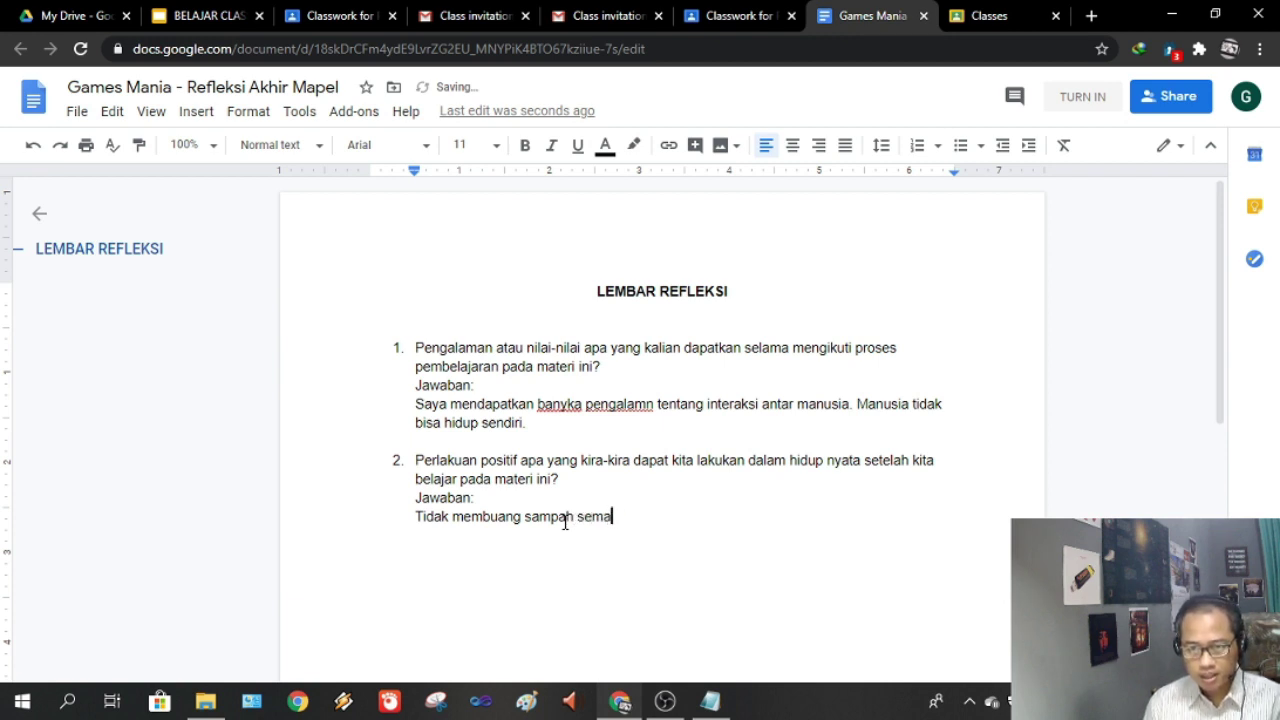
type("ah sembarangan.")
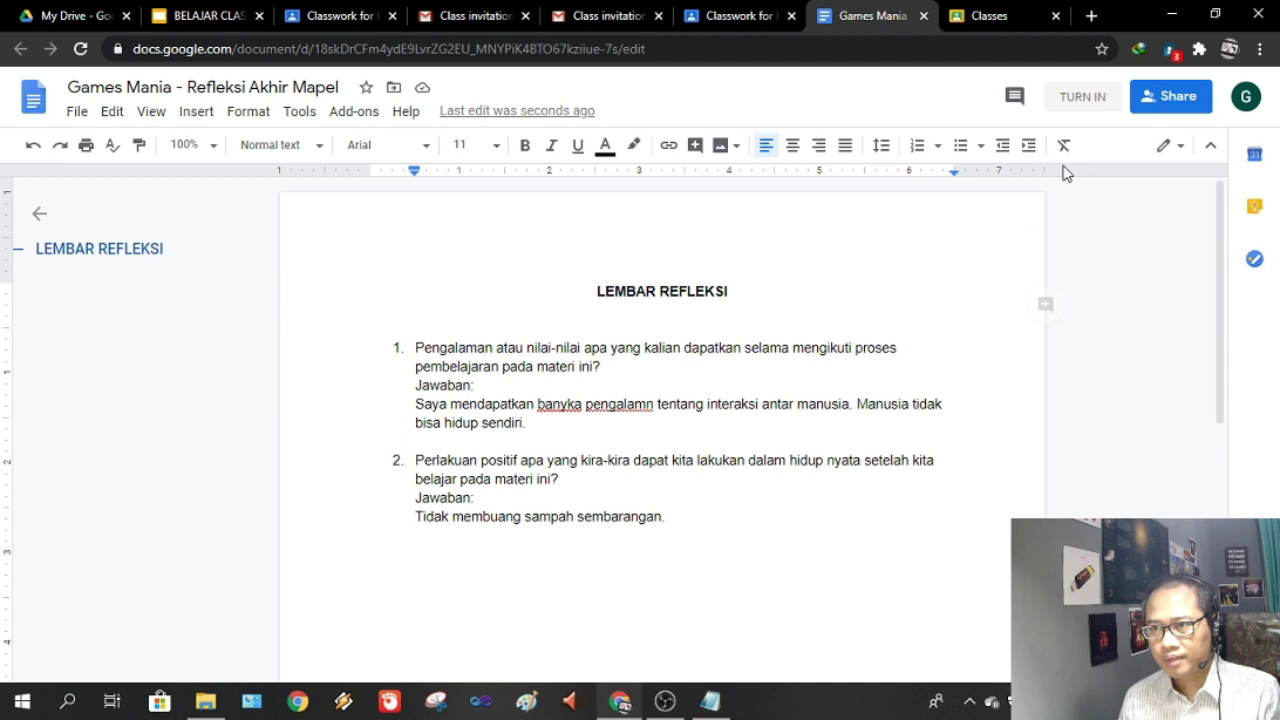
Turn in the reflection document for Refleksi - Akhir Mata Pelajaran, switching to the student's Google account and confirming the submission
left_click(1080, 99)
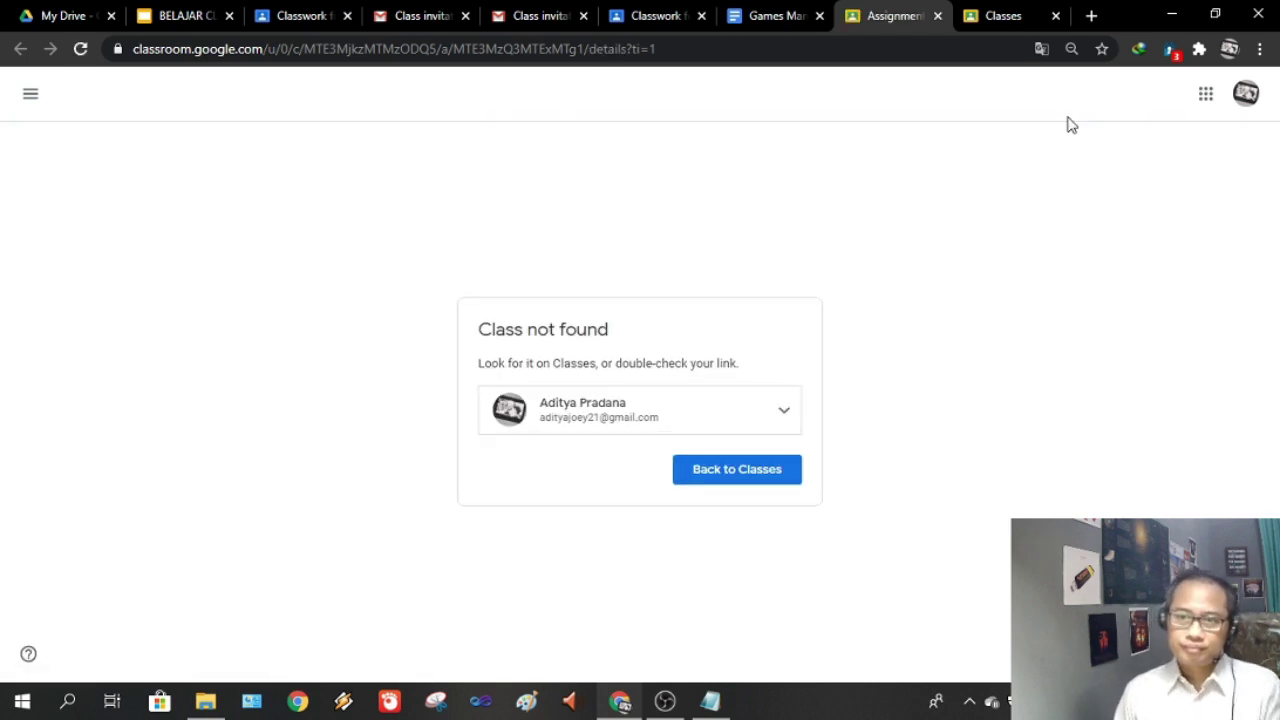
left_click(740, 418)
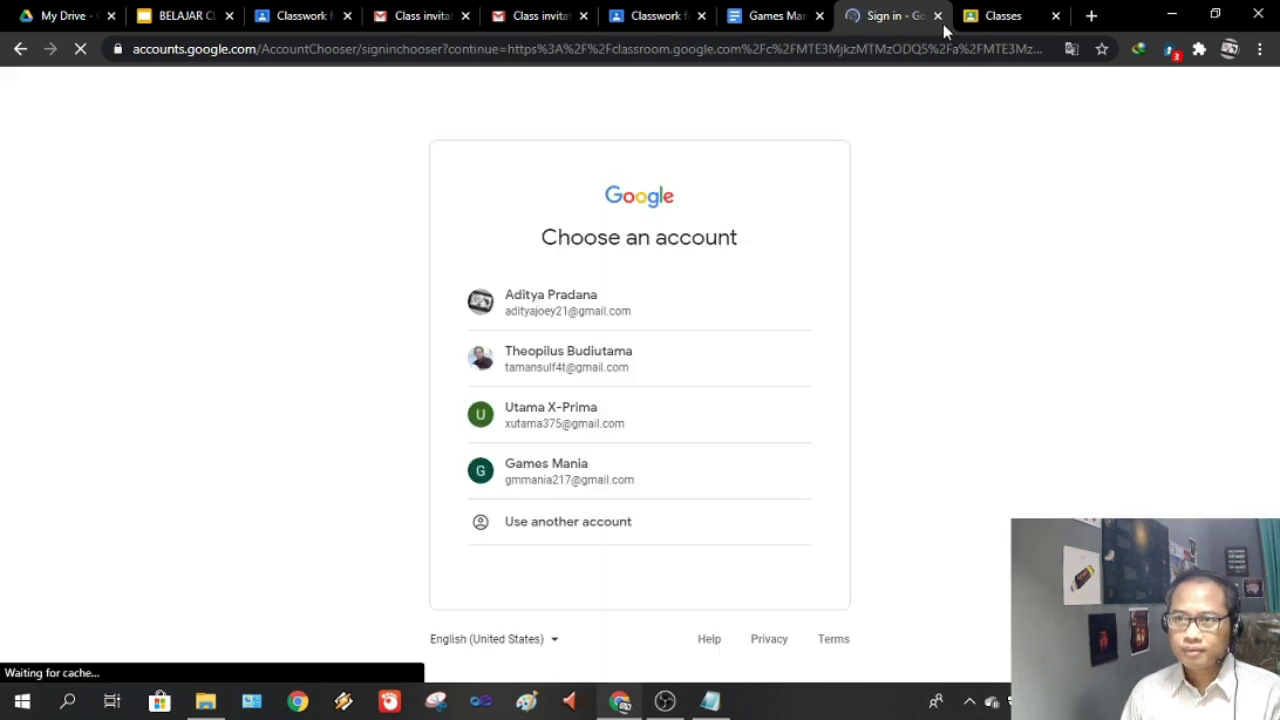
left_click(523, 480)
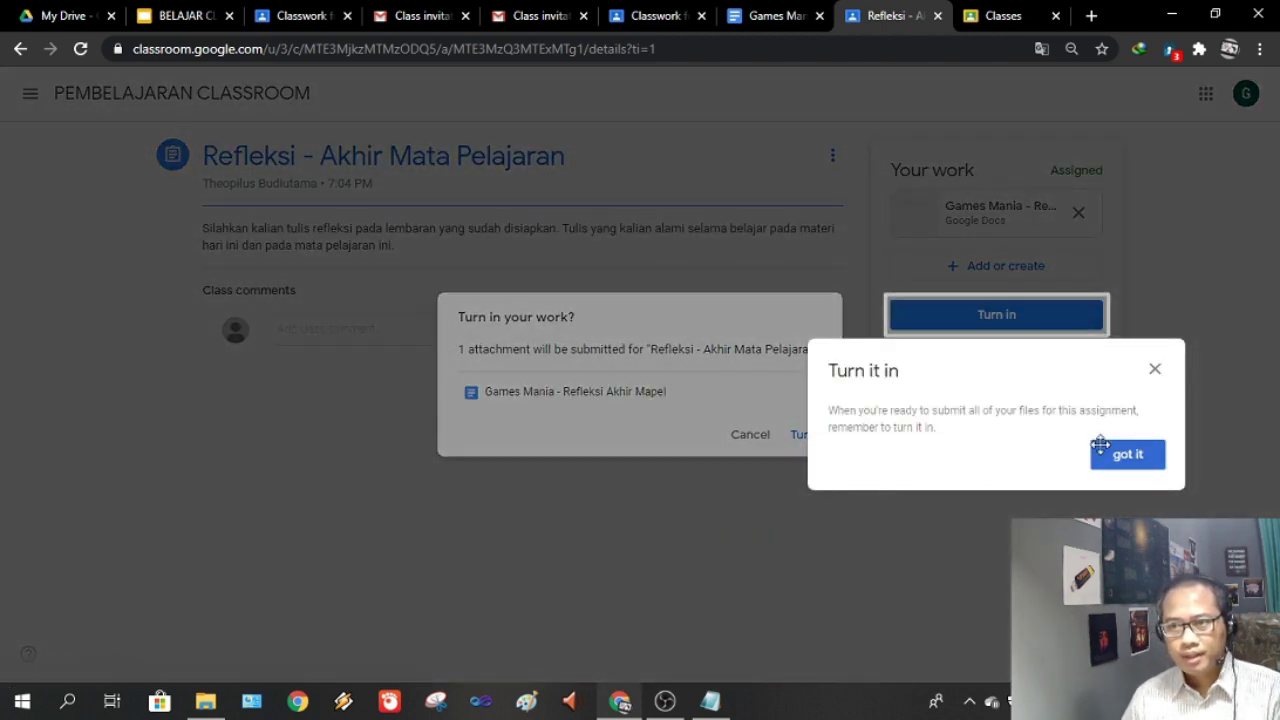
left_click(1156, 373)
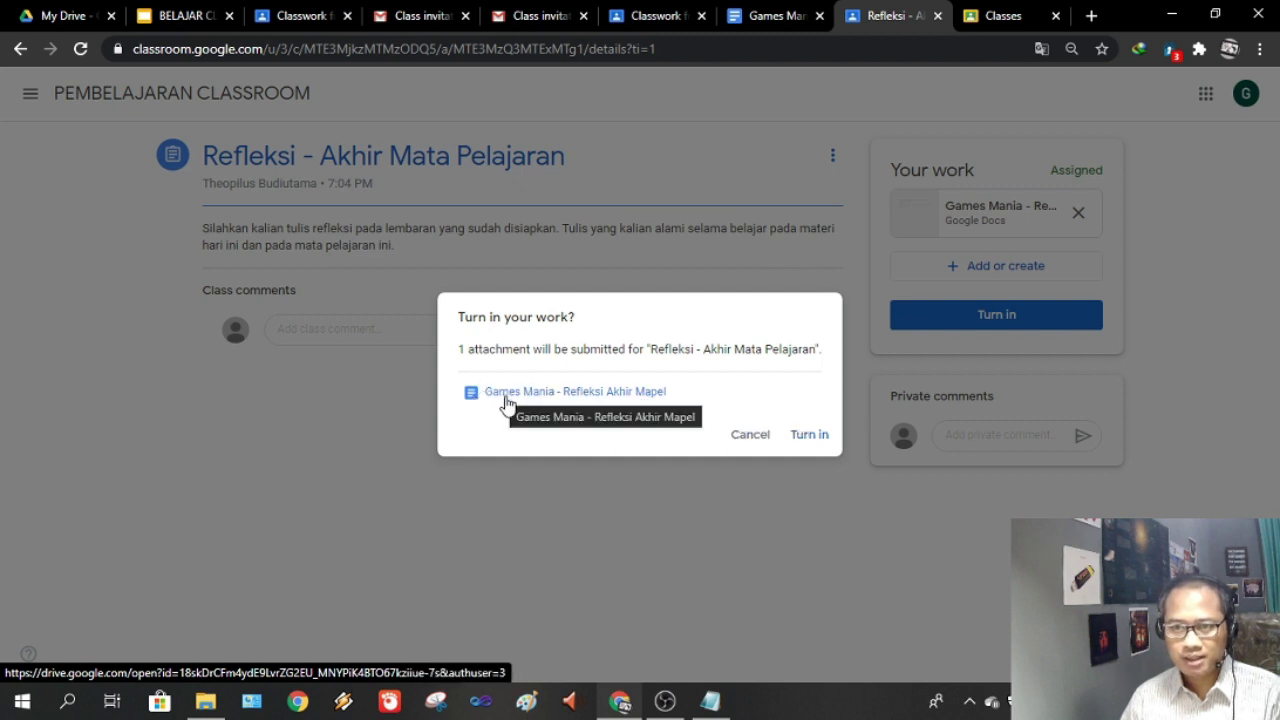
left_click(809, 436)
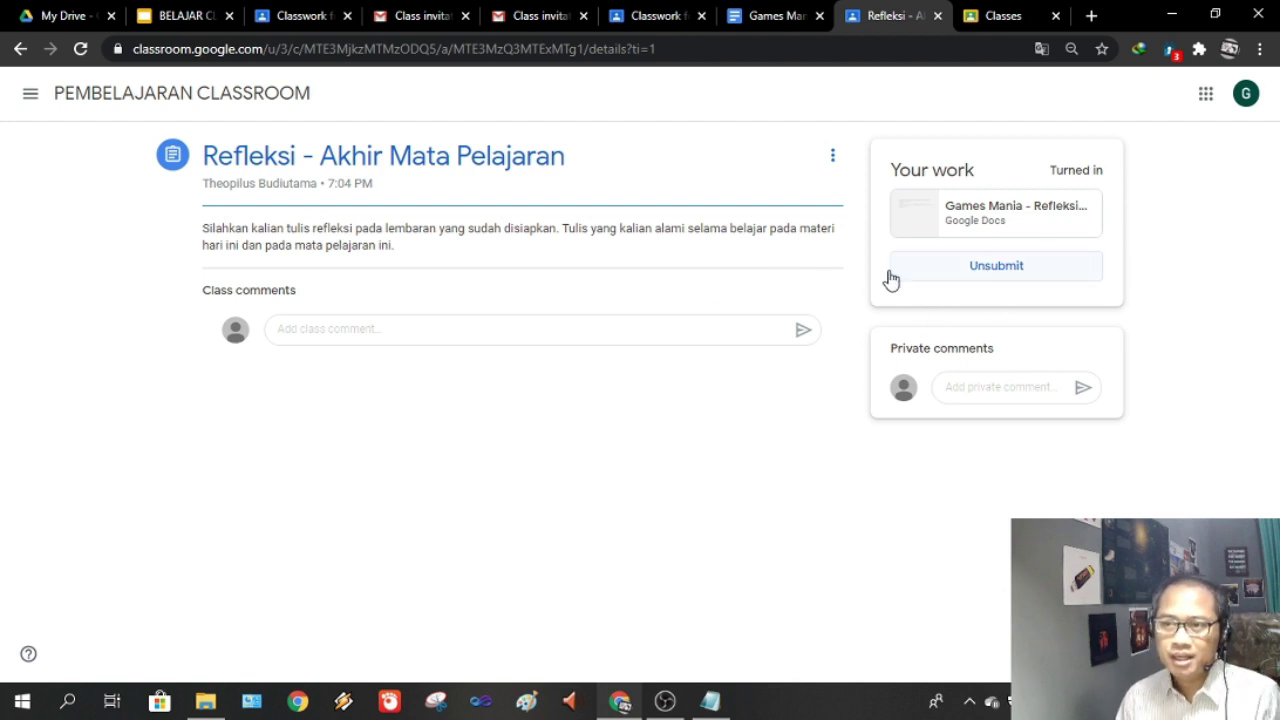
Return to the PEMBELAJARAN CLASSROOM class, dismiss the Create posts tip and display the classwork list
left_click(160, 100)
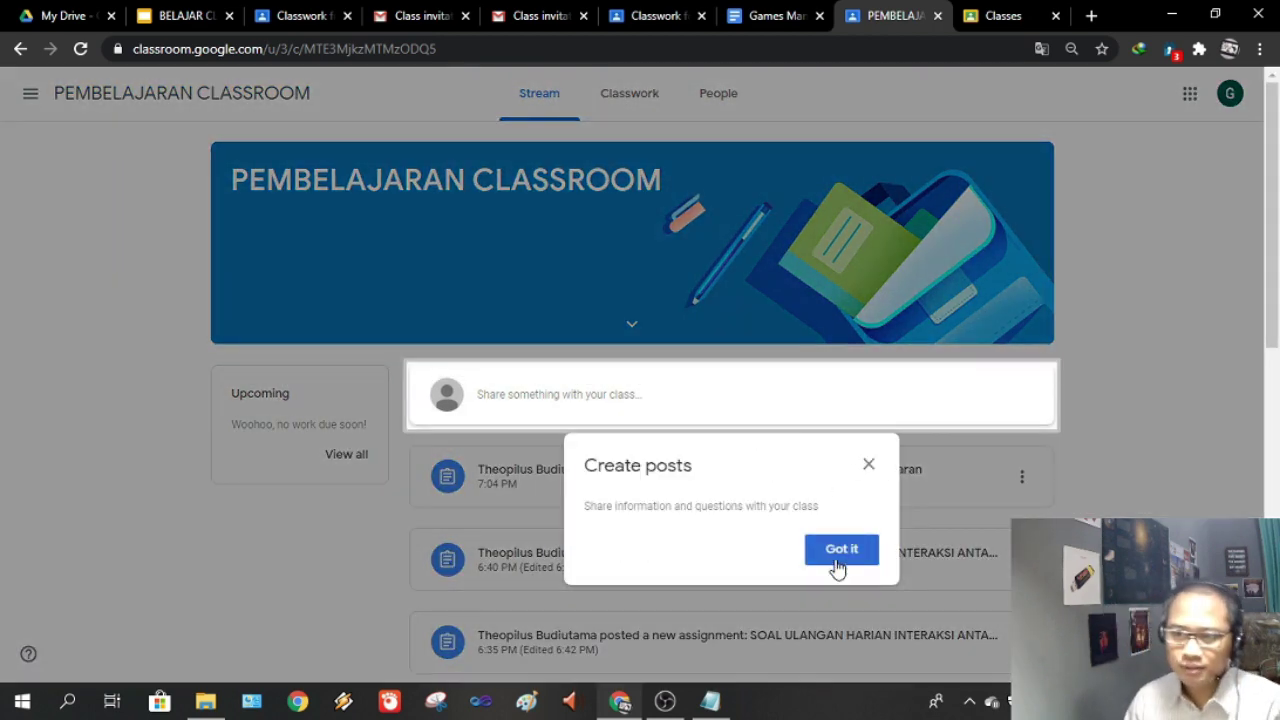
left_click(838, 553)
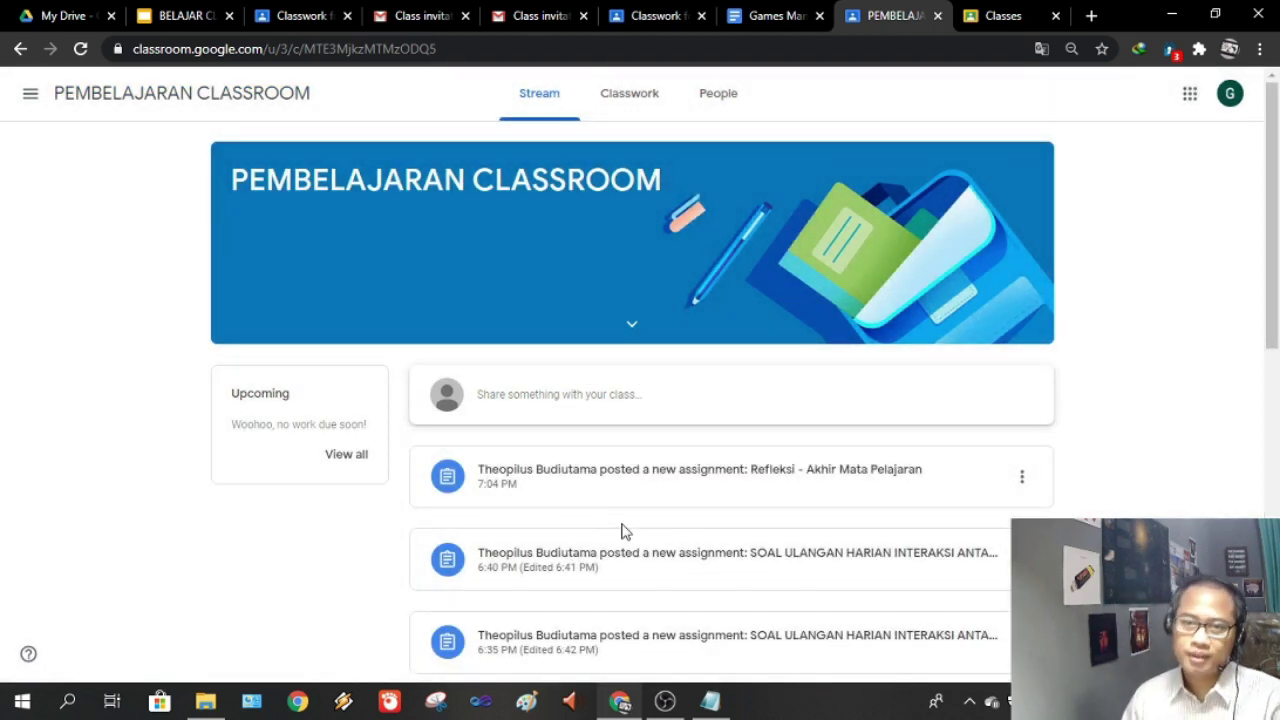
left_click(627, 100)
left_click(721, 105)
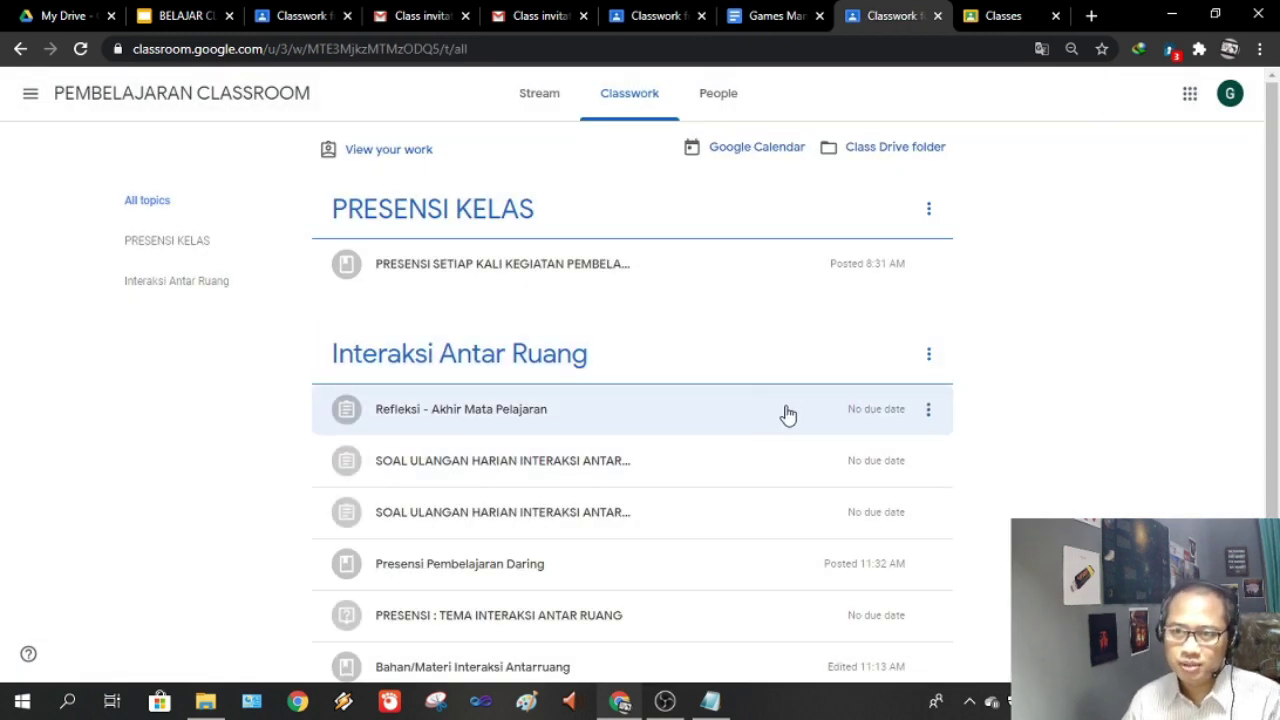
Look over the Interaksi Antar Ruang assignments and expand Soal Interaksi Antarruang to read its instructions
scroll(1020, 404, "down", 1)
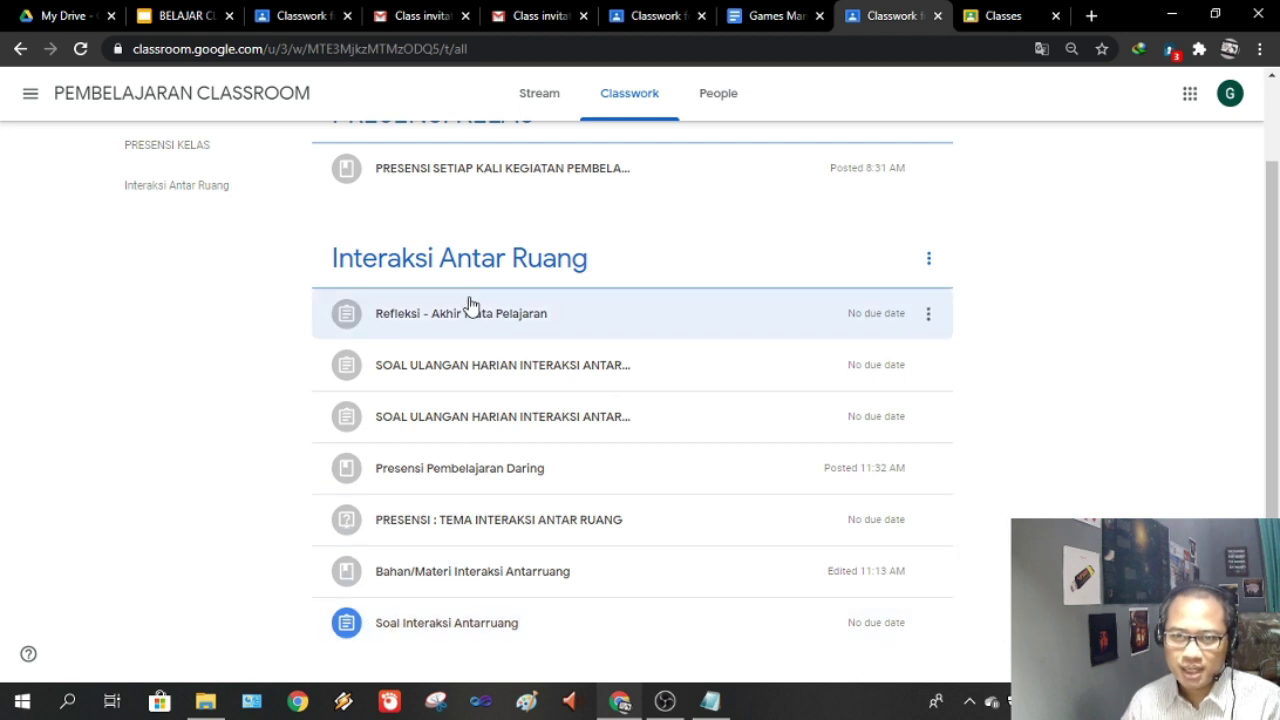
scroll(471, 300, "up", 2)
scroll(480, 450, "down", 1)
scroll(480, 503, "down", 1)
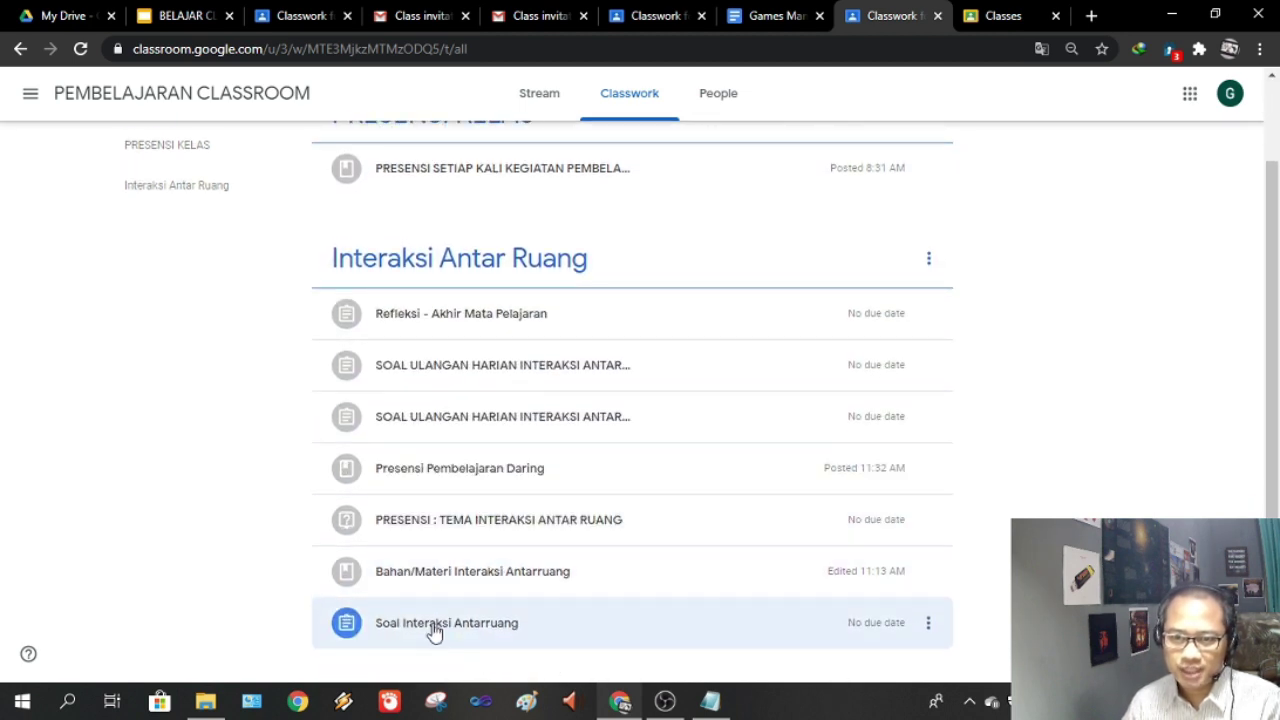
left_click(494, 604)
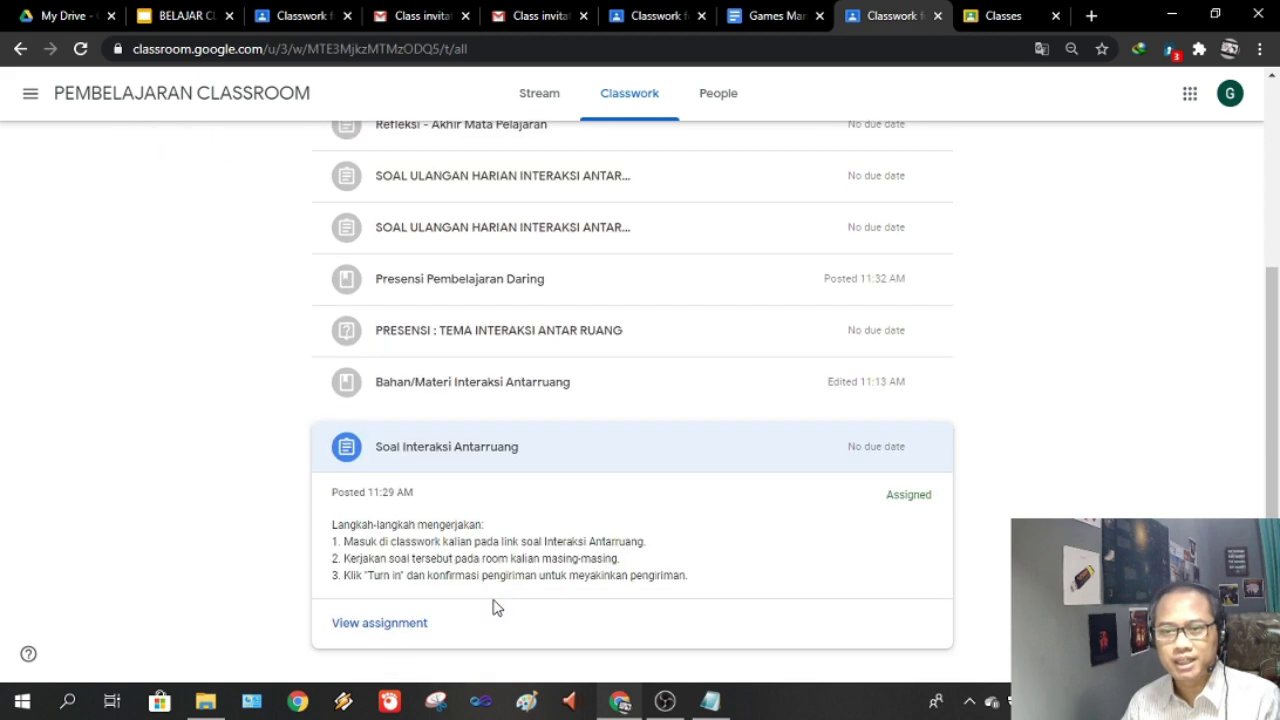
Open the Soal Interaksi Antarruang assignment, dismiss the private comments tip and open the attached Soal Pendalaman Materi document
left_click(390, 624)
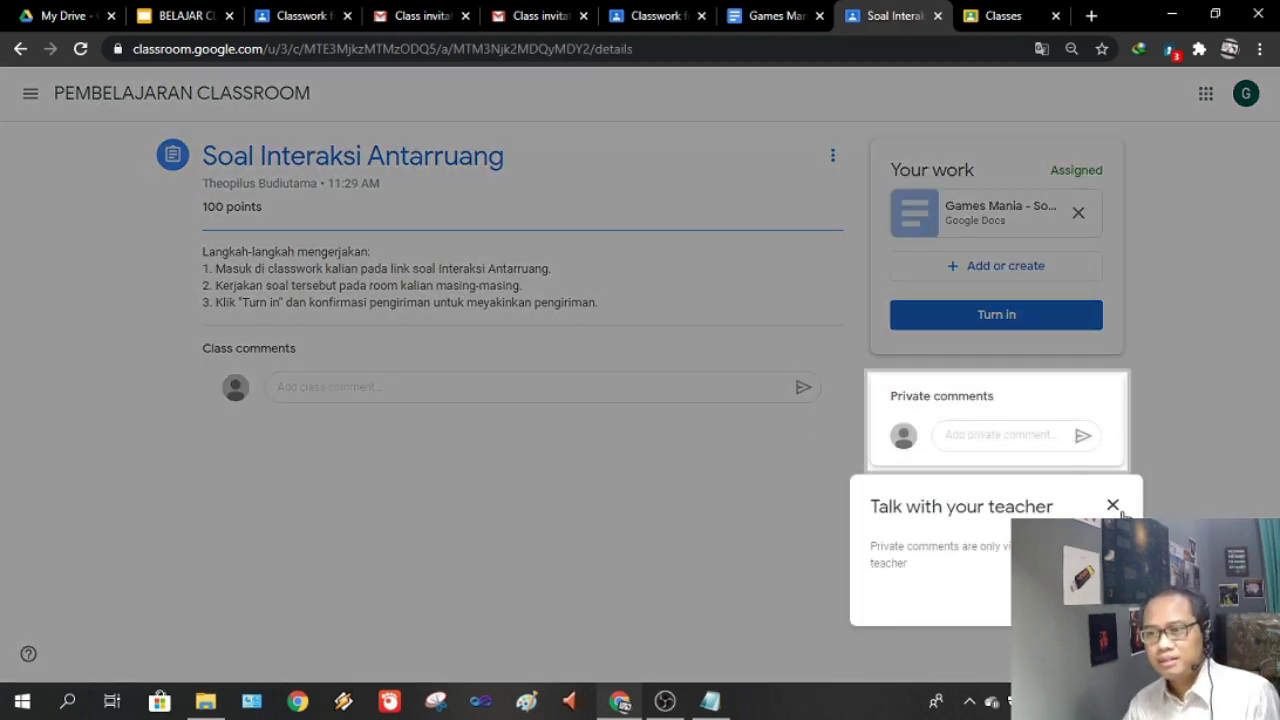
left_click(1113, 505)
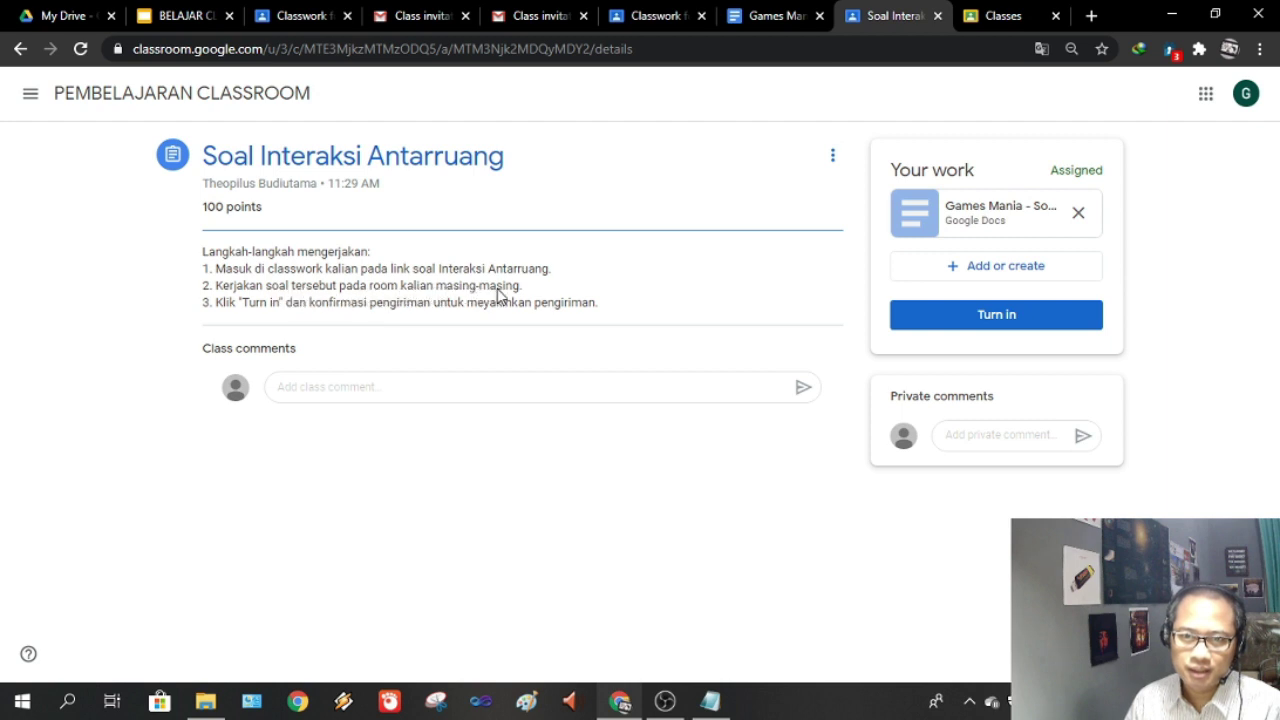
left_click(975, 217)
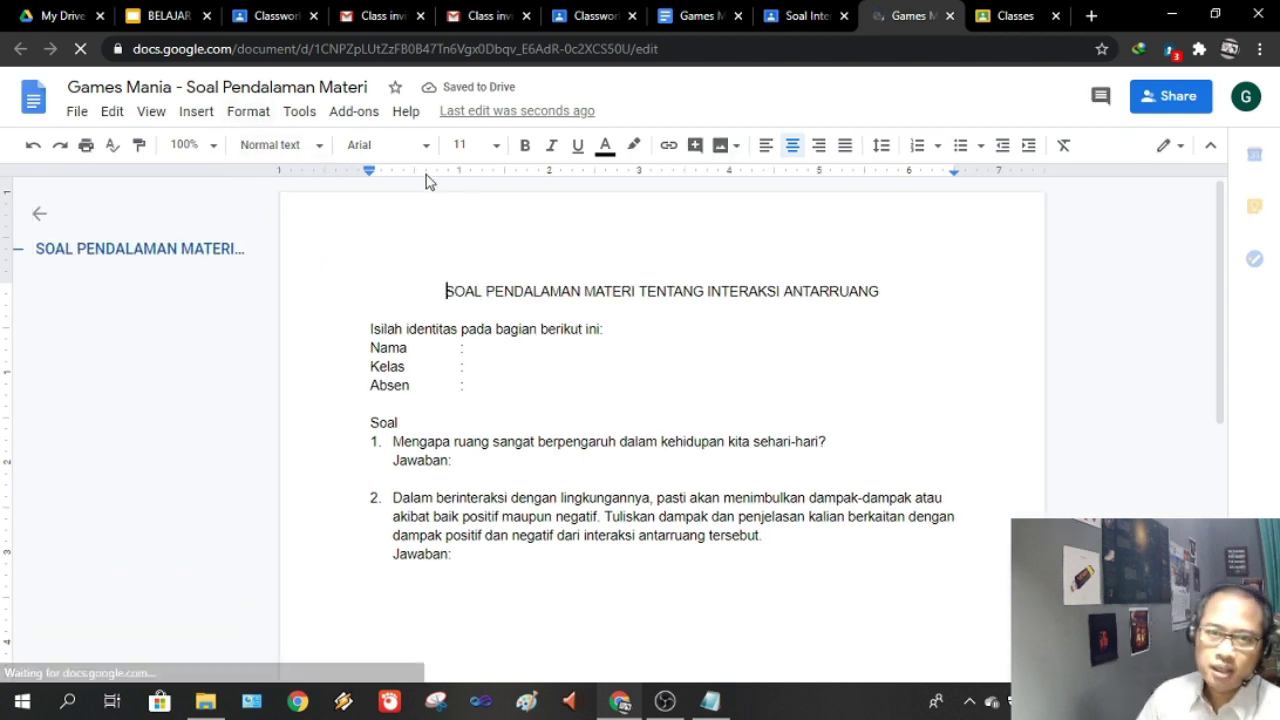
Fill in the identity section with the student's name, Kelas 7A and Absen 1
left_click(527, 342)
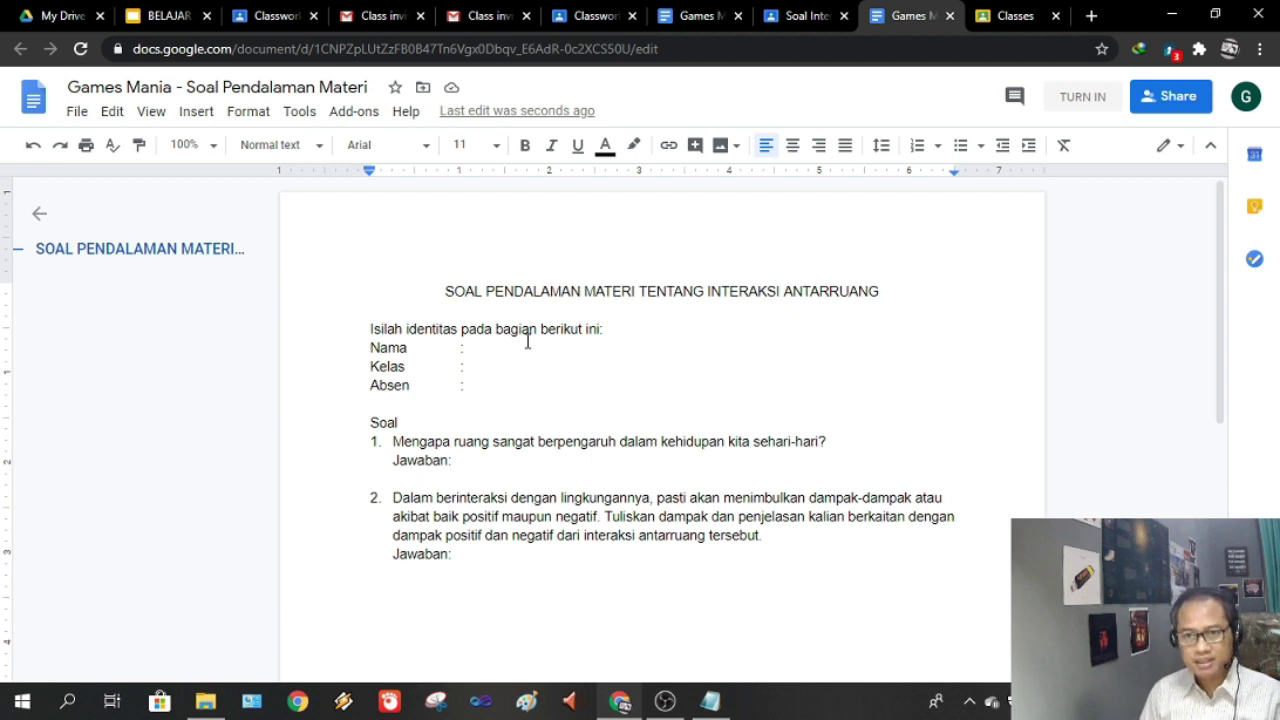
type("Games")
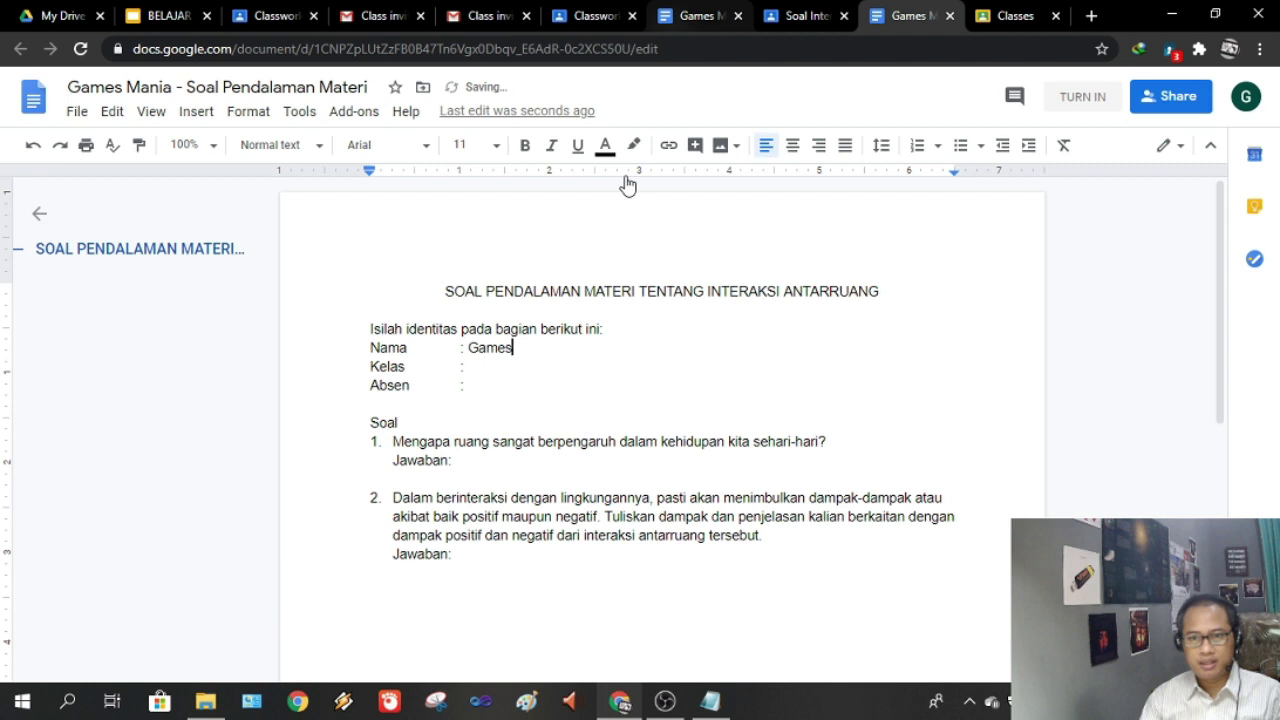
left_click(540, 366)
type("7A")
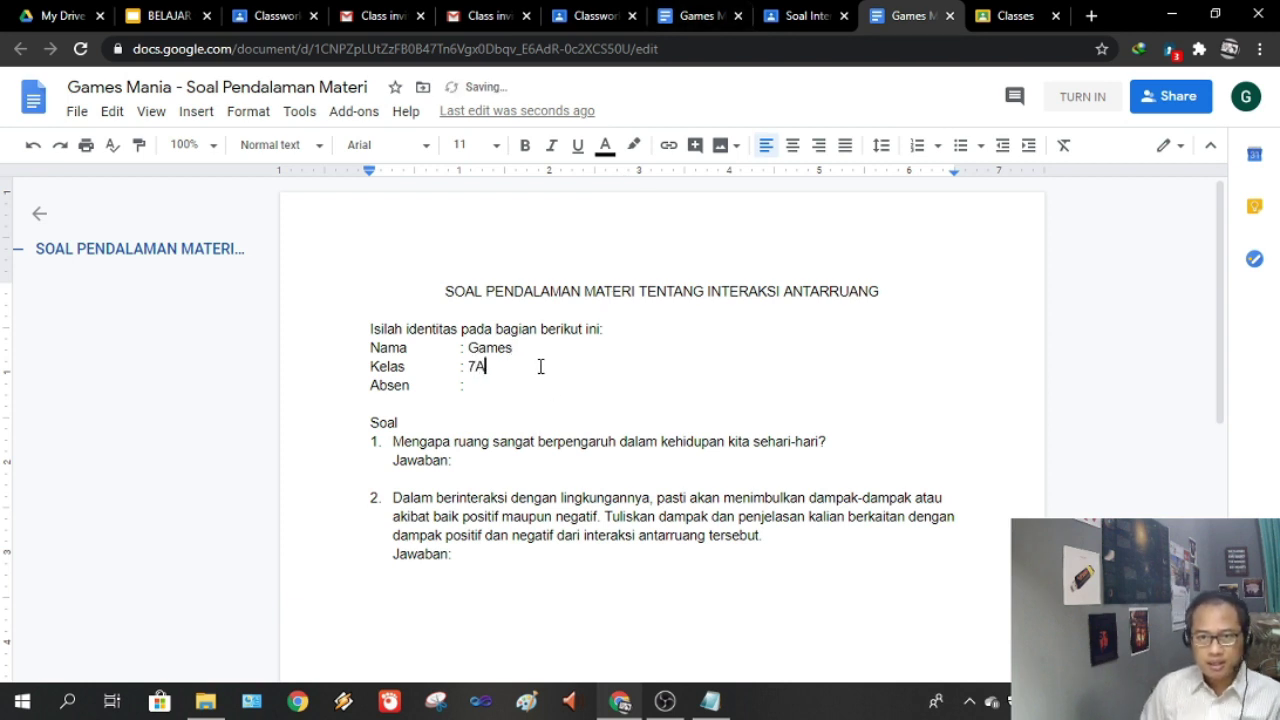
key("Down")
type("1")
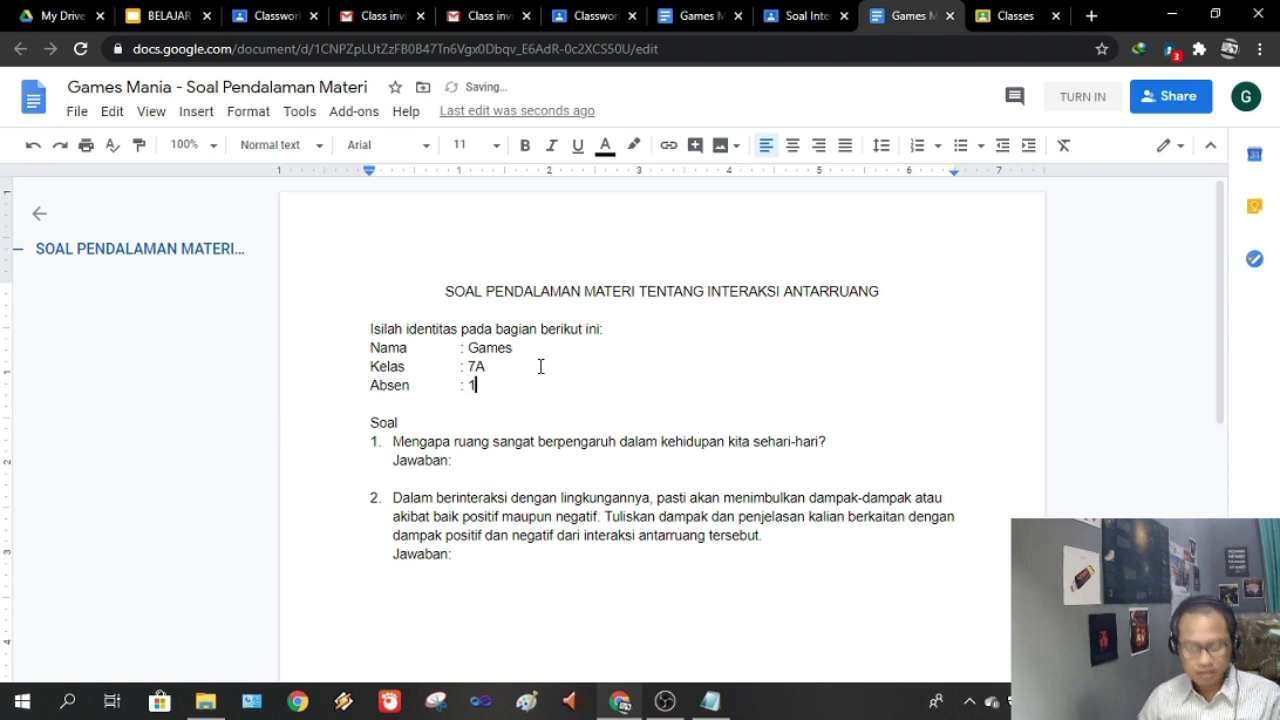
Answer question 1 with the sample text "F fsdfafa ffasfa" on a new line below Jawaban
left_click(464, 478)
type("f fsdfafa ffasfa")
key("Return")
Answer question 2 with the sample text "Fdfas fdsfff fdsaff" on a new line below Jawaban
left_click(480, 573)
key("Return")
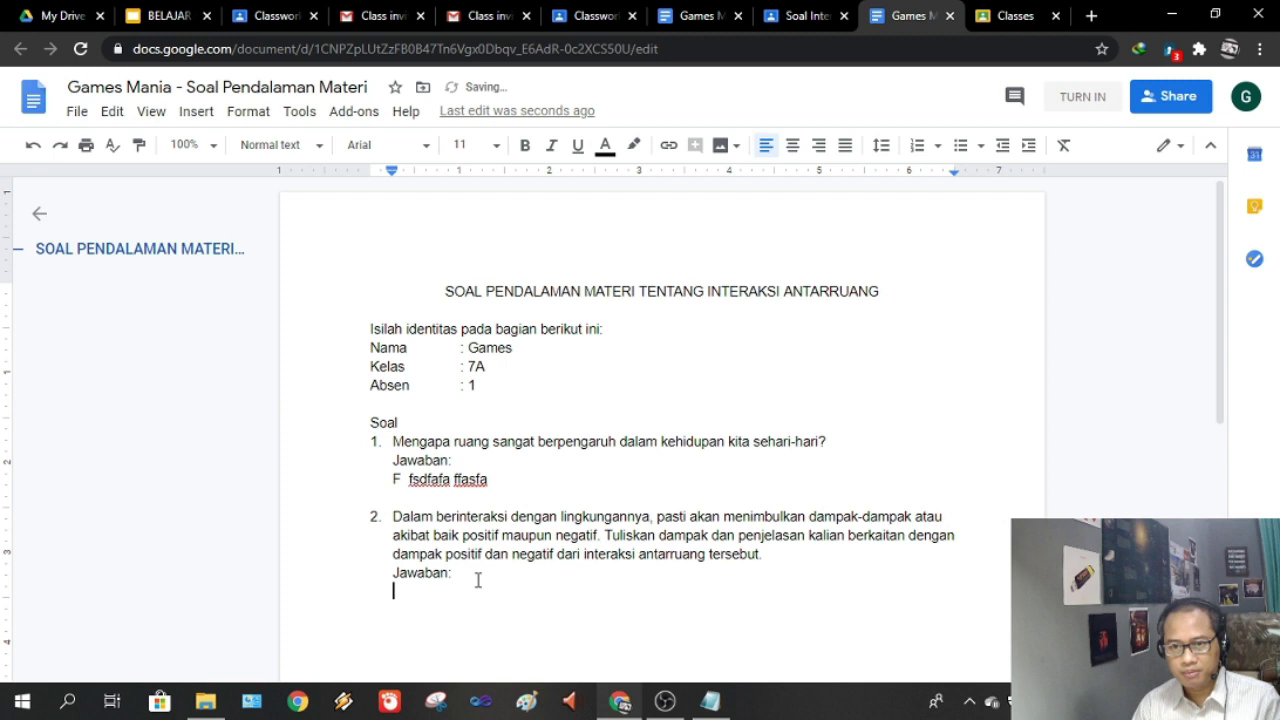
type("fdfas")
type("fds")
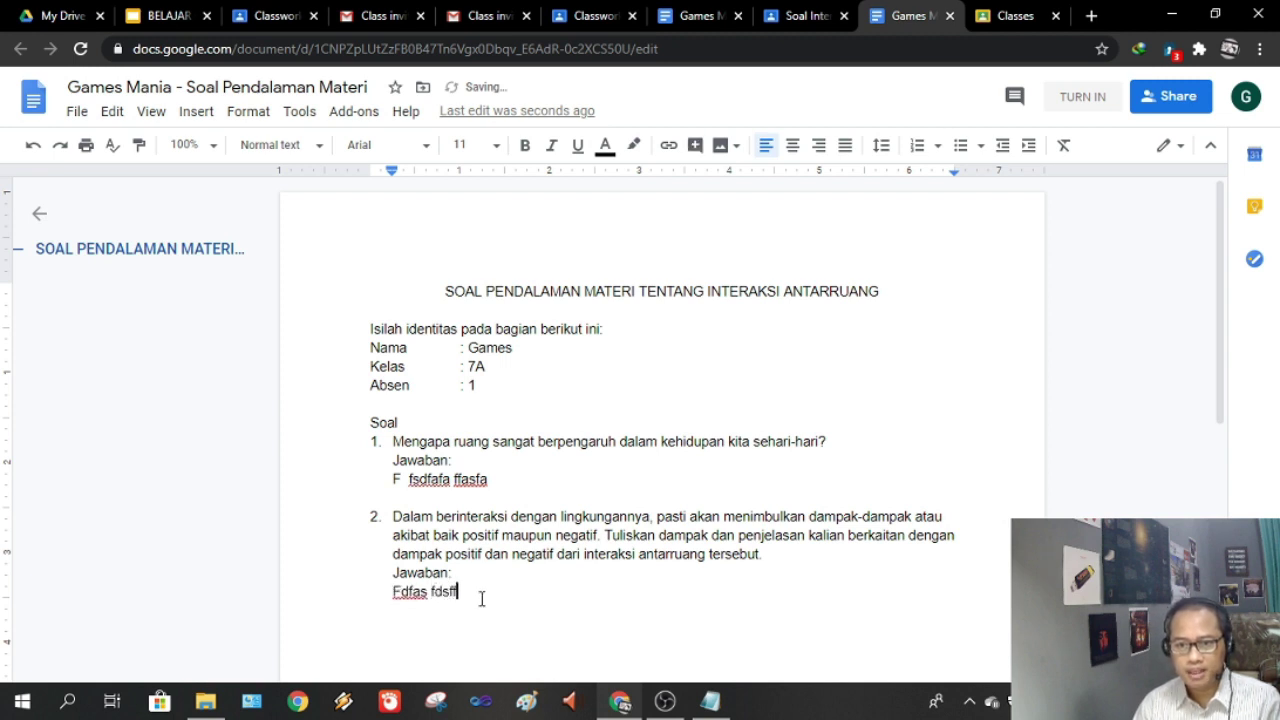
type("f fdsaff")
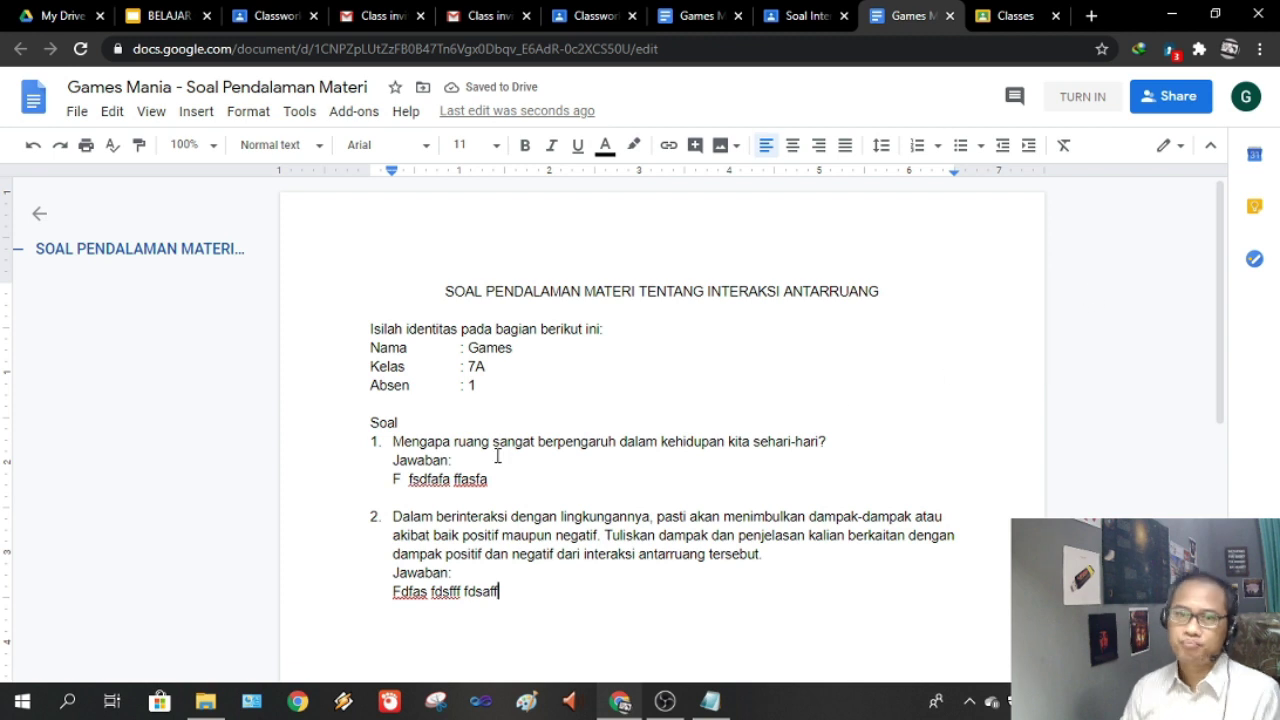
Turn in the document for Soal Interaksi Antarruang, switching to the student's Google account and confirming the submission
left_click(1087, 103)
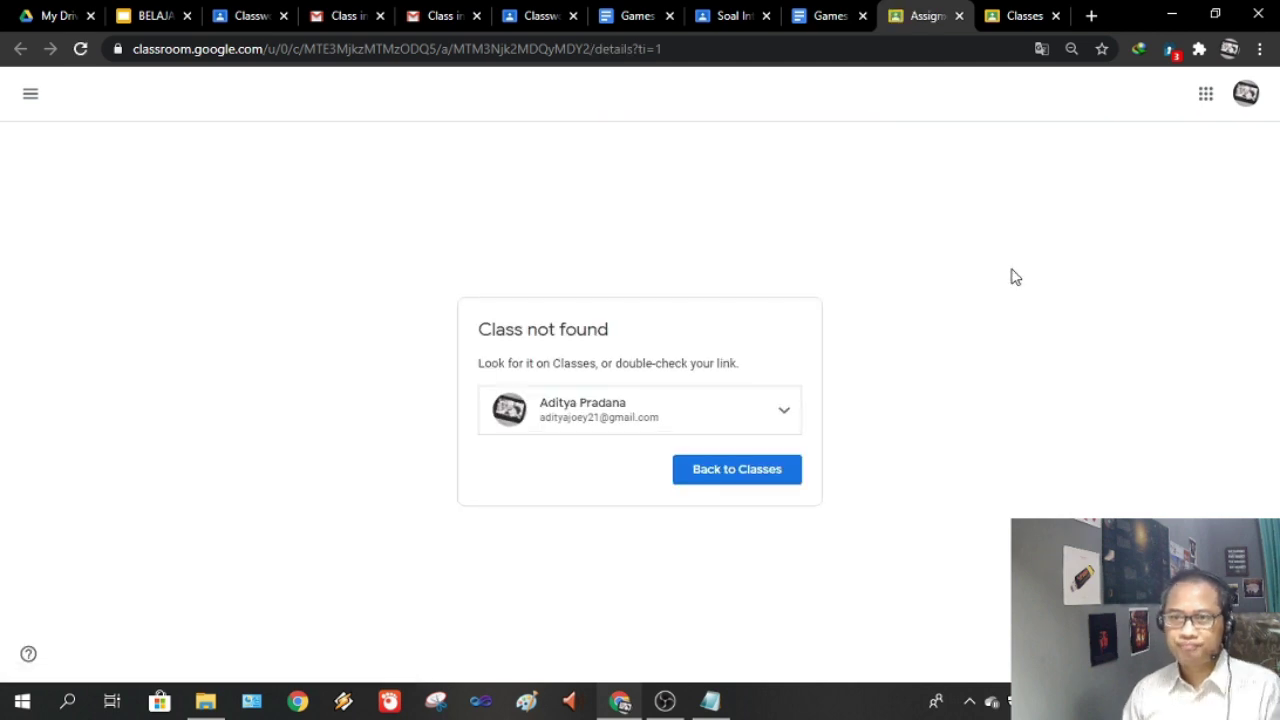
left_click(780, 413)
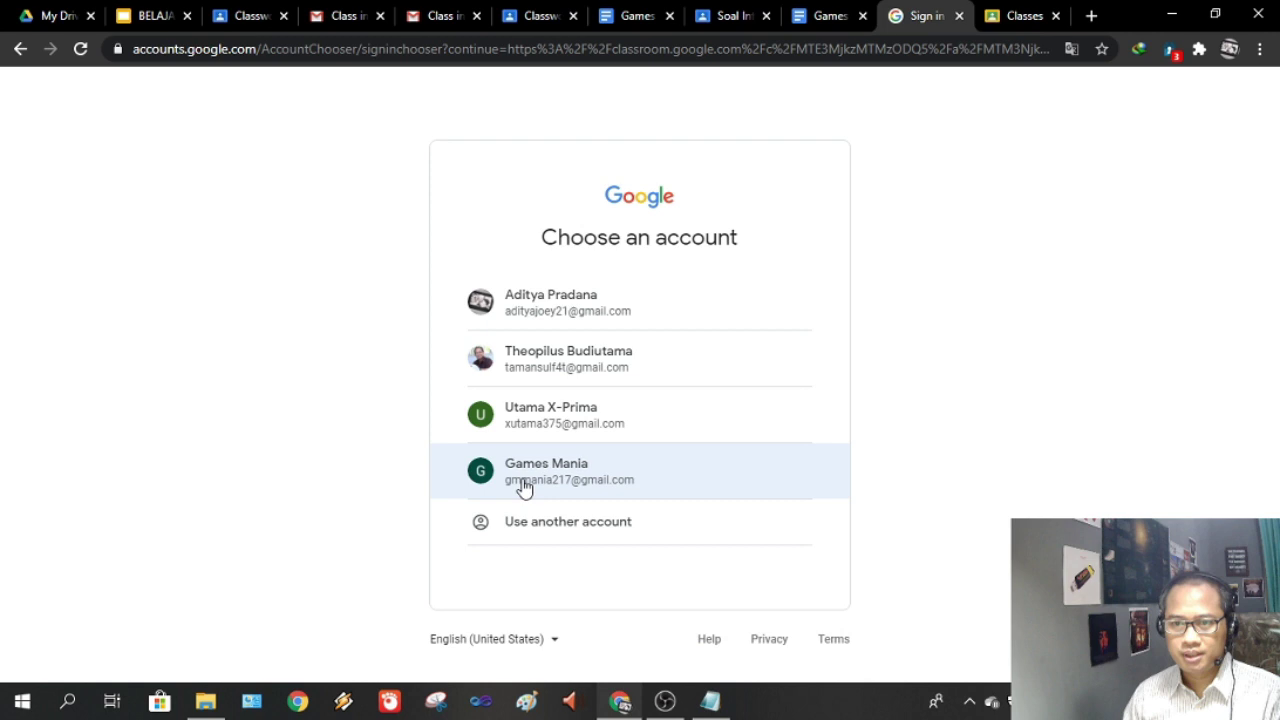
left_click(523, 480)
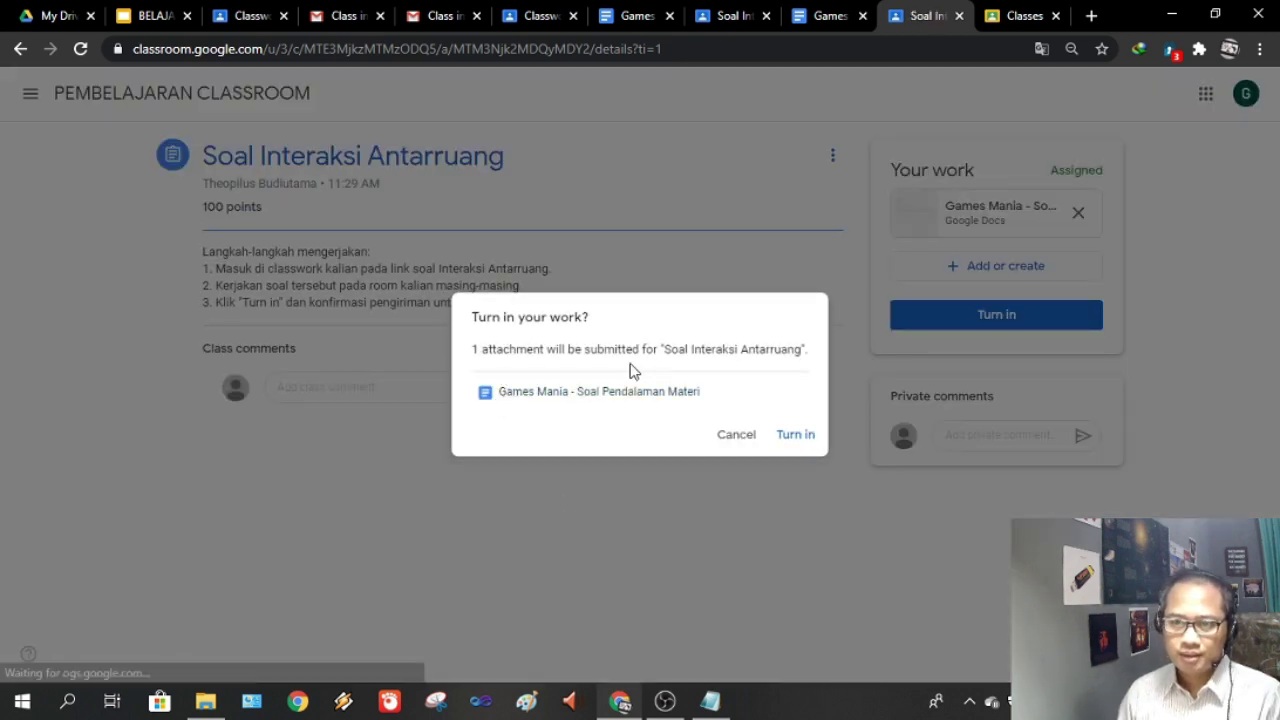
left_click(795, 436)
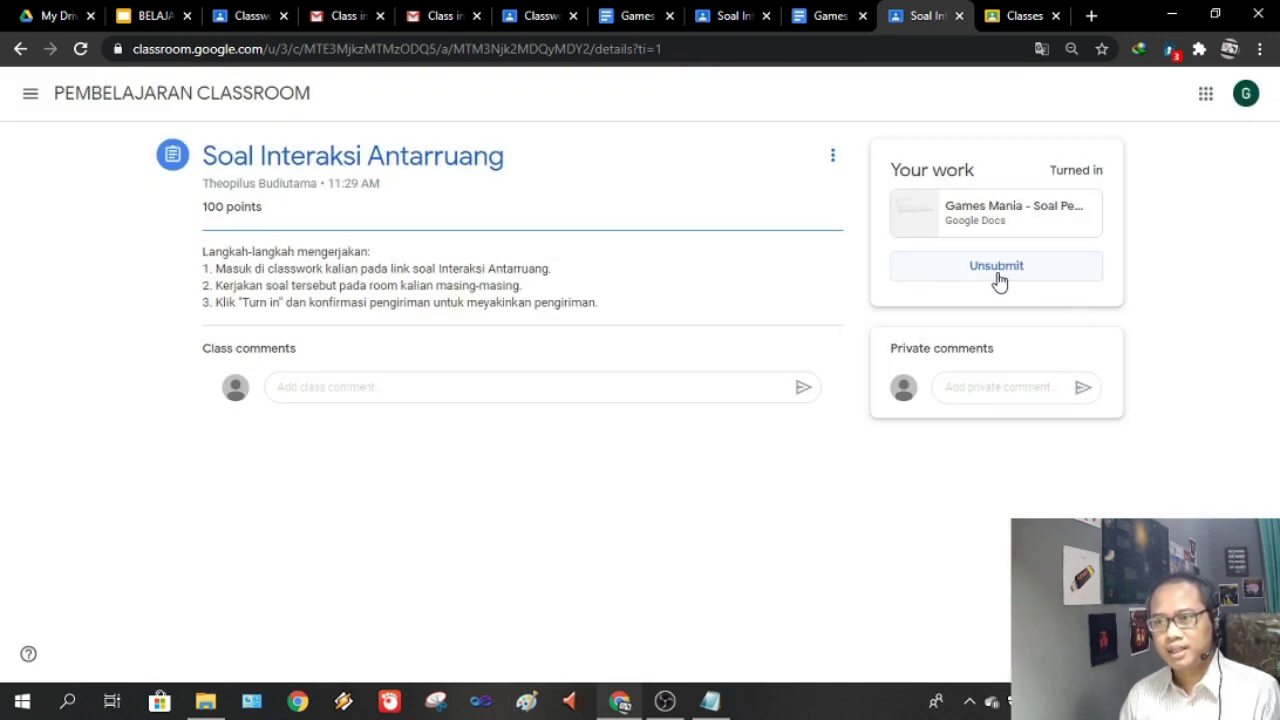
Send the teacher the private comment "Pak, saya sudah menyelesaikan." on the Soal Interaksi Antarruang assignment
left_click(985, 389)
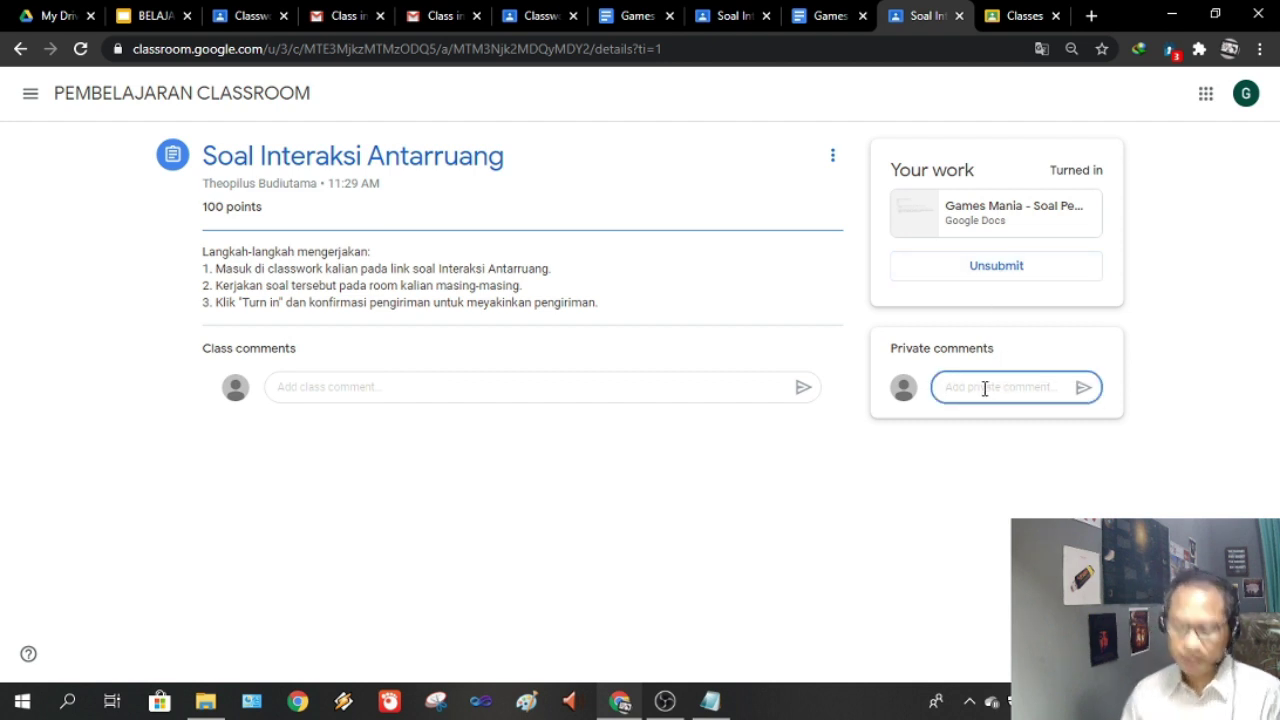
type("Pak, sa")
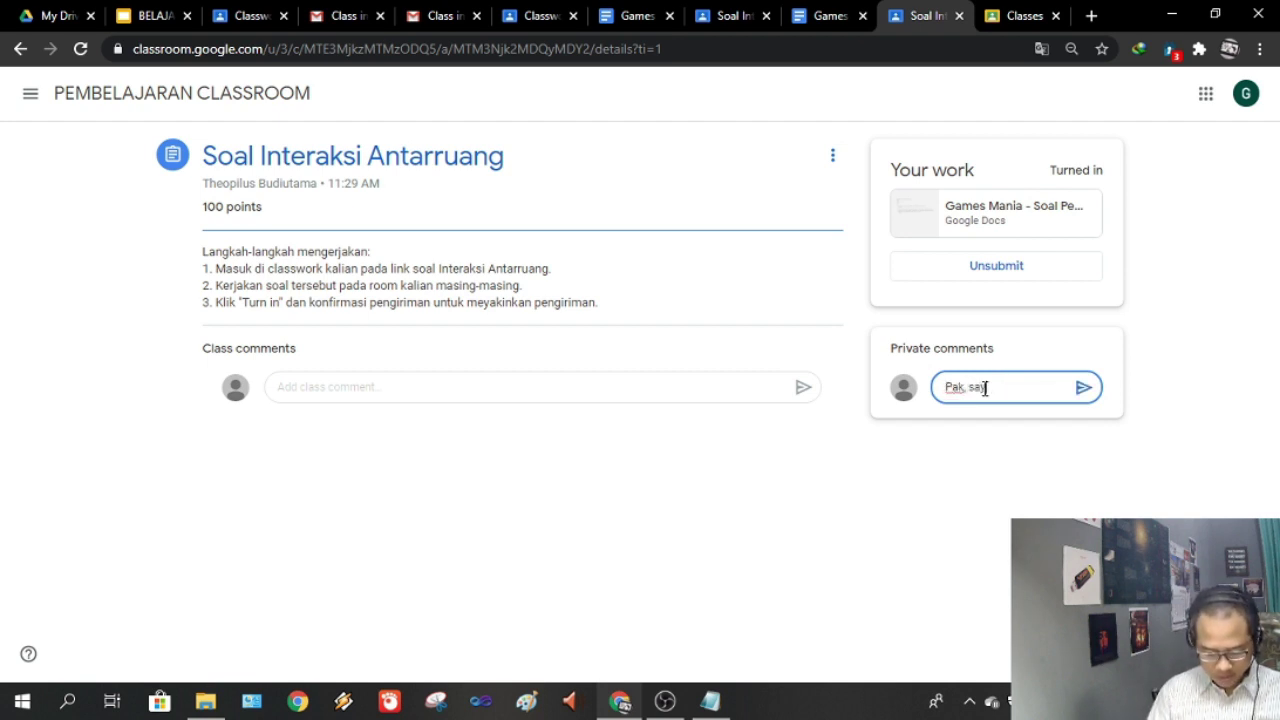
type("ya sudah men")
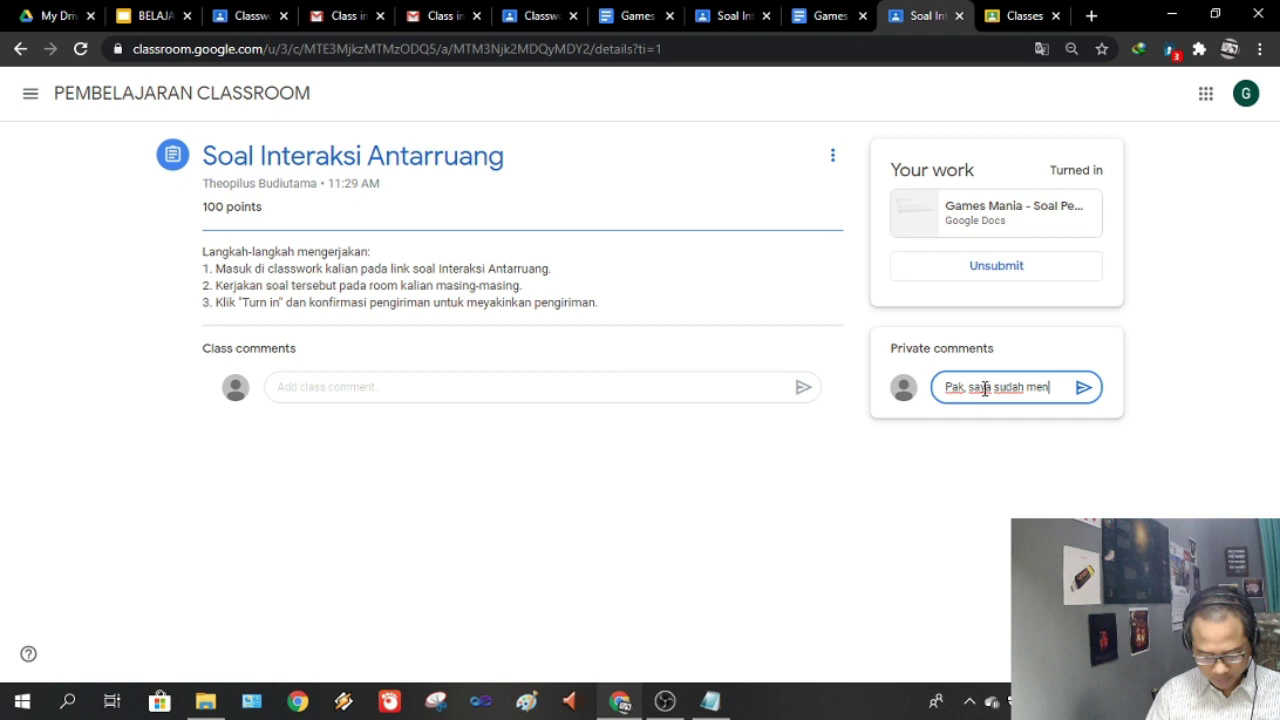
type("yelesaikan.")
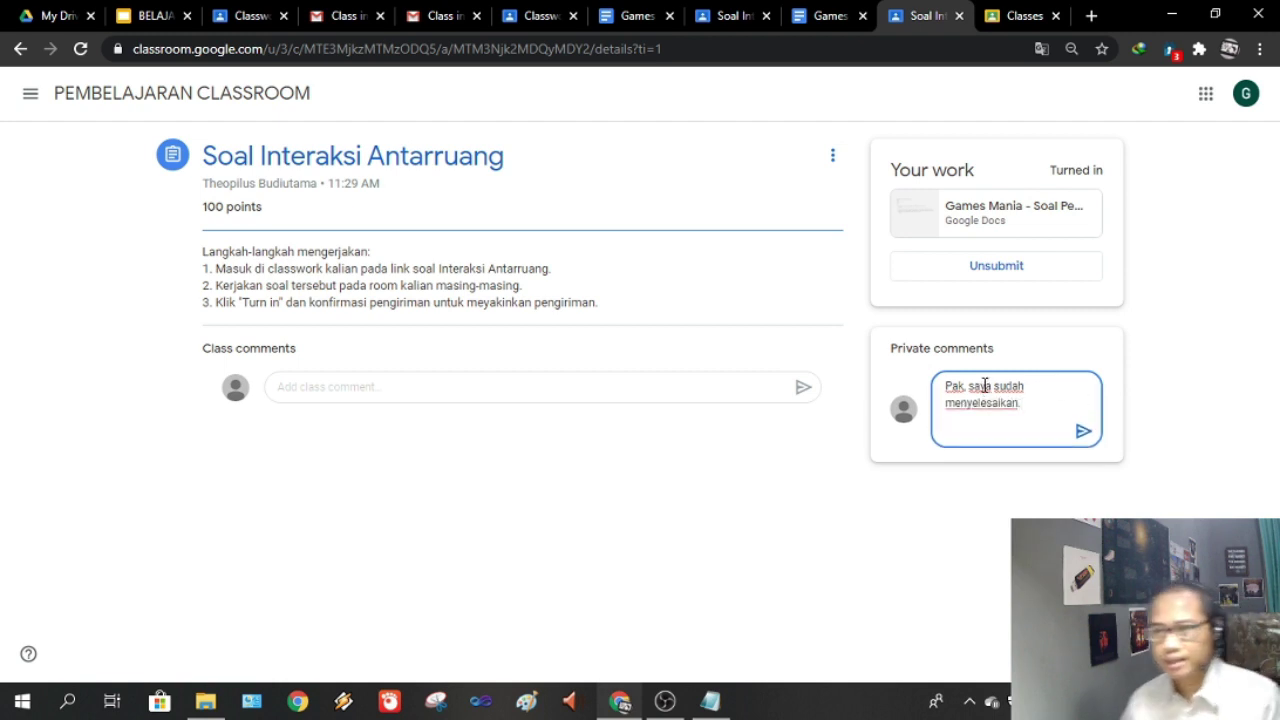
left_click(1083, 433)
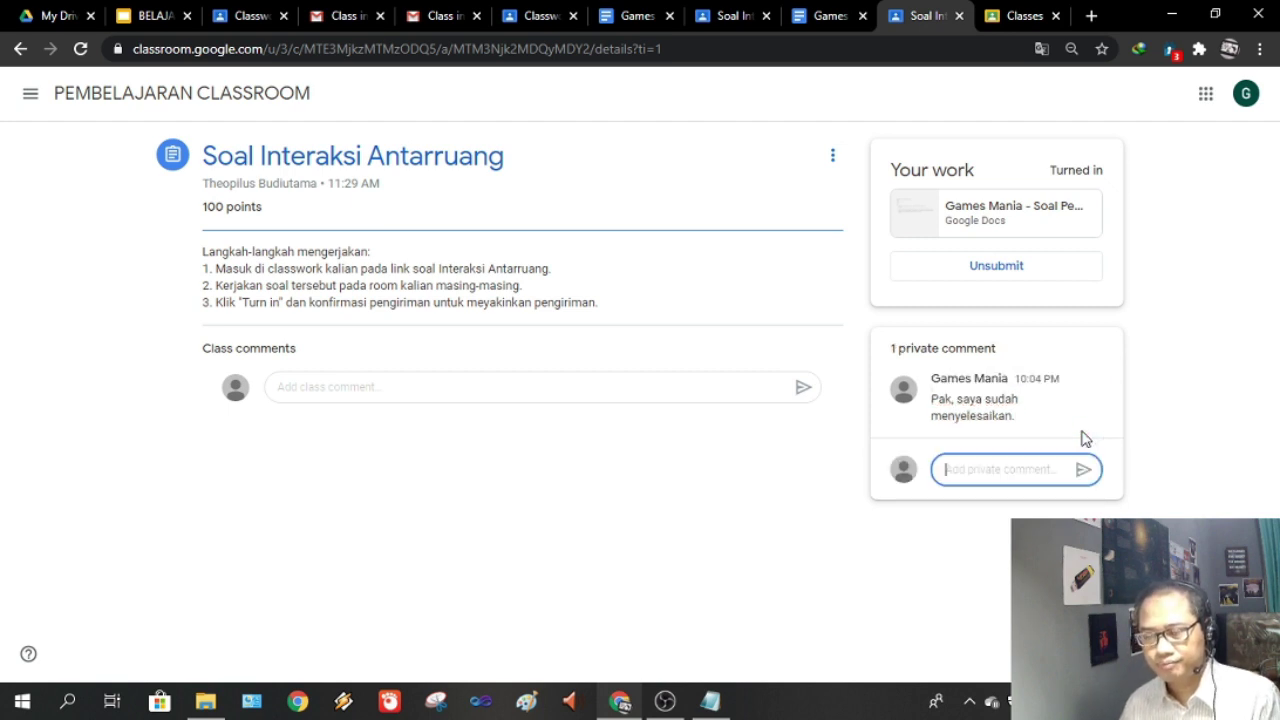
Unsubmit the Soal Interaksi Antarruang work and view the options for adding or creating attachments
left_click(997, 271)
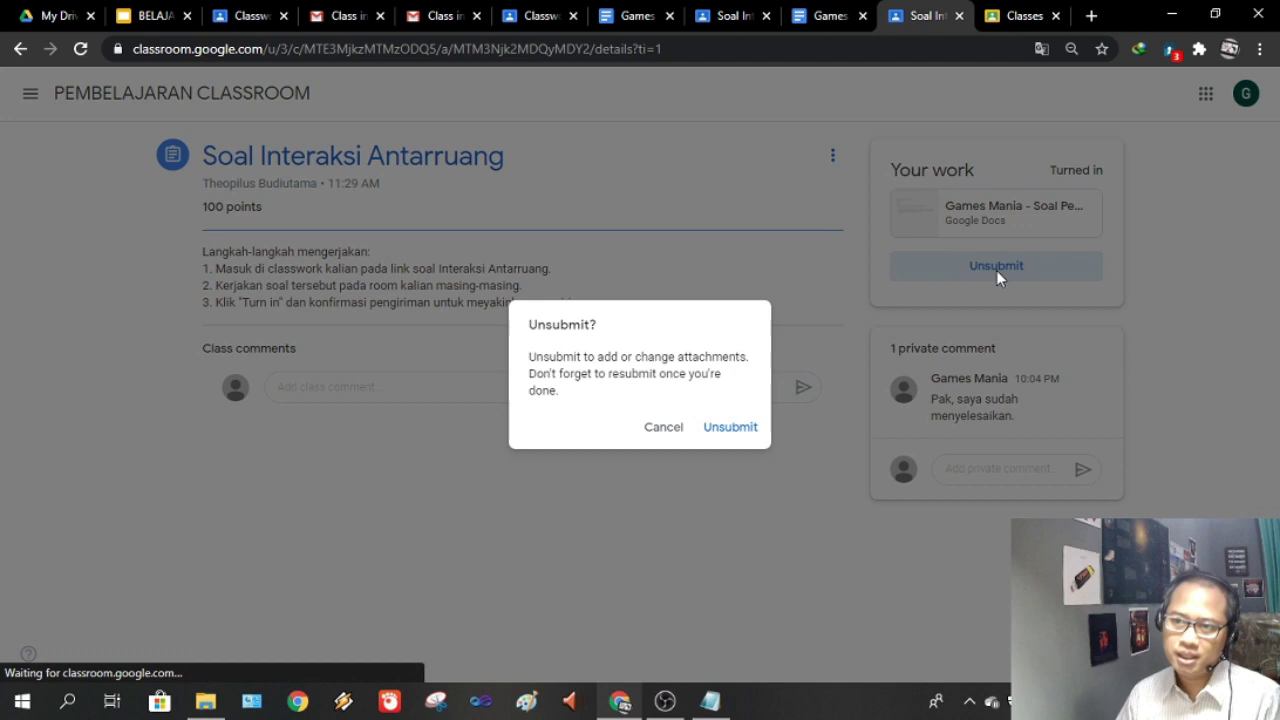
left_click(734, 429)
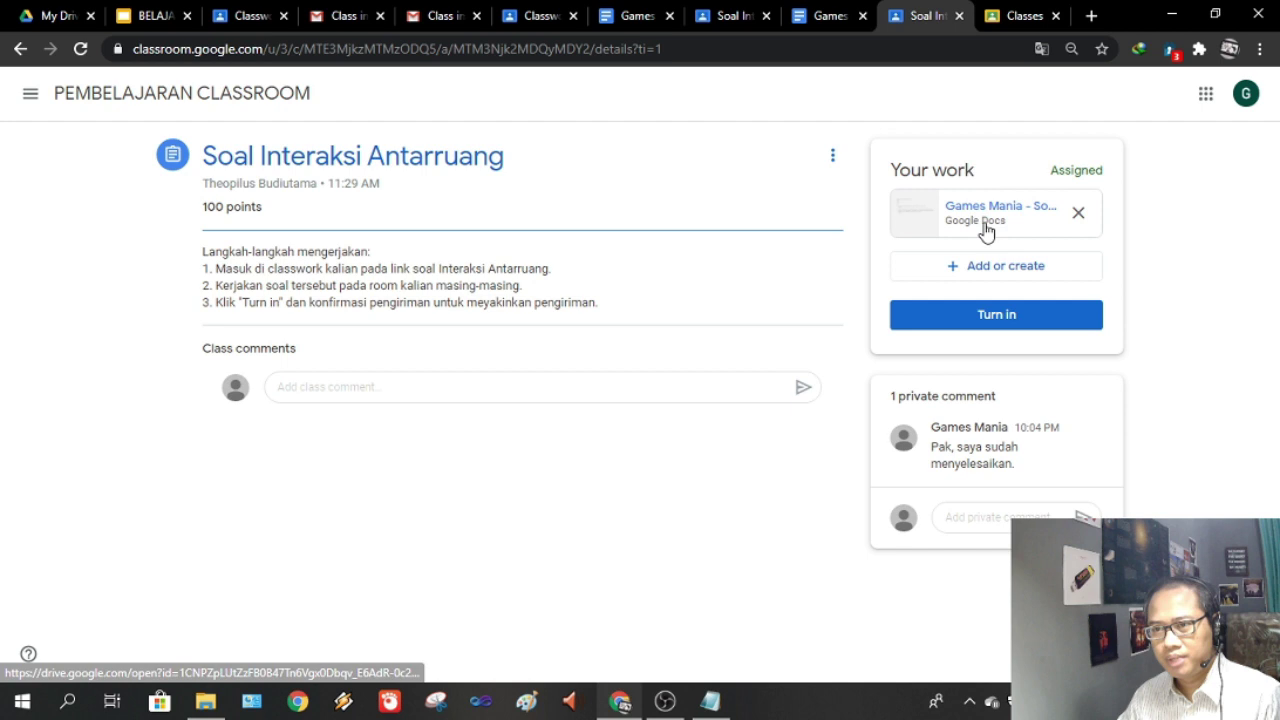
left_click(987, 278)
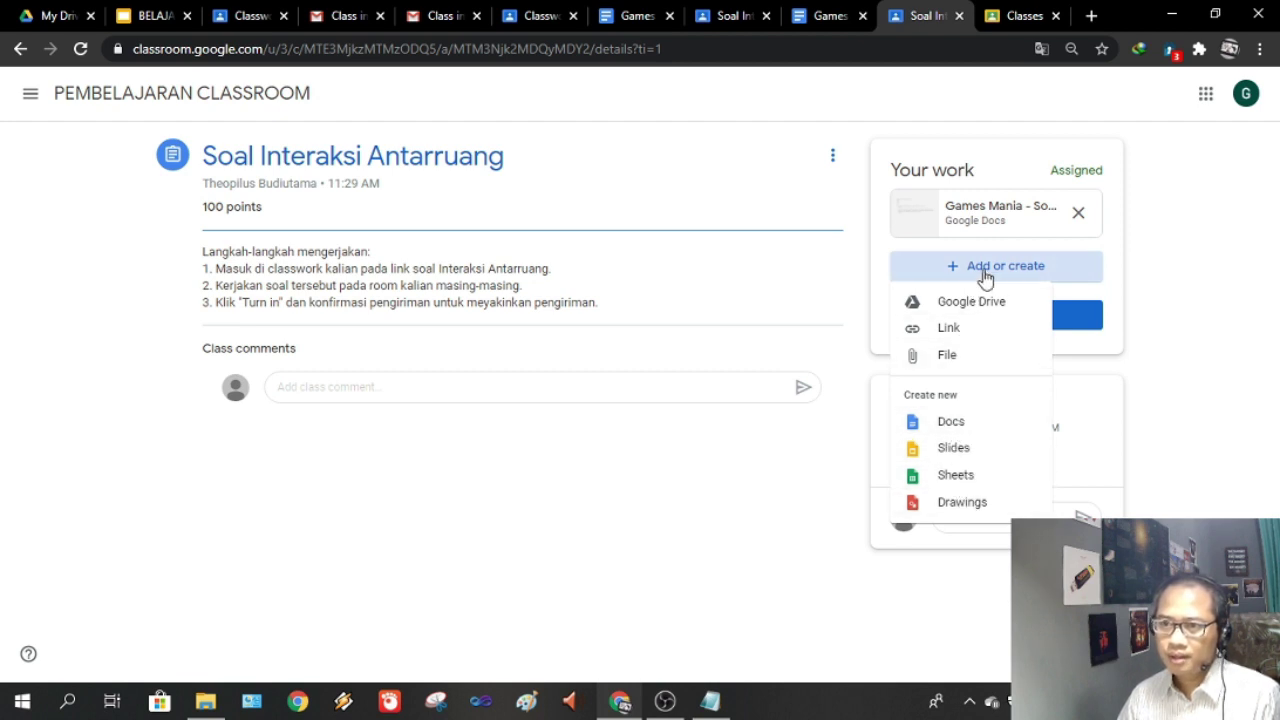
left_click(770, 264)
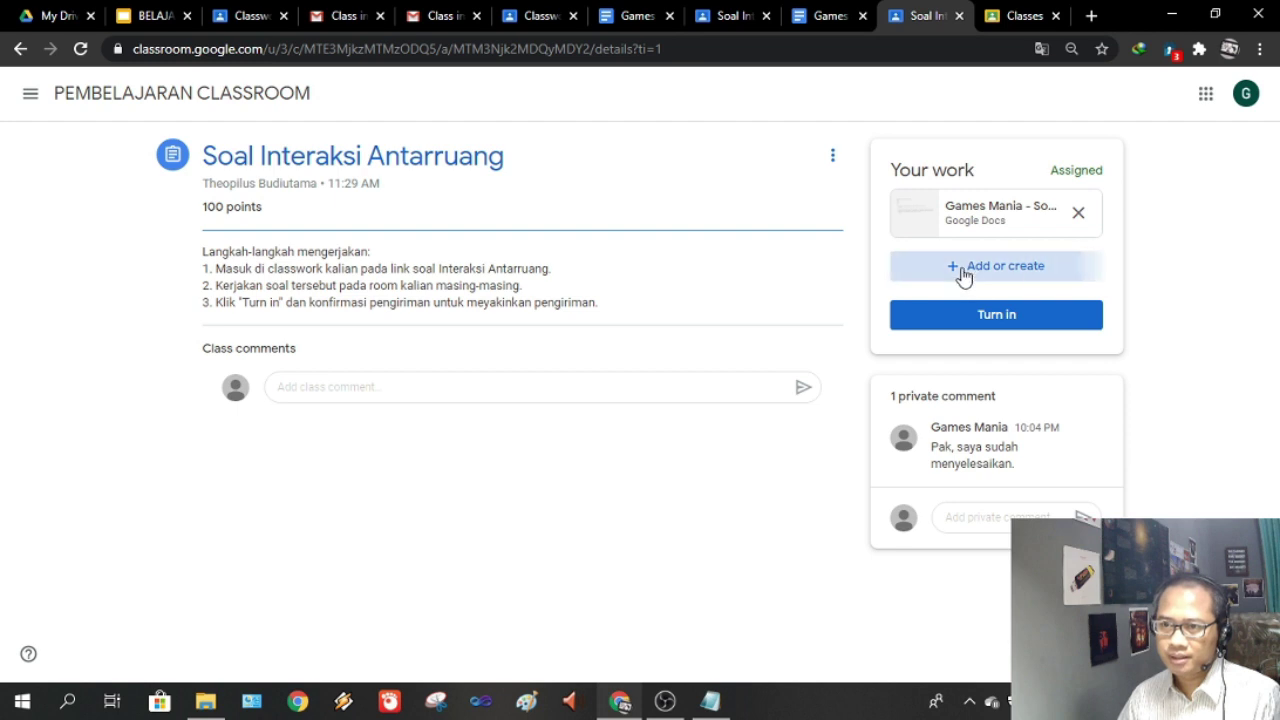
Browse the device for a file to attach to the assignment and cancel the upload
left_click(962, 274)
left_click(916, 366)
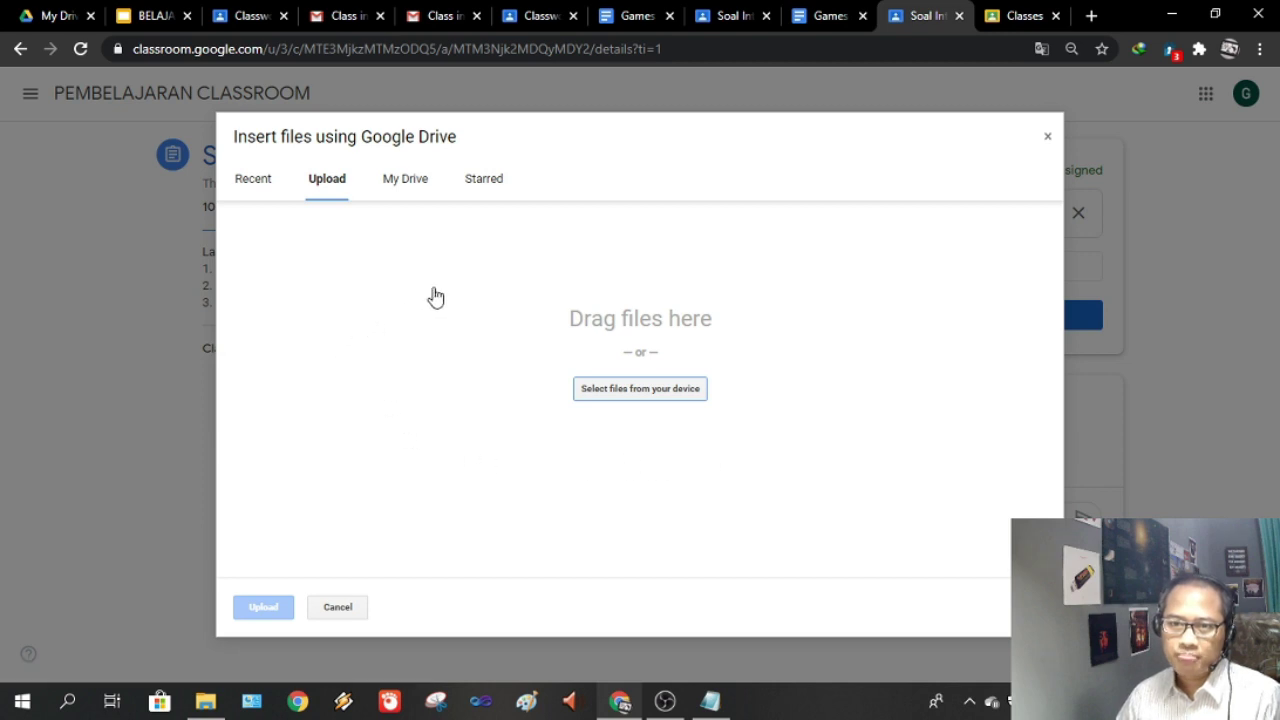
left_click(632, 392)
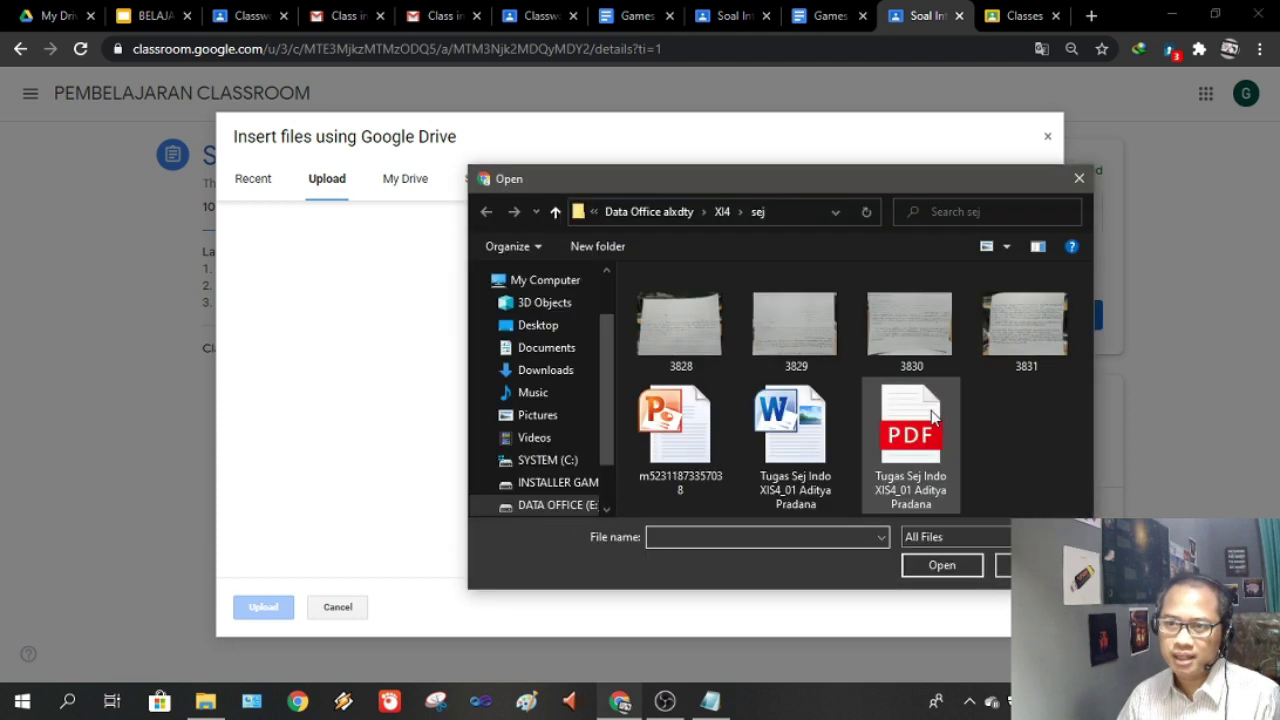
left_click(1078, 180)
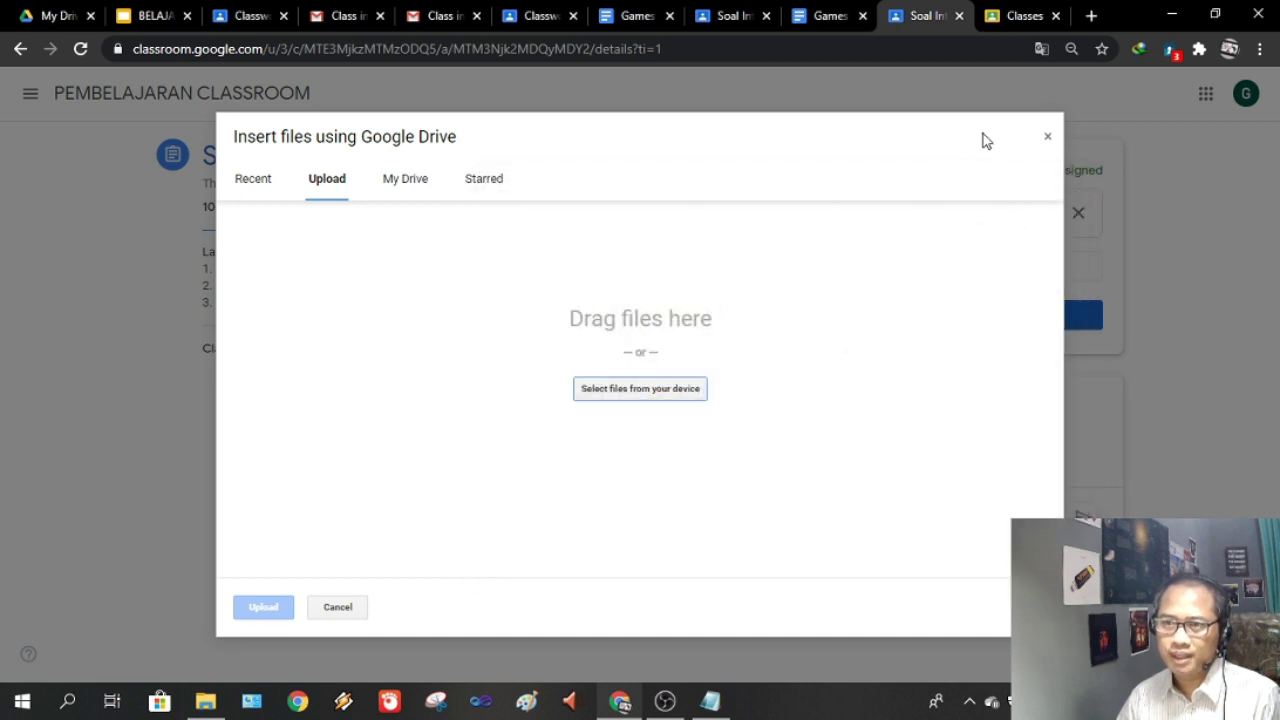
left_click(1047, 136)
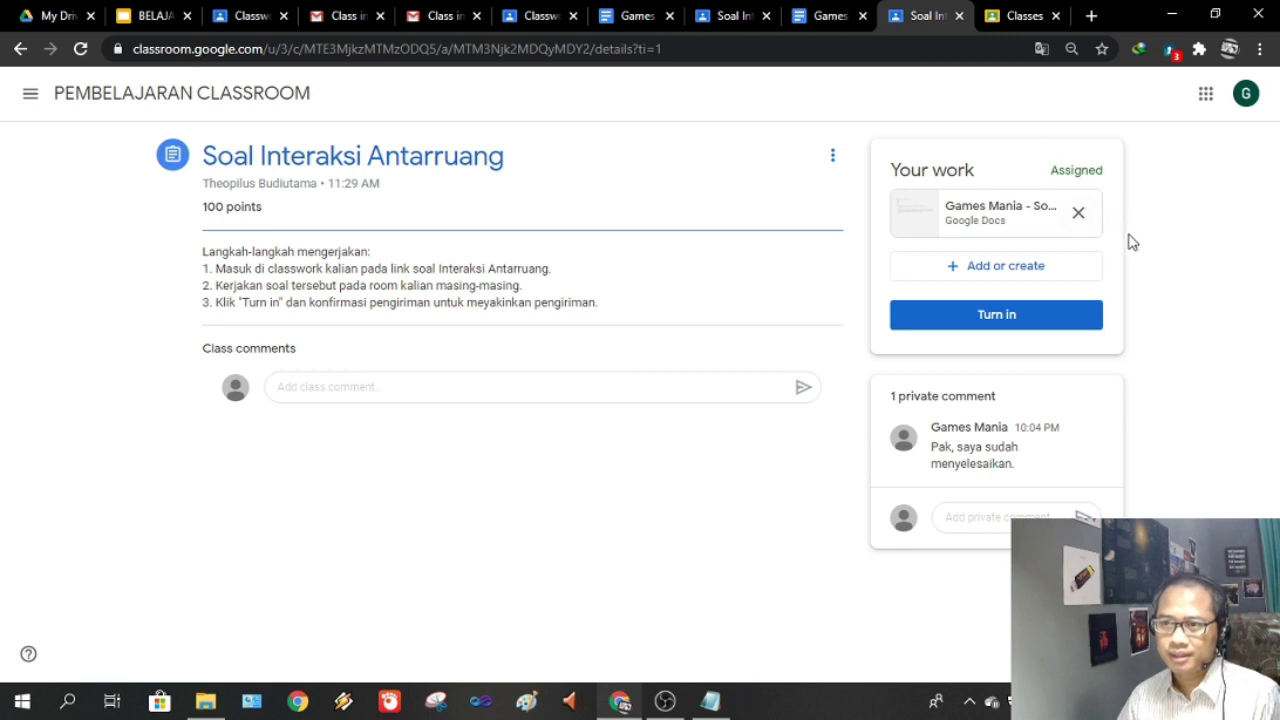
Resubmit the Soal Interaksi Antarruang work with its existing attachment and confirm the submission
left_click(997, 318)
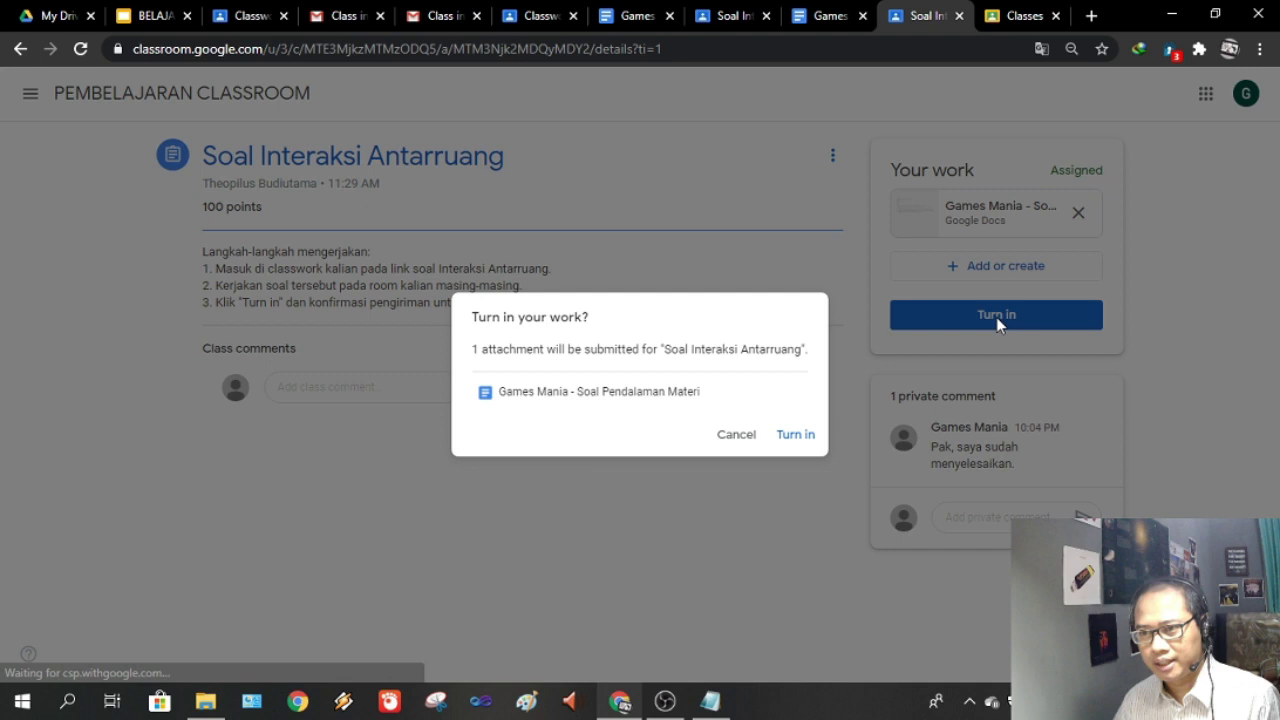
left_click(795, 435)
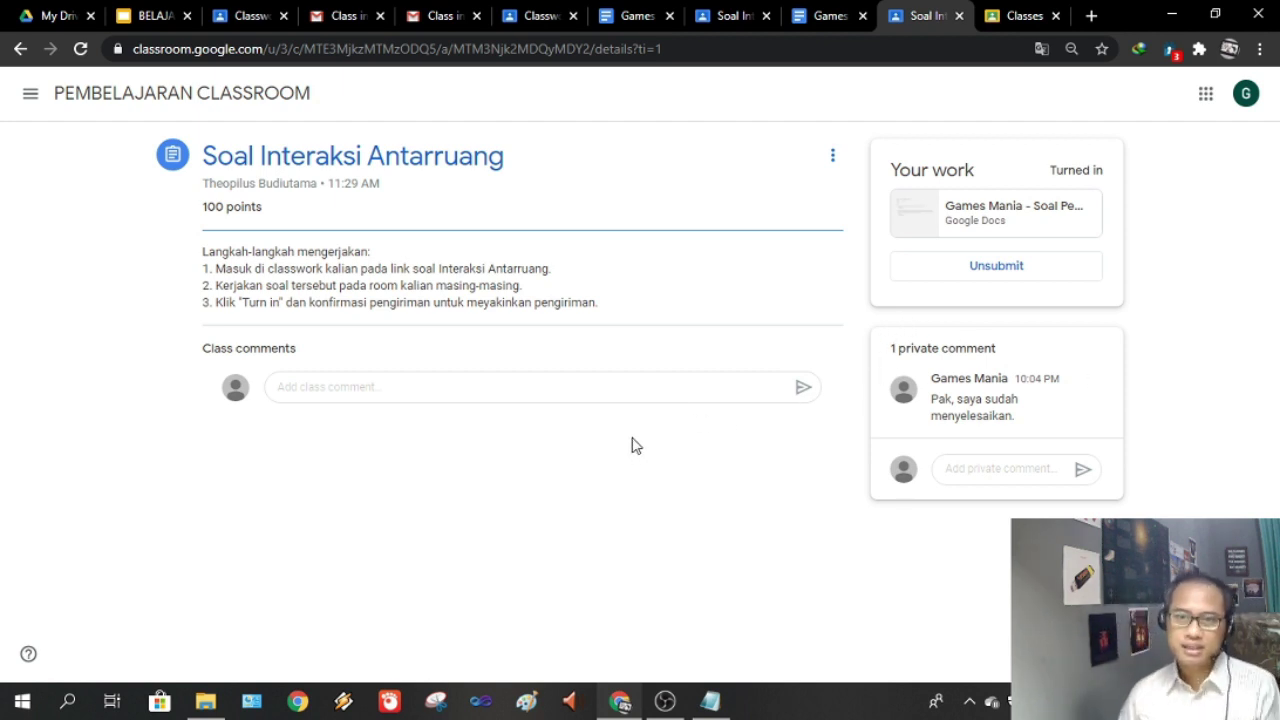
Review the topic outline in the BELAJAR CLASSROOM - SISWA presentation and dismiss the expired-access notice in the reflection document
left_click(165, 16)
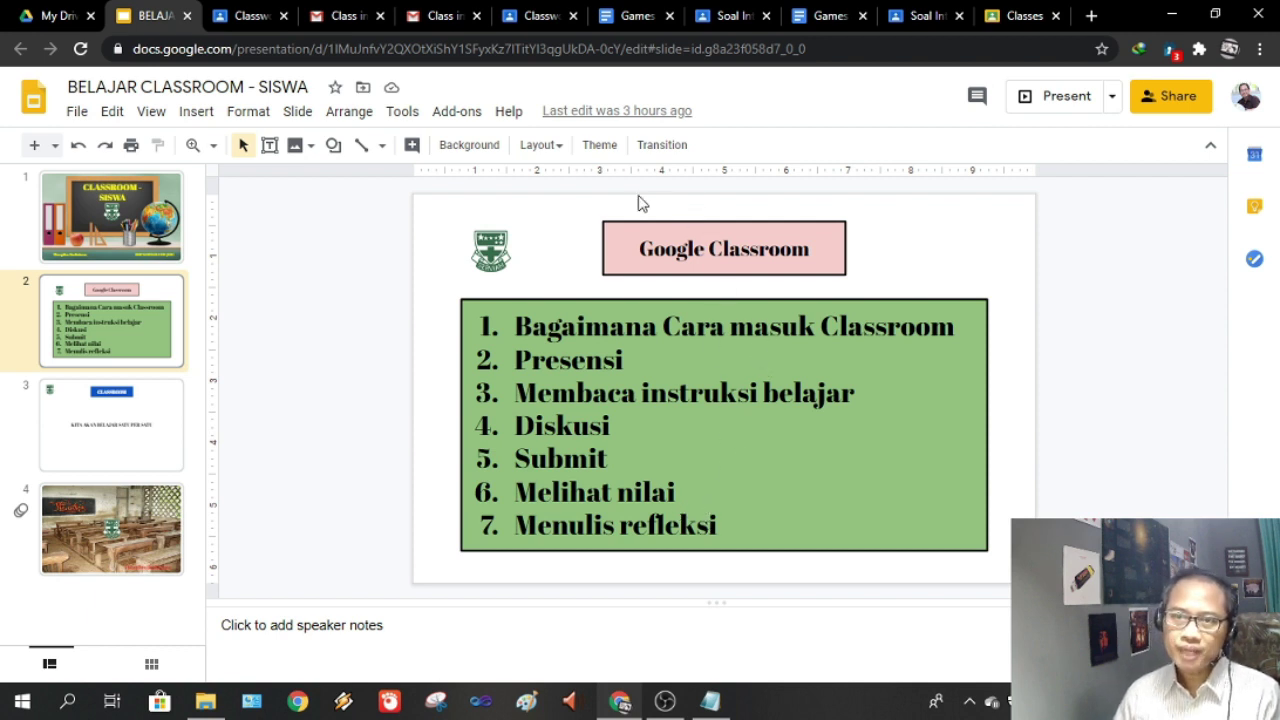
left_click(625, 20)
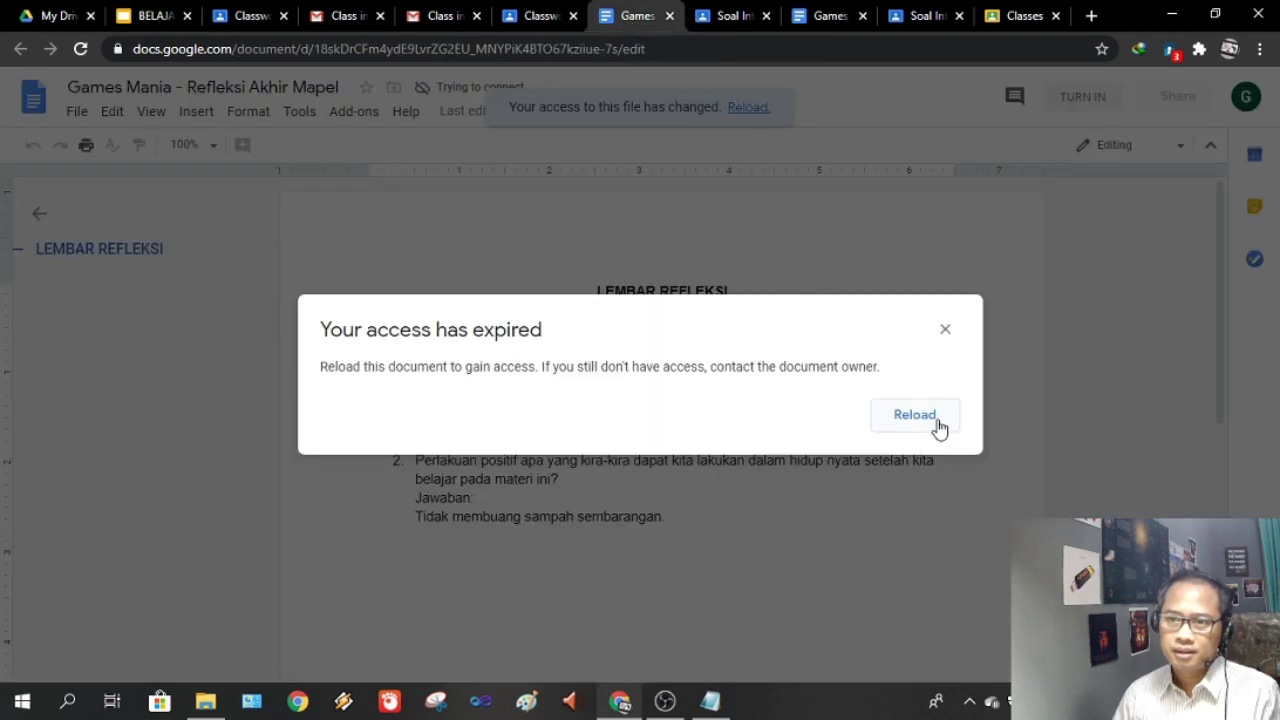
left_click(947, 330)
Close the Soal Pendalaman Materi document and return from the assignment to the PEMBELAJARAN CLASSROOM stream
left_click(829, 15)
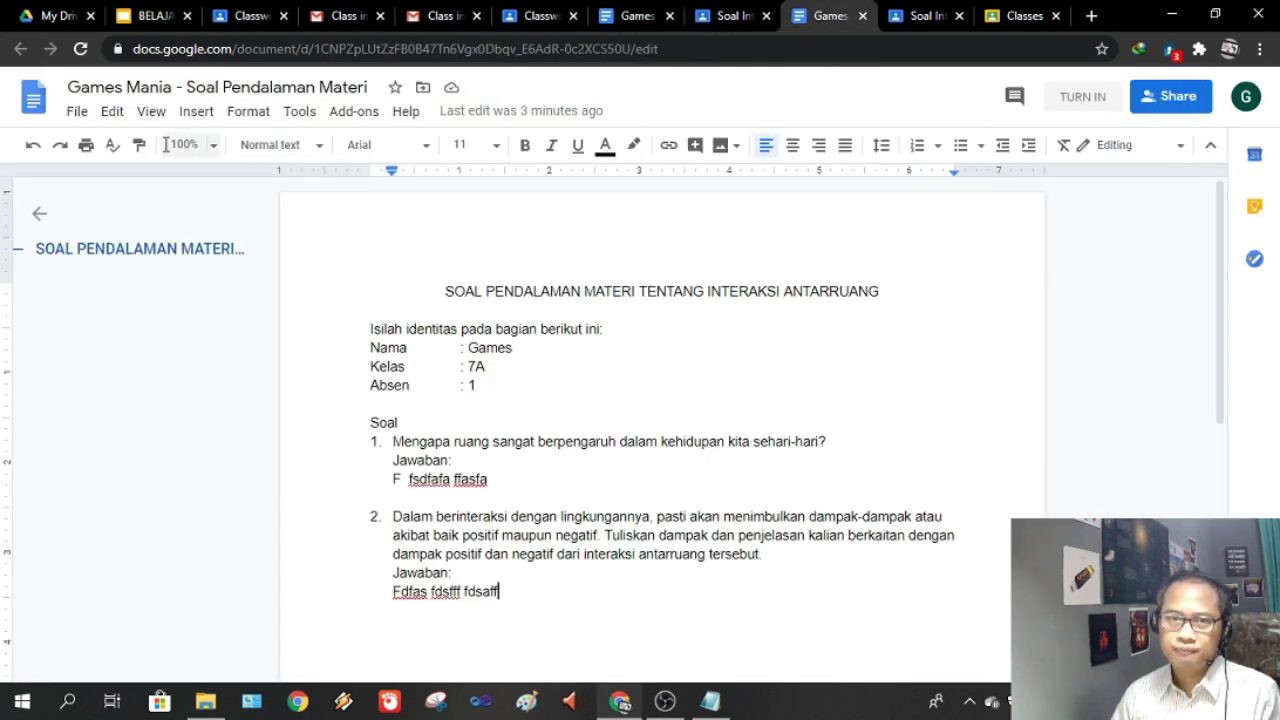
left_click(860, 16)
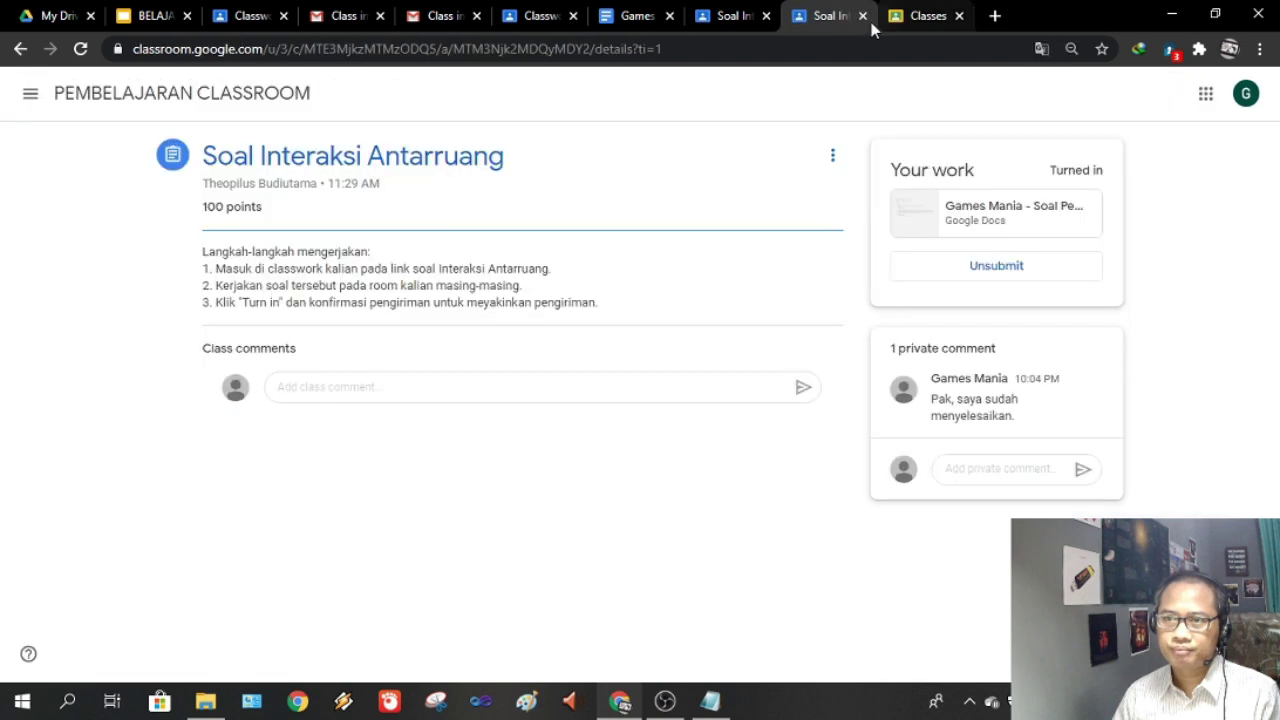
left_click(739, 20)
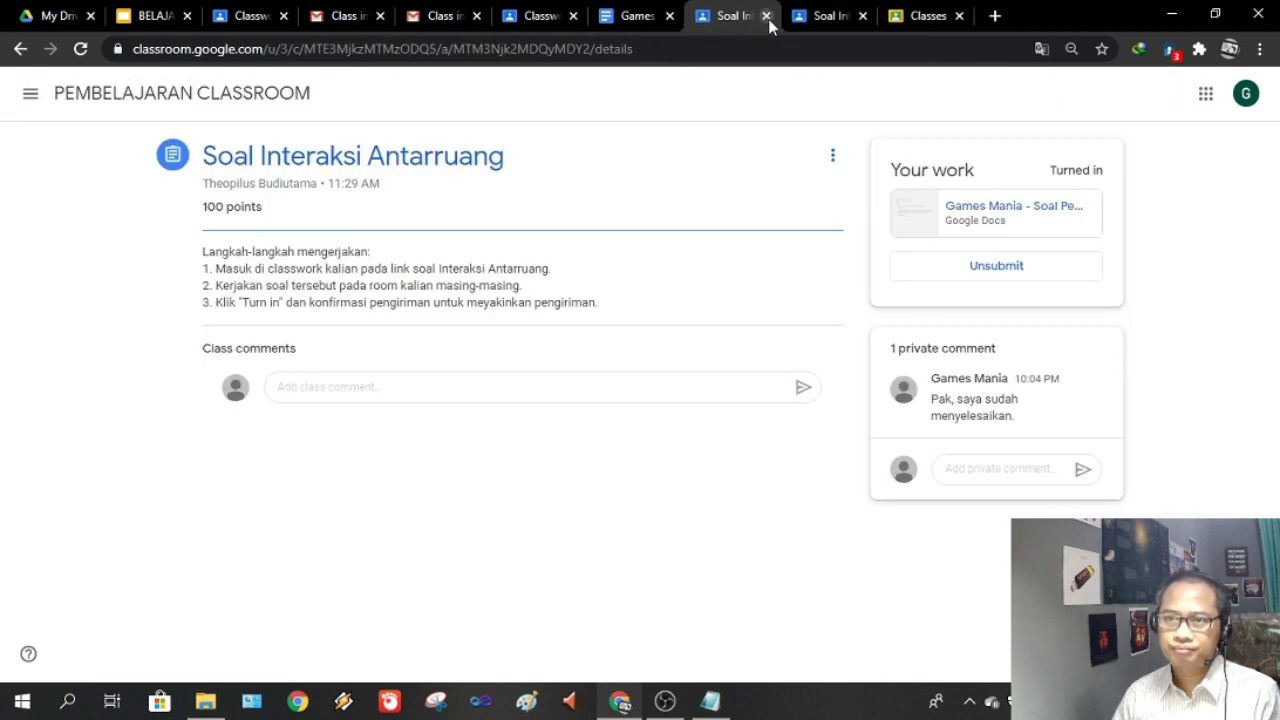
left_click(128, 100)
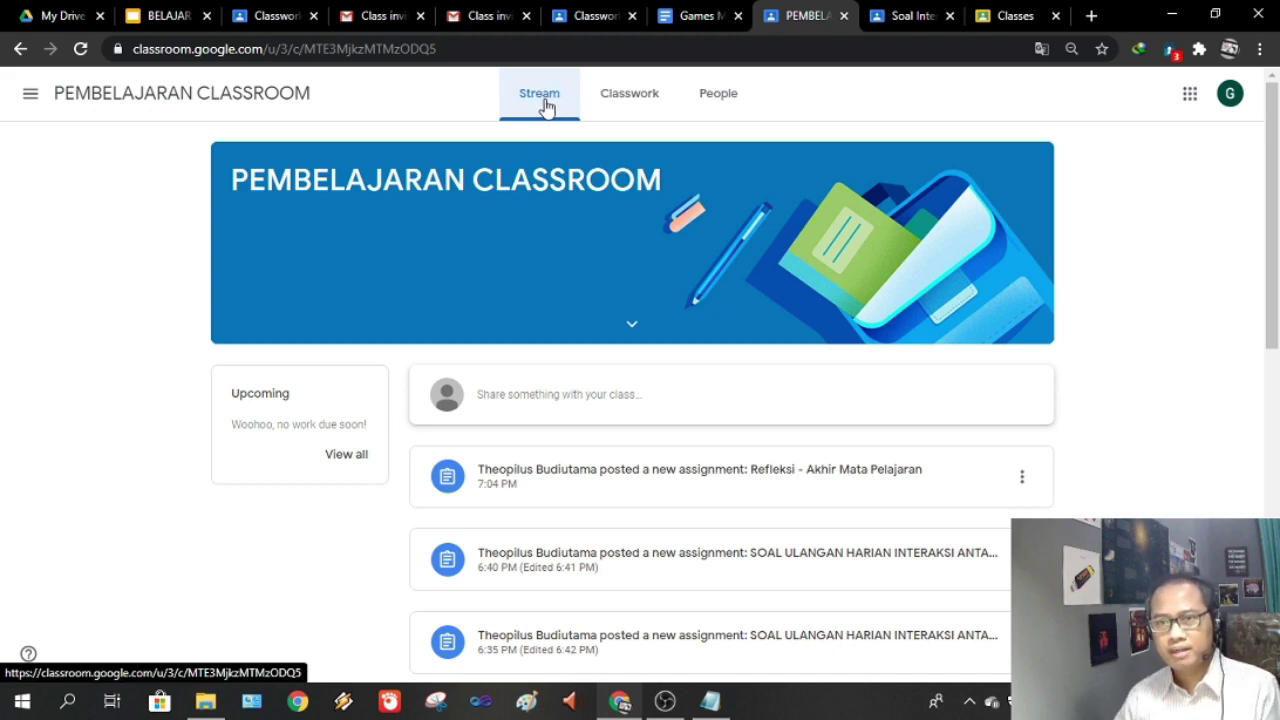
Post the class comment "Pak, saya hadir. absen nomor 1" under the teacher's "Selamat pagi anak-anak" announcement in the stream
scroll(971, 508, "down", 5)
scroll(962, 506, "down", 2)
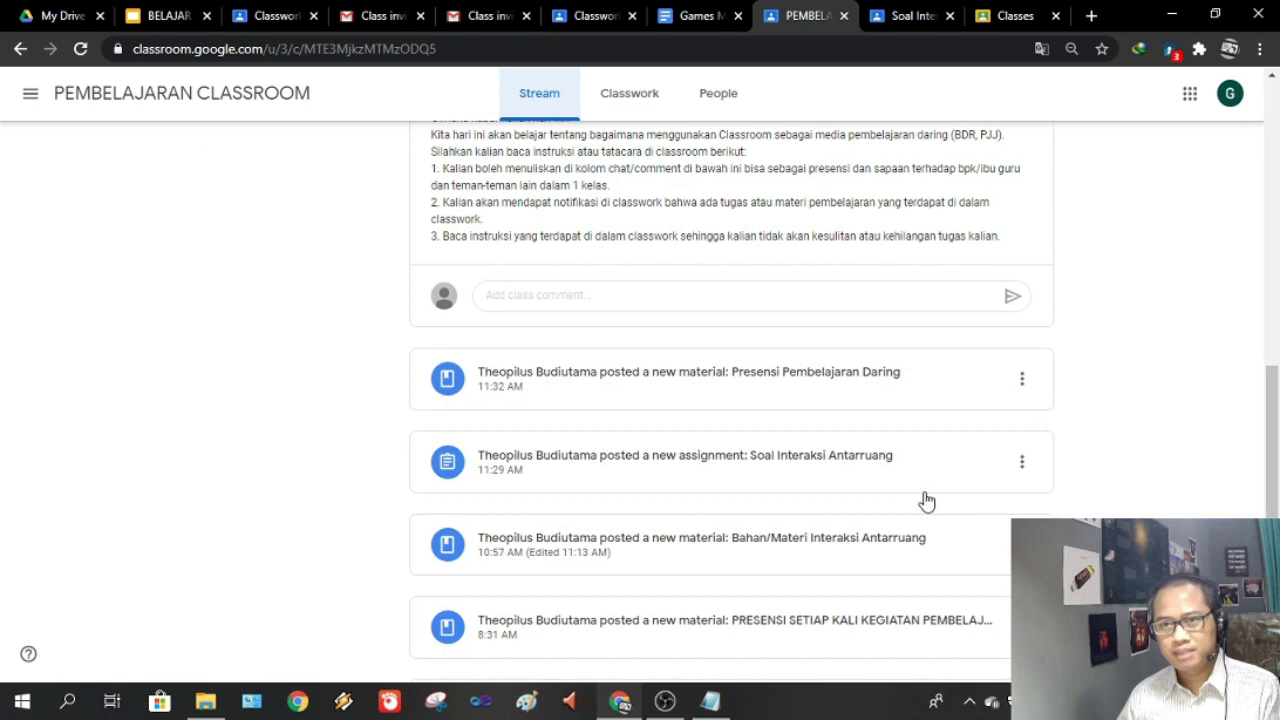
scroll(912, 495, "up", 1)
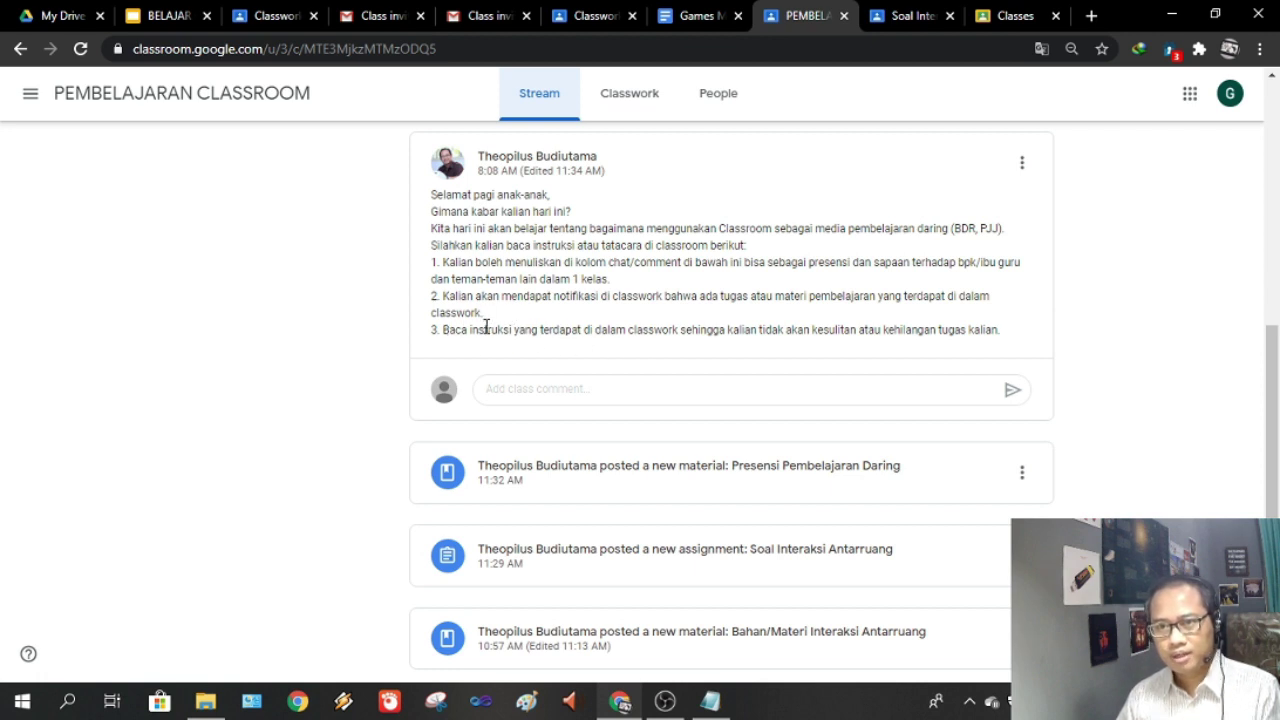
left_click(585, 392)
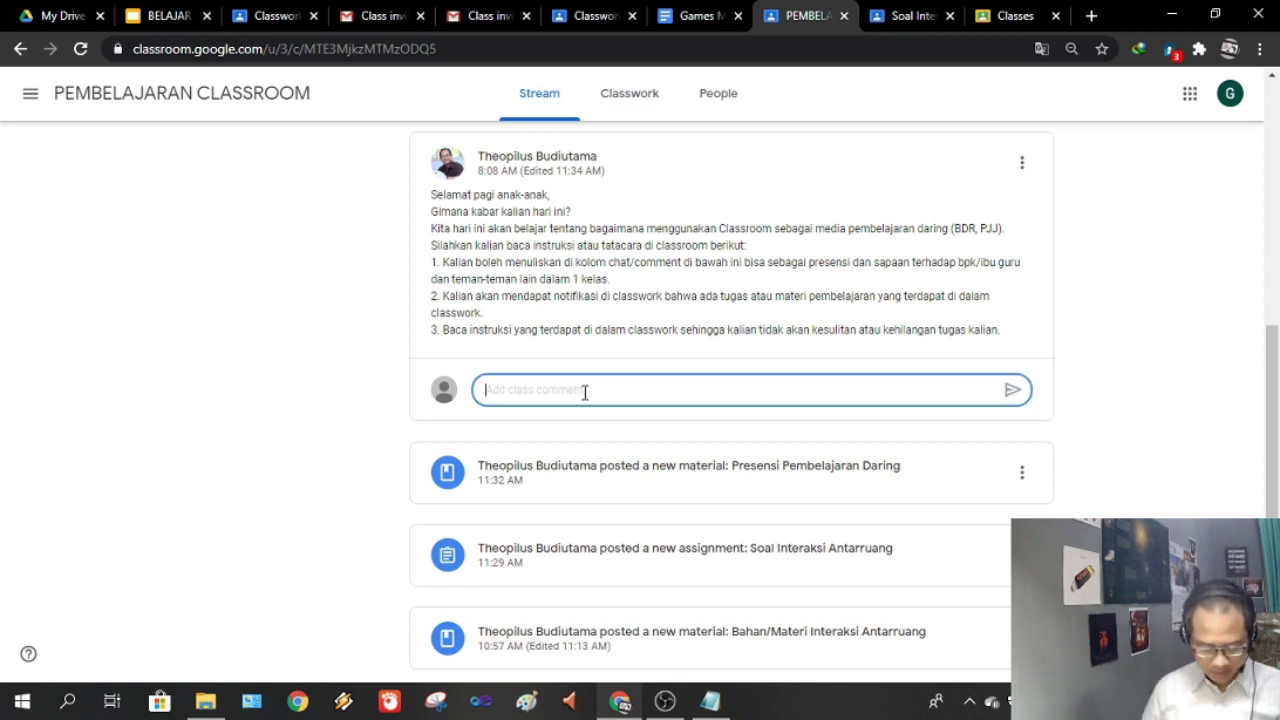
type("Pak, sayahad")
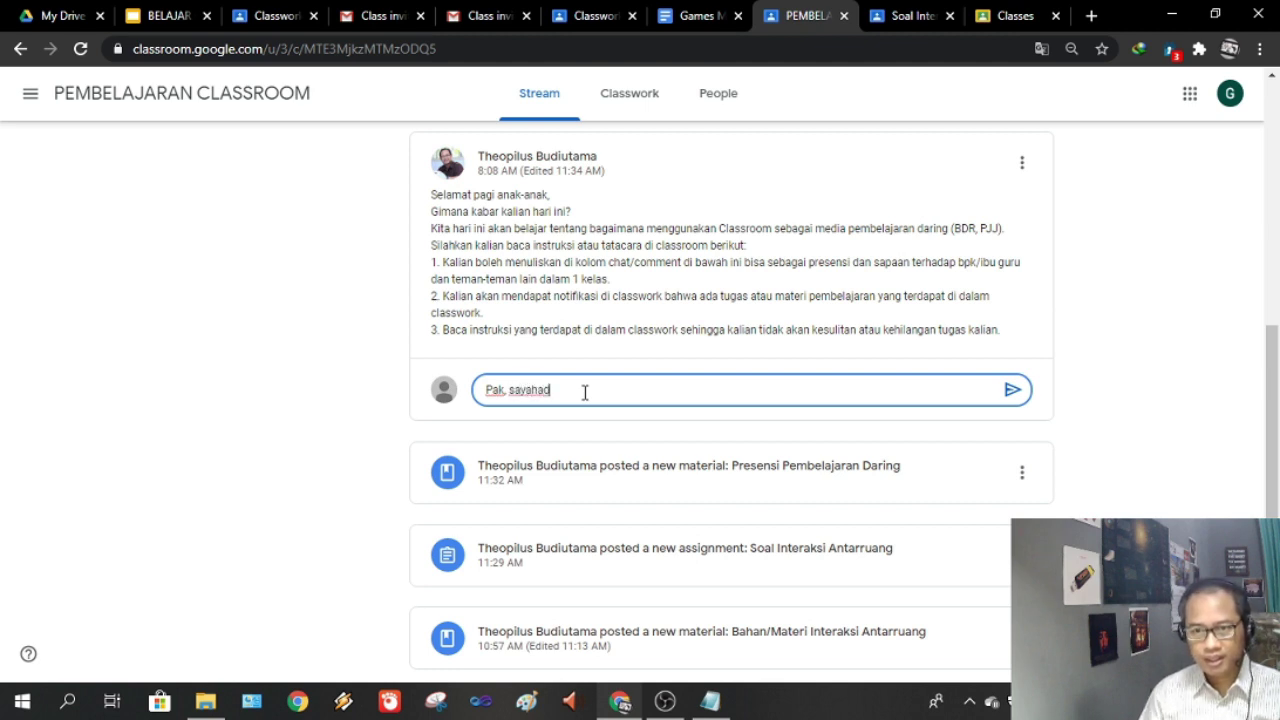
type("ir")
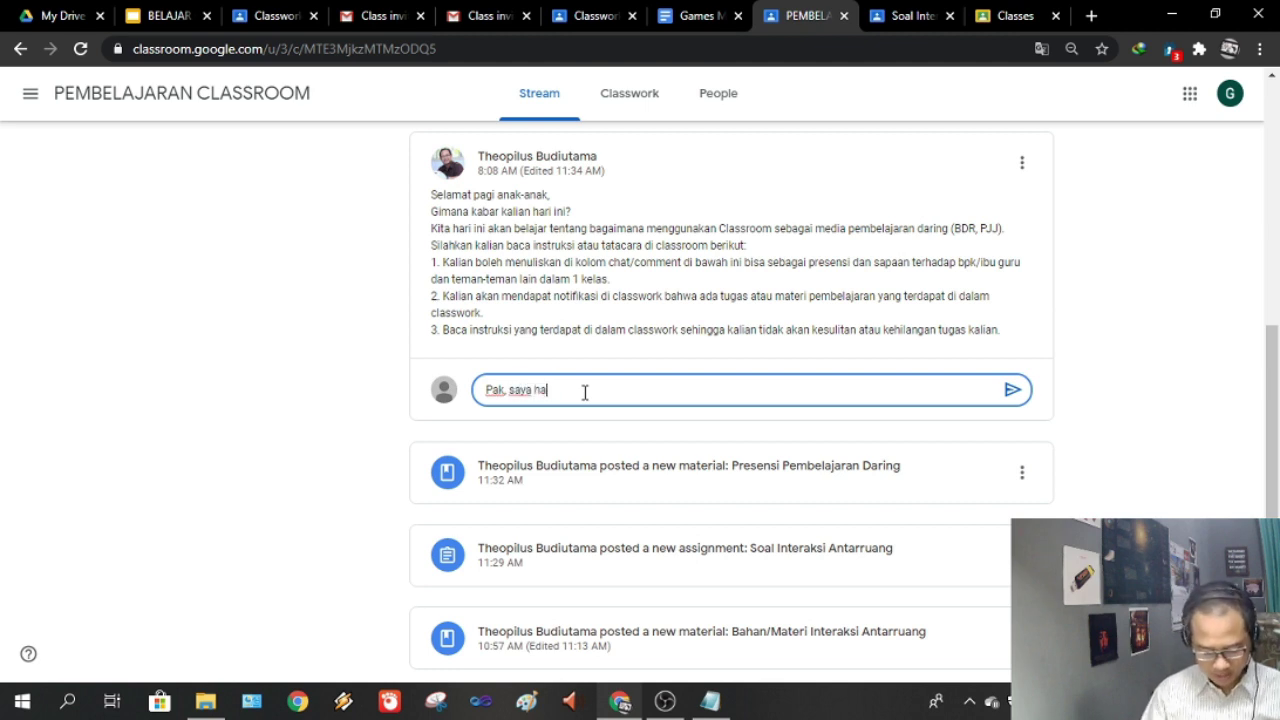
type(".")
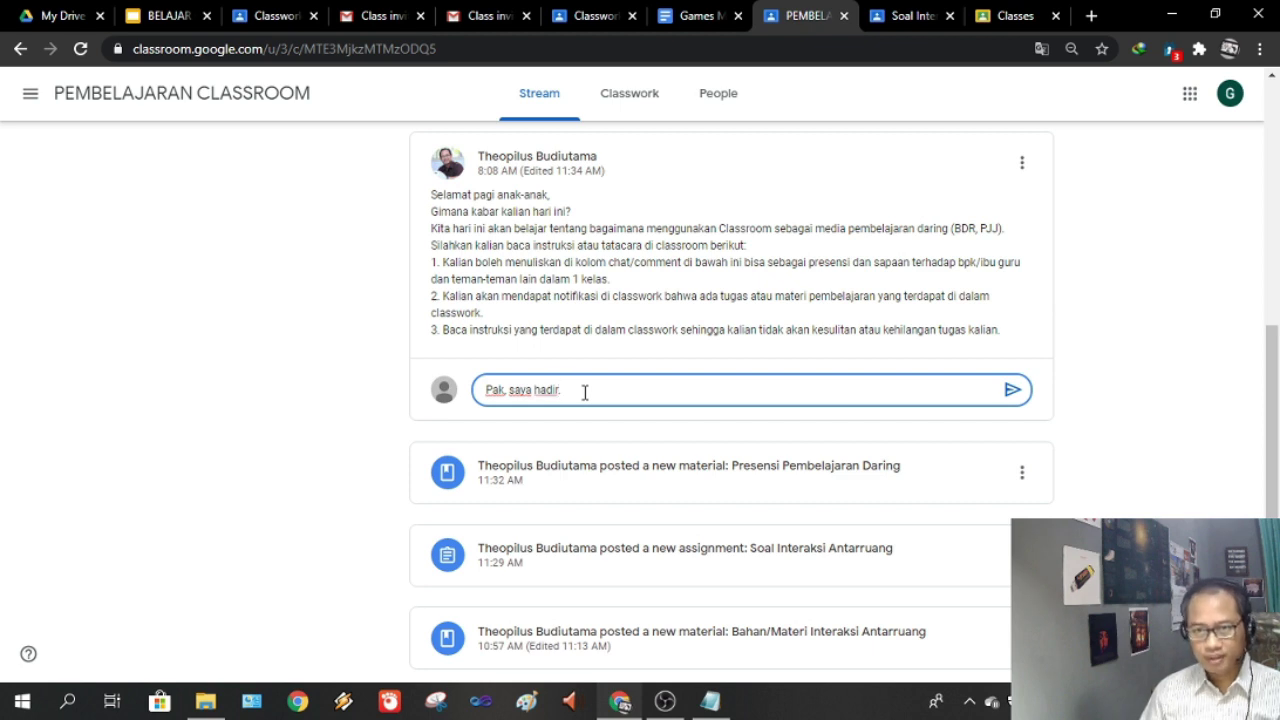
type(" absen nomor 1")
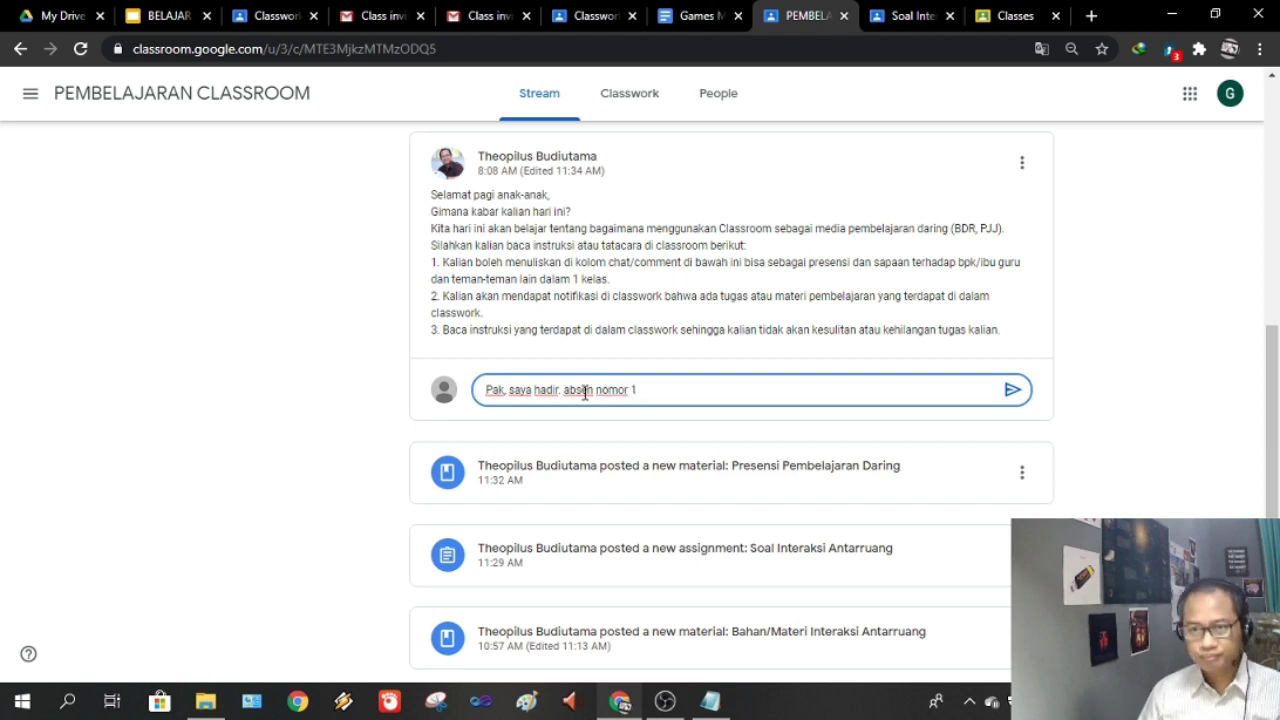
left_click(1013, 392)
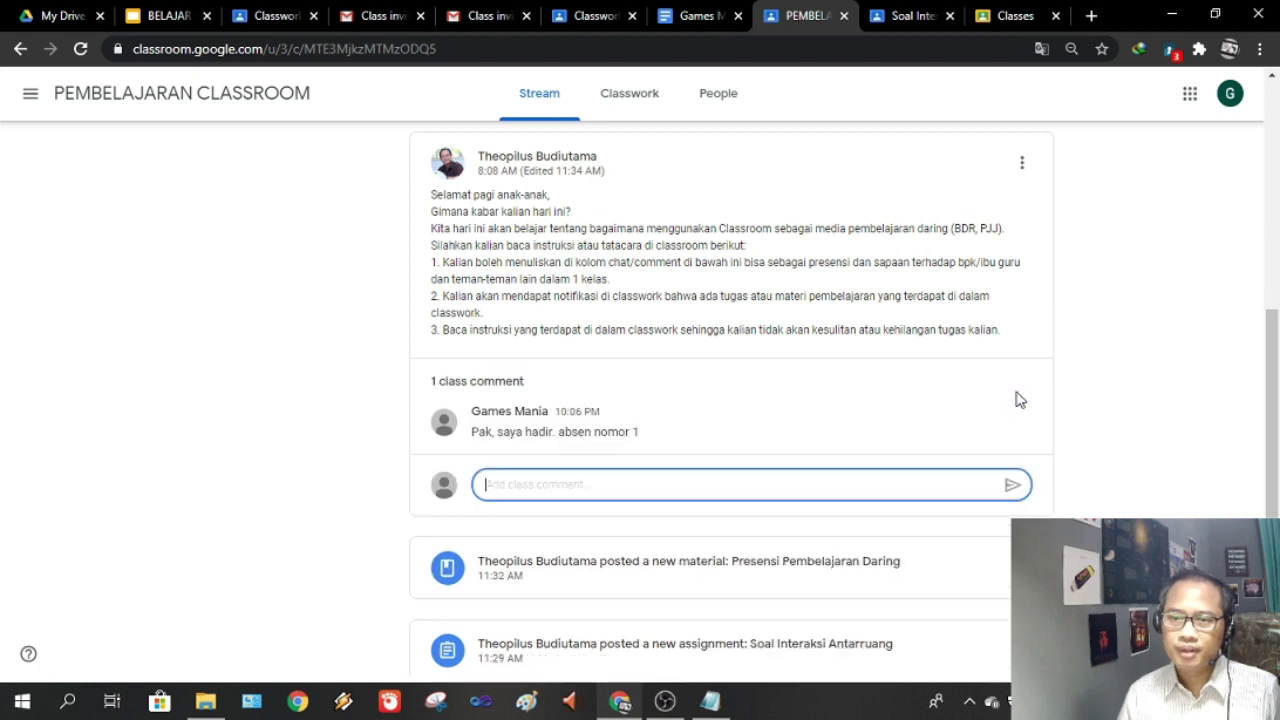
Check the account name shown on the posted class comment and minimize the browser window to the desktop
left_click_drag(471, 412, 499, 412)
left_click(680, 436)
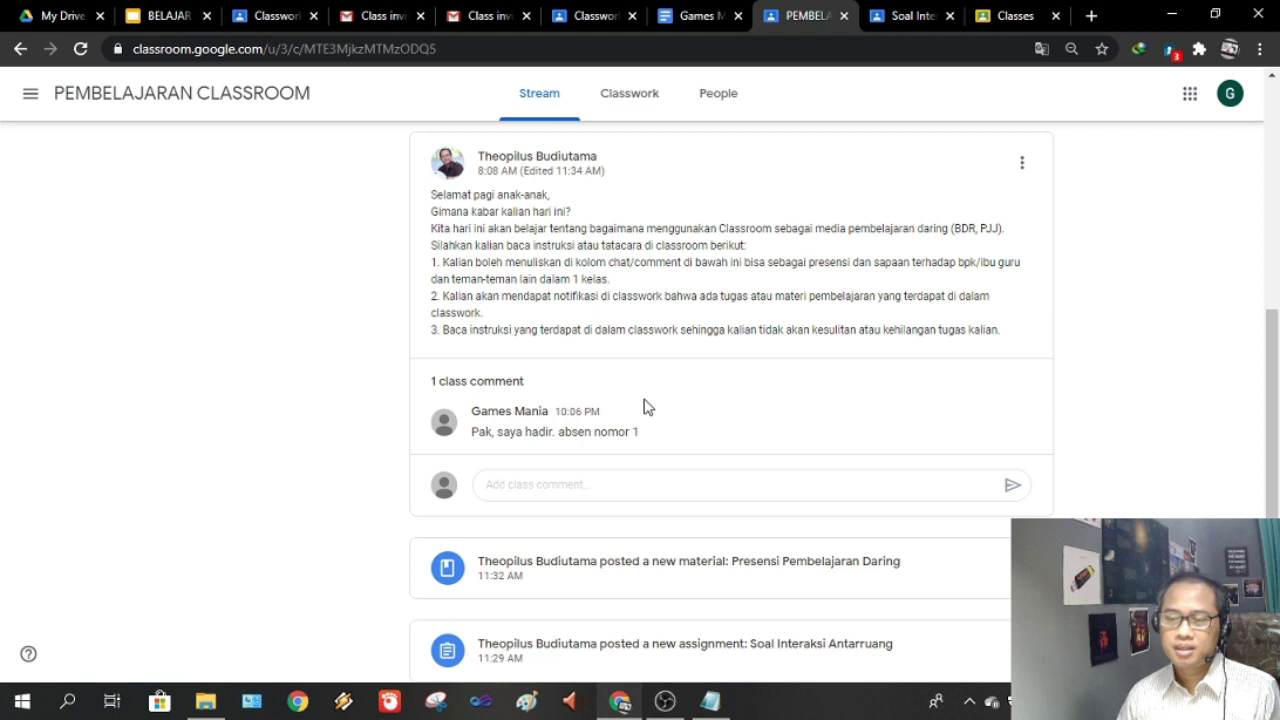
left_click(1173, 17)
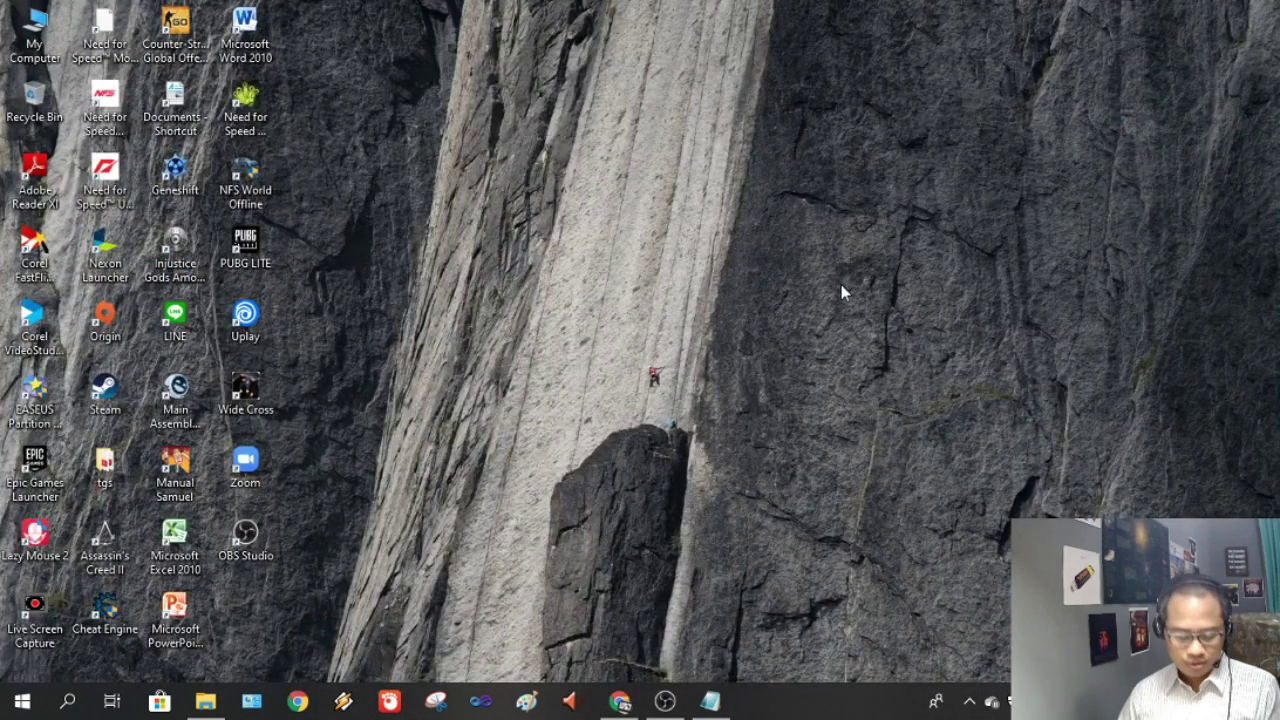